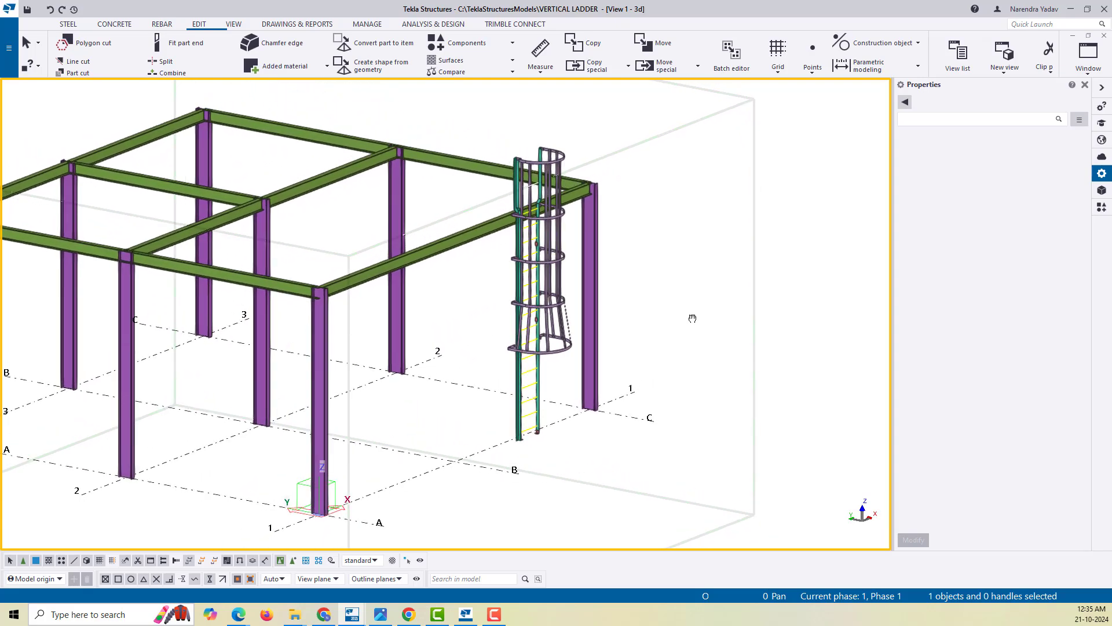
Examine the caged ladder on the steel frame and the properties of its two vertical side members
scroll(554, 233, "up", 6)
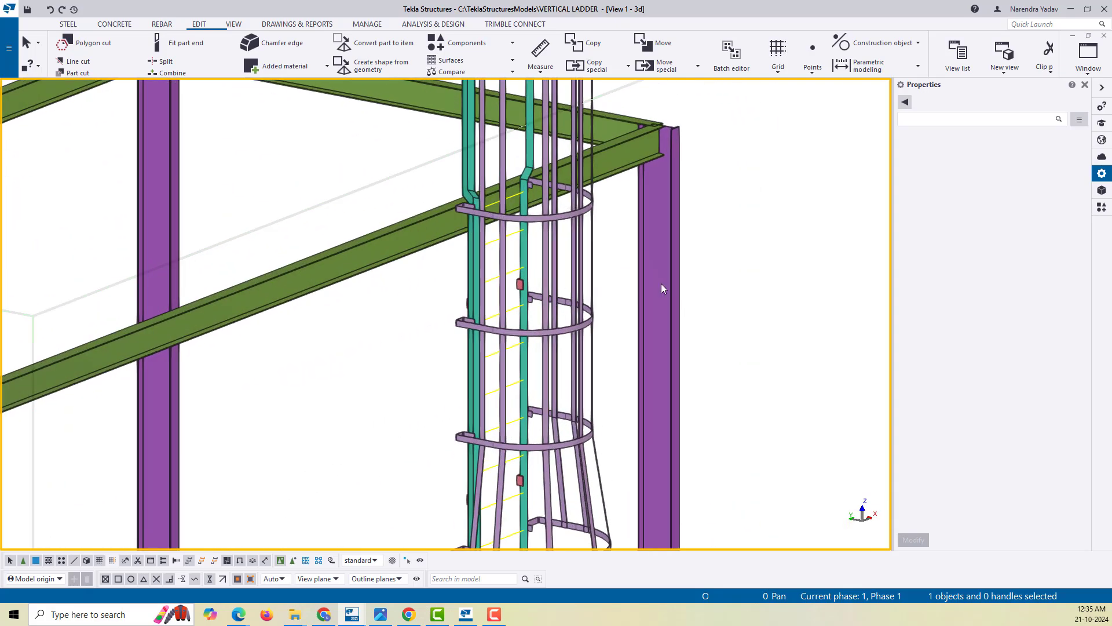
scroll(434, 323, "down", 8)
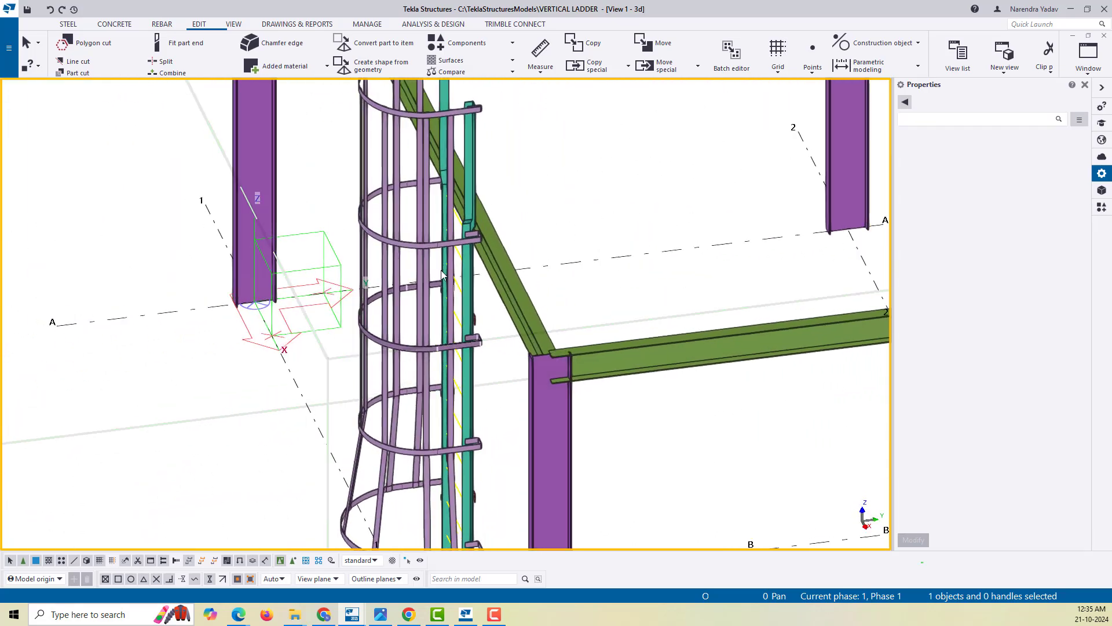
scroll(483, 259, "down", 2)
middle_click_drag(496, 294, 745, 301, "ctrl")
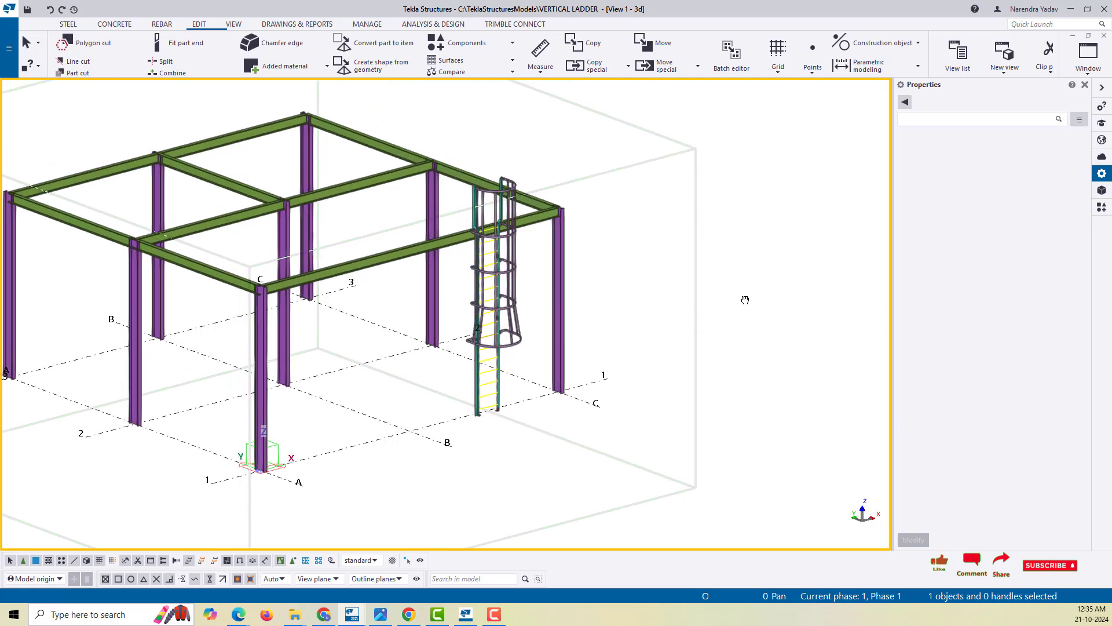
scroll(468, 342, "up", 4)
scroll(468, 342, "up", 1)
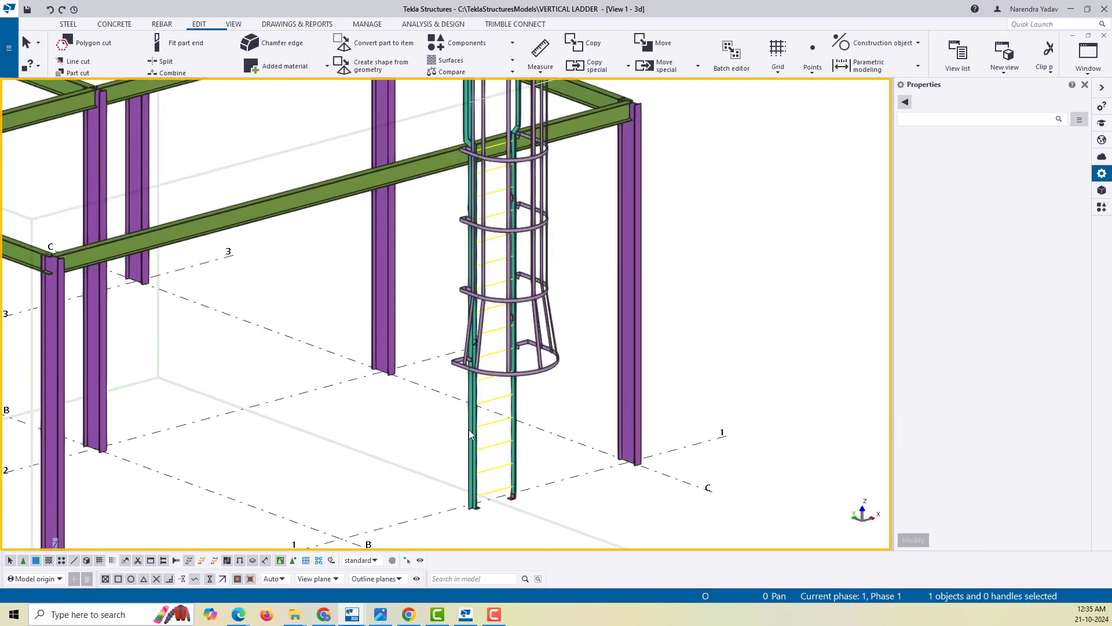
scroll(471, 434, "up", 3)
left_click(467, 407)
left_click(569, 372, "ctrl")
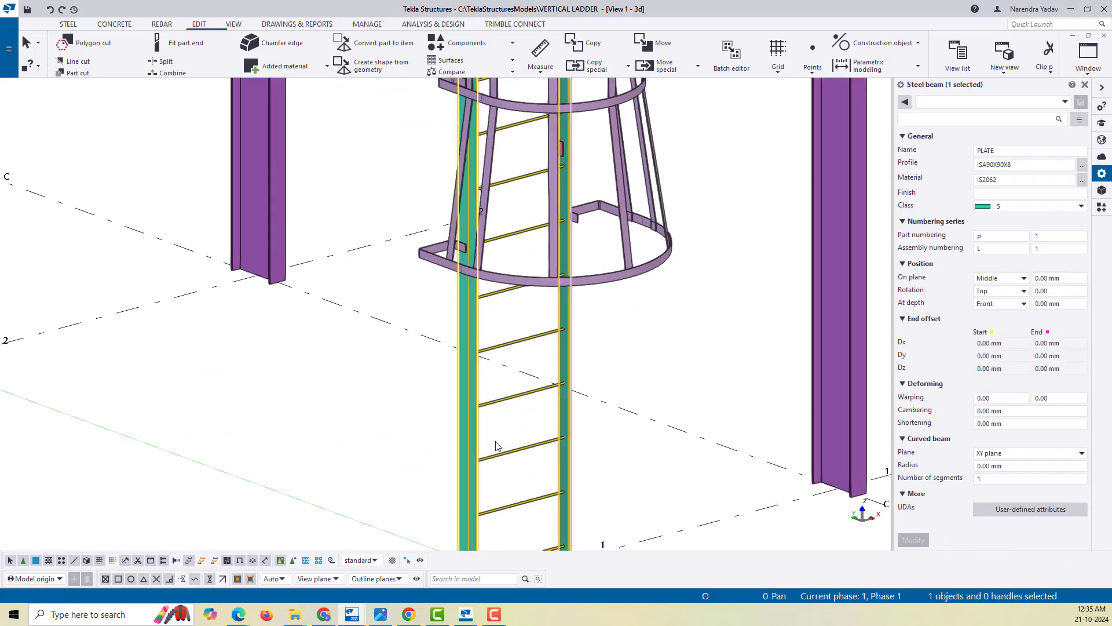
scroll(536, 394, "down", 5)
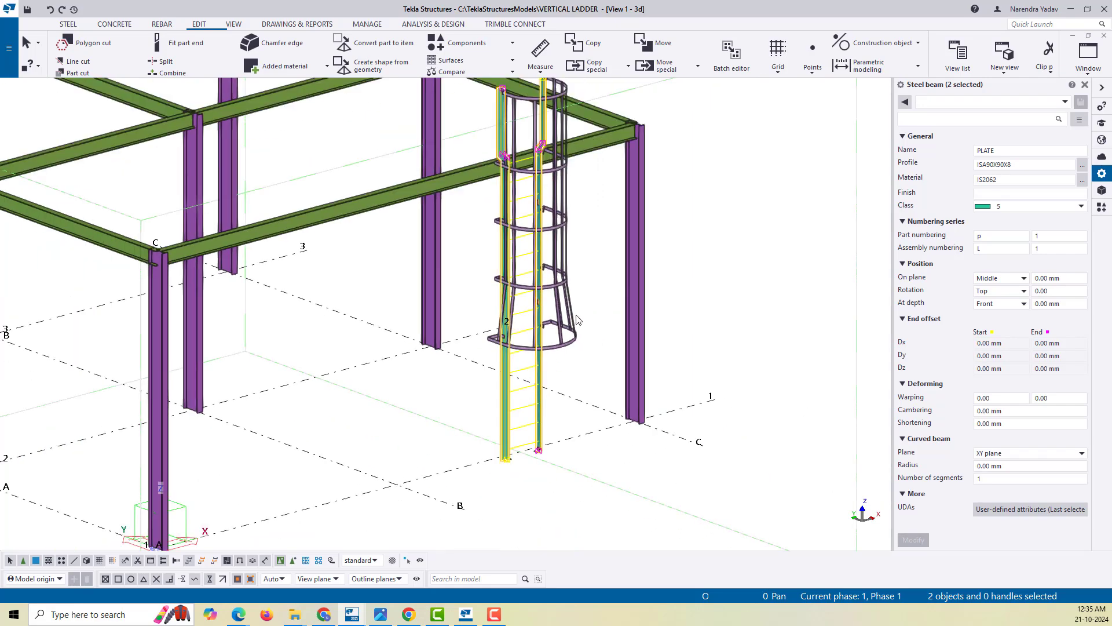
middle_click_drag(576, 319, 588, 393, "ctrl")
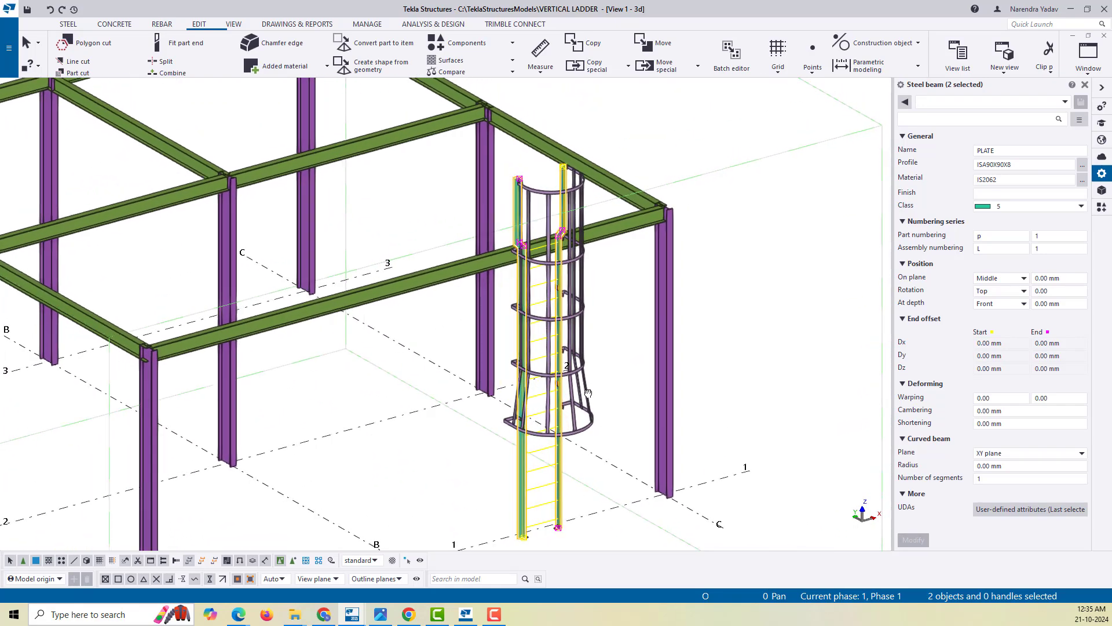
scroll(536, 510, "up", 6)
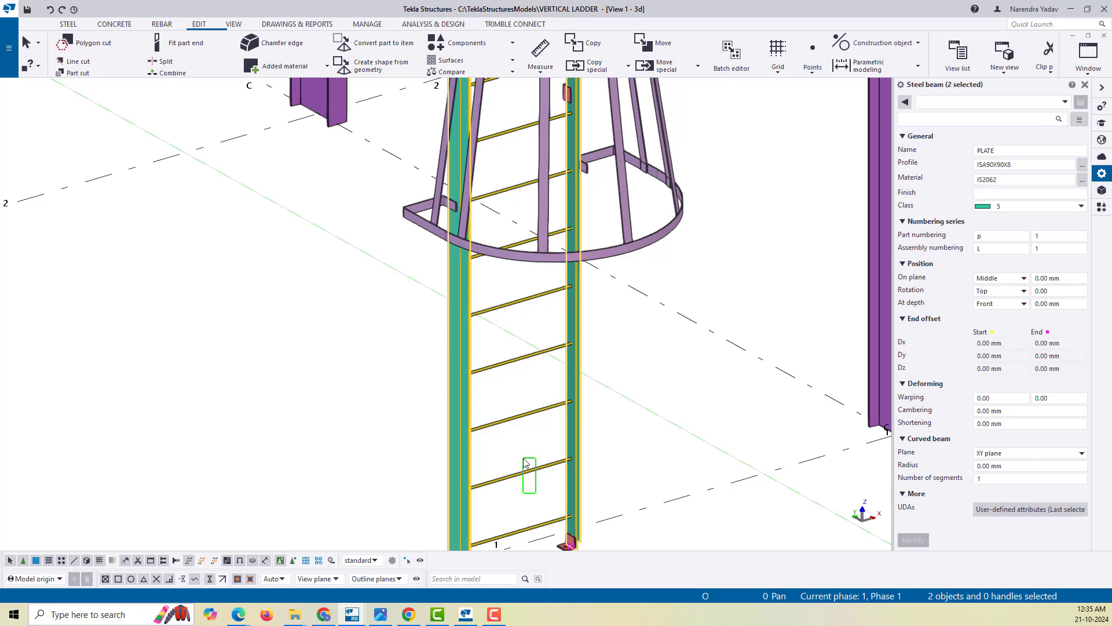
Inspect the properties of a rung near the ladder's base, then review the ladder within the whole frame
left_click(526, 461)
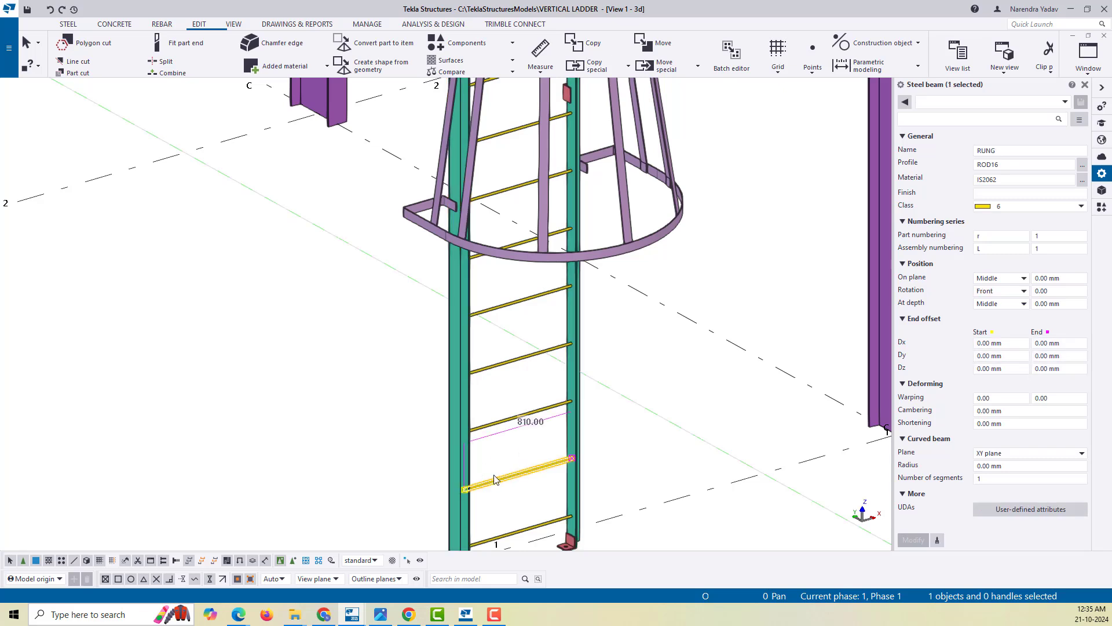
scroll(571, 365, "down", 8)
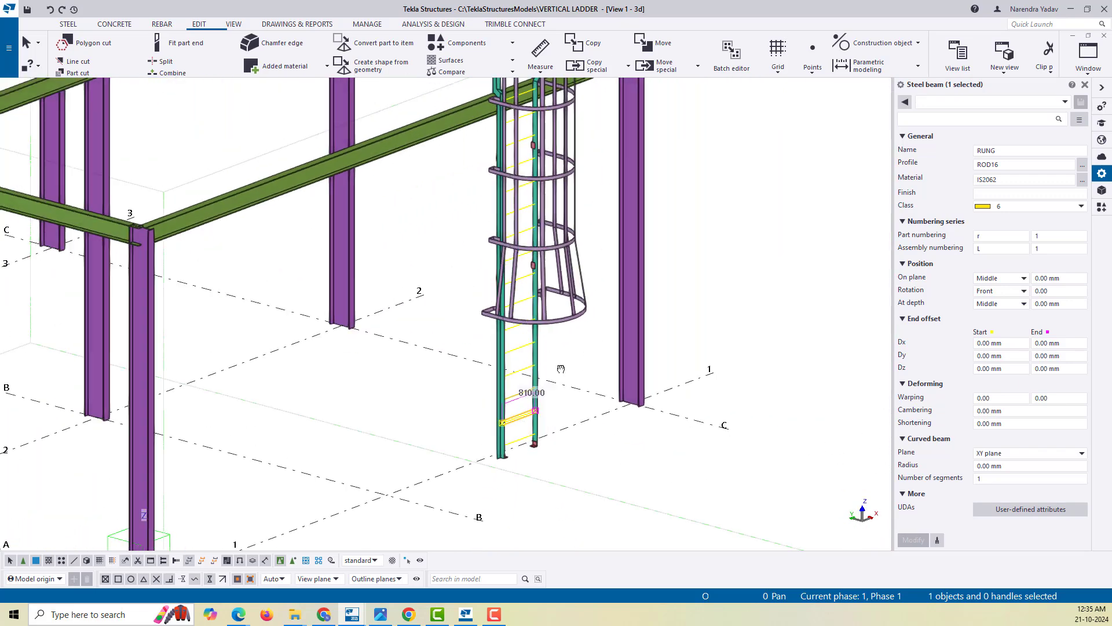
scroll(588, 345, "up", 2)
left_click_drag(578, 347, 543, 184)
middle_click_drag(561, 177, 624, 409)
scroll(623, 410, "down", 5)
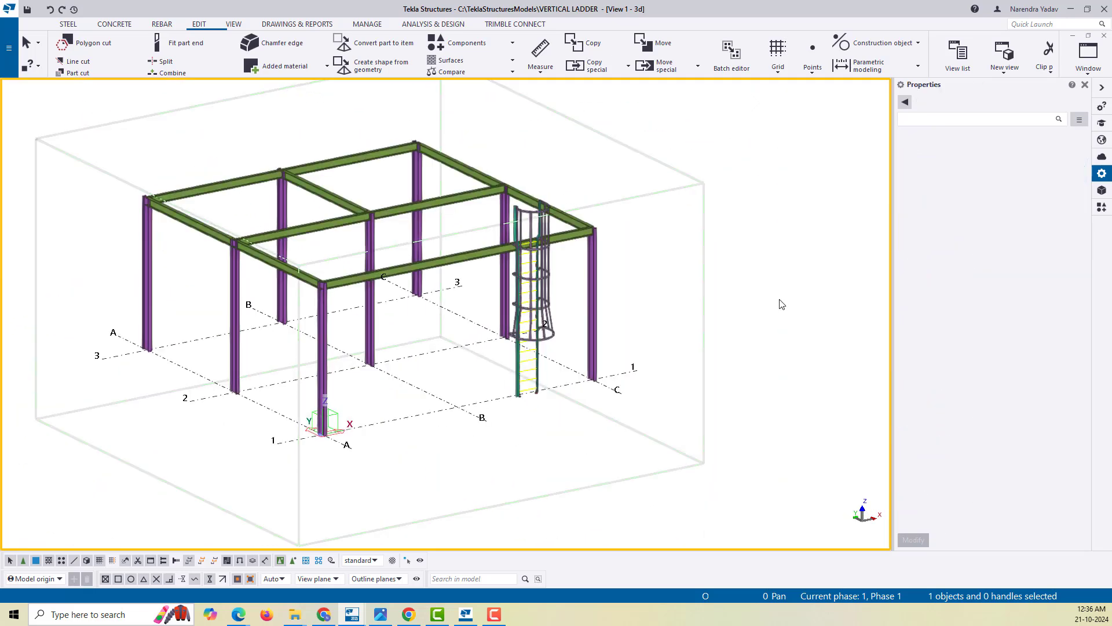
middle_click_drag(573, 333, 604, 341)
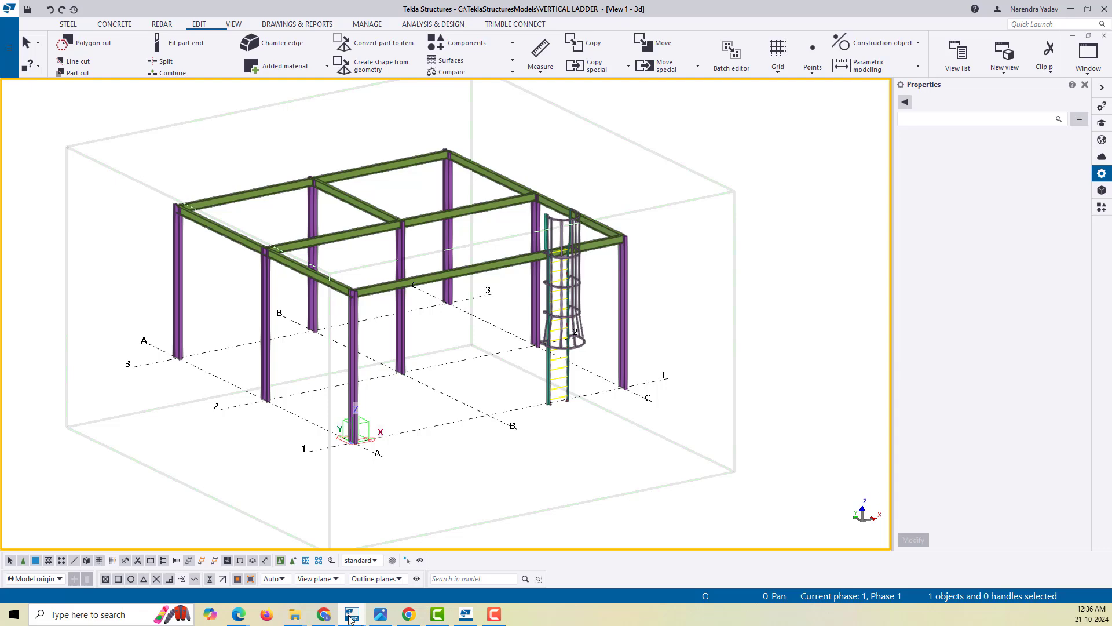
Switch to the ladder1 model in the other Tekla Structures window and orient the 3D view on its empty grid
mouse_move(350, 619)
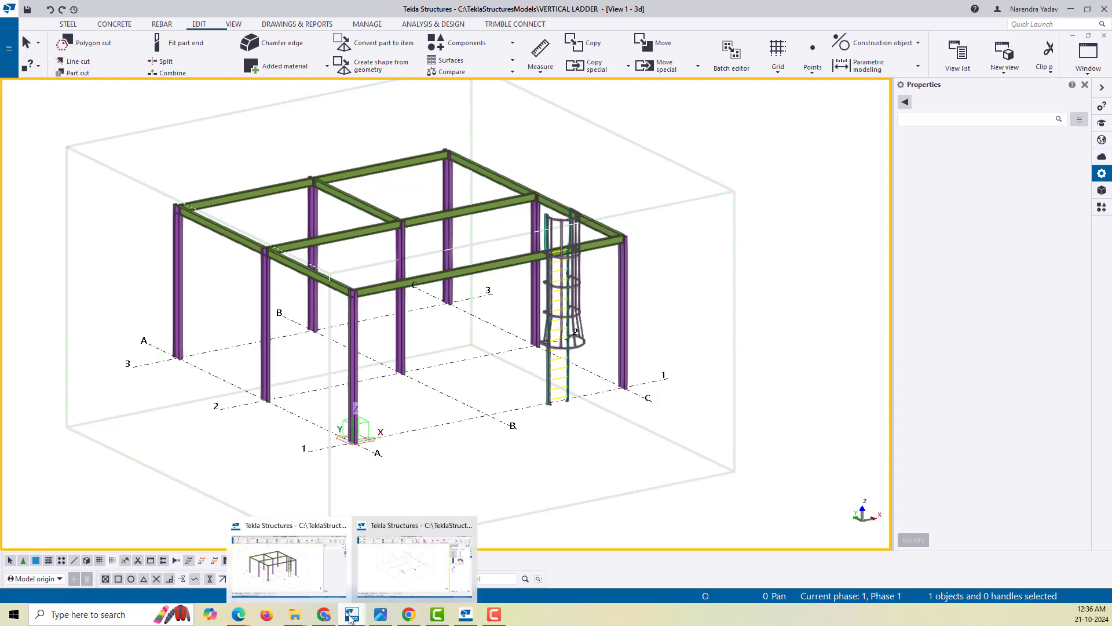
left_click(389, 574)
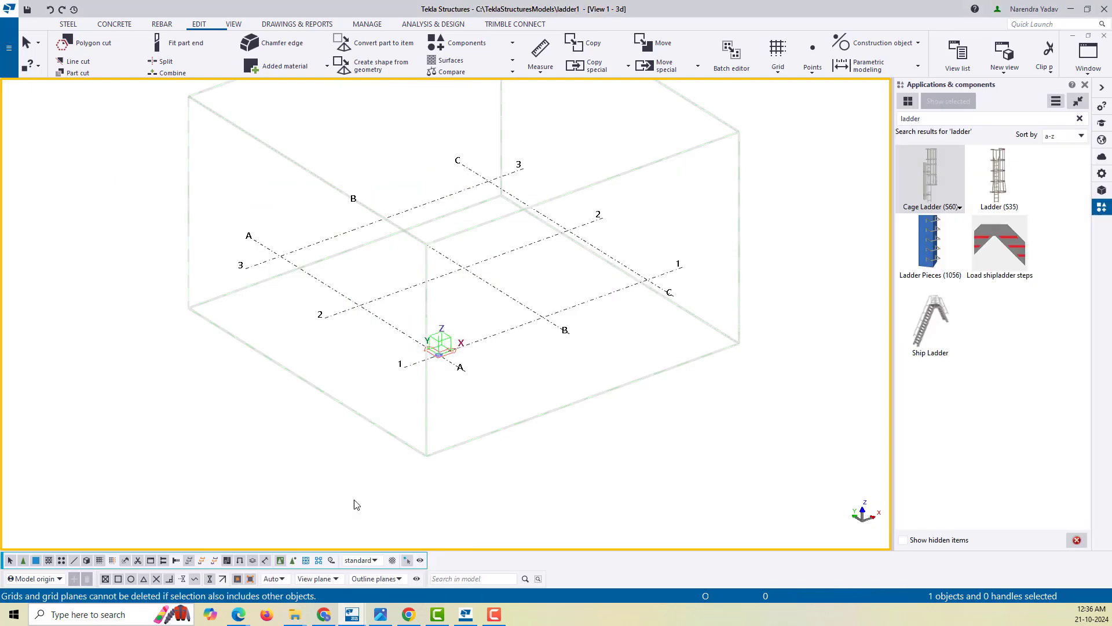
middle_click_drag(567, 386, 593, 466)
middle_click_drag(603, 427, 595, 396)
scroll(596, 395, "up", 1)
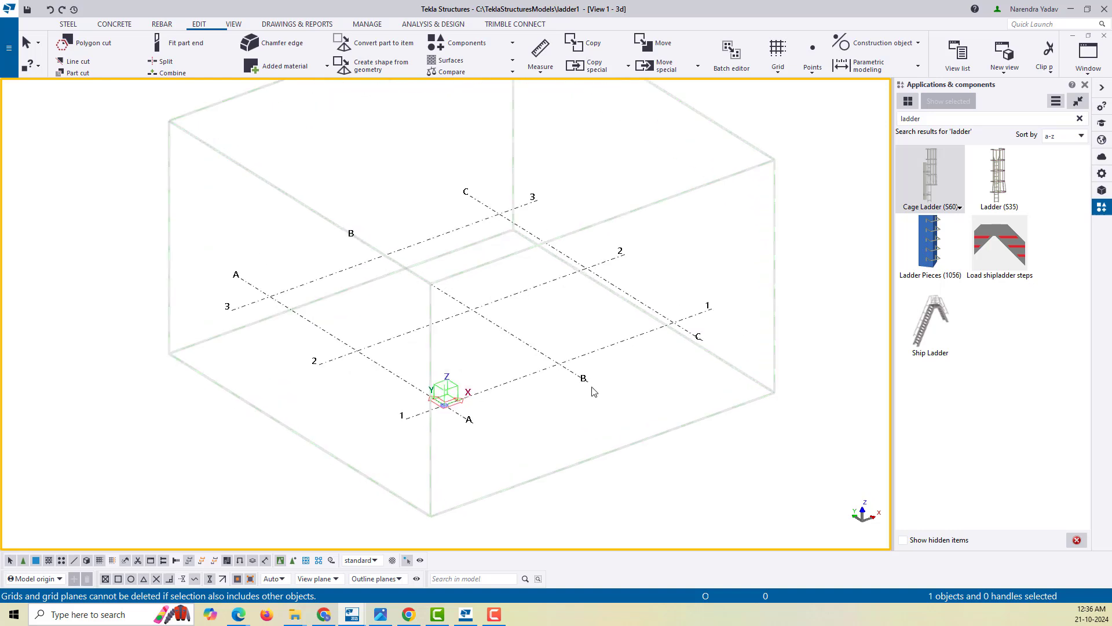
middle_click_drag(488, 386, 608, 371, "ctrl")
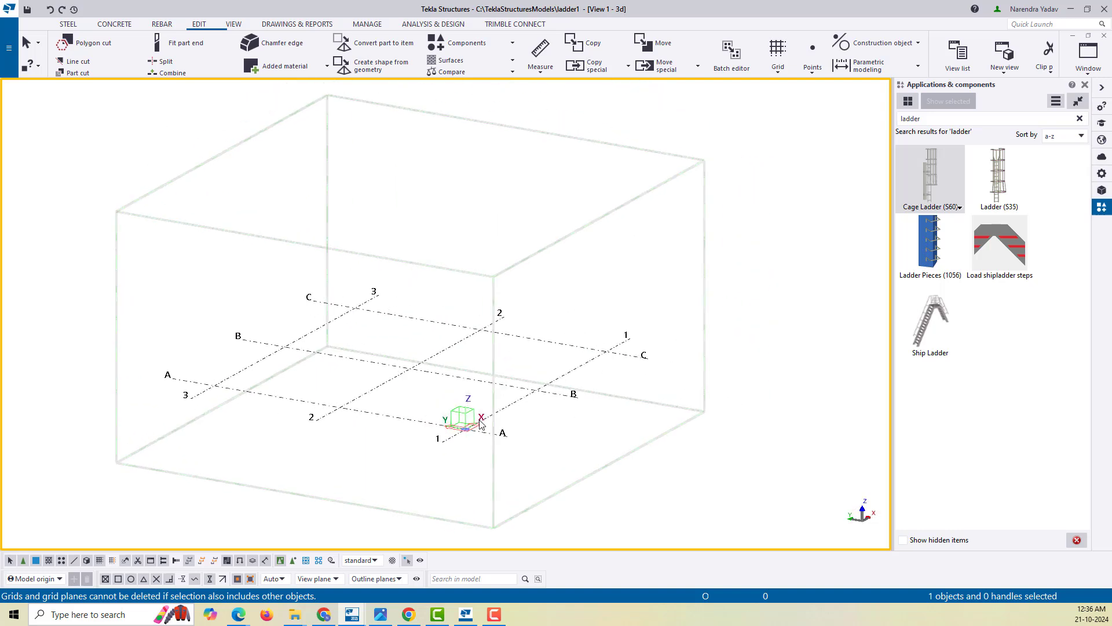
middle_click_drag(480, 424, 543, 356)
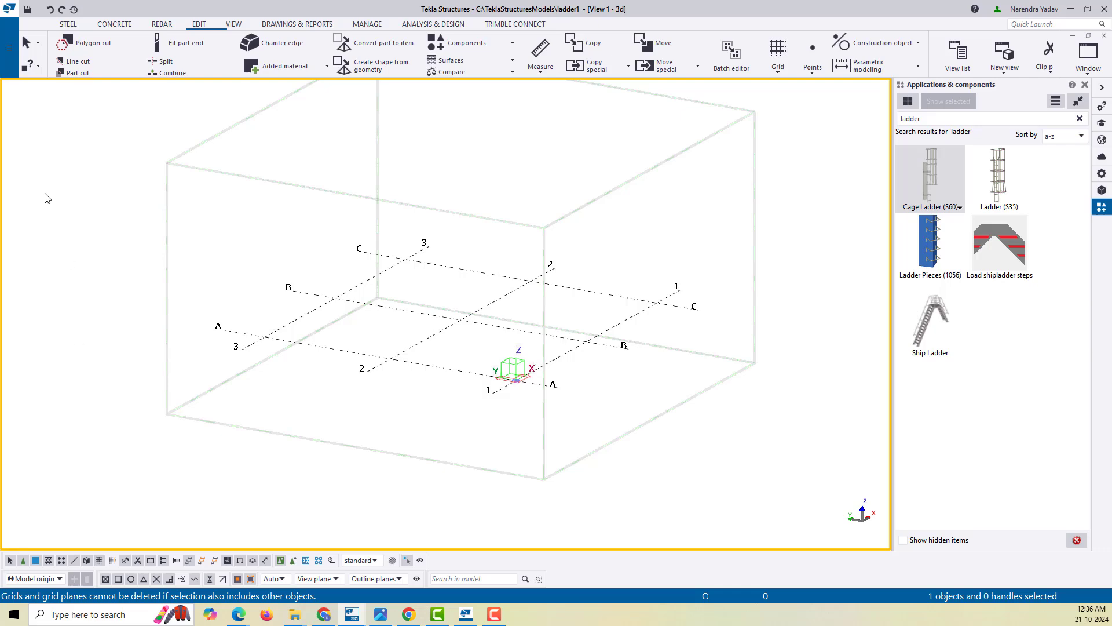
Place a steel column at grid intersection A-3 and end the column command
left_click(69, 24)
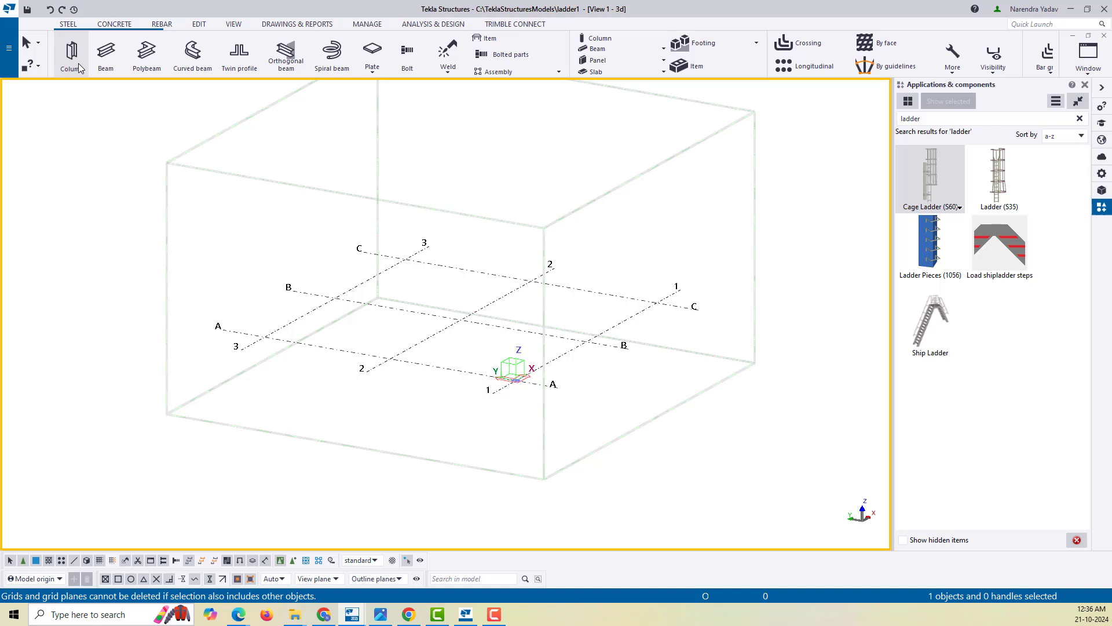
left_click(79, 69)
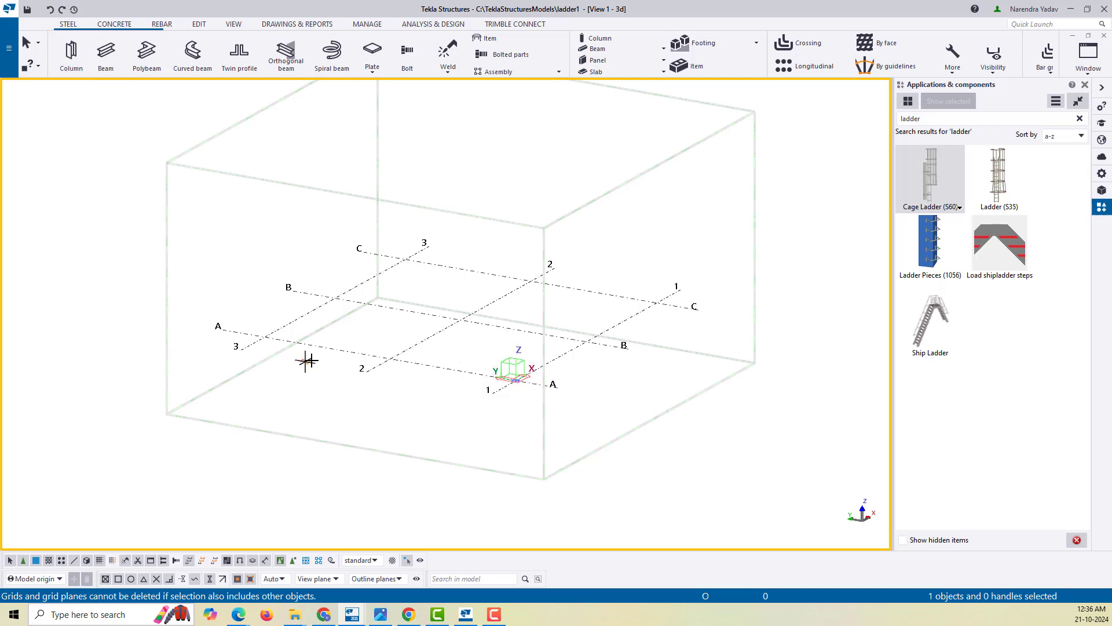
left_click(264, 335)
right_click(209, 240)
left_click(220, 243)
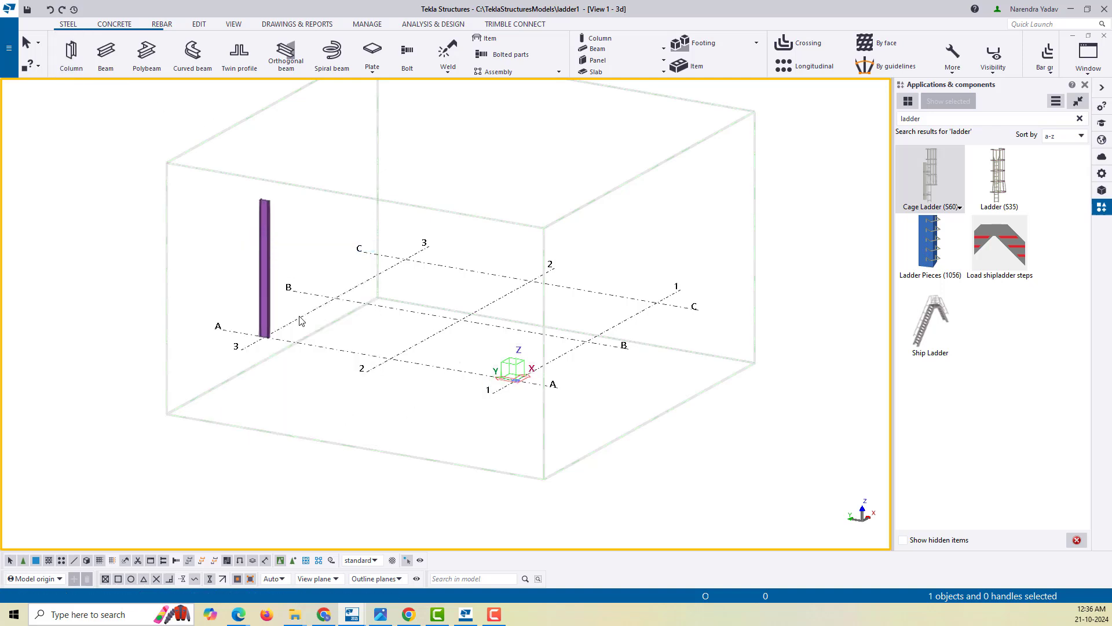
Copy the column at grid intersection A-3 to A-2, using its base point as the copy origin
middle_click_drag(299, 336, 307, 365)
middle_click_drag(386, 403, 337, 408, "ctrl")
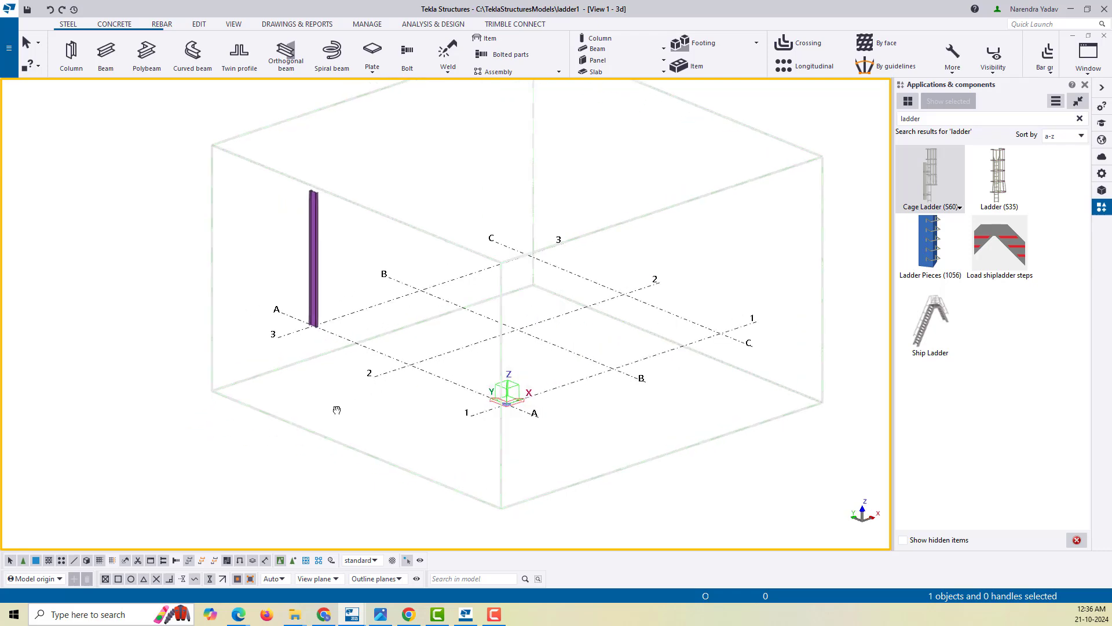
scroll(324, 278, "up", 4)
left_click_drag(360, 302, 262, 220)
right_click(262, 220)
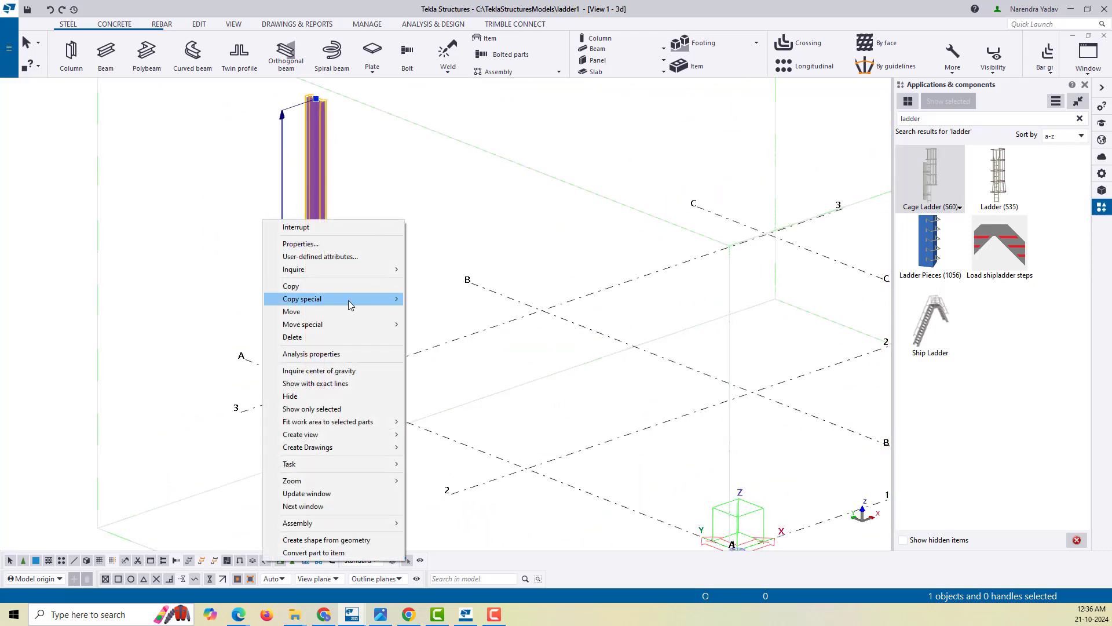
left_click(318, 286)
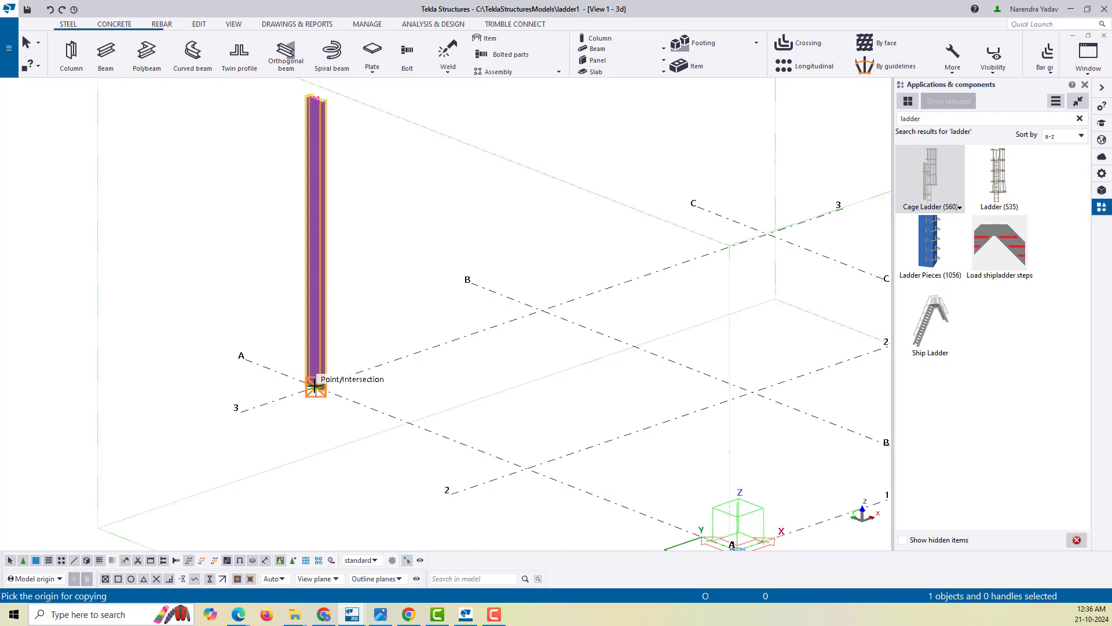
left_click(315, 382)
scroll(212, 300, "down", 3)
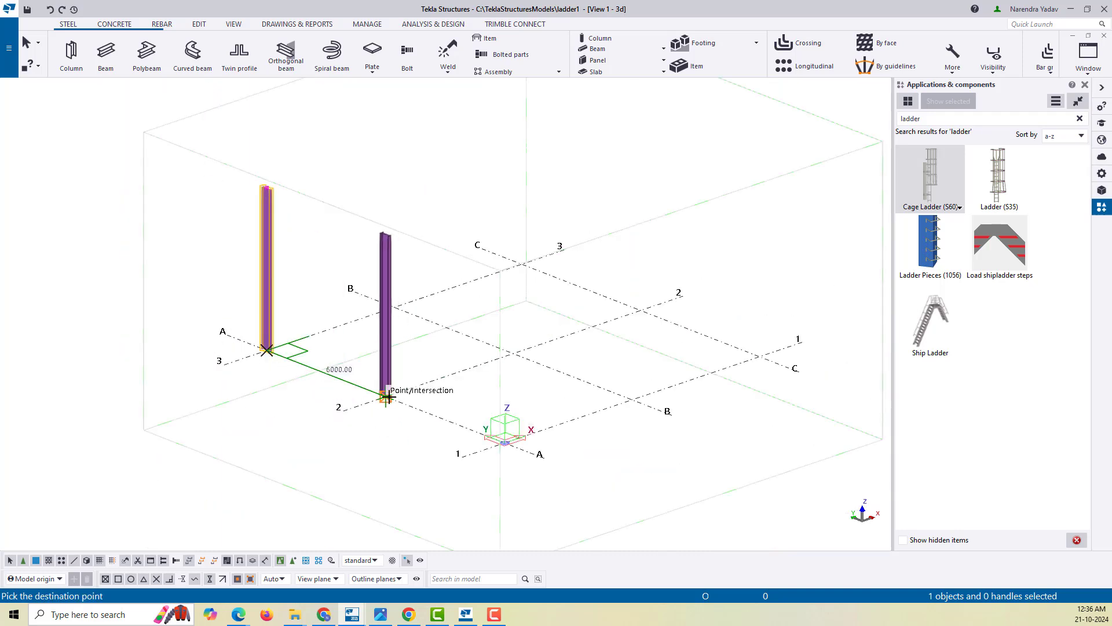
left_click(388, 398)
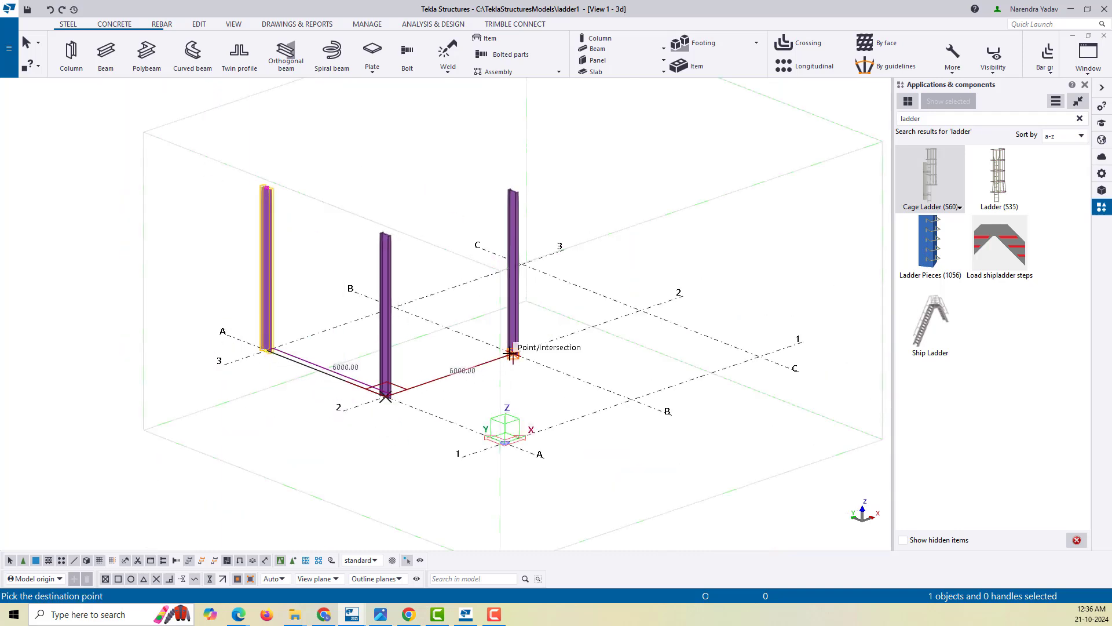
Place further copies of the column at grid intersections B-2 and B-3, then end the copy command
left_click(513, 353)
middle_click_drag(354, 360, 338, 365, "ctrl")
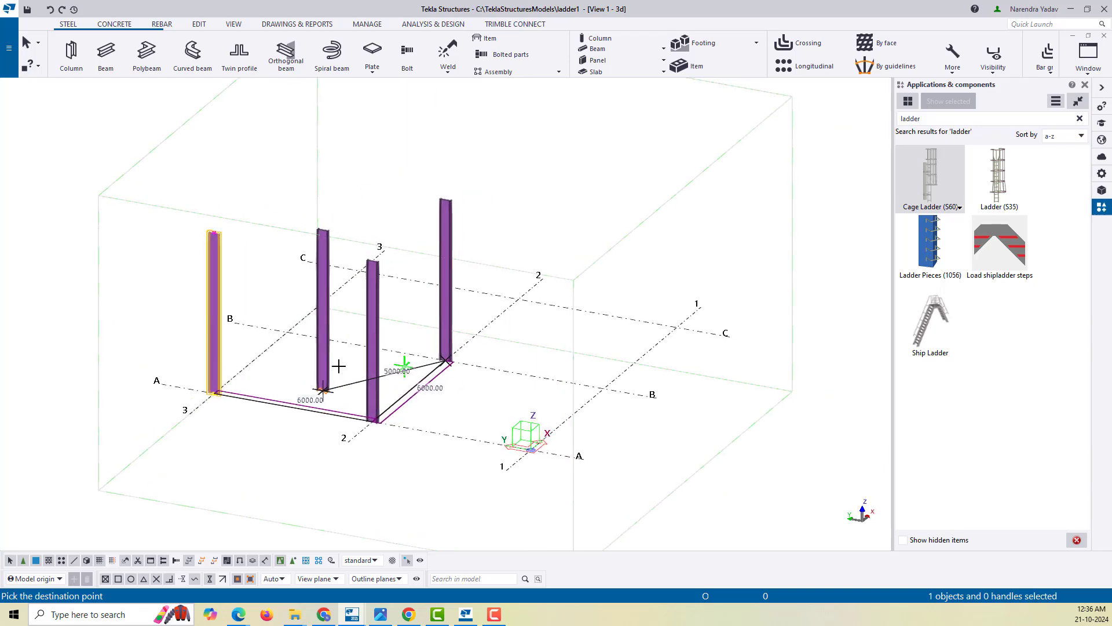
scroll(286, 341, "up", 1)
left_click(288, 328)
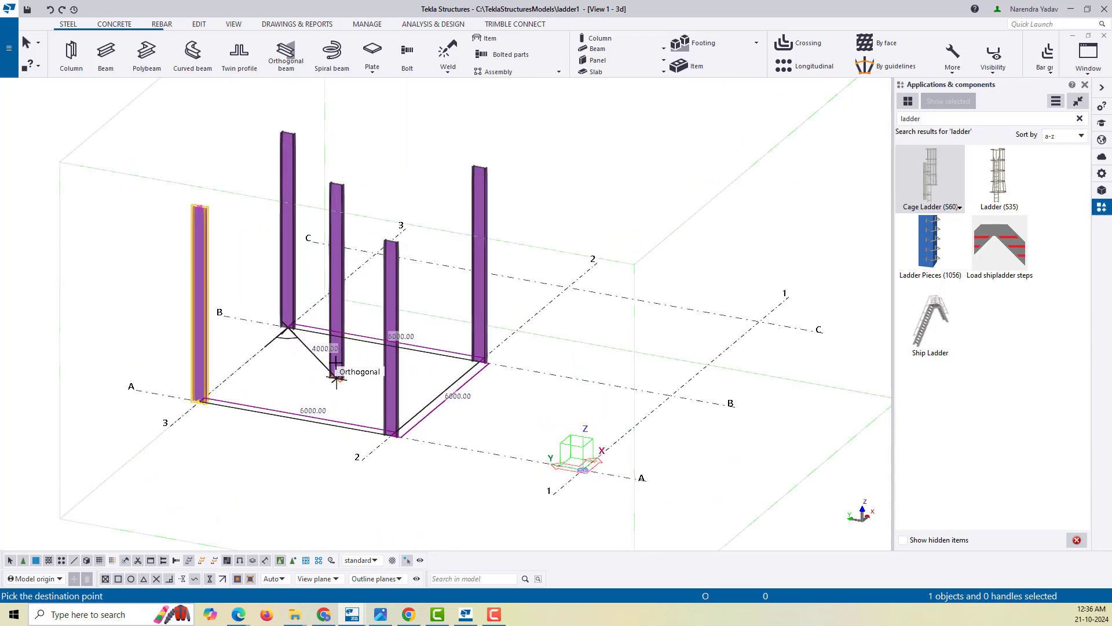
right_click(237, 264)
left_click(262, 272)
scroll(428, 288, "down", 3)
middle_click_drag(429, 307, 473, 331)
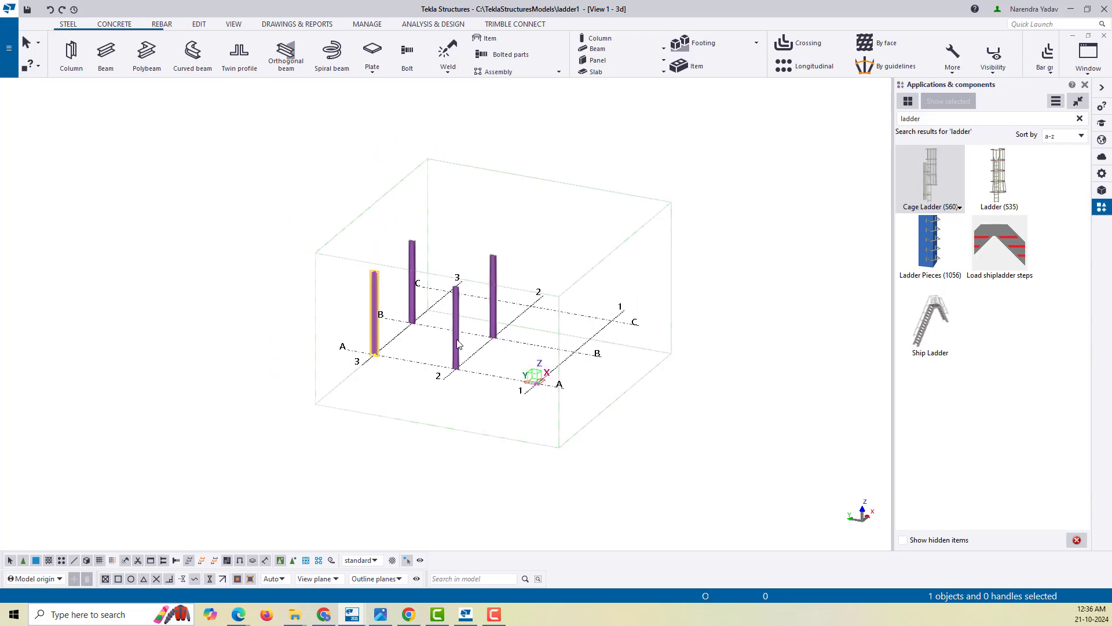
Create a steel beam between the tops of the columns at A-3 and B-3
left_click(99, 165)
left_click(107, 55)
scroll(330, 272, "up", 8)
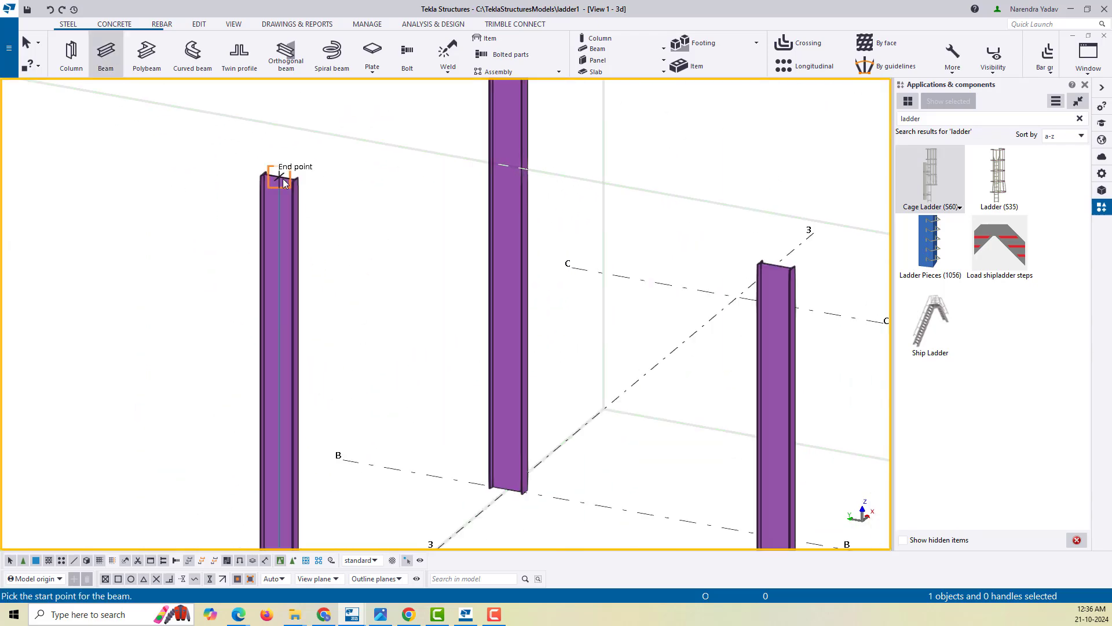
left_click(281, 178)
middle_click_drag(433, 193, 416, 366)
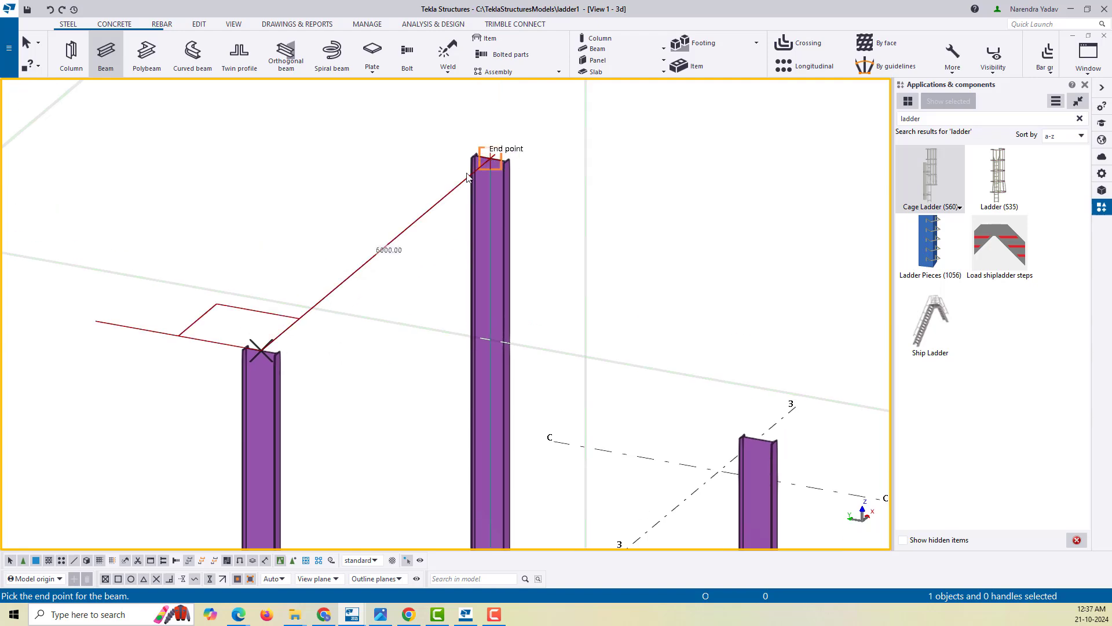
left_click(468, 177)
Create a steel beam between the tops of the columns at A-2 and B-2
scroll(291, 248, "down", 5)
scroll(484, 294, "up", 6)
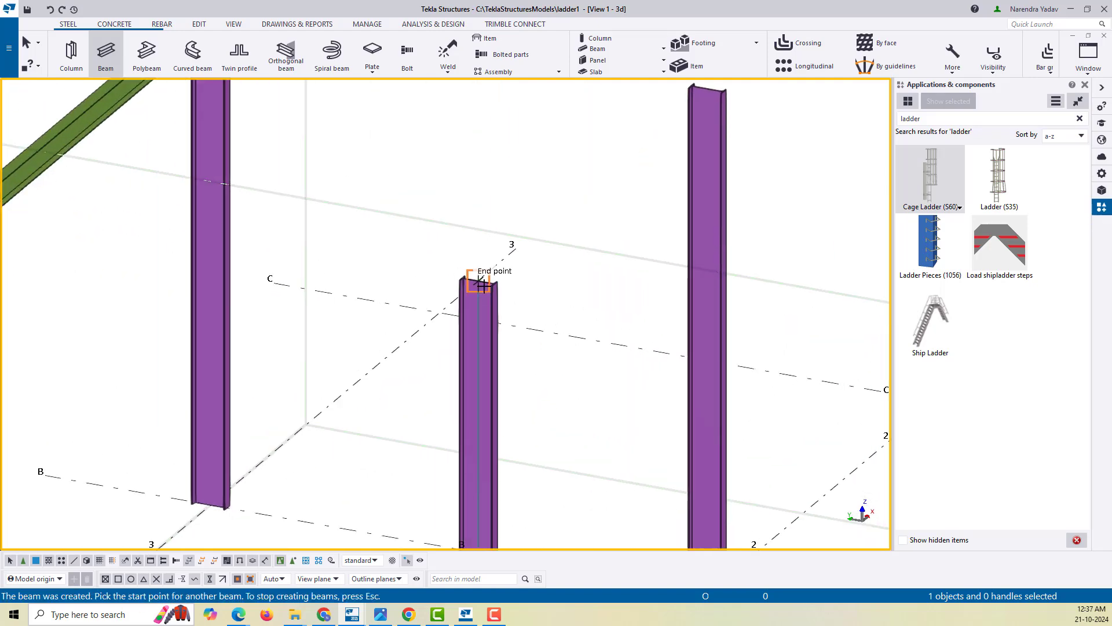
scroll(482, 284, "down", 3)
left_click(480, 283)
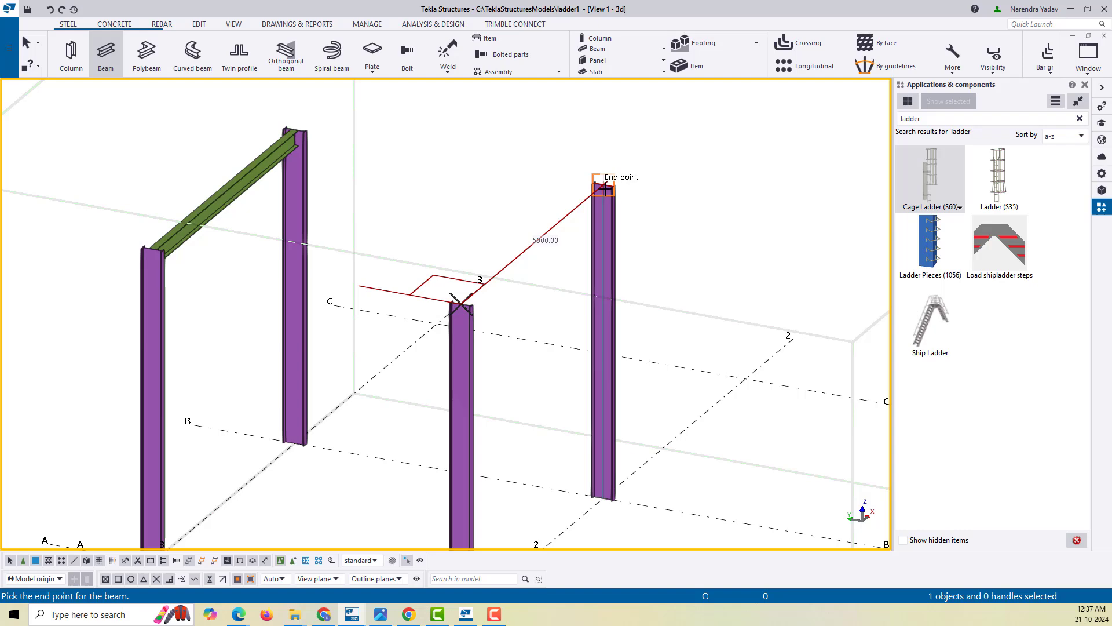
left_click(605, 187)
Create a steel beam along grid line A between the tops of the columns at A-3 and A-2
scroll(153, 248, "up", 5)
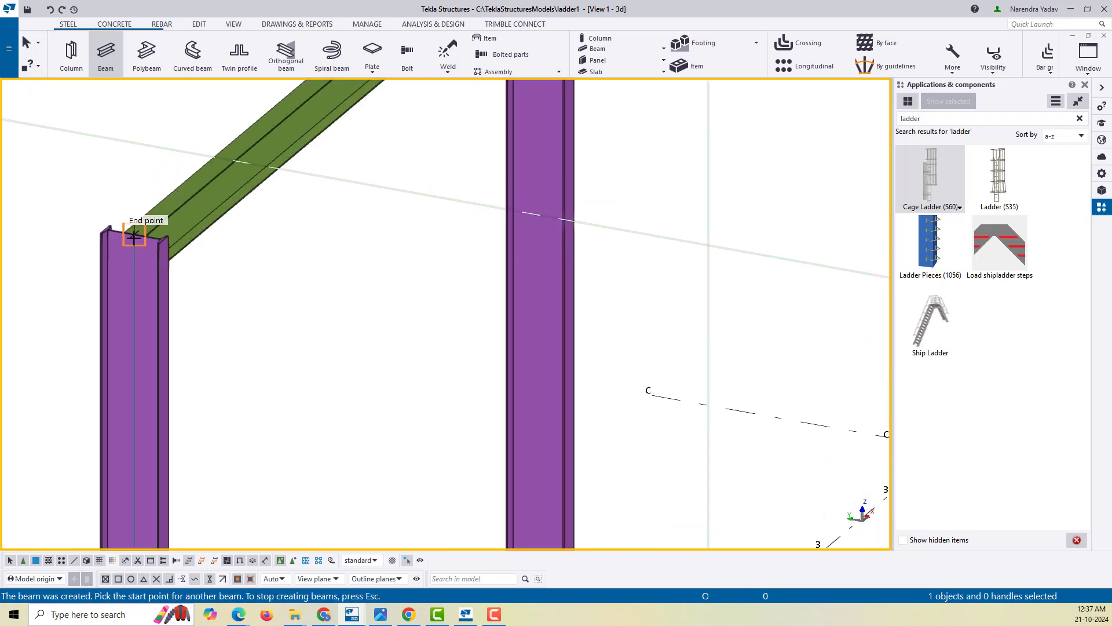
scroll(134, 236, "down", 5)
left_click(135, 237)
scroll(490, 301, "up", 5)
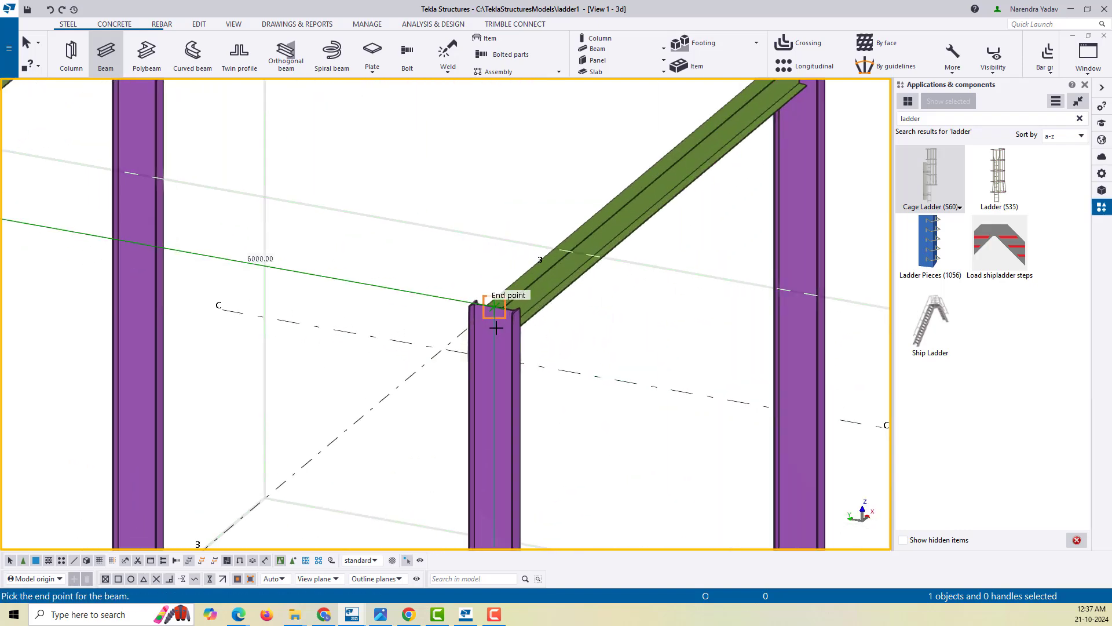
left_click(491, 299)
scroll(491, 300, "down", 5)
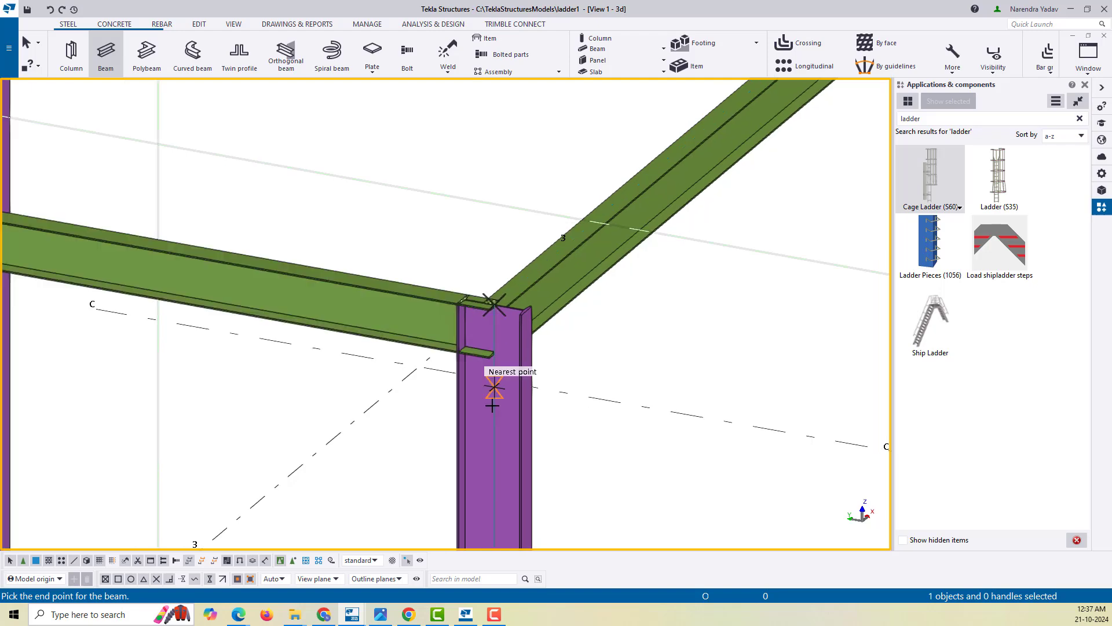
Create a steel beam along grid line B between the tops of the columns at B-3 and B-2, then end the beam command
scroll(289, 145, "up", 5)
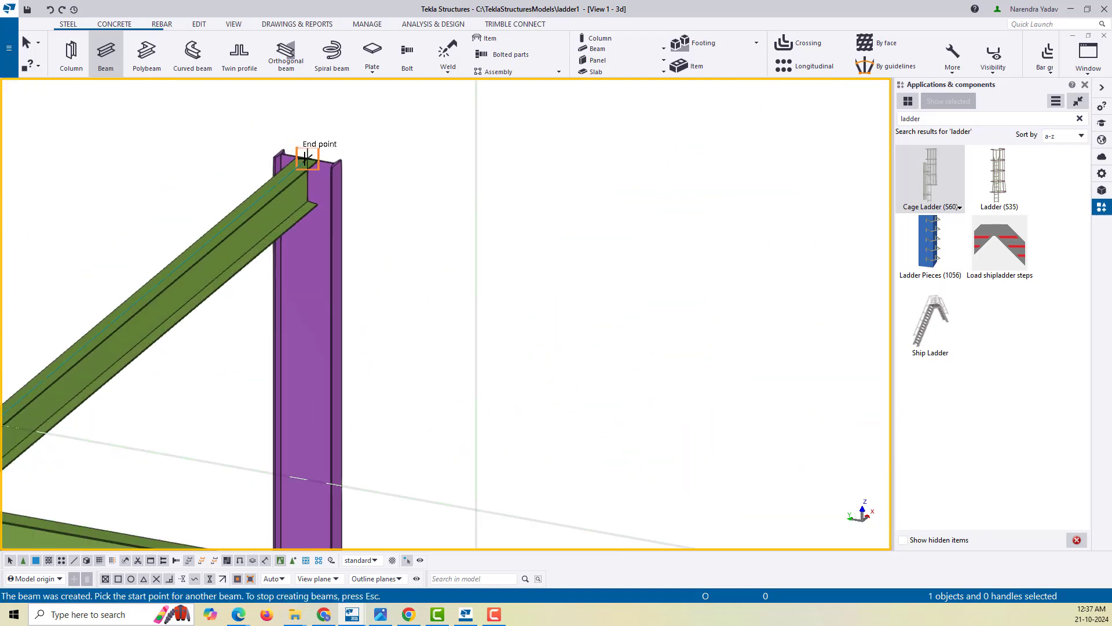
scroll(297, 149, "down", 5)
left_click(259, 183)
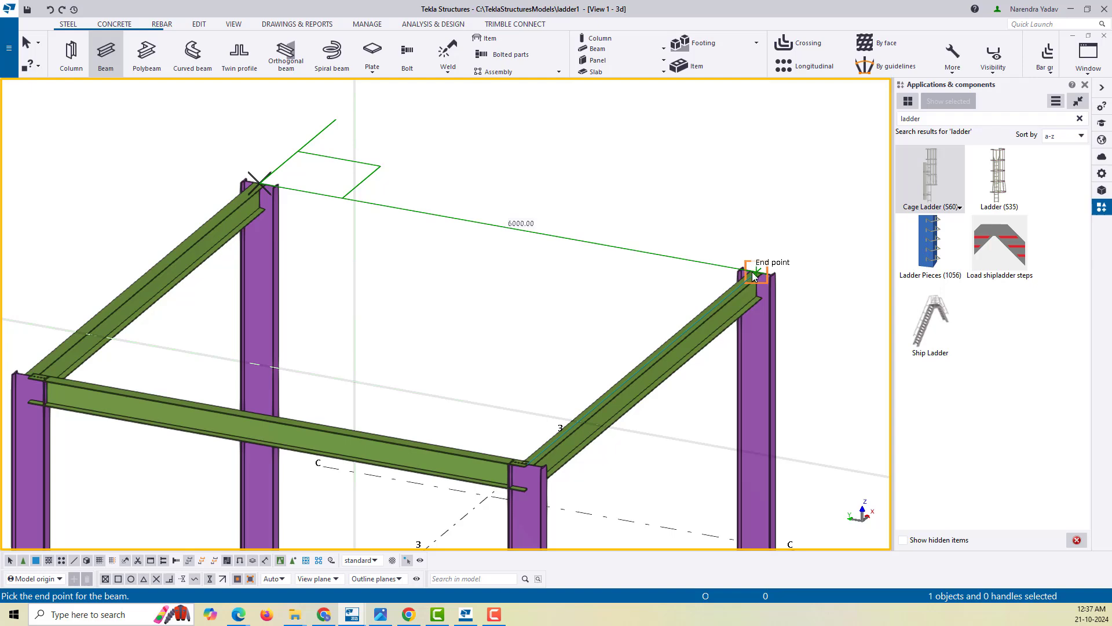
left_click(752, 277)
scroll(610, 191, "down", 5)
right_click(610, 191)
left_click(632, 202)
scroll(539, 251, "down", 3)
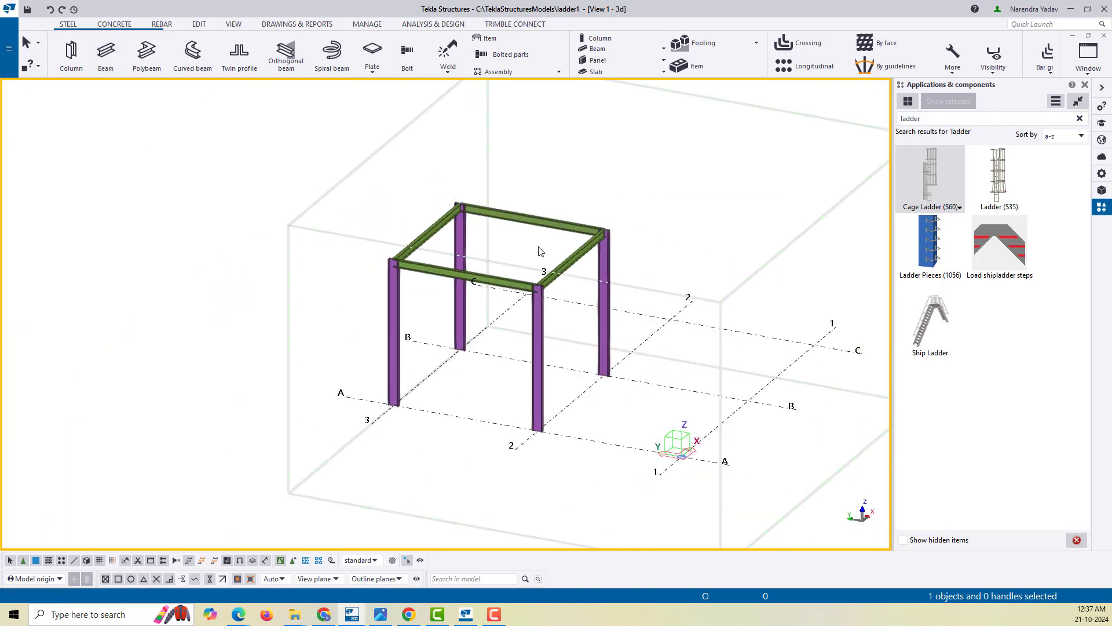
middle_click_drag(539, 250, 543, 409, "ctrl")
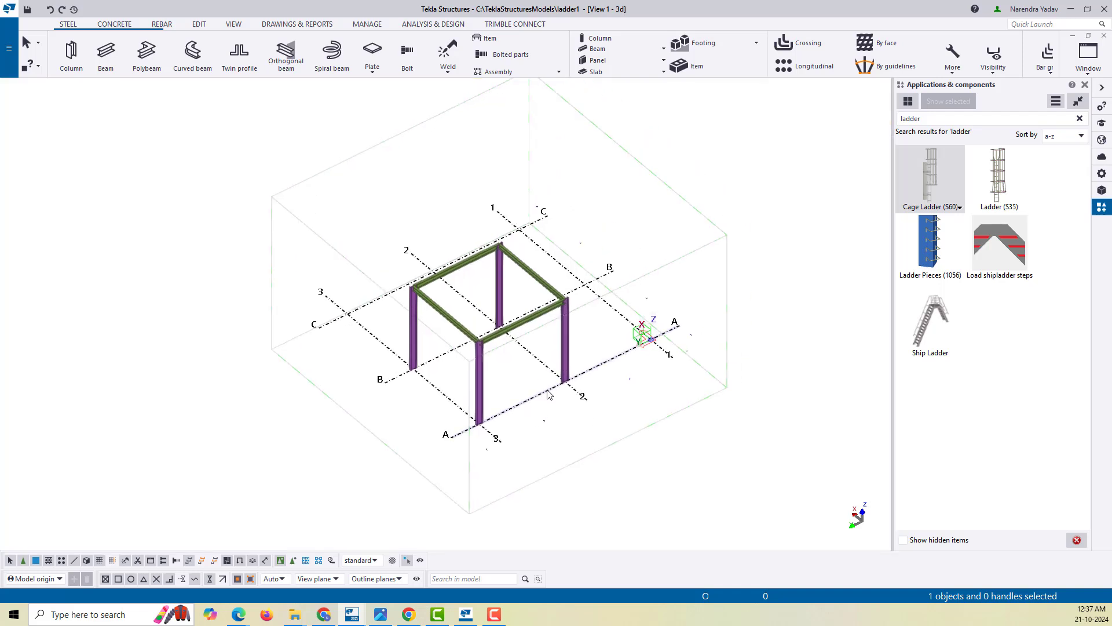
right_click(547, 393)
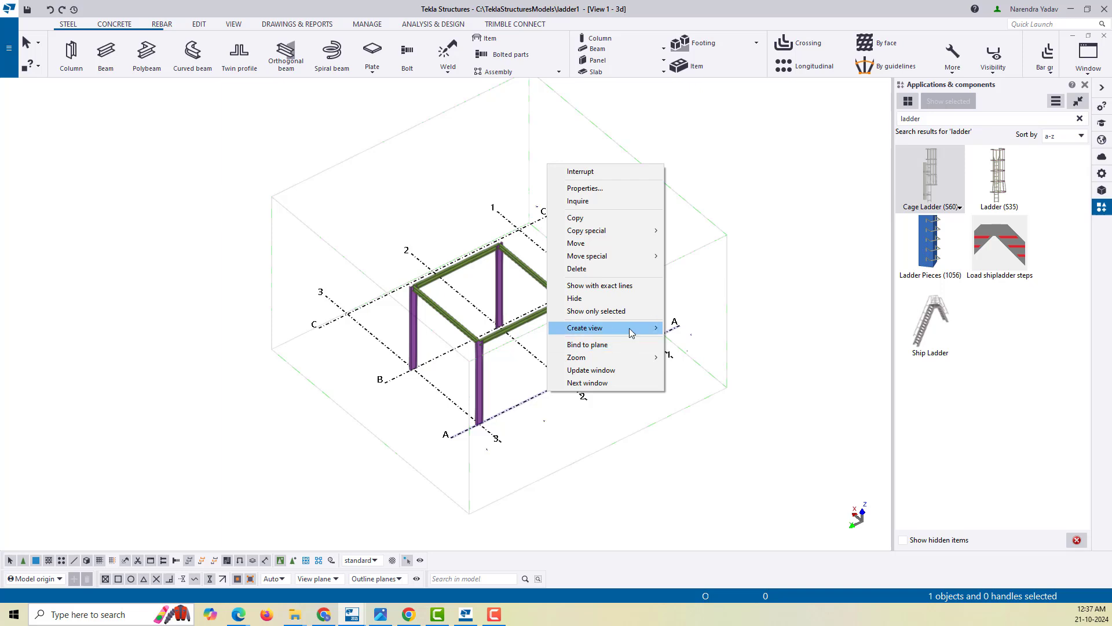
mouse_move(631, 332)
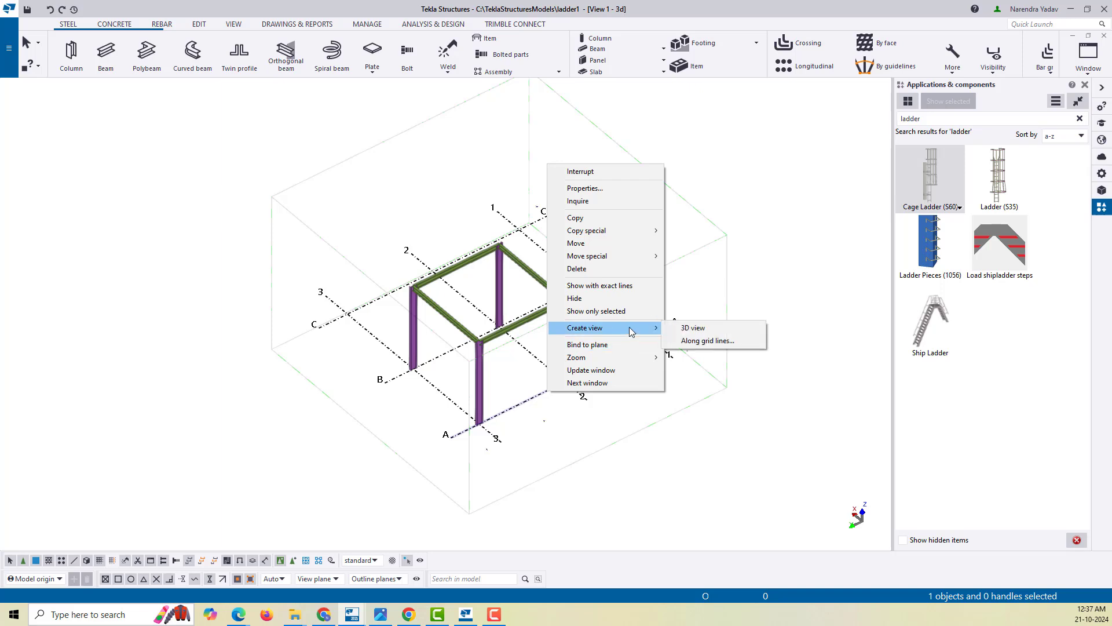
left_click(716, 342)
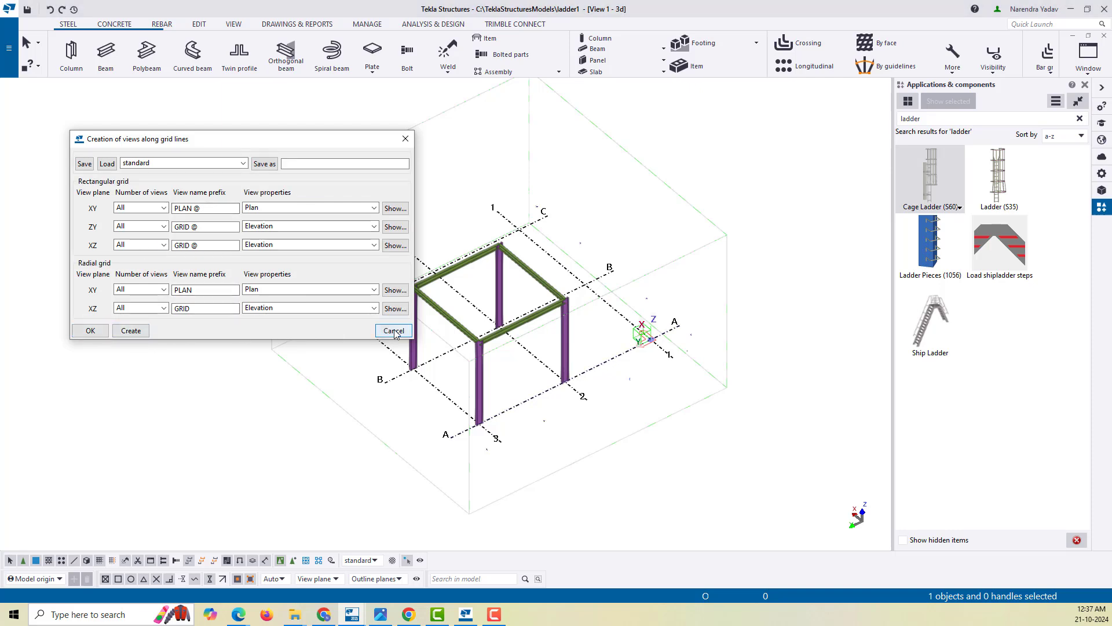
left_click(394, 331)
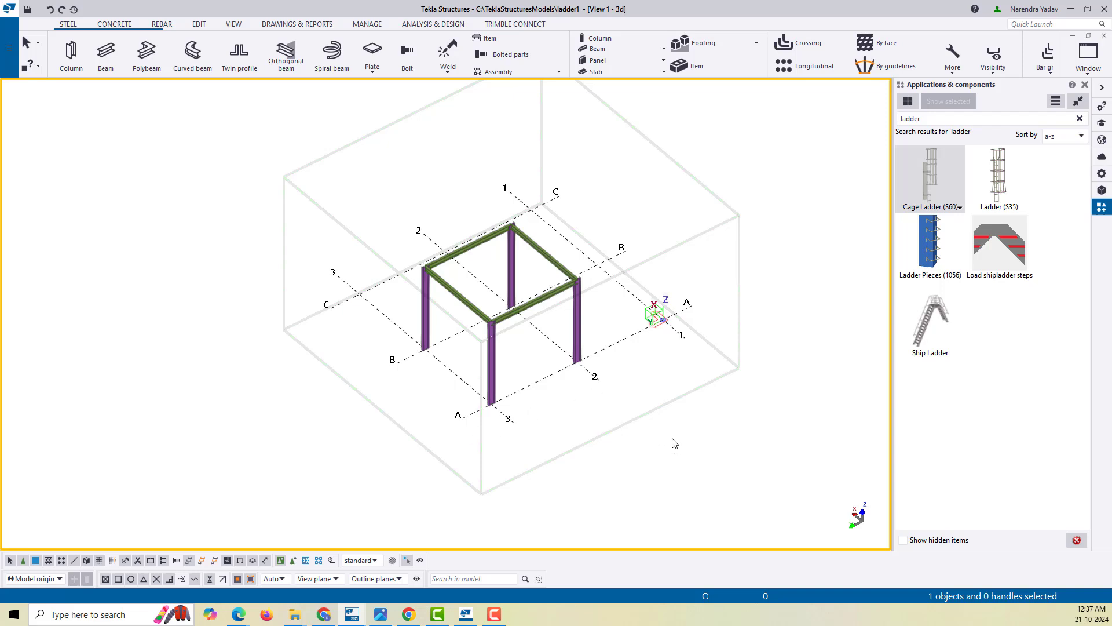
Display the named view GRID @A
middle_click_drag(674, 443, 613, 438, "ctrl")
middle_click_drag(550, 424, 660, 435, "ctrl")
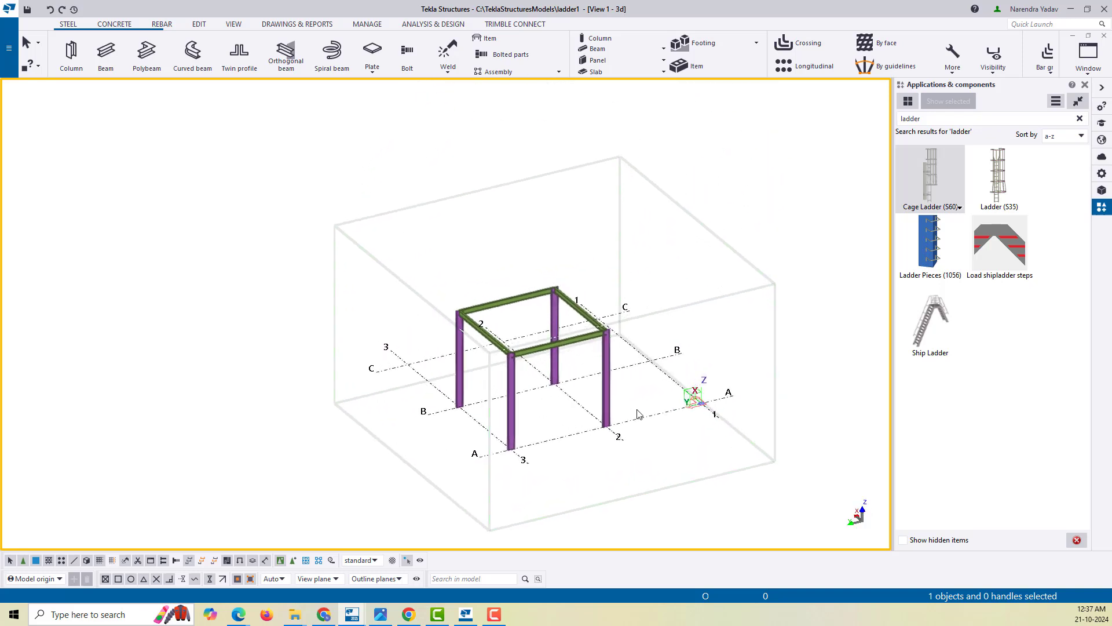
key("ctrl+i")
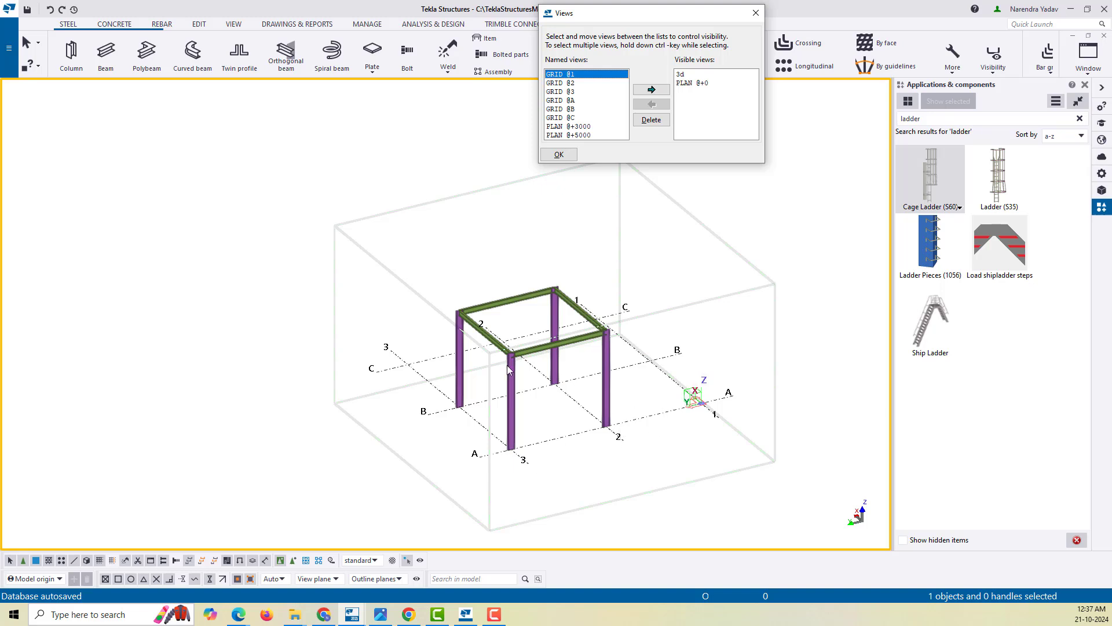
left_click(570, 100)
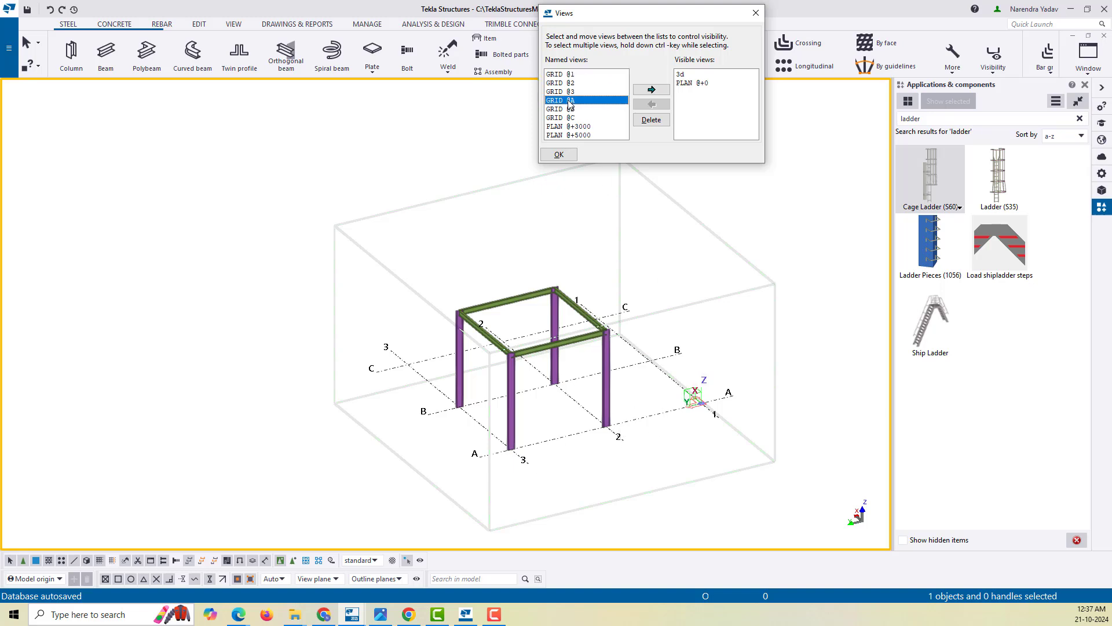
left_click(659, 92)
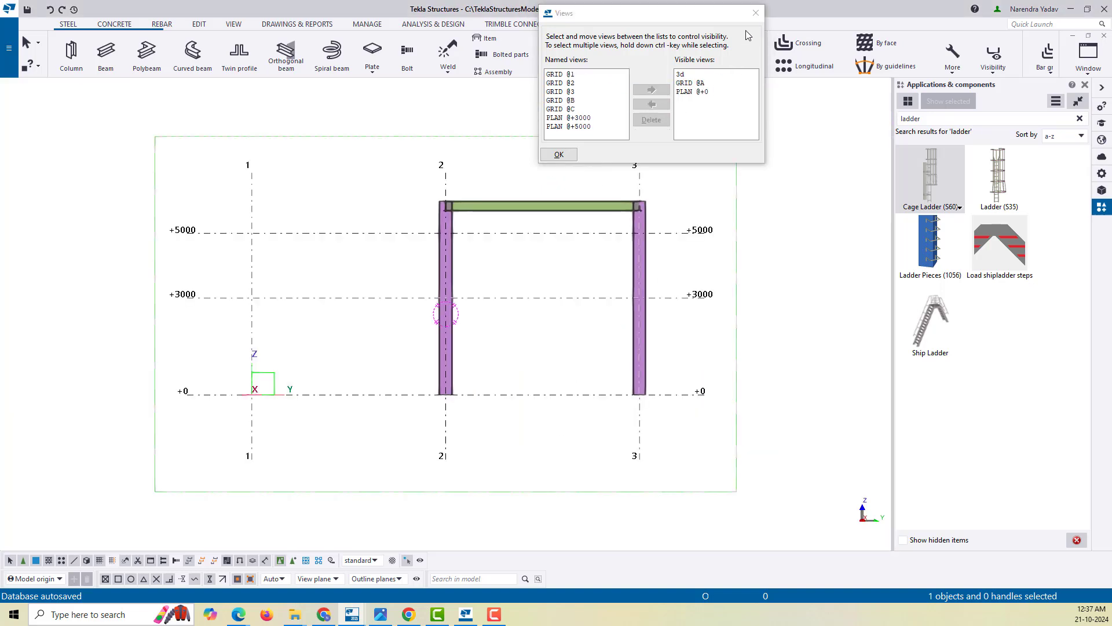
left_click(756, 14)
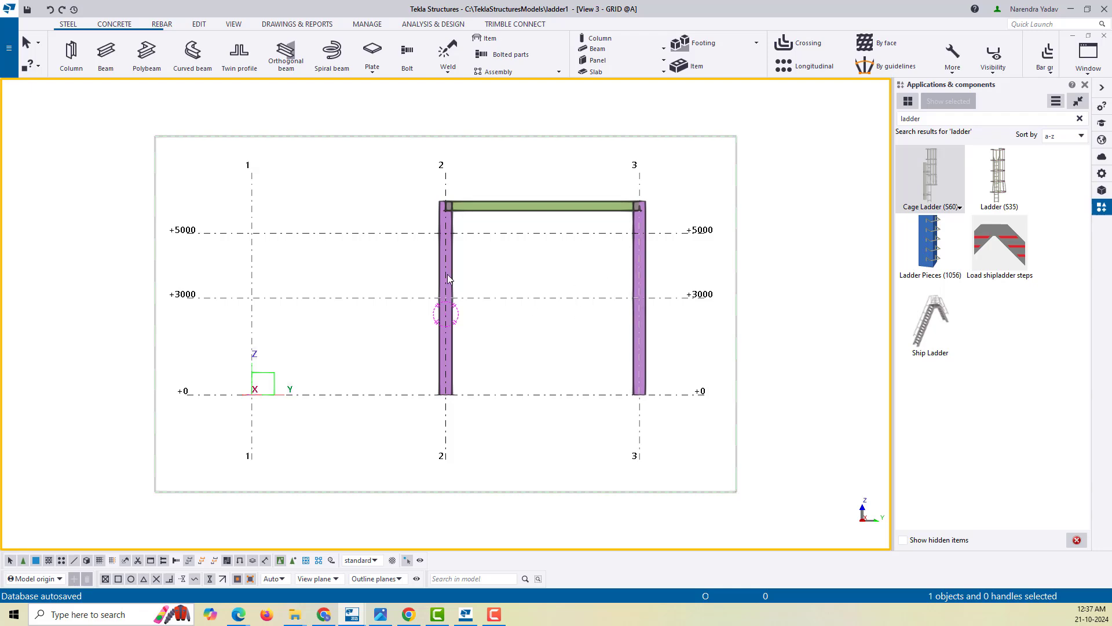
Create 1 divided line point at the middle of the top beam between grid lines 2 and 3
left_click(199, 24)
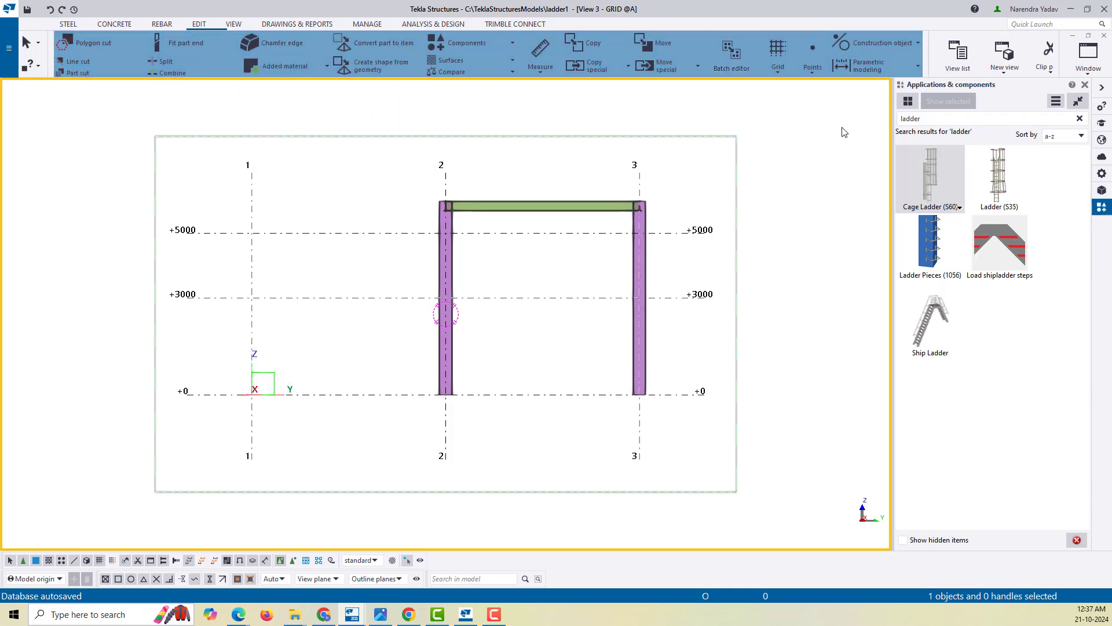
left_click(824, 65)
left_click(828, 91)
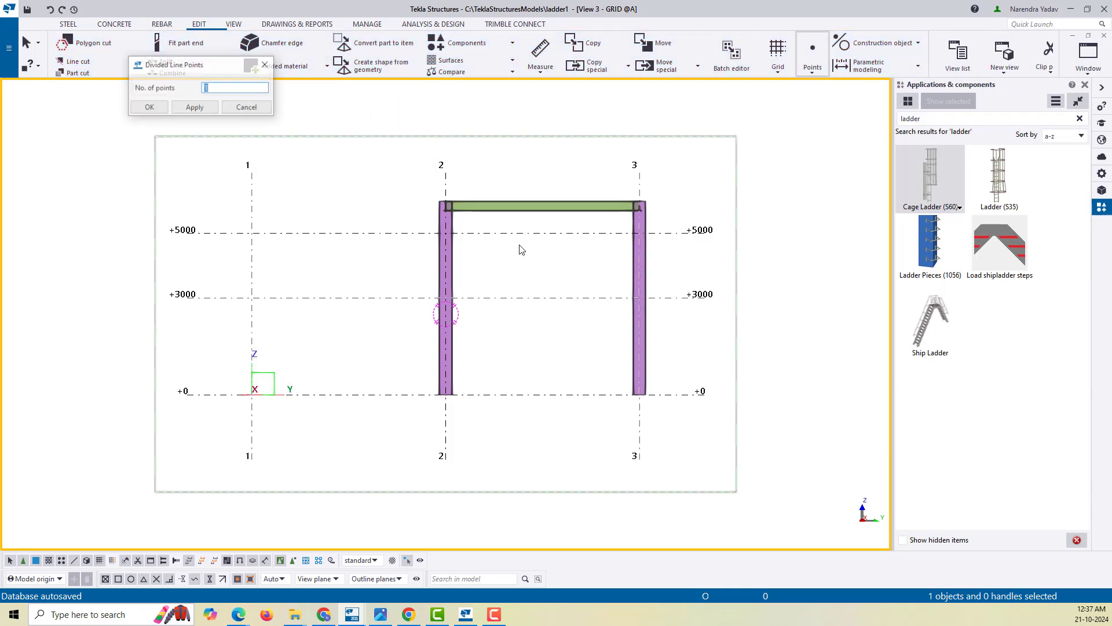
scroll(517, 202, "up", 3)
scroll(504, 197, "up", 2)
scroll(307, 194, "up", 1)
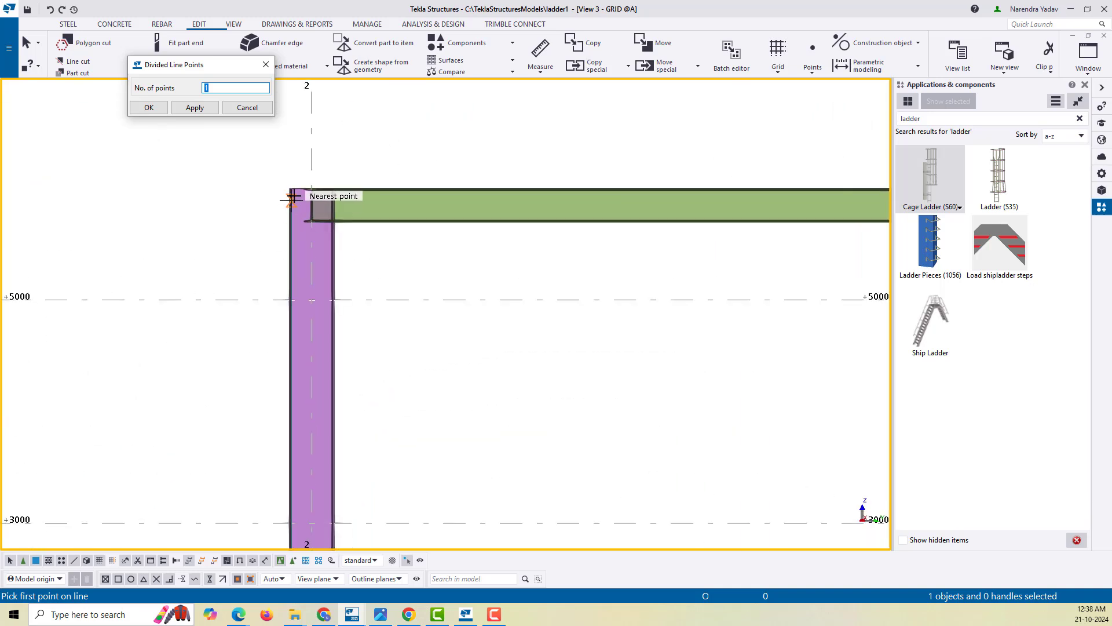
left_click(311, 184)
scroll(290, 209, "down", 3)
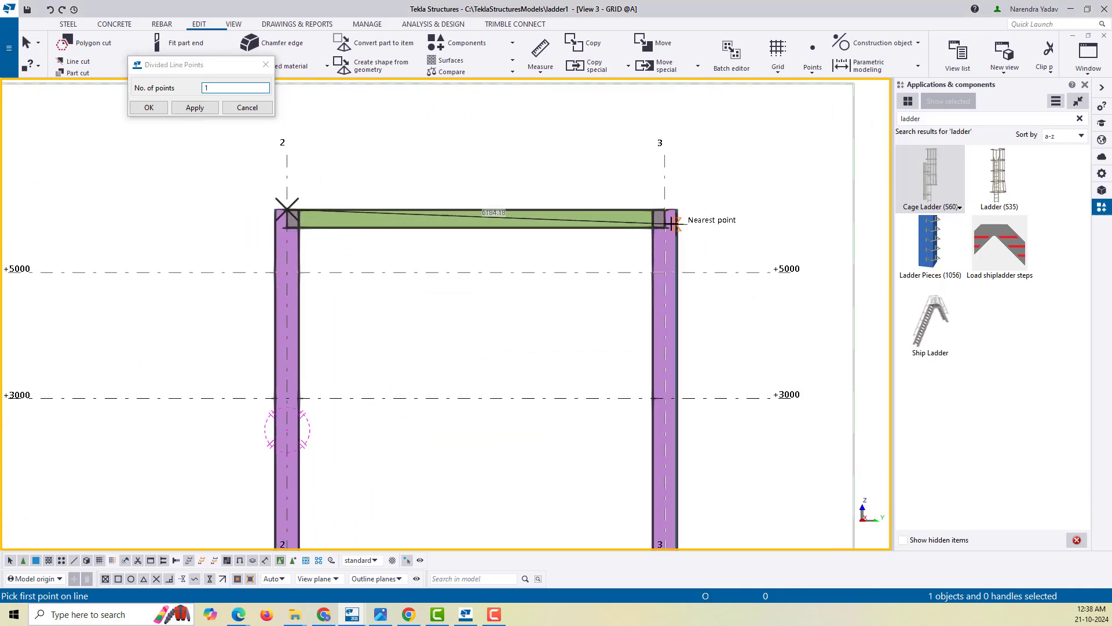
scroll(661, 200, "up", 4)
left_click(664, 201)
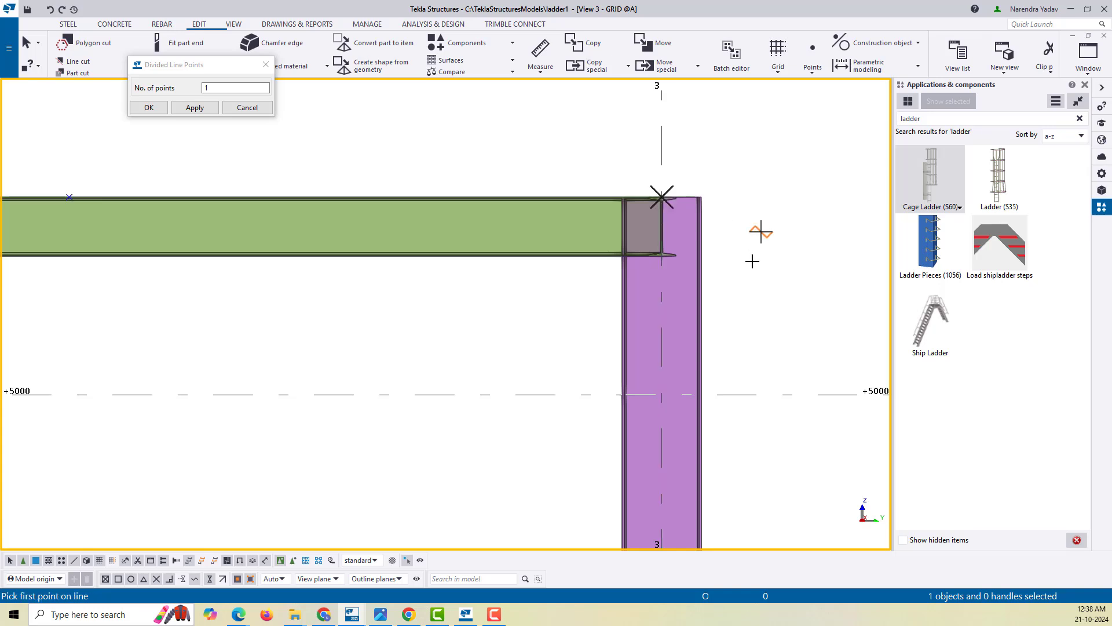
scroll(753, 231, "down", 2)
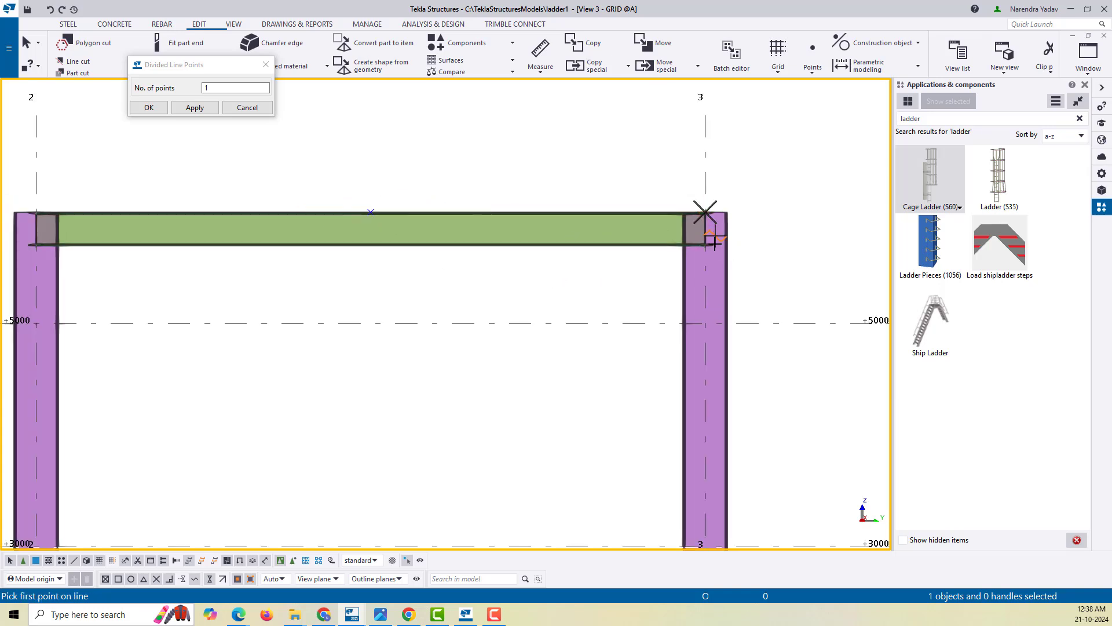
Create 1 divided line point midway between grid lines 2 and 3 at level +0, then end the point command and close its settings
scroll(569, 271, "down", 3)
middle_click_drag(505, 378, 530, 271)
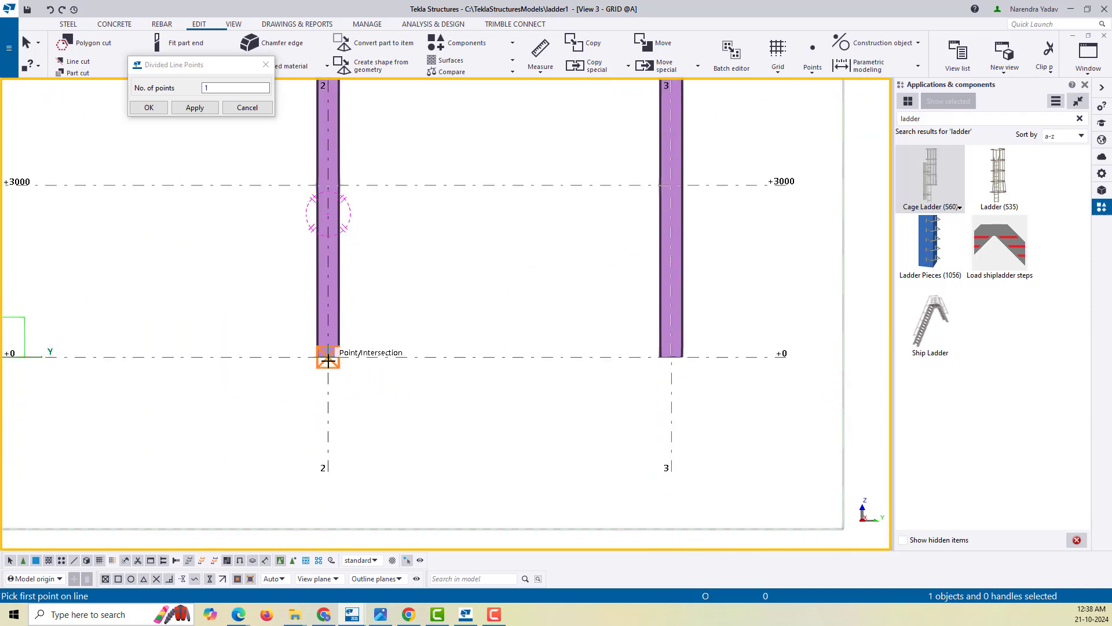
left_click(345, 375)
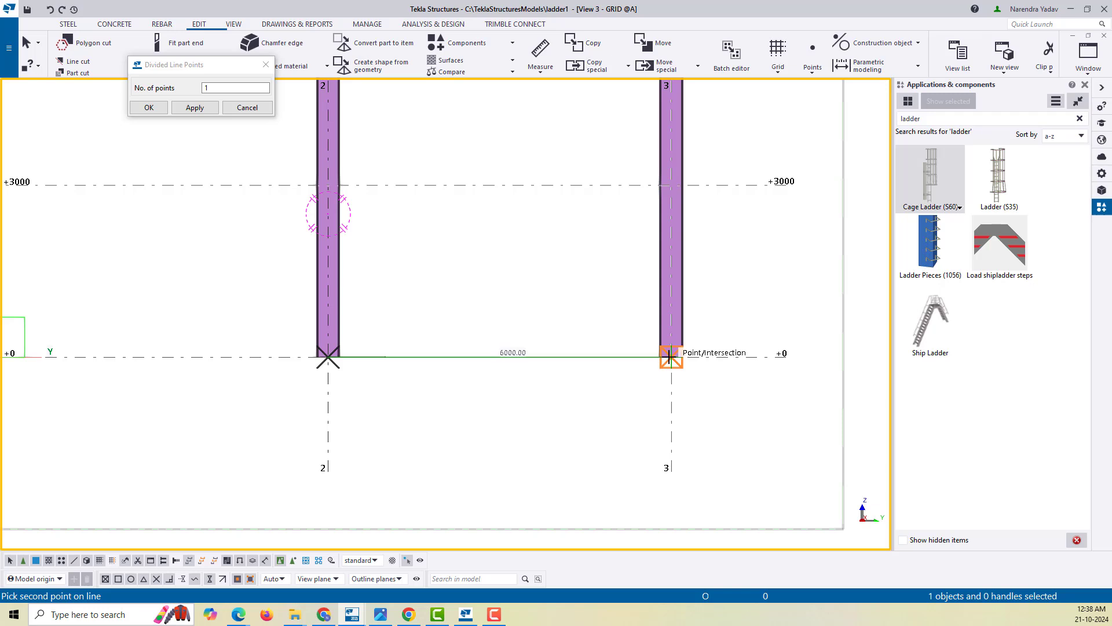
left_click(582, 409)
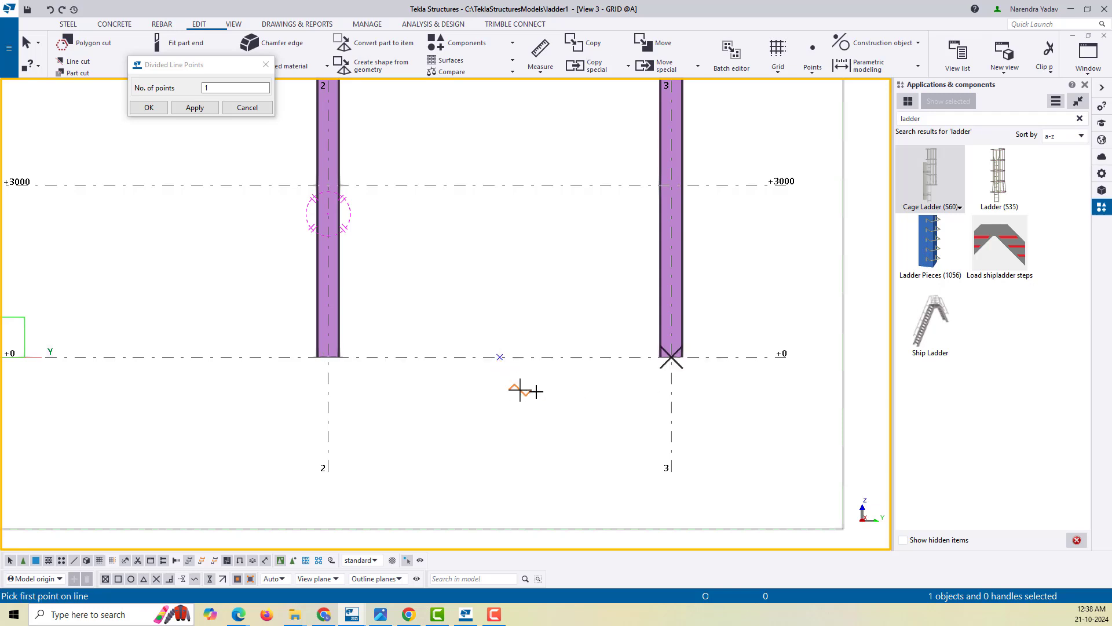
right_click(504, 290)
left_click(521, 291)
scroll(569, 374, "down", 4)
scroll(533, 217, "up", 2)
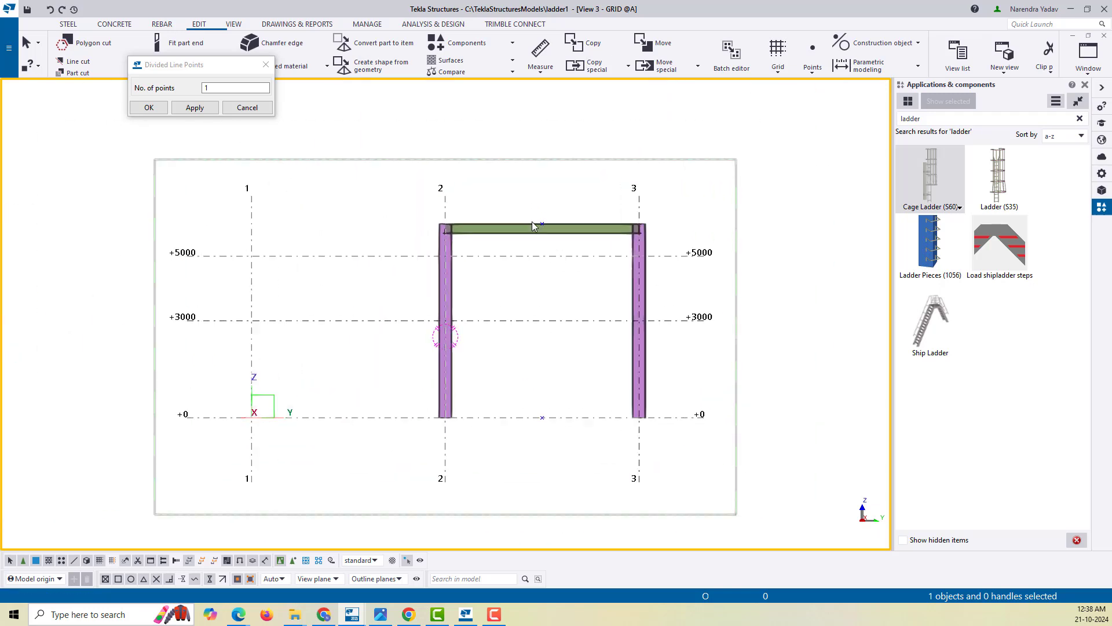
left_click_drag(521, 203, 582, 453)
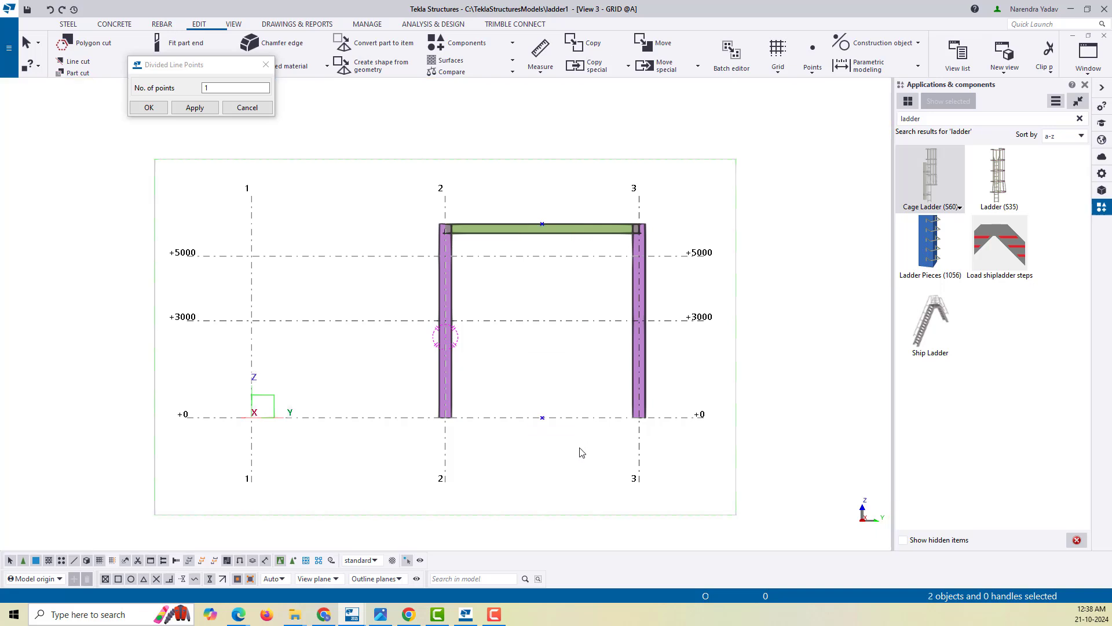
left_click(261, 108)
Return to the 3D view and select the dividing point on the beam along grid line A
middle_click_drag(419, 355, 408, 374)
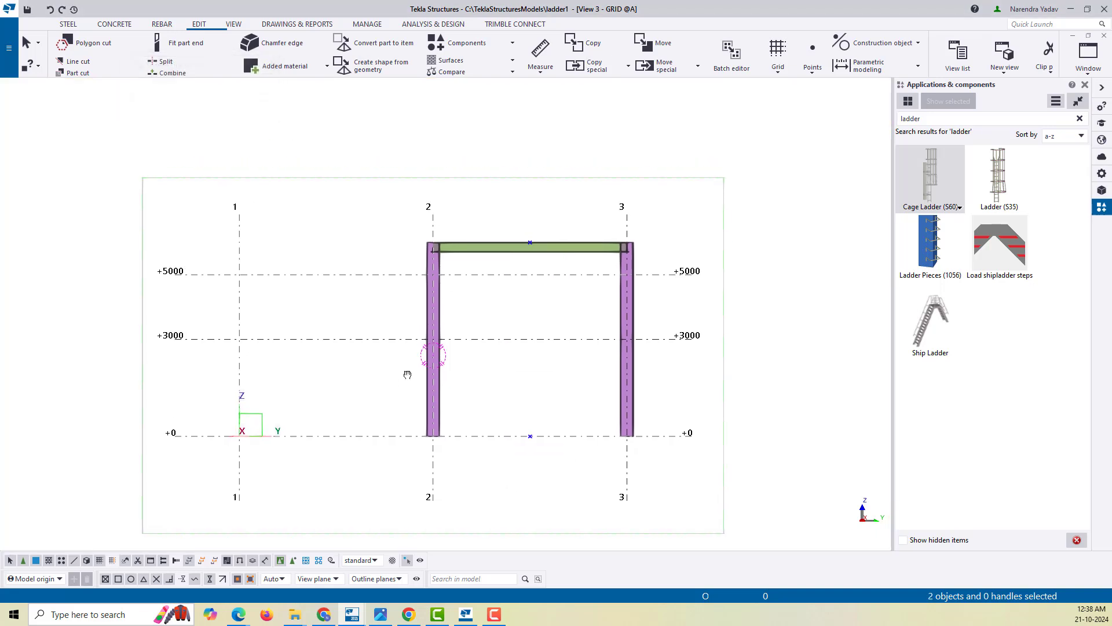
key("ctrl+Tab")
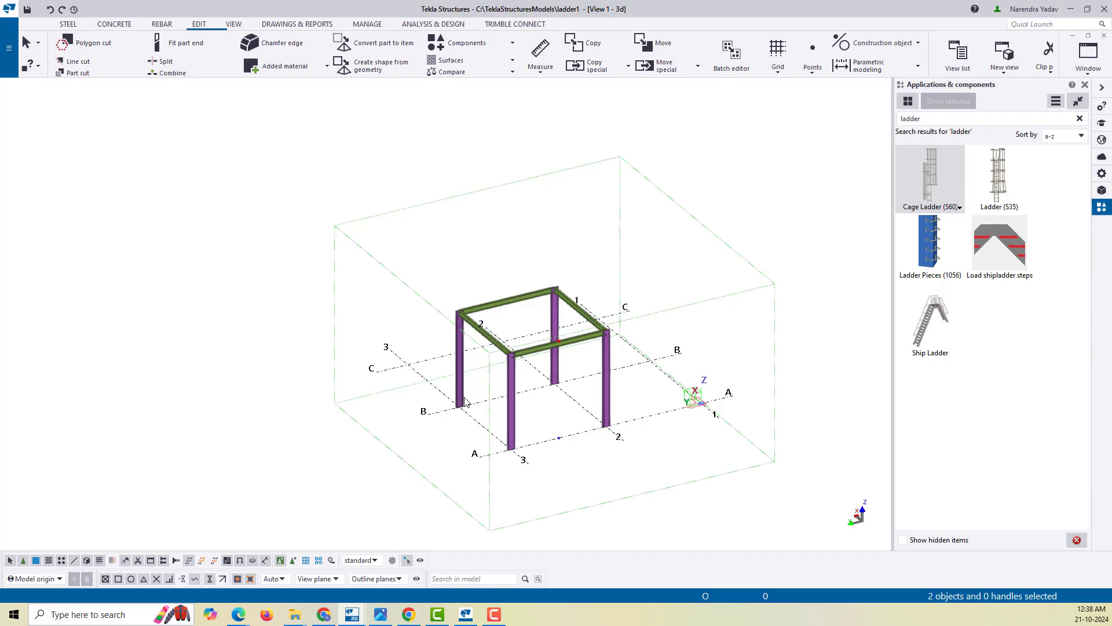
scroll(516, 370, "up", 10)
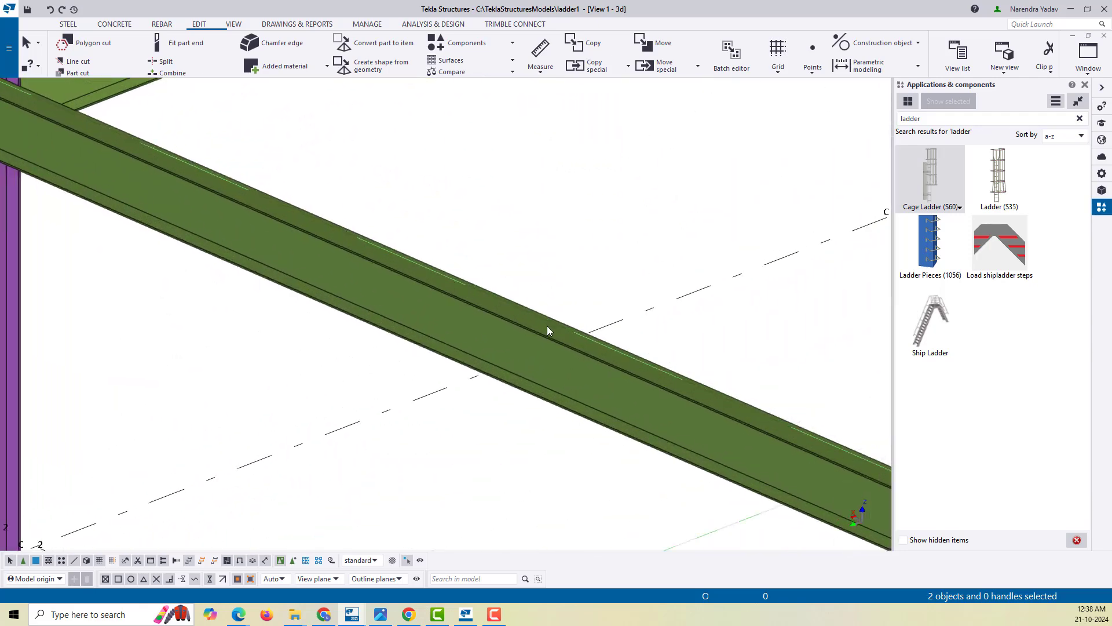
scroll(390, 247, "down", 10)
middle_click_drag(437, 350, 585, 359)
scroll(627, 228, "up", 8)
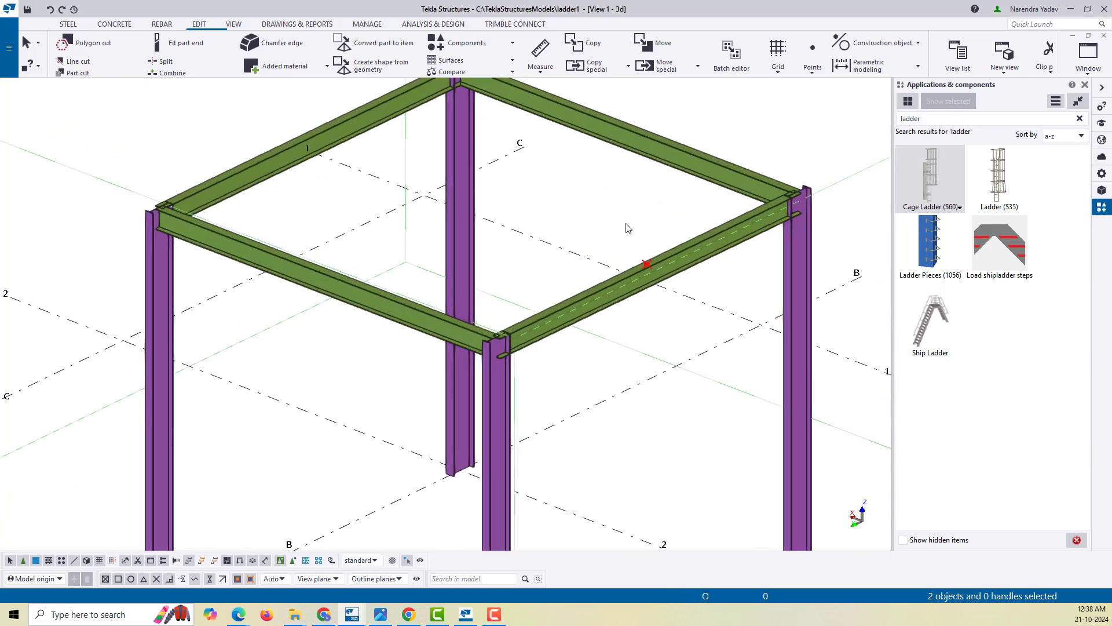
left_click_drag(615, 226, 692, 332)
middle_click_drag(673, 387, 596, 171)
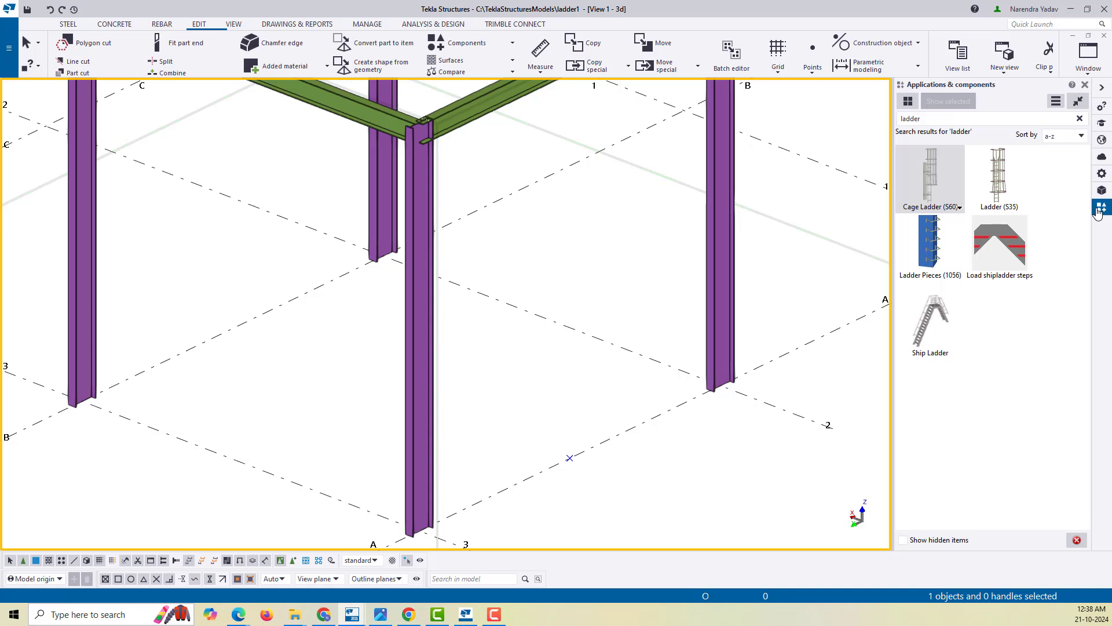
Place a Cage Ladder (S60) from the point on the grid A beam down to the point at level +0, then end the command
left_click(904, 119)
scroll(633, 250, "down", 5)
scroll(597, 172, "up", 8)
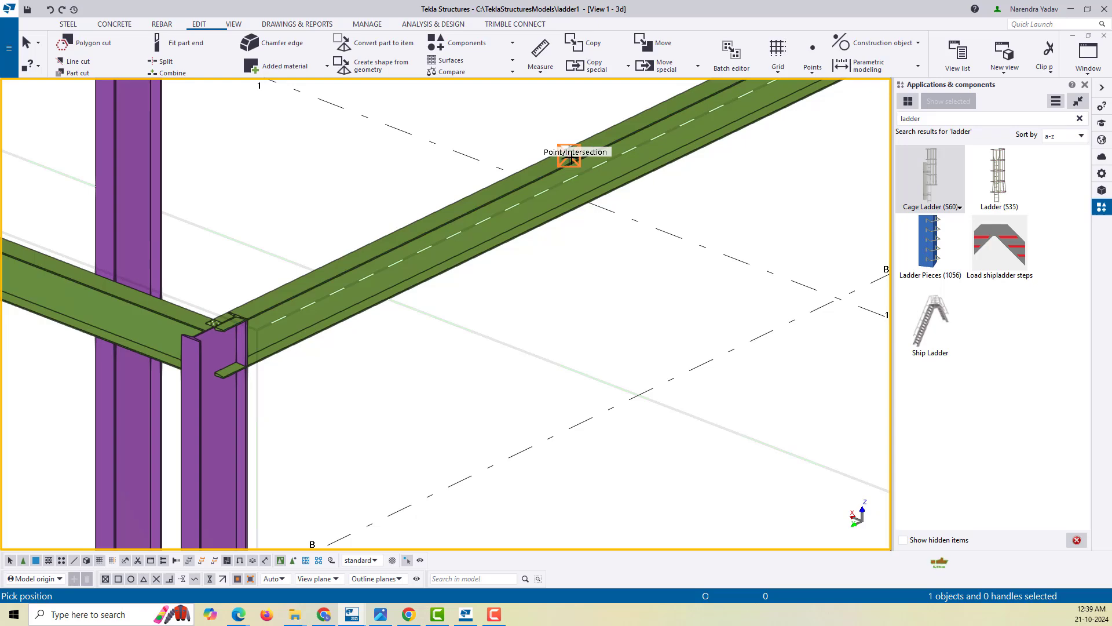
left_click(574, 157)
scroll(626, 202, "down", 4)
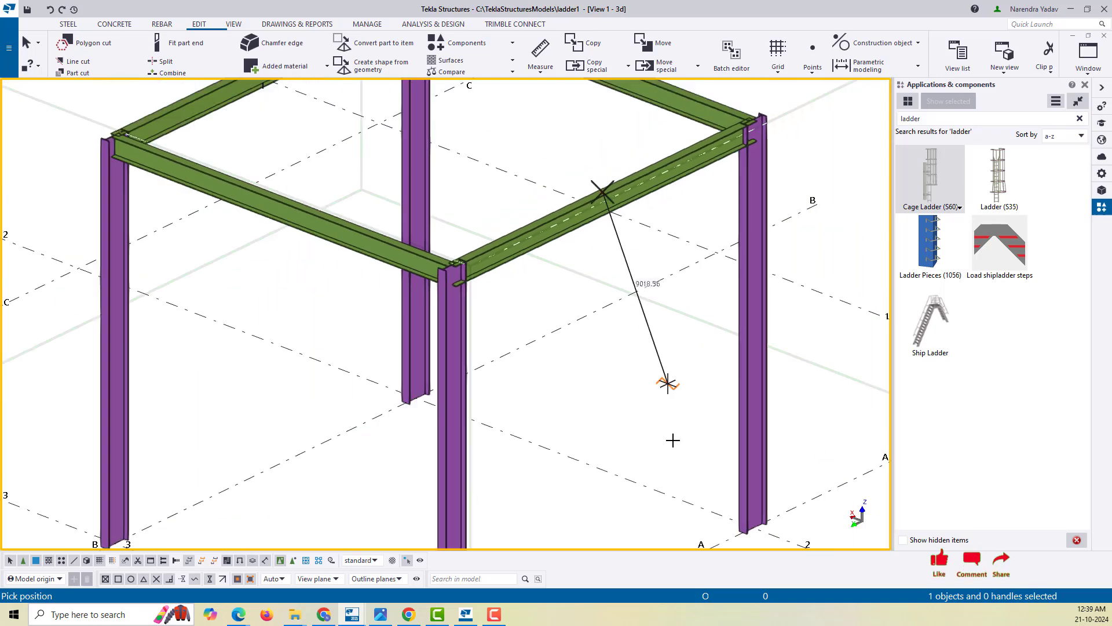
middle_click_drag(673, 449, 606, 200)
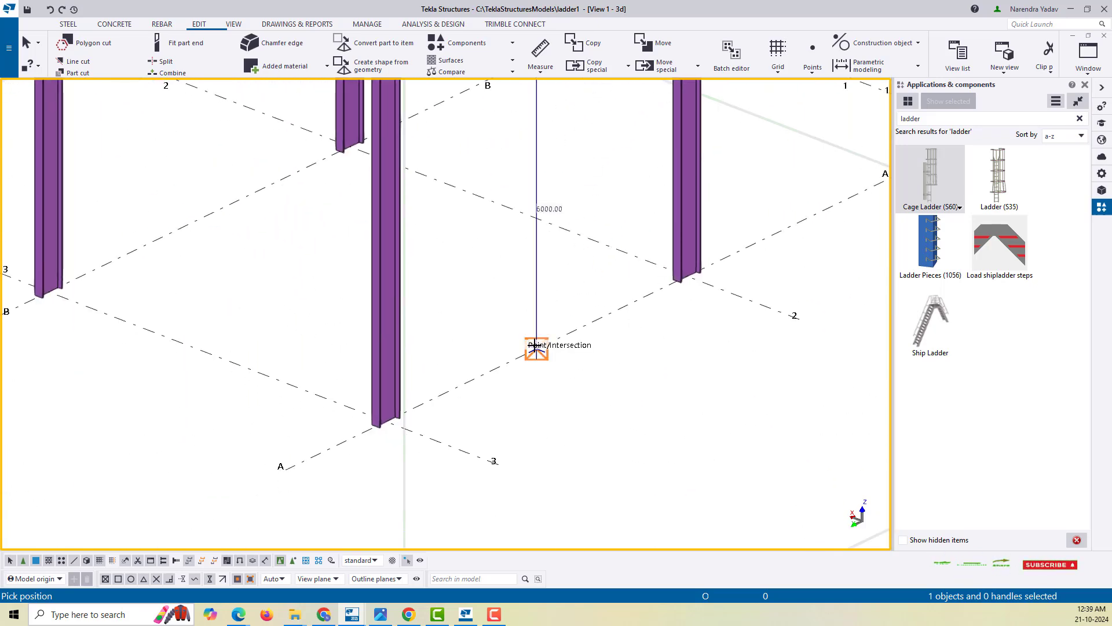
left_click(536, 348)
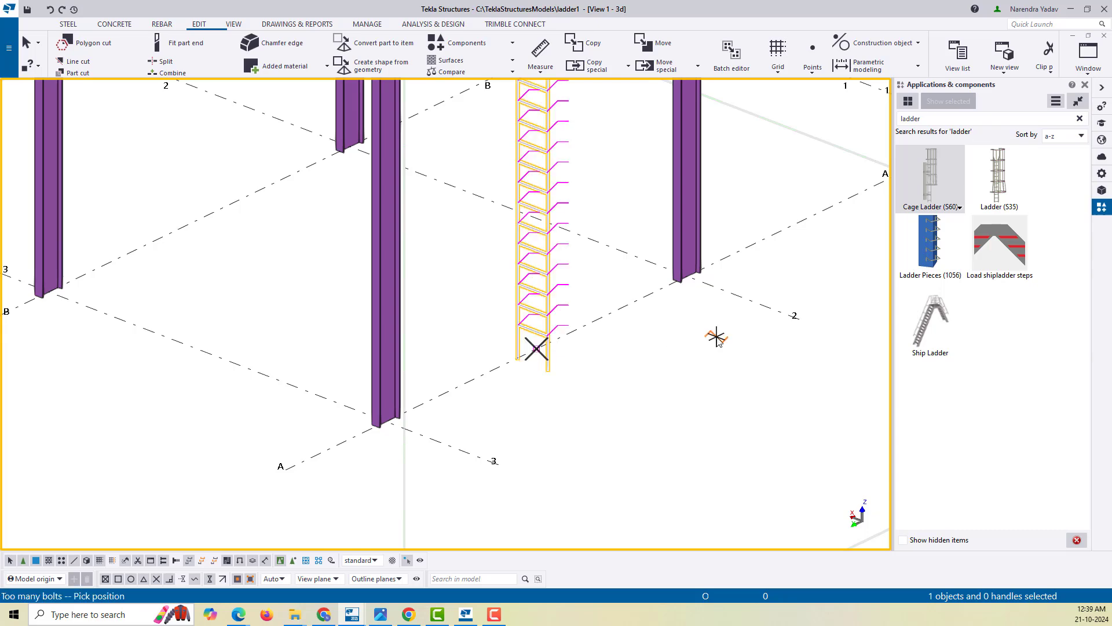
scroll(499, 325, "down", 2)
middle_click_drag(578, 227, 591, 383)
right_click(579, 290)
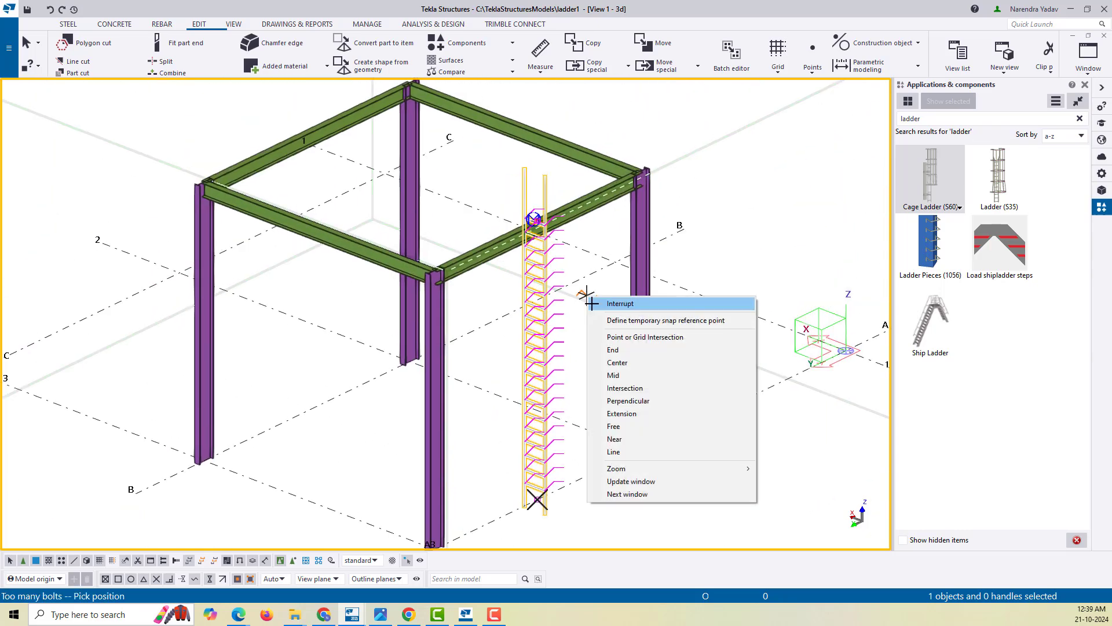
left_click(602, 297)
scroll(517, 255, "up", 3)
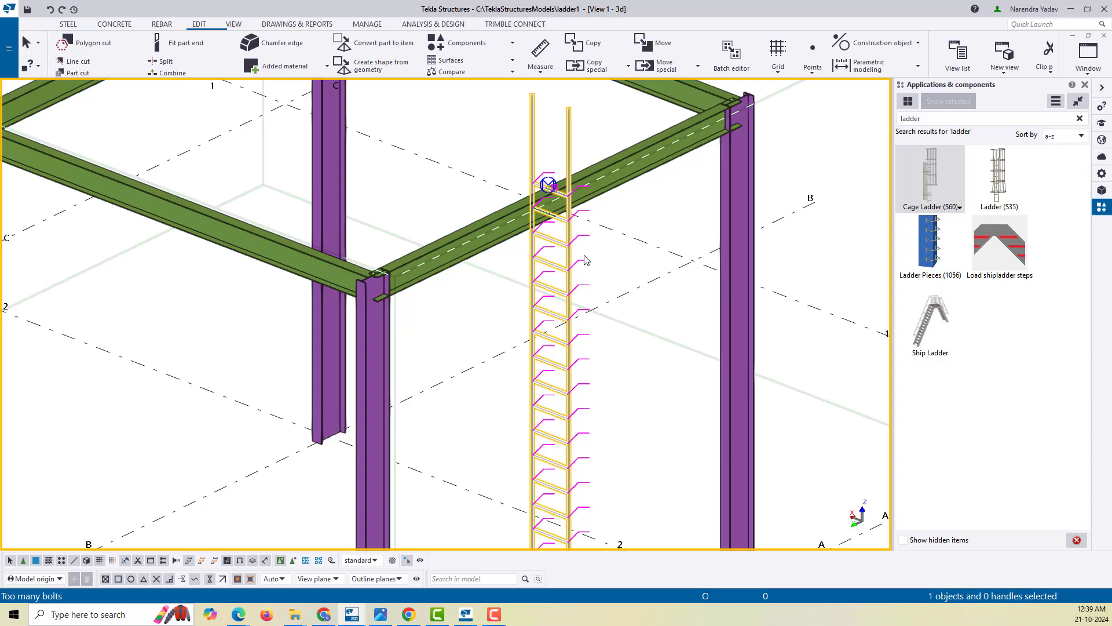
Open the placed cage ladder's settings, set its width to 500 at the bottom and 800 at the top, and update the ladder
scroll(587, 260, "down", 3)
middle_click_drag(651, 323, 524, 376, "ctrl")
scroll(510, 160, "up", 5)
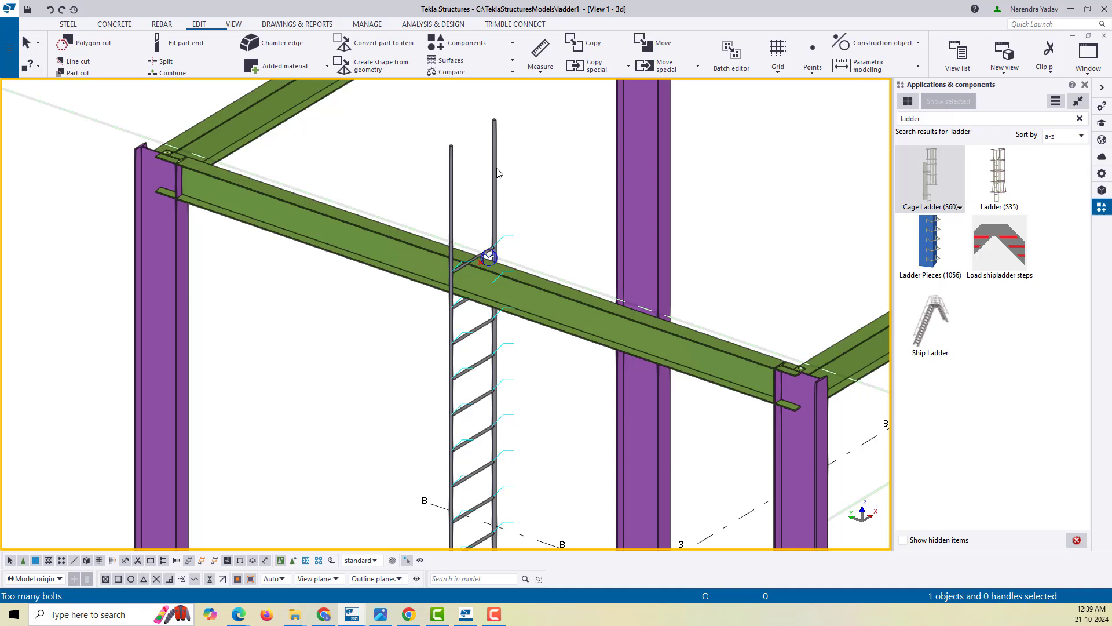
left_click(496, 174)
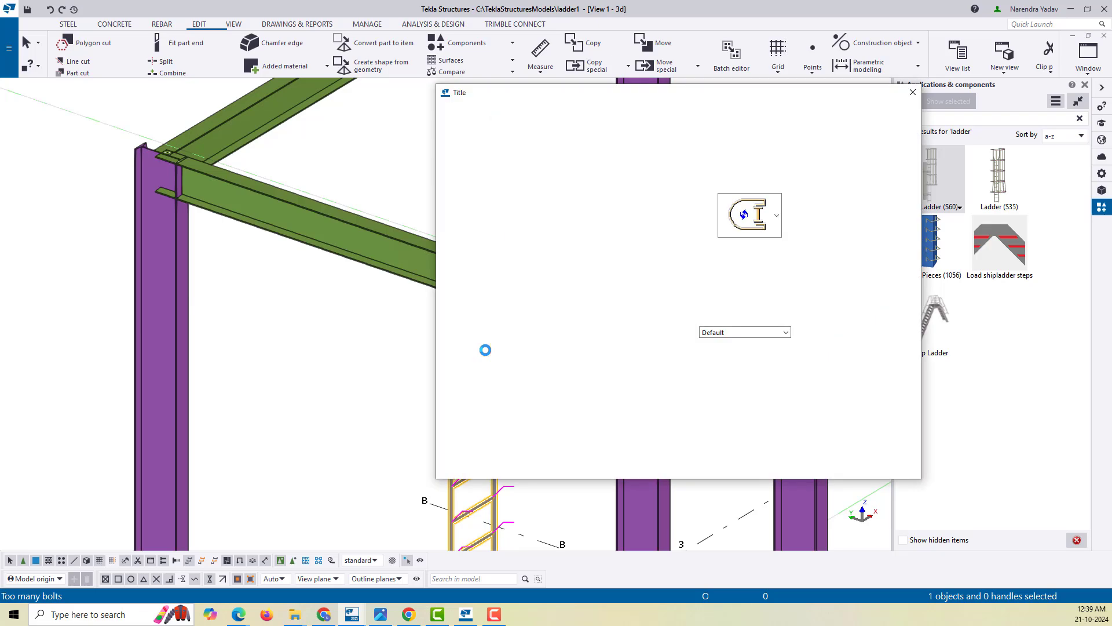
left_click_drag(699, 97, 798, 94)
scroll(584, 225, "down", 5)
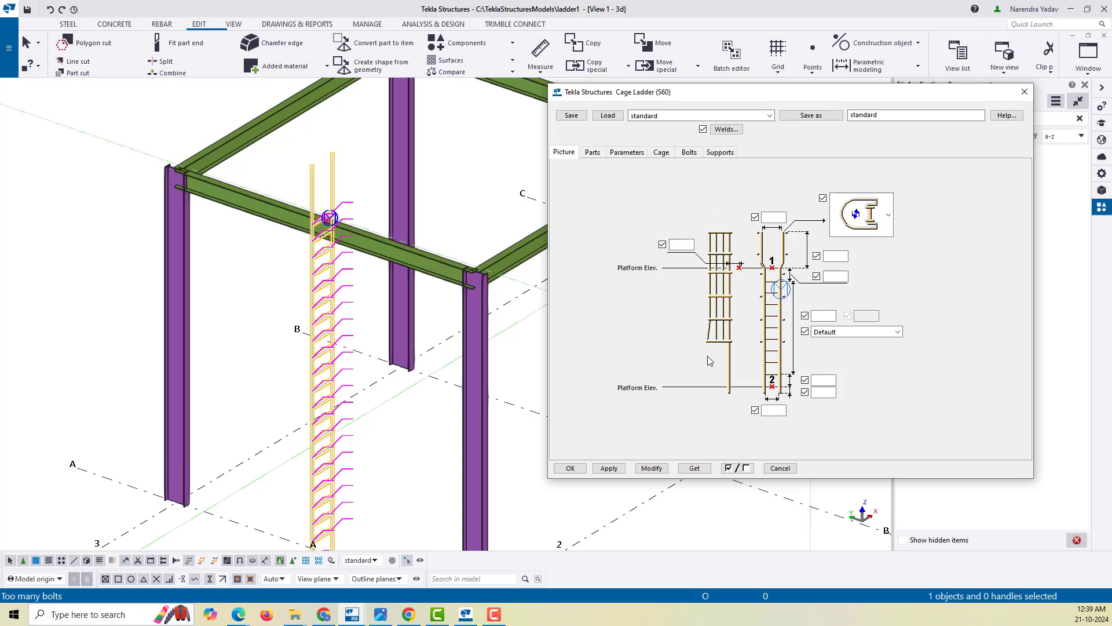
left_click(767, 410)
left_click(774, 217)
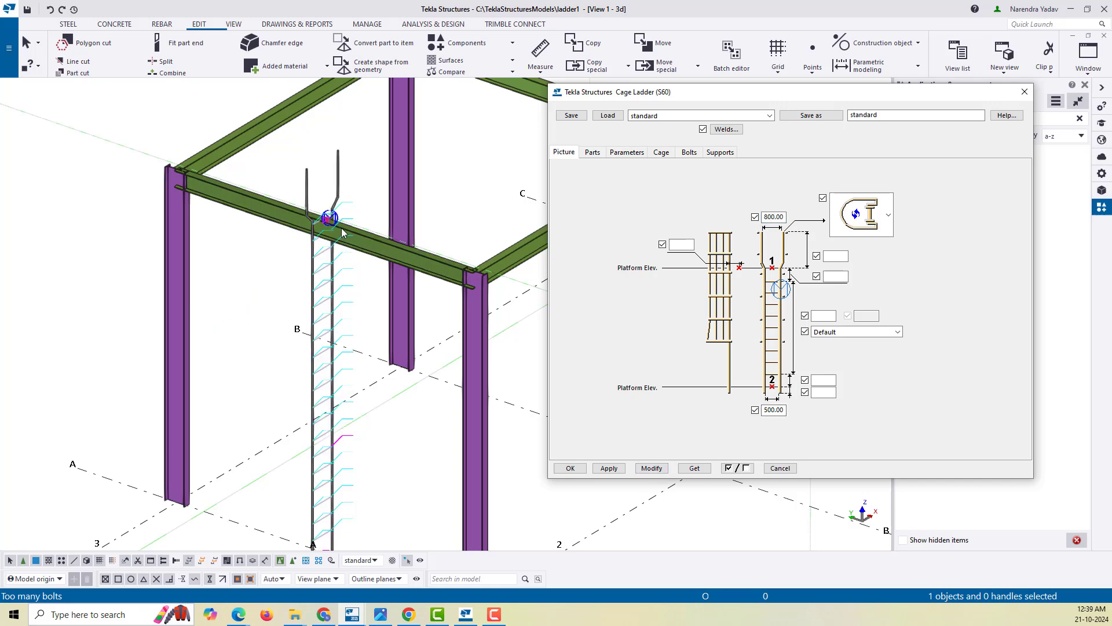
scroll(335, 222, "up", 2)
scroll(339, 185, "up", 3)
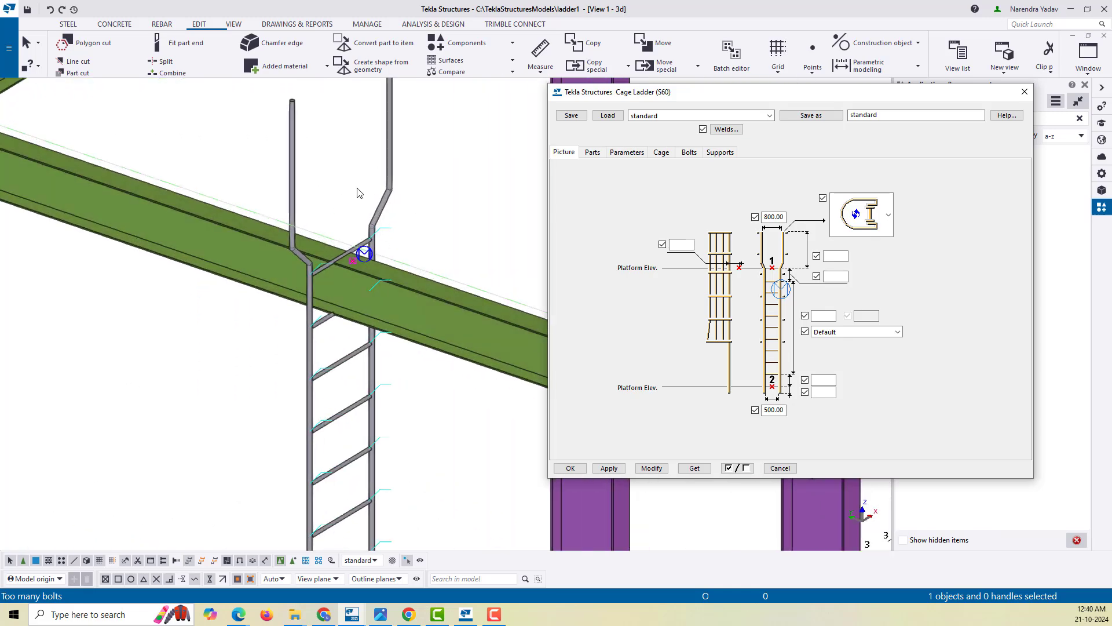
Choose the plate profile PL with height 100 mm and width 10 mm for the ladder's rail bars
left_click(593, 153)
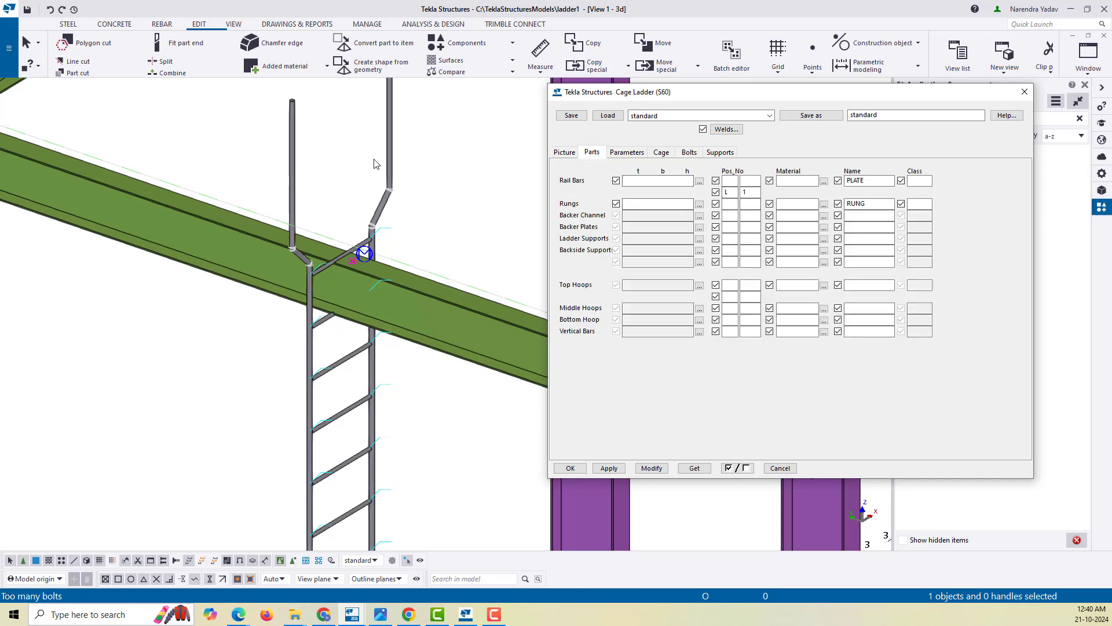
left_click(681, 179)
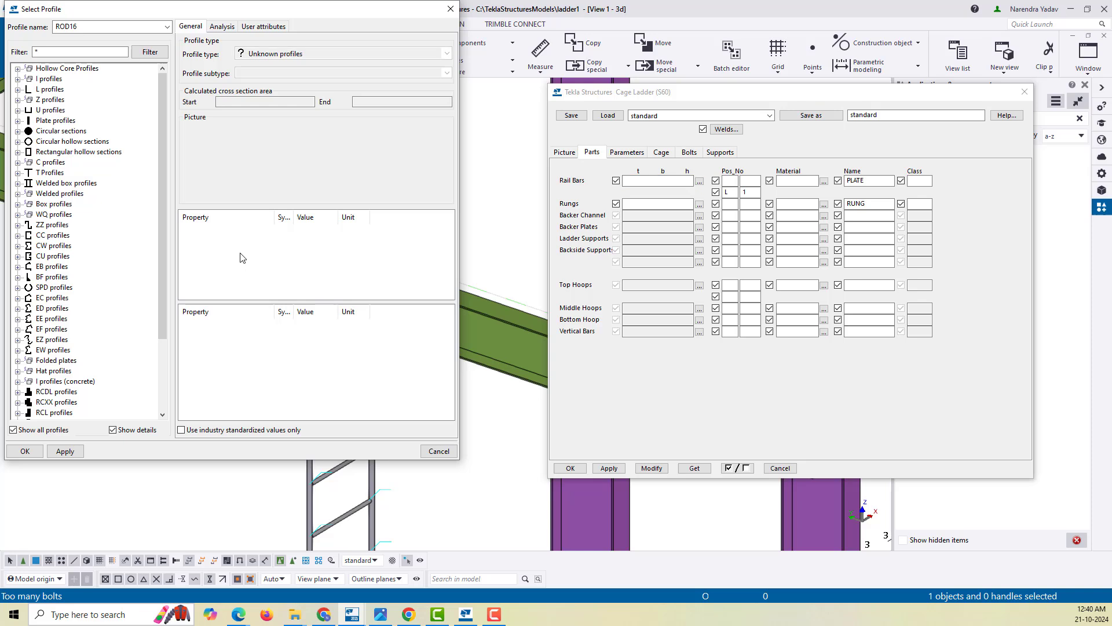
left_click(17, 120)
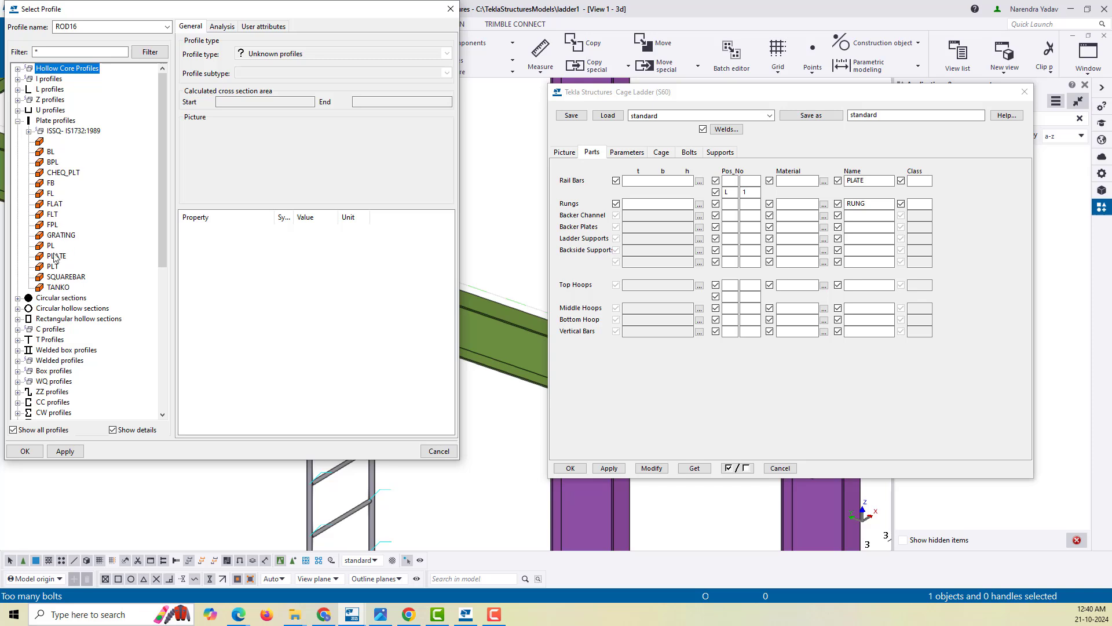
left_click(51, 246)
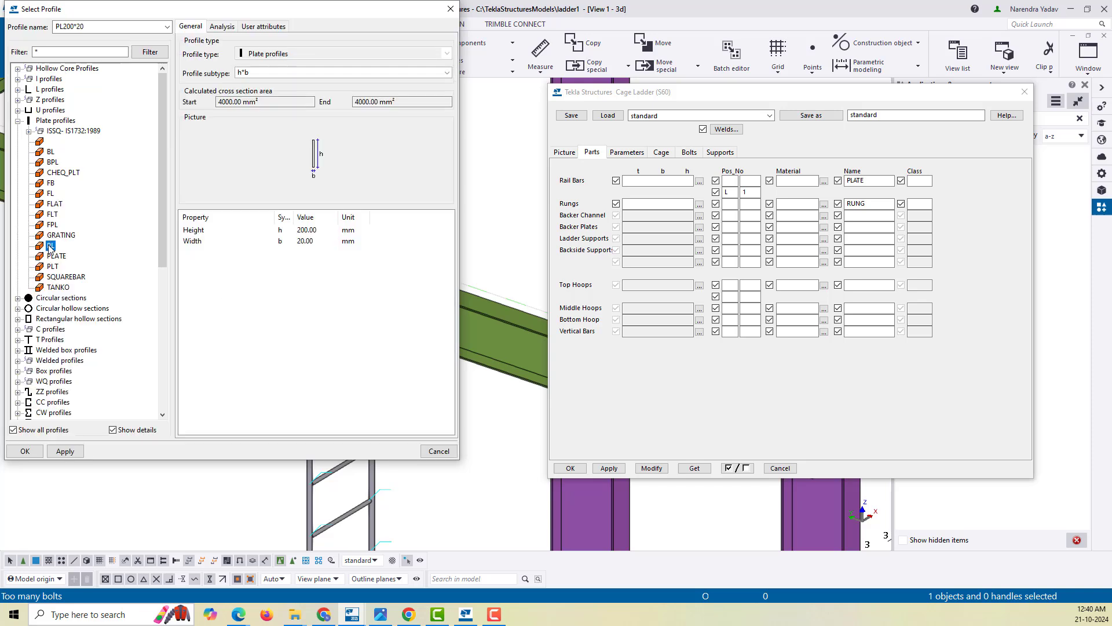
left_click(259, 233)
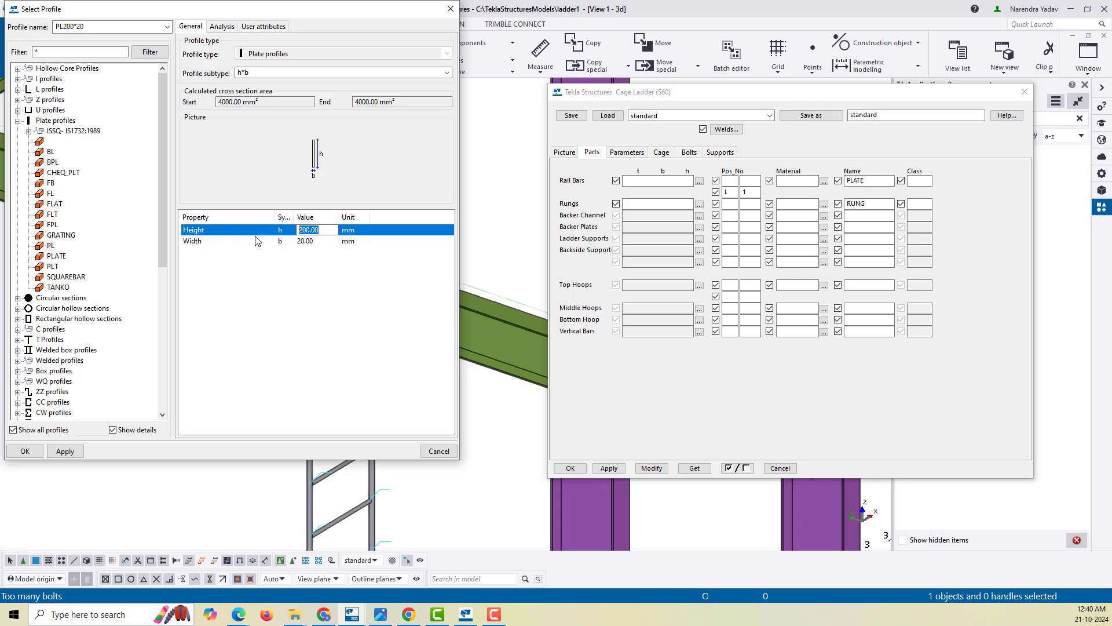
type("1")
left_click(319, 242)
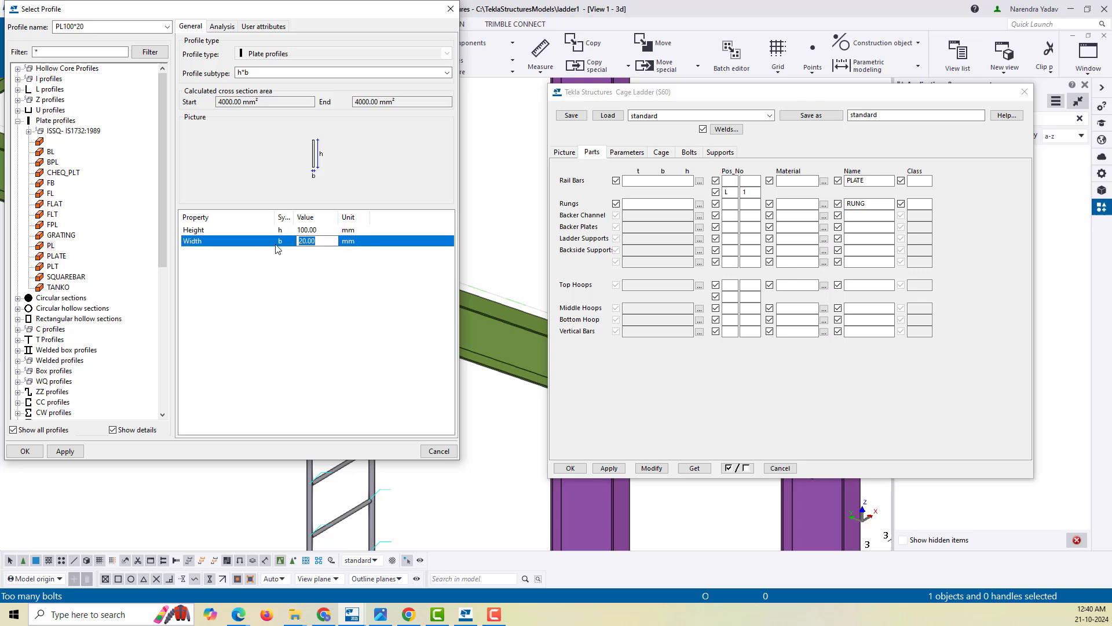
type("10")
left_click(65, 451)
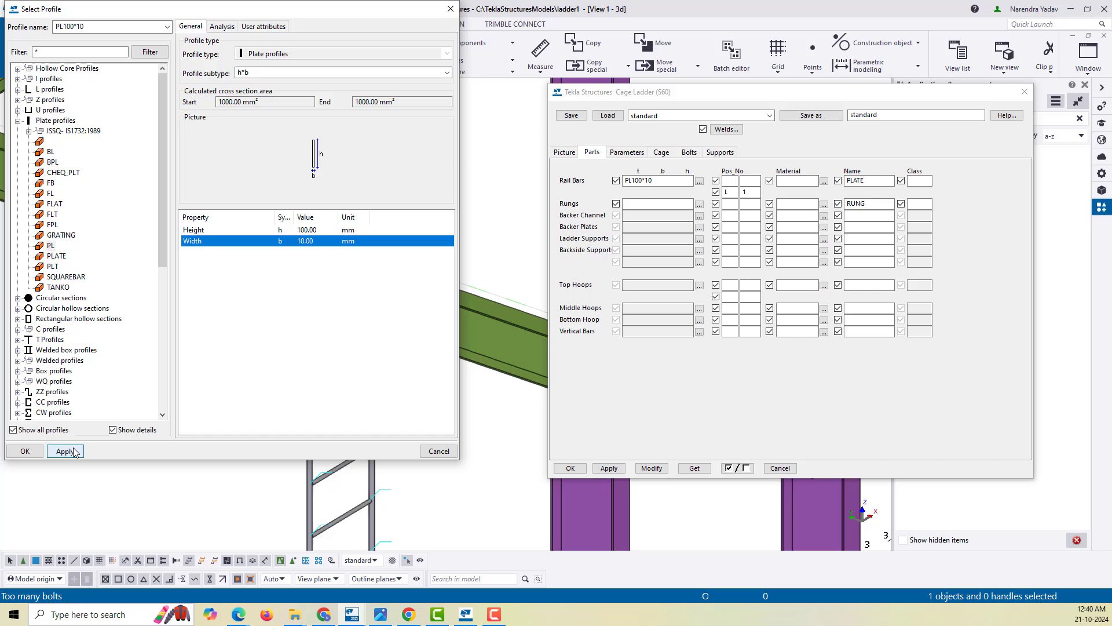
left_click(26, 451)
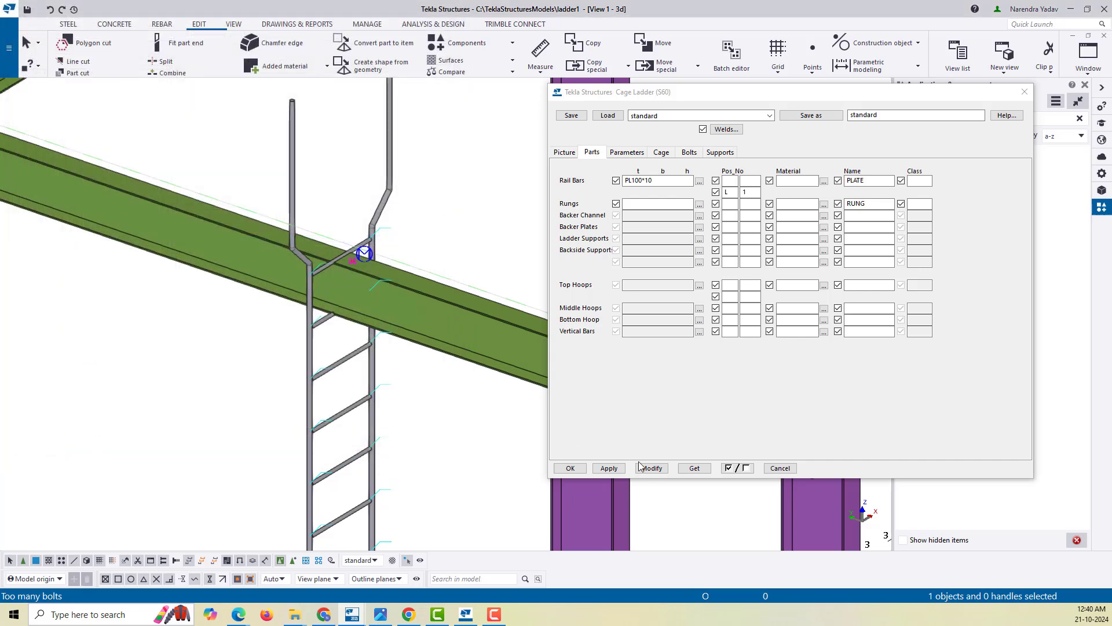
Apply the new rail bar profile to the placed ladder and check the rails around the grid A beam
left_click(643, 467)
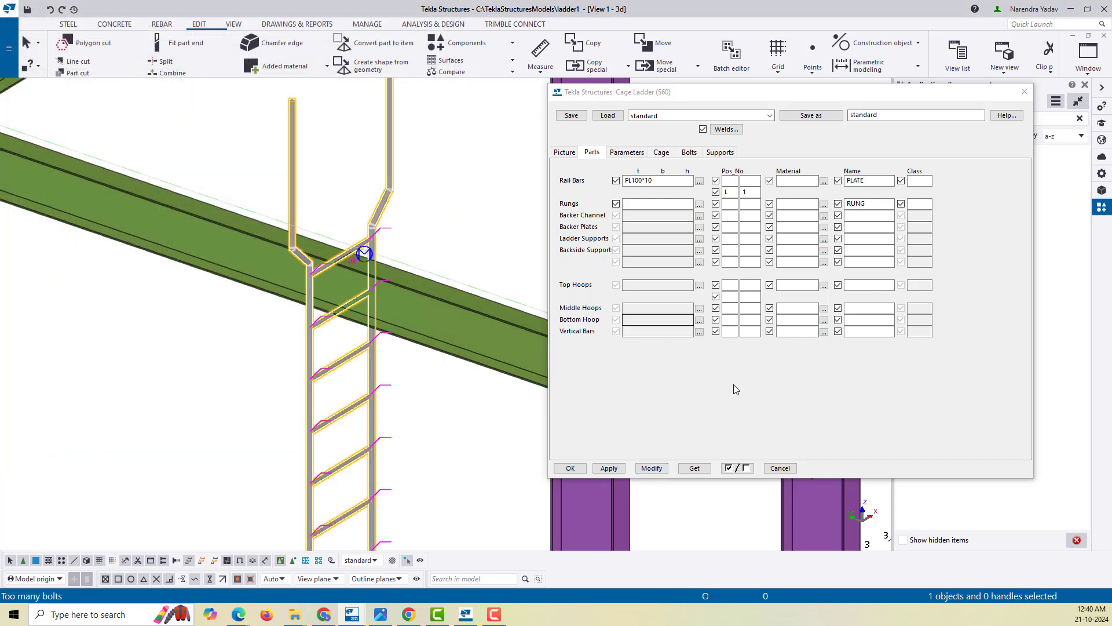
left_click(653, 468)
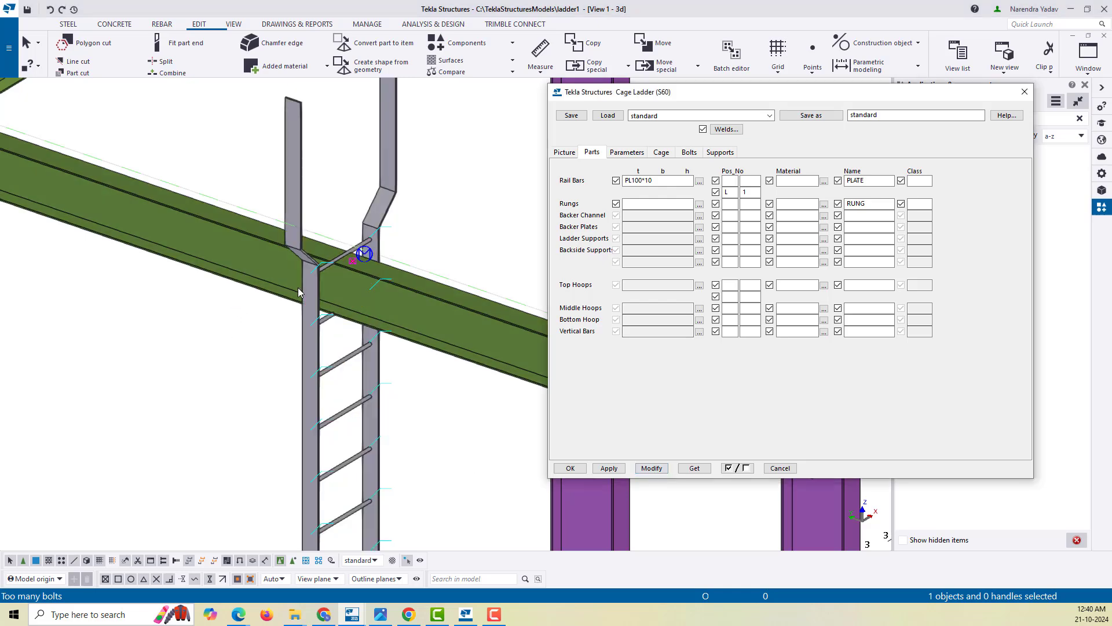
scroll(354, 260, "down", 3)
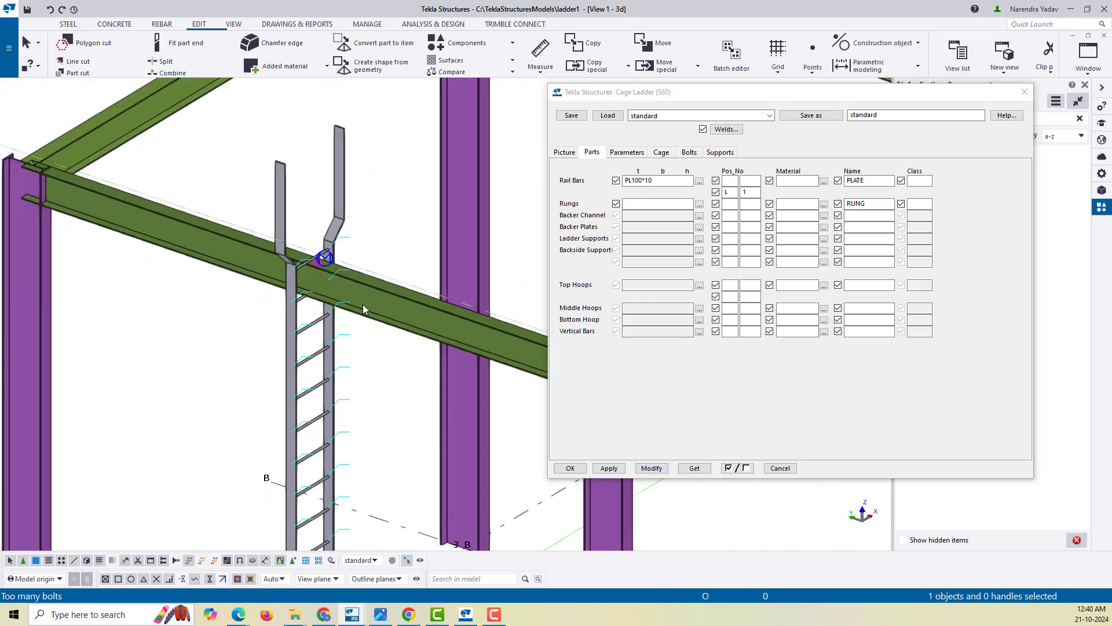
scroll(363, 309, "down", 2)
middle_click_drag(363, 309, 297, 92, "ctrl")
scroll(296, 91, "down", 2)
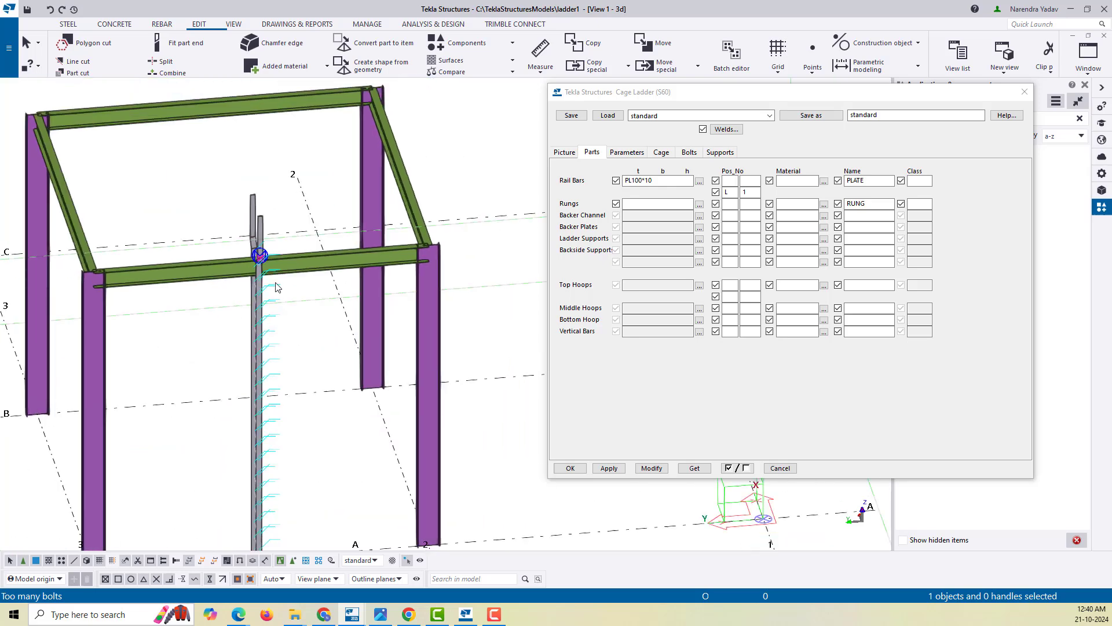
scroll(277, 288, "up", 6)
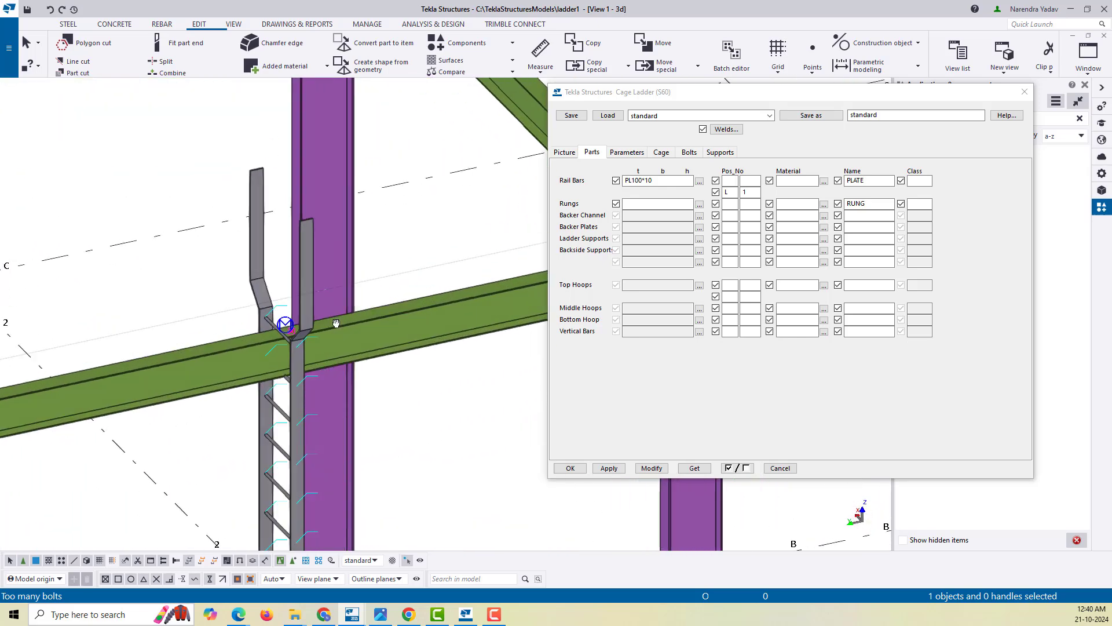
scroll(229, 228, "up", 3)
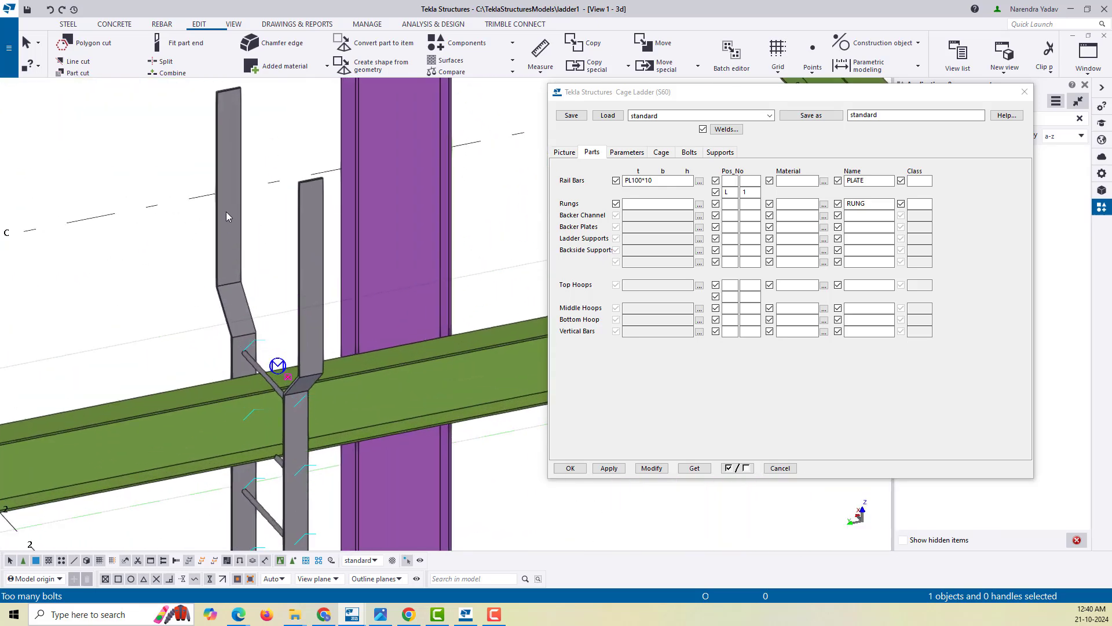
Give the rail bars position prefix p with start number 1 and steel grade IS2062, then update the placed ladder
left_click(733, 181)
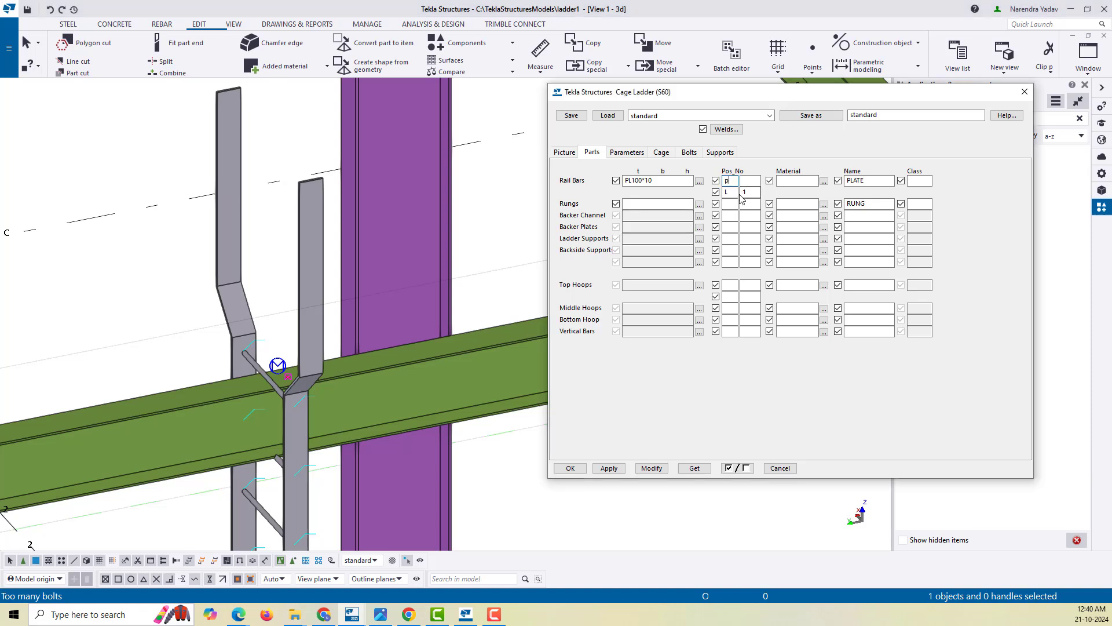
left_click(751, 180)
left_click(804, 181)
left_click(824, 181)
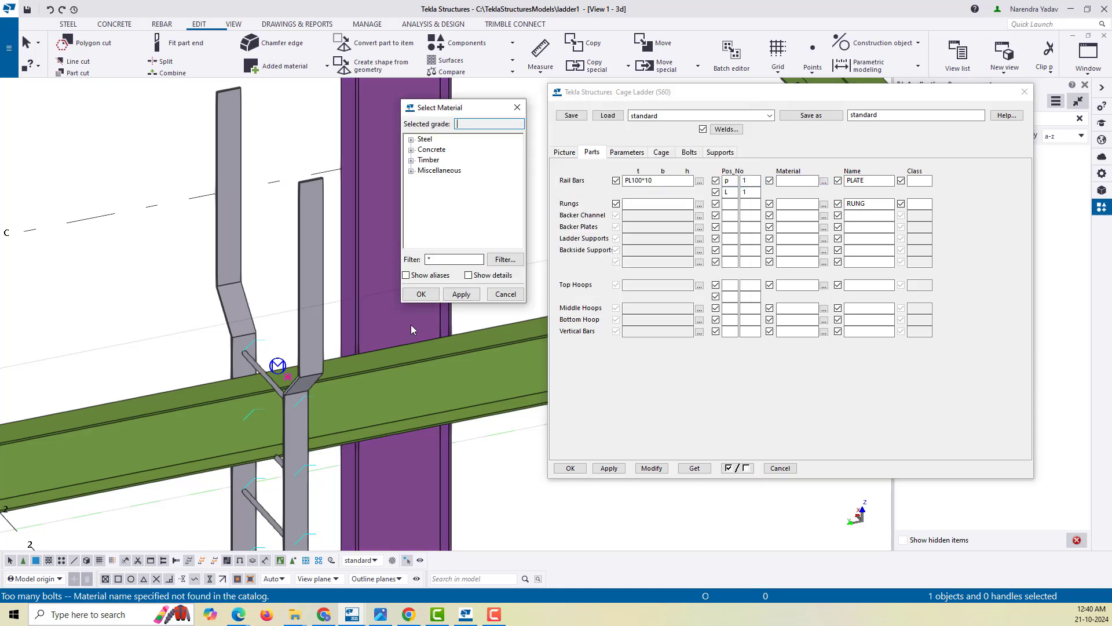
left_click(411, 139)
scroll(455, 223, "down", 5)
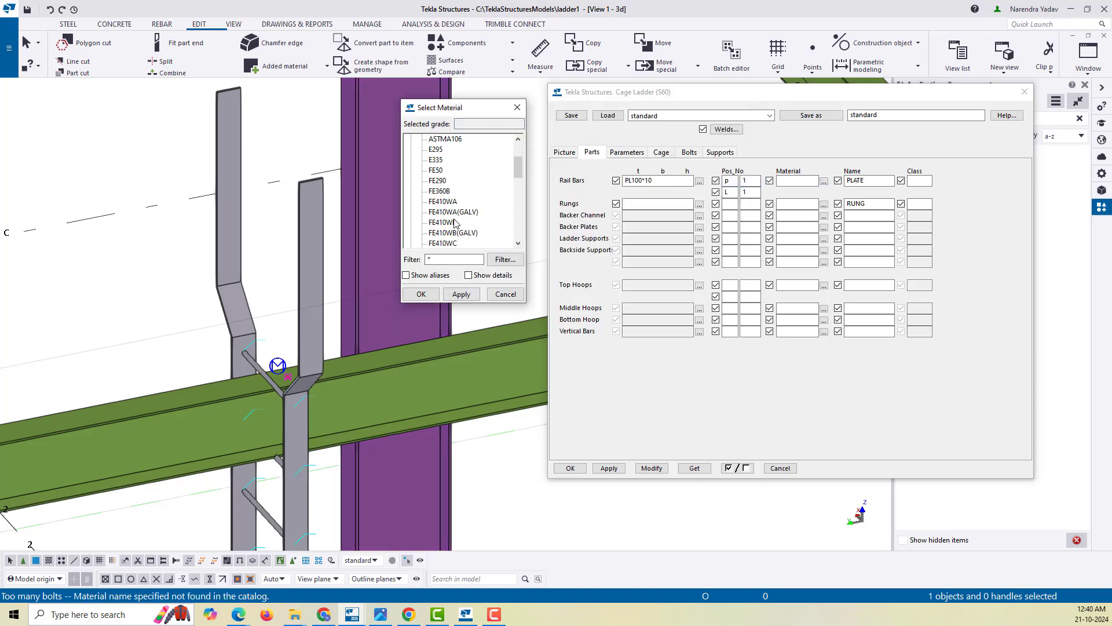
scroll(455, 223, "down", 5)
scroll(455, 229, "down", 3)
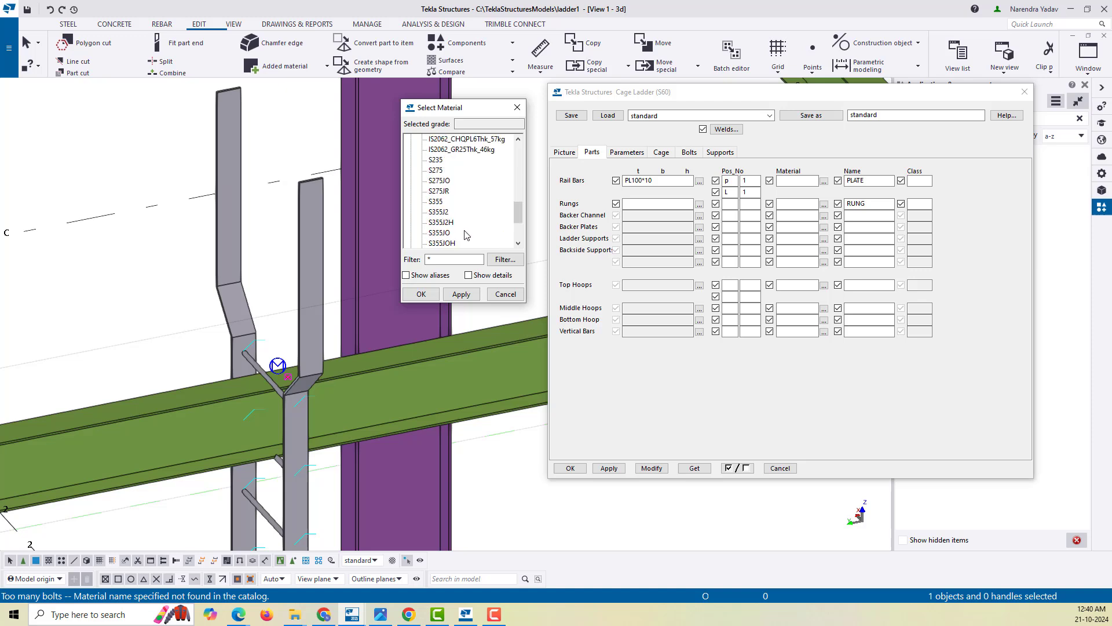
scroll(443, 215, "up", 5)
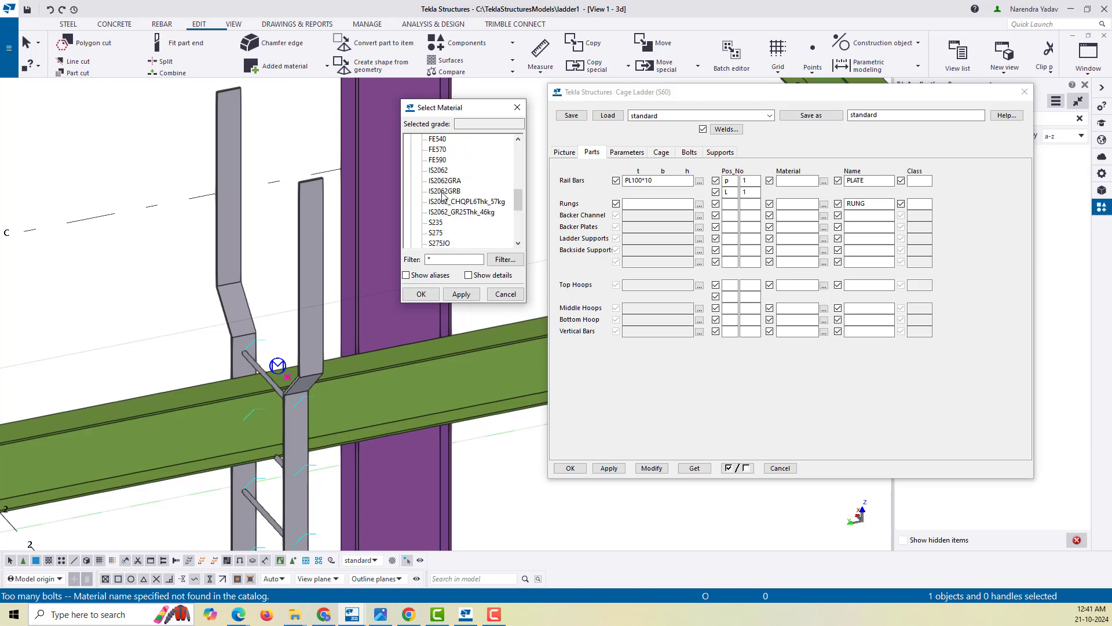
double_click(439, 170)
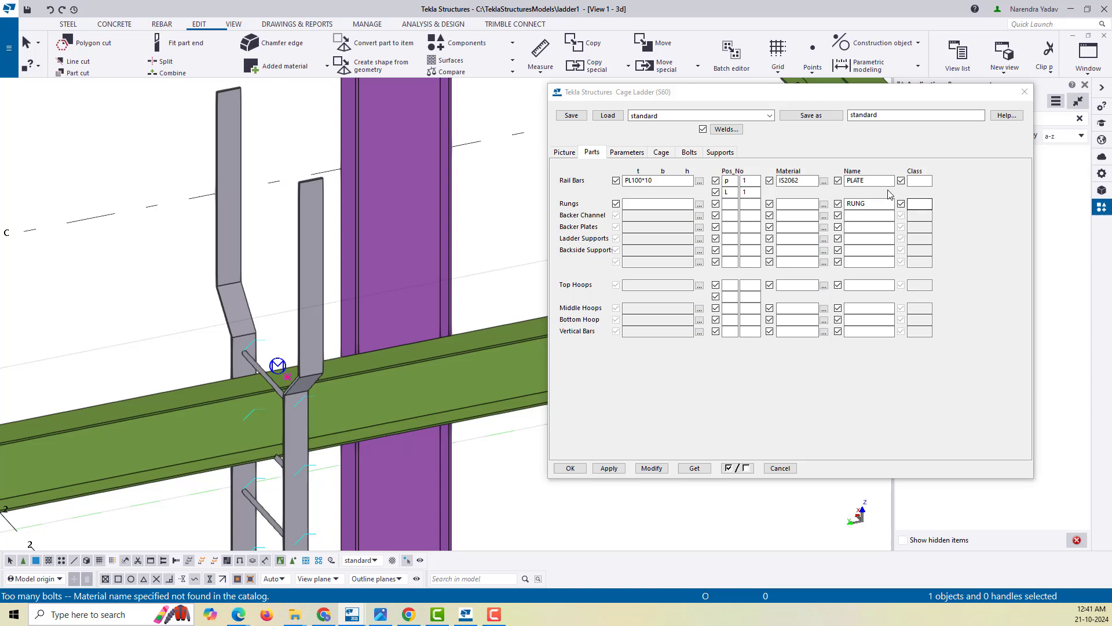
left_click_drag(892, 181, 857, 180)
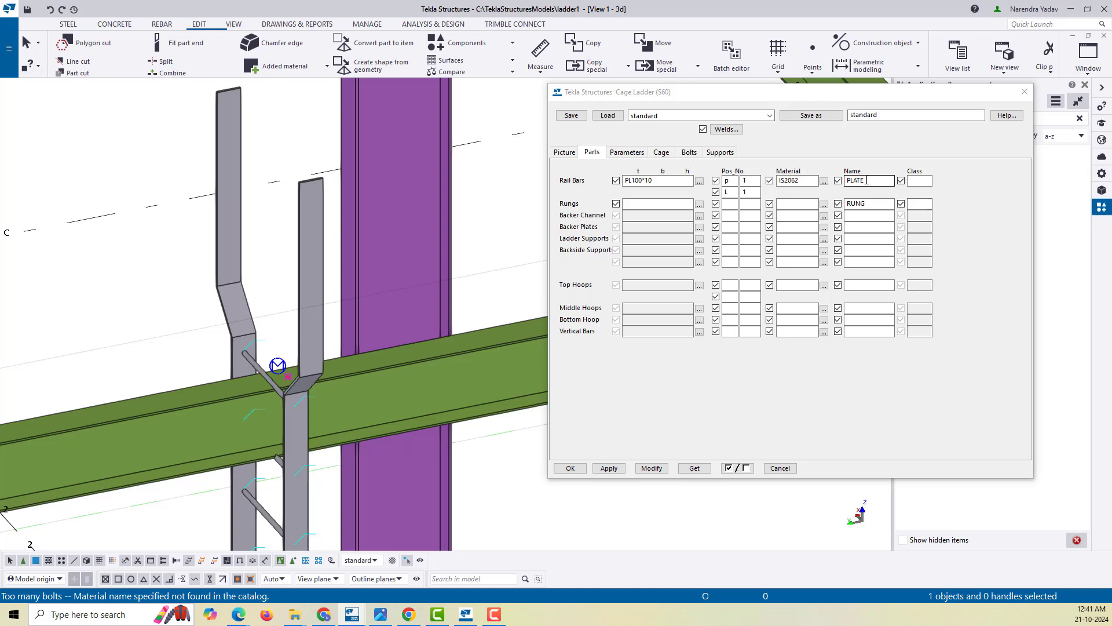
left_click(652, 468)
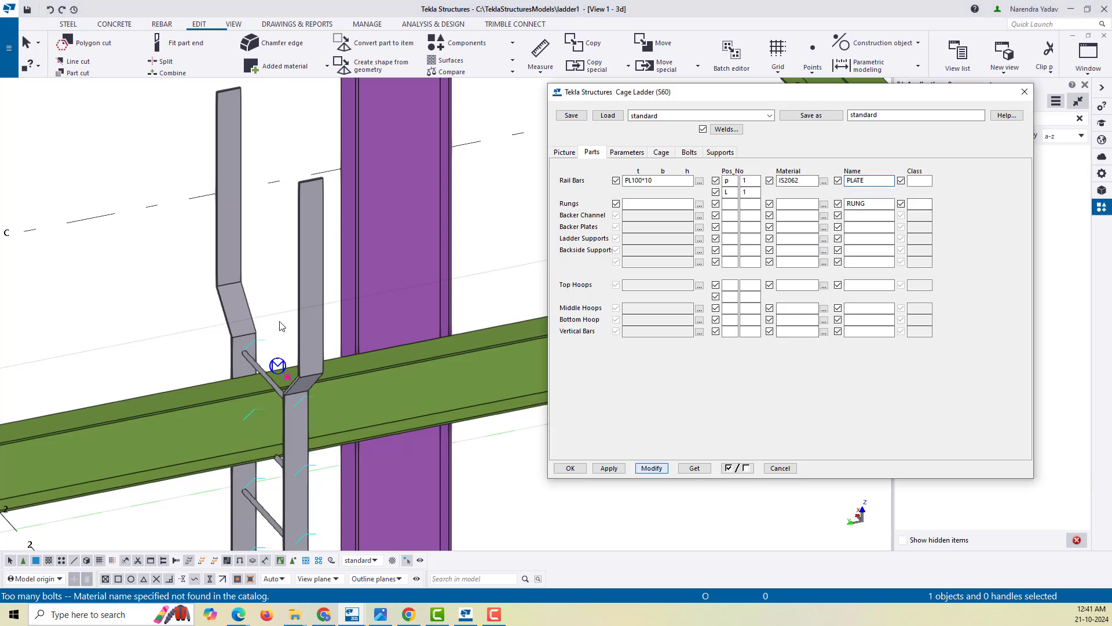
Set the rungs to a ROD circular profile 16 mm in diameter, update the placed ladder and check the top rung
left_click(635, 204)
left_click(700, 204)
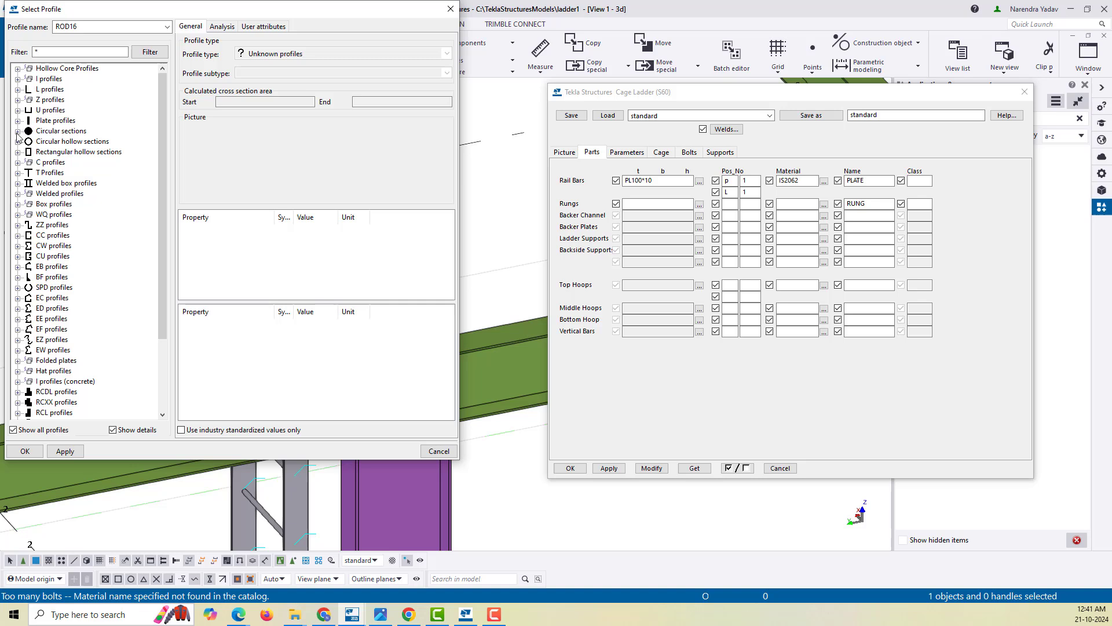
left_click(17, 131)
left_click(53, 173)
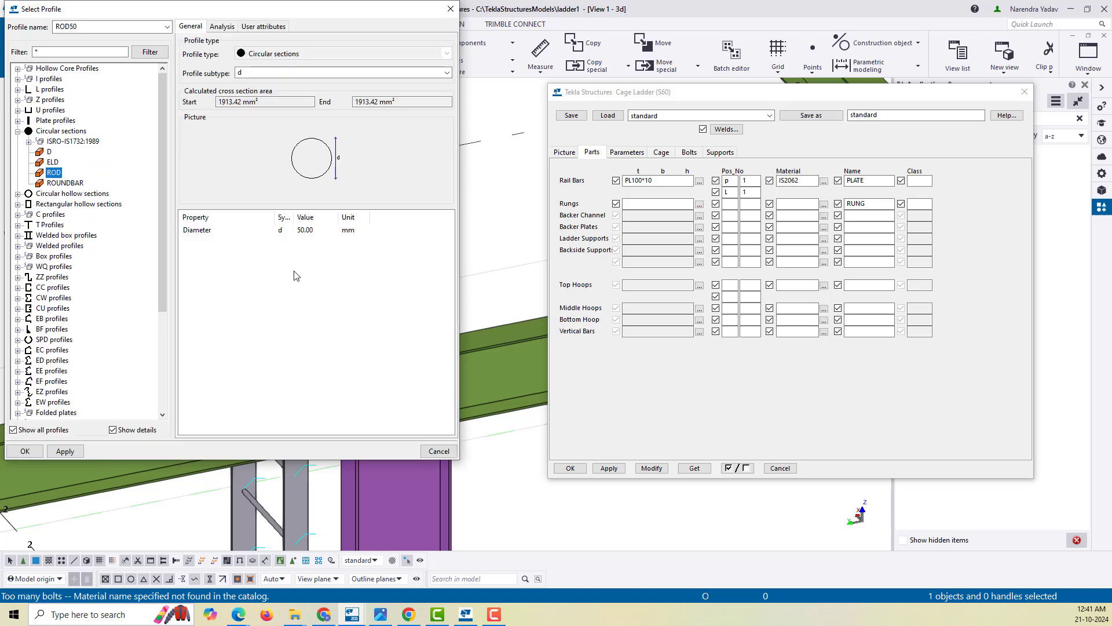
left_click(307, 230)
type("16")
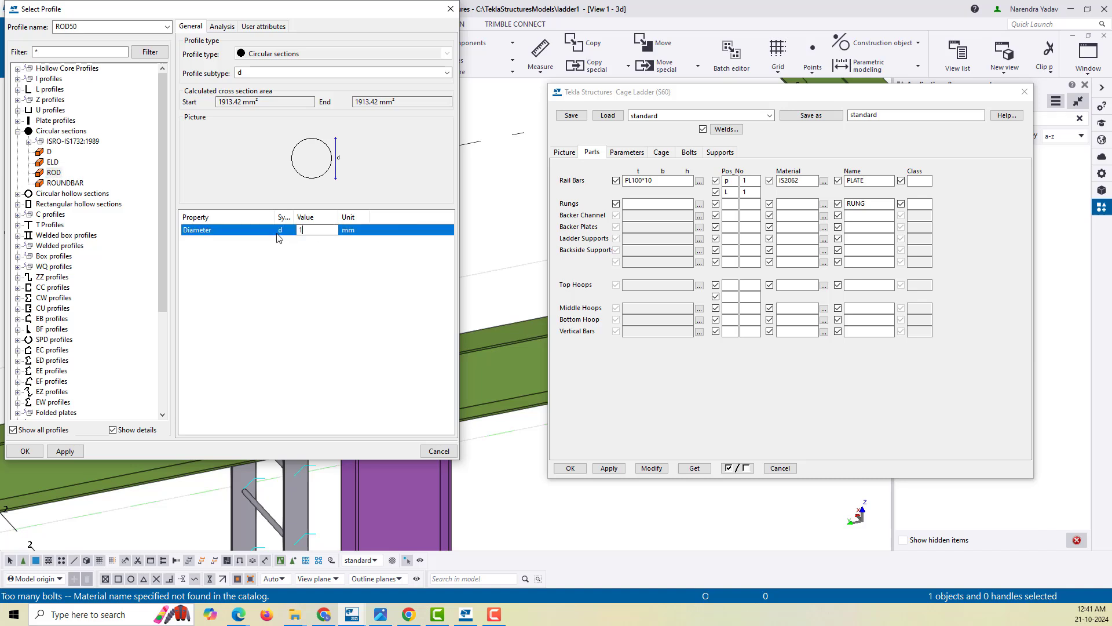
left_click(66, 451)
left_click(25, 451)
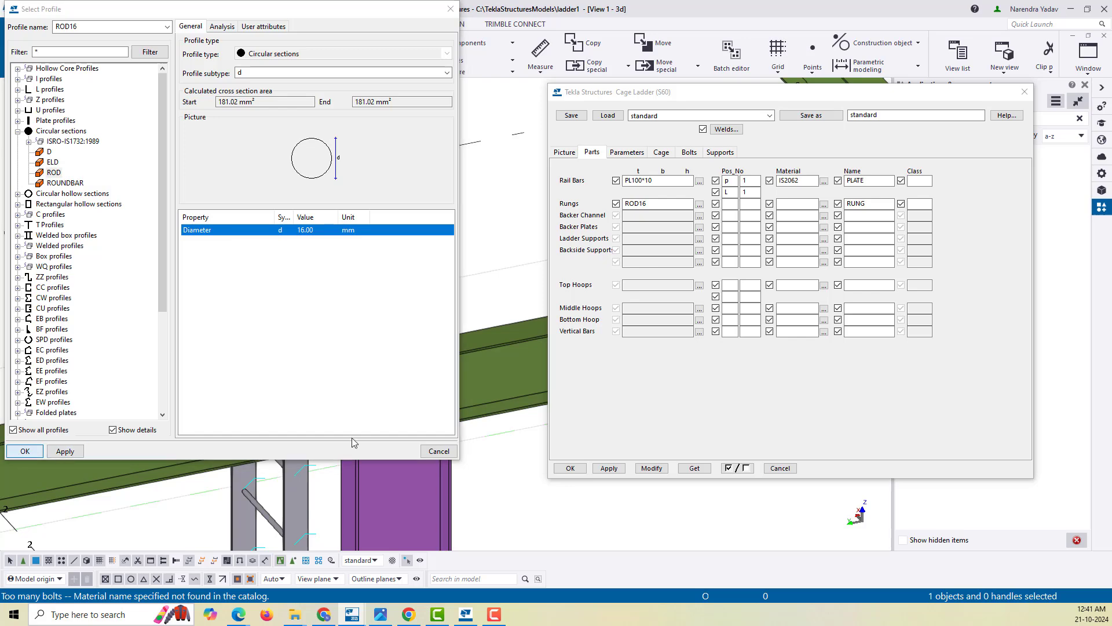
left_click(652, 468)
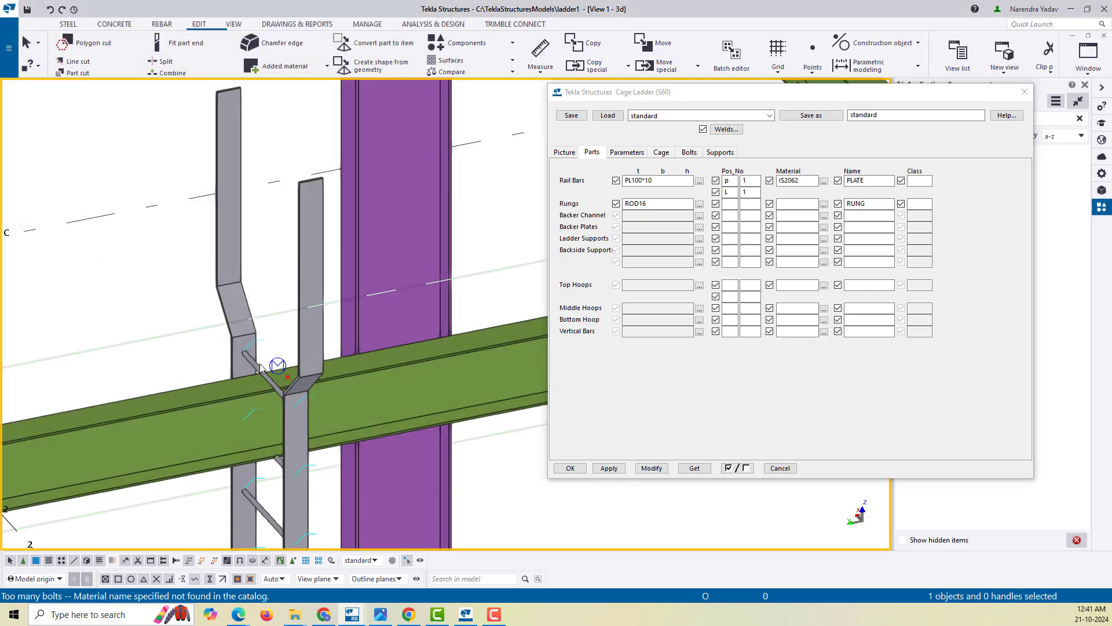
left_click(652, 469)
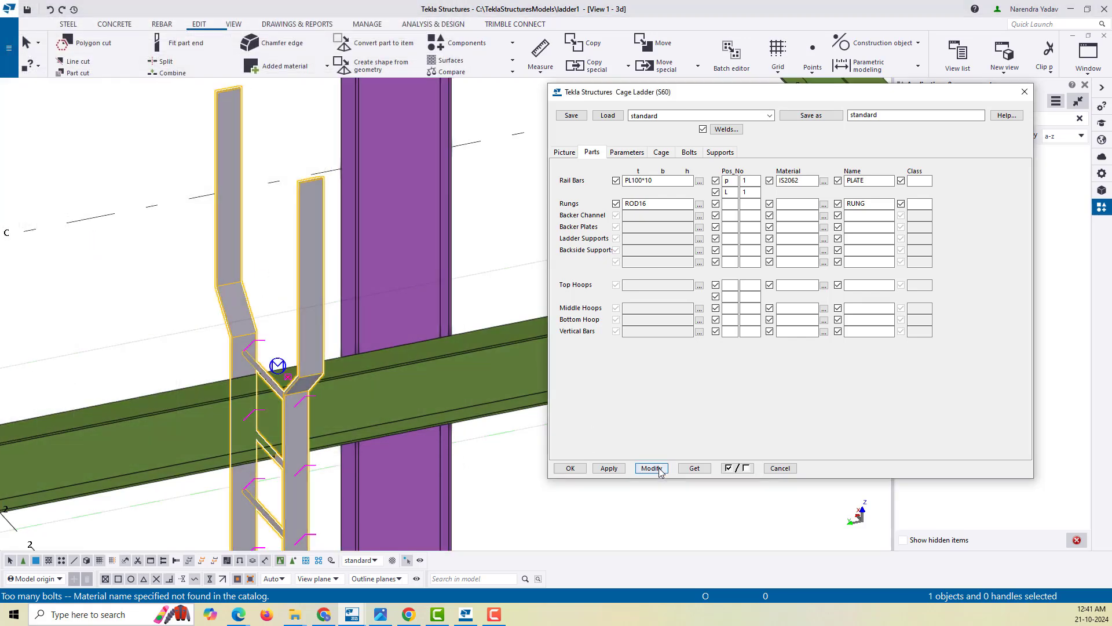
scroll(284, 388, "up", 5)
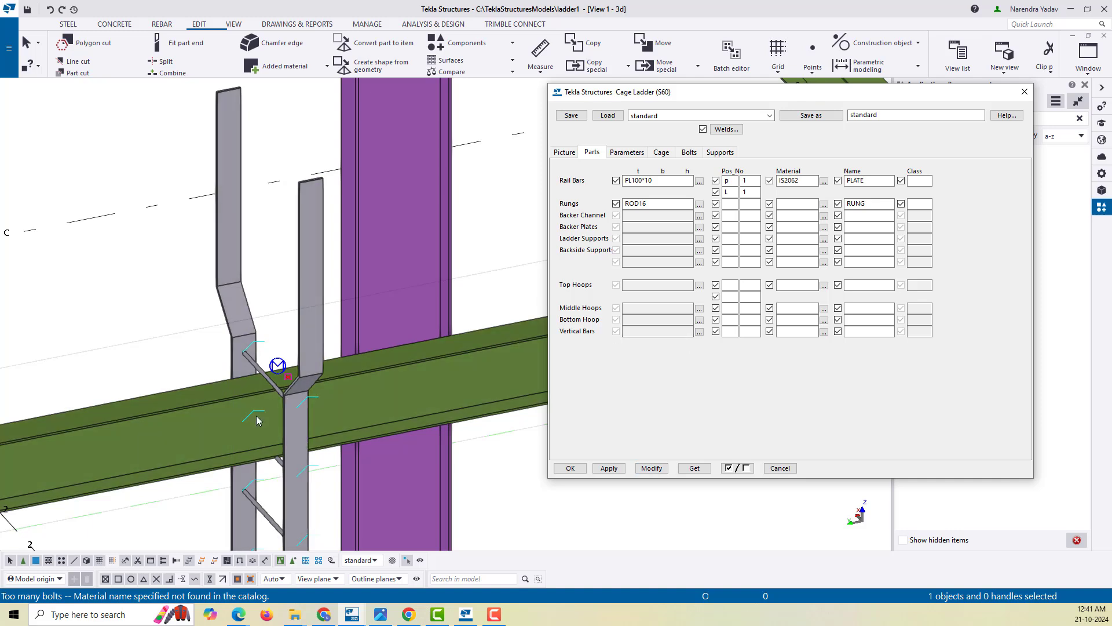
scroll(300, 372, "up", 2)
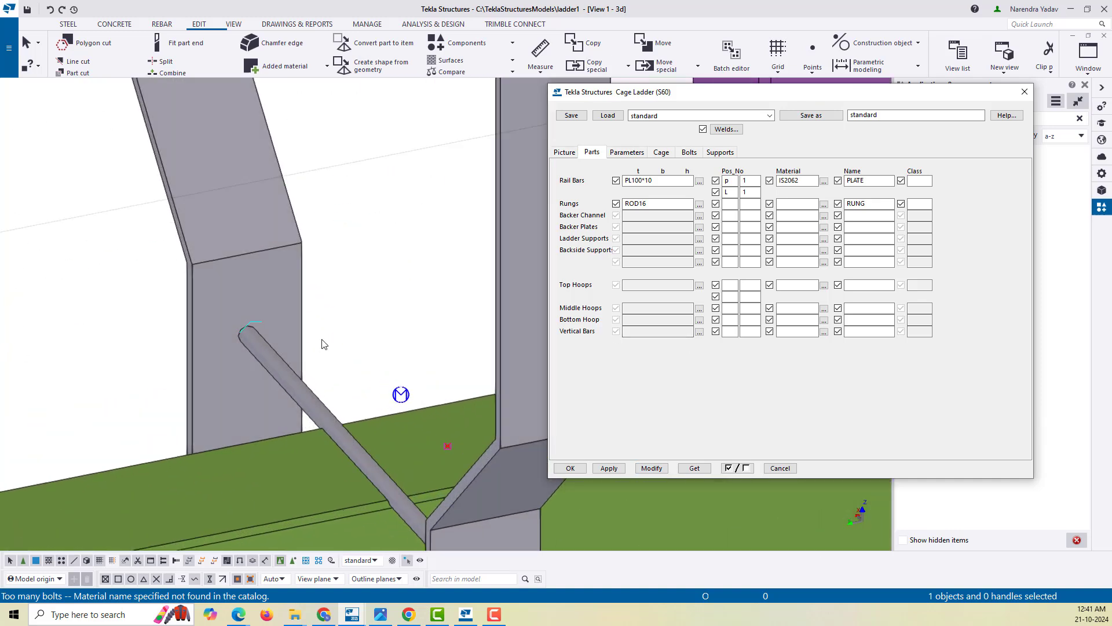
Change the rail bars' position prefix to P and give the rungs position prefix M with start number 1
scroll(316, 399, "up", 2)
scroll(295, 376, "down", 4)
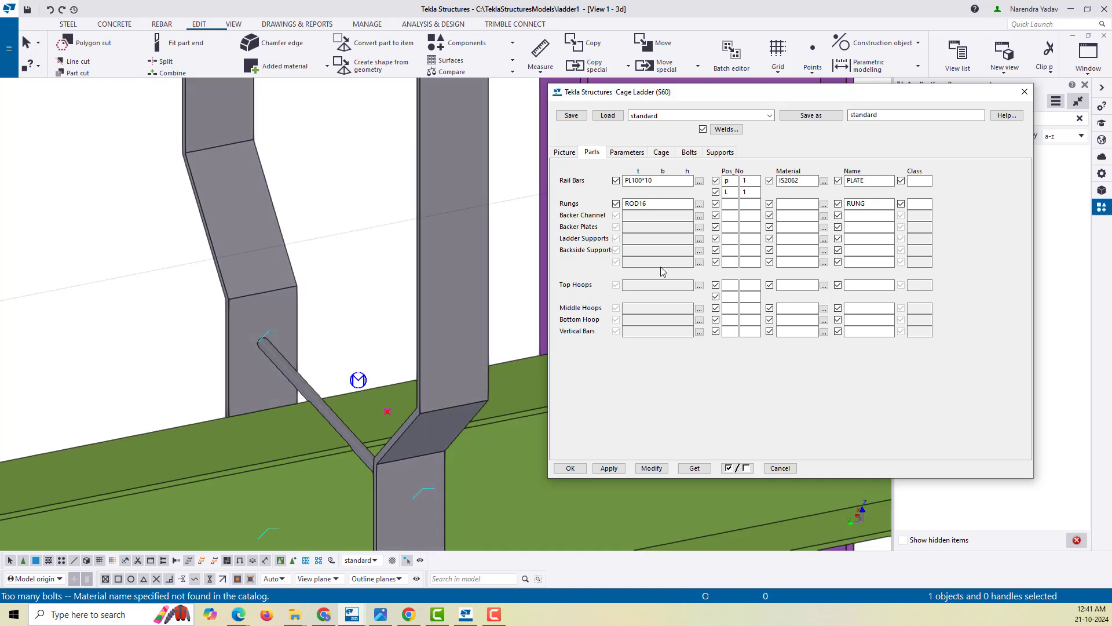
left_click(731, 203)
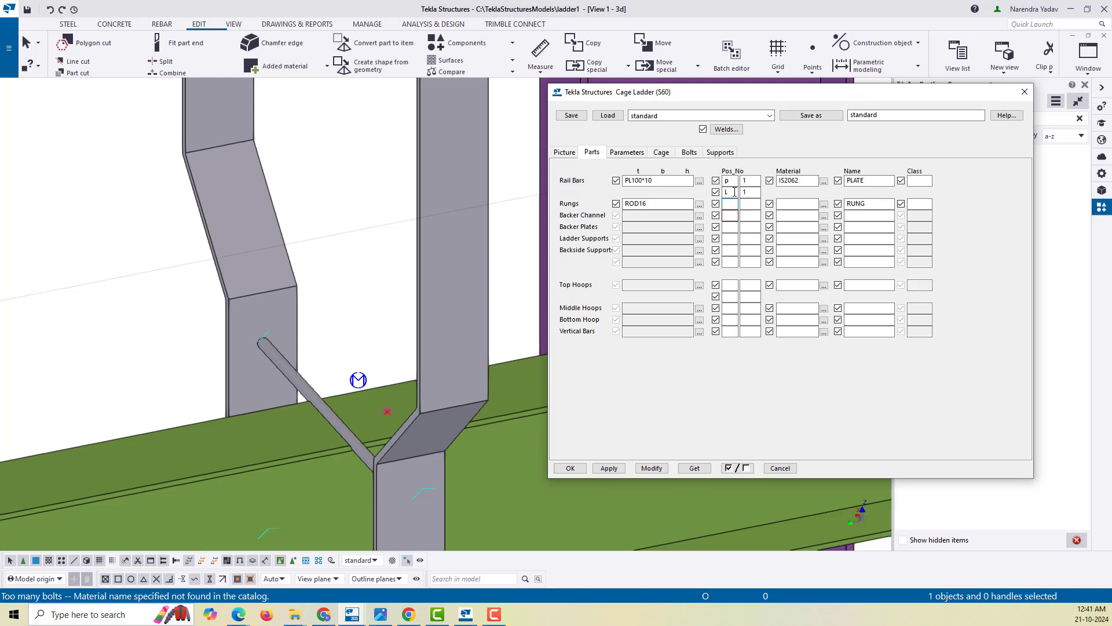
double_click(735, 180)
type("P")
left_click(727, 204)
left_click(750, 204)
type("1")
Assign the rungs the rail bars' material IS2062 and class 6, update the placed ladder and check its rungs
double_click(795, 181)
key("ctrl+c")
left_click(797, 204)
key("ctrl+v")
left_click(911, 206)
type("6")
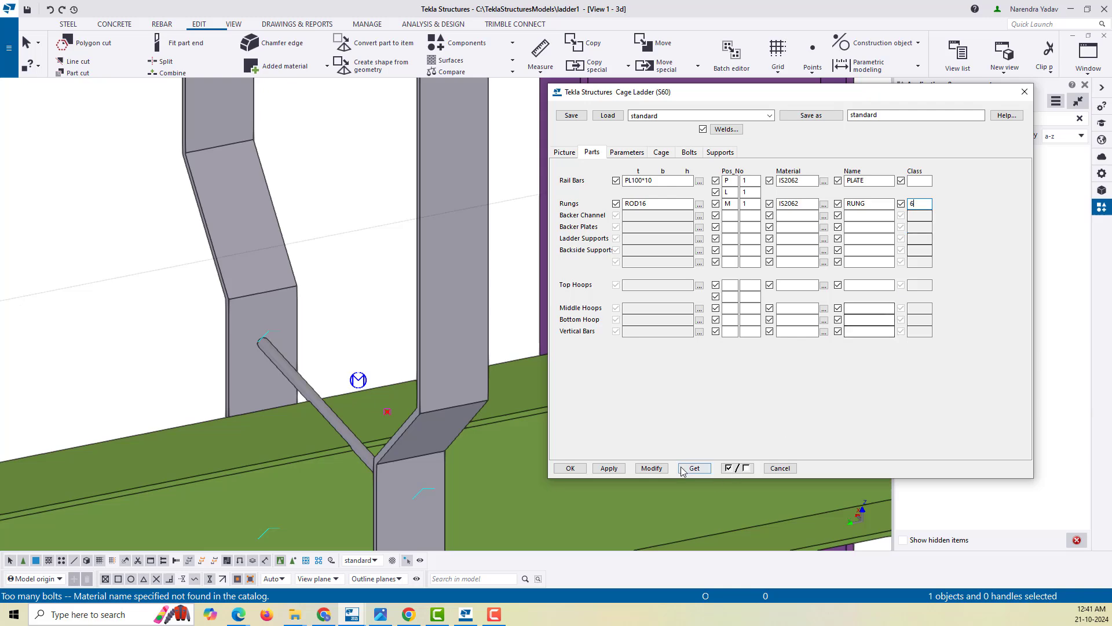
left_click(651, 468)
scroll(314, 313, "down", 6)
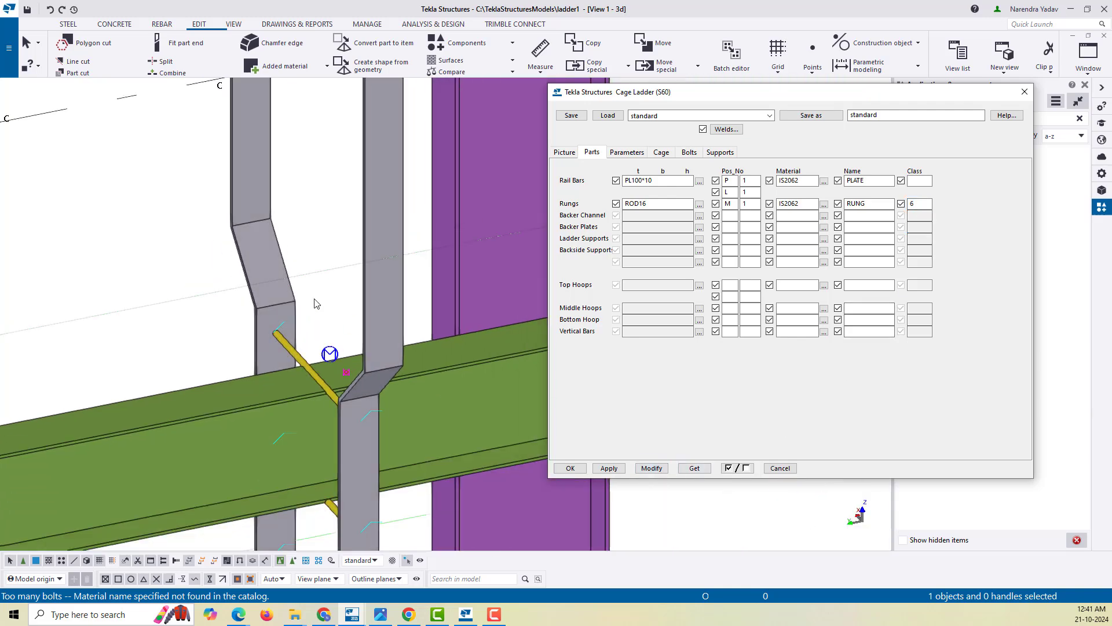
middle_click_drag(408, 242, 409, 205)
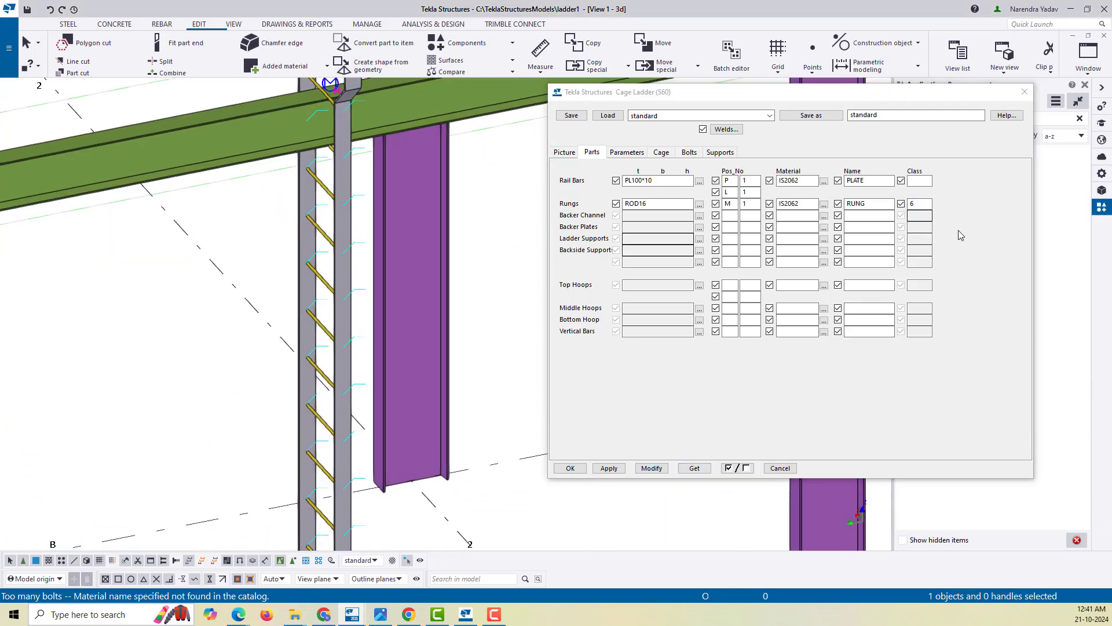
Open the PLAN @+5000 view and select the ladder at the grid A beam in it
left_click(634, 152)
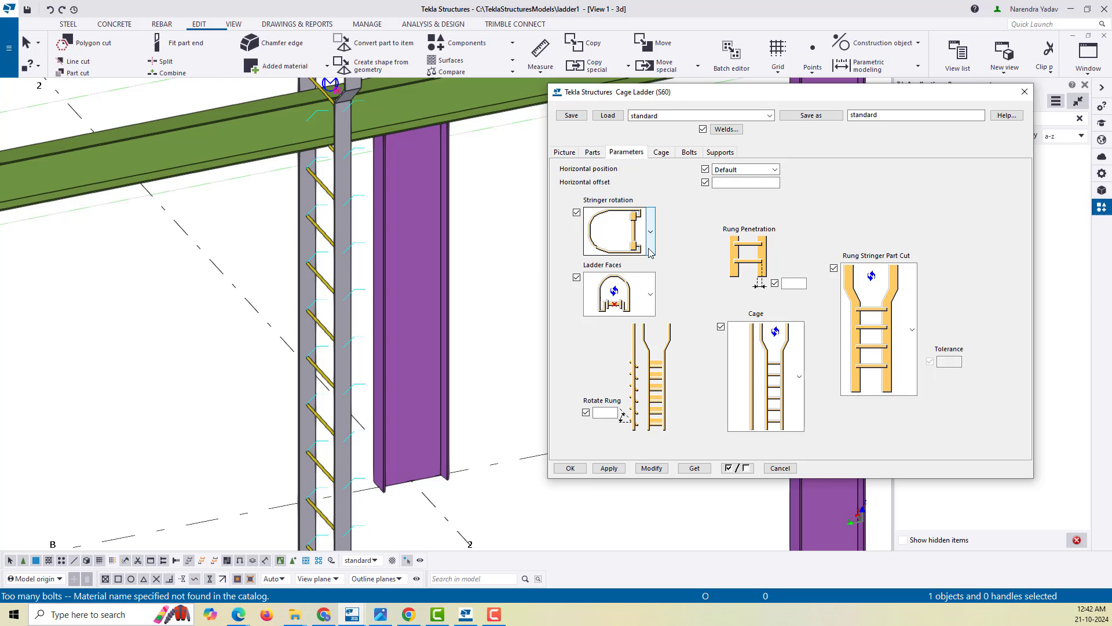
scroll(264, 320, "down", 5)
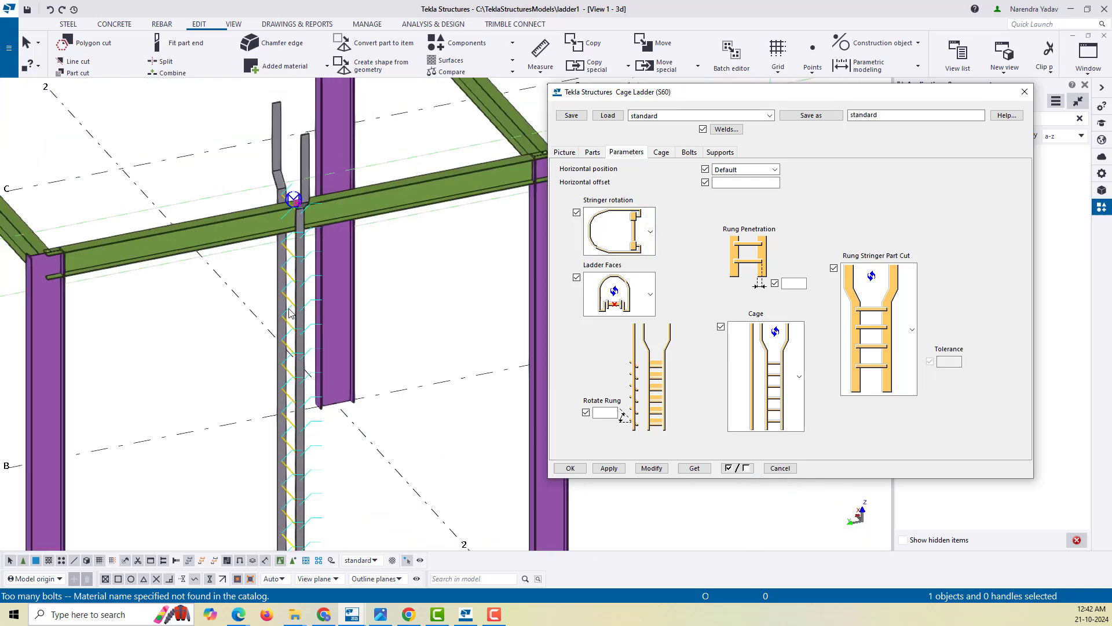
middle_click_drag(277, 302, 343, 342)
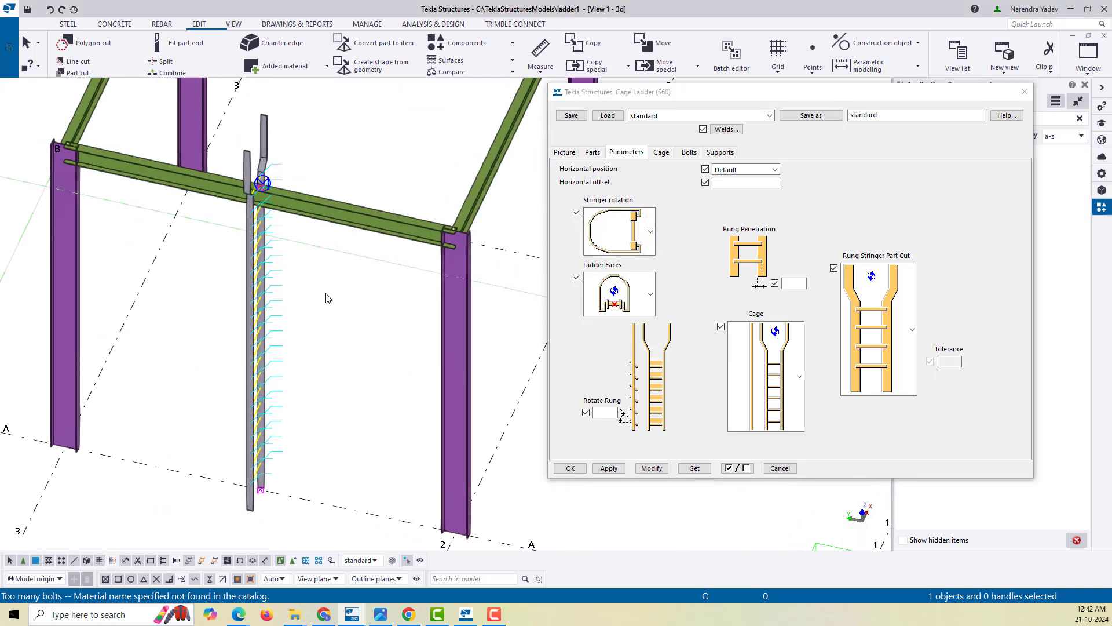
key("ctrl+i")
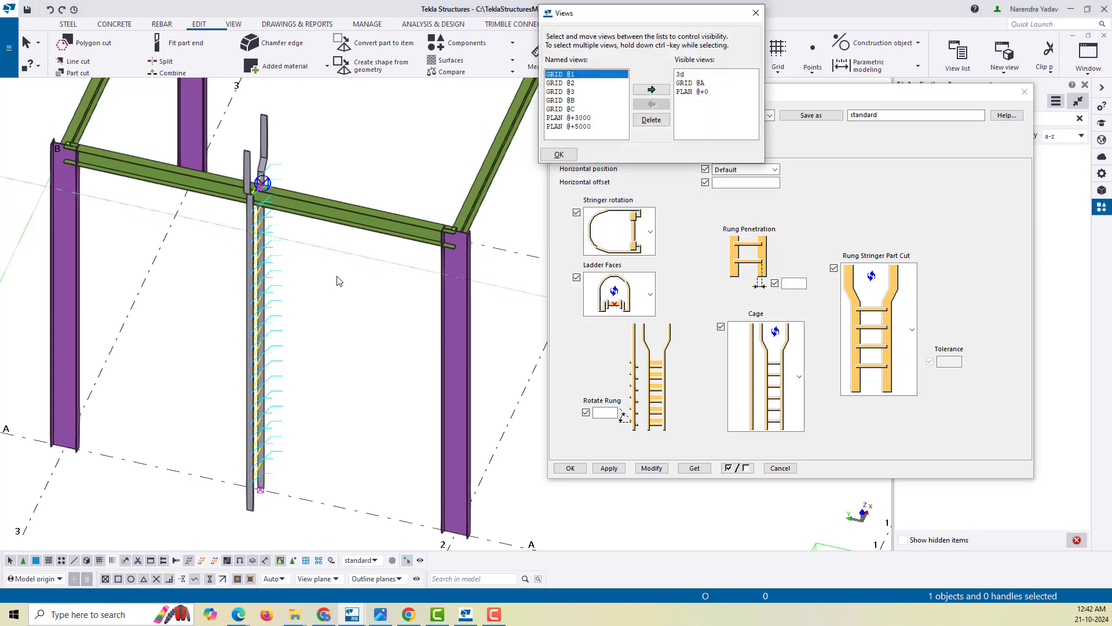
middle_click_drag(312, 228, 308, 322)
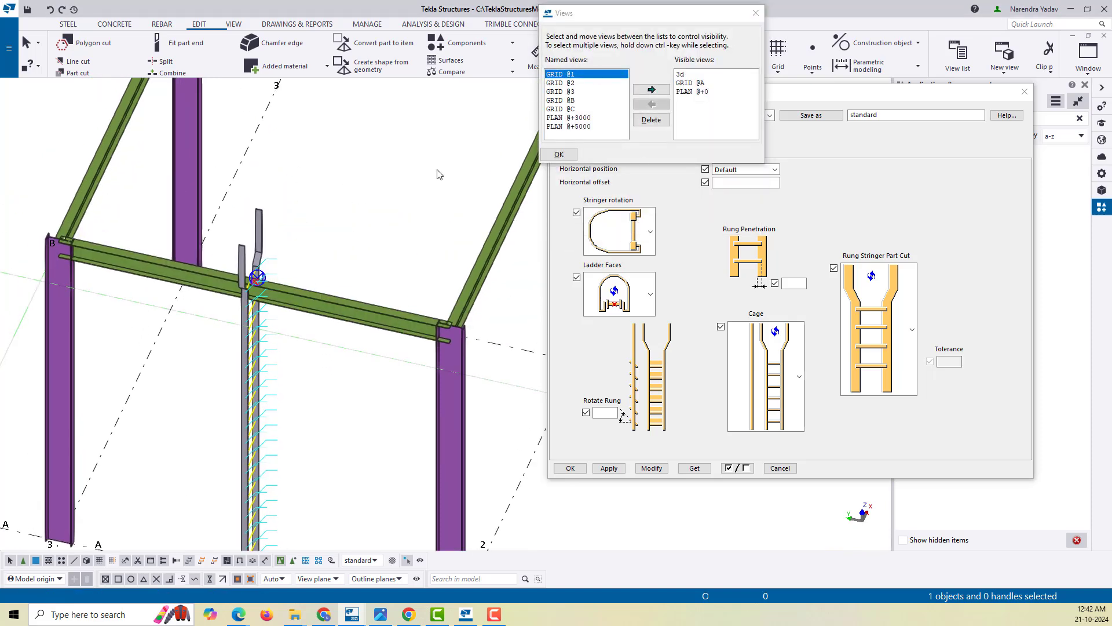
double_click(580, 126)
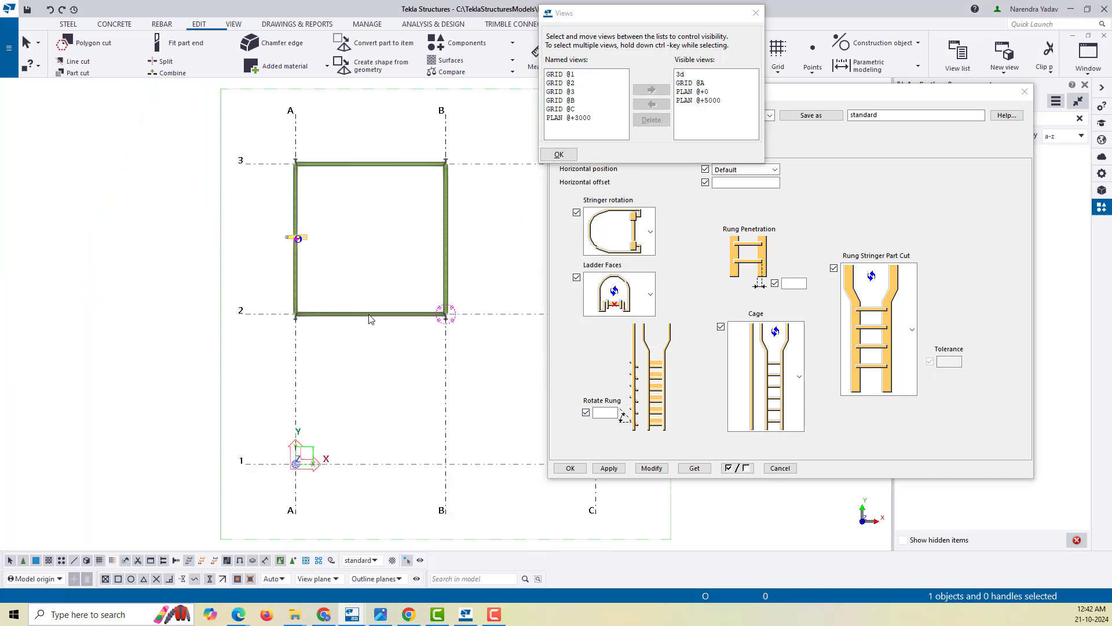
scroll(296, 234, "up", 8)
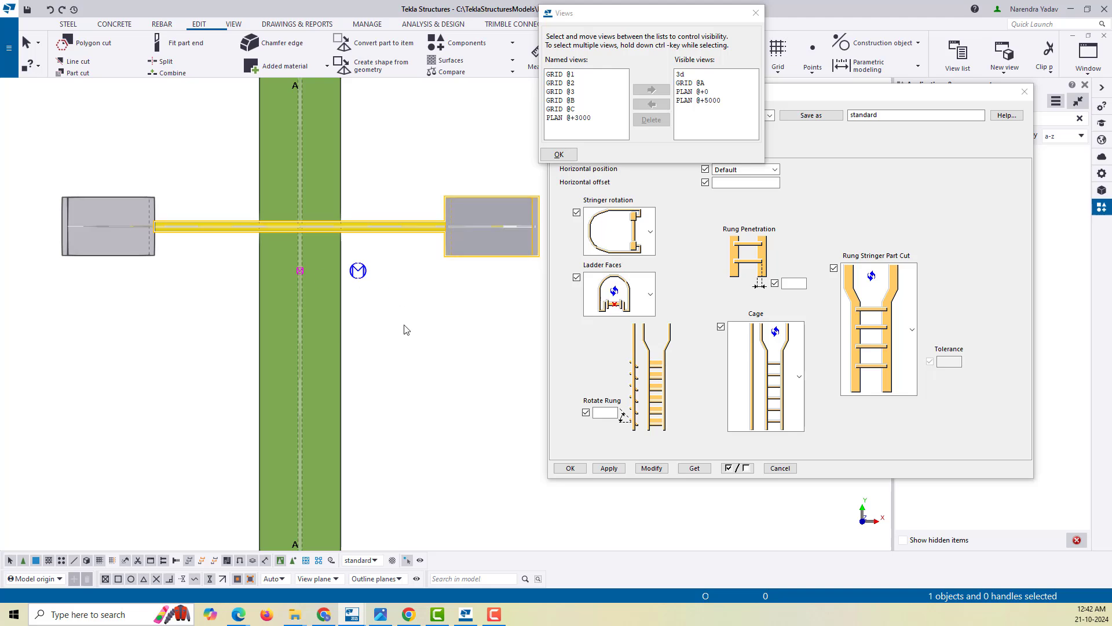
left_click(335, 303)
left_click(346, 224)
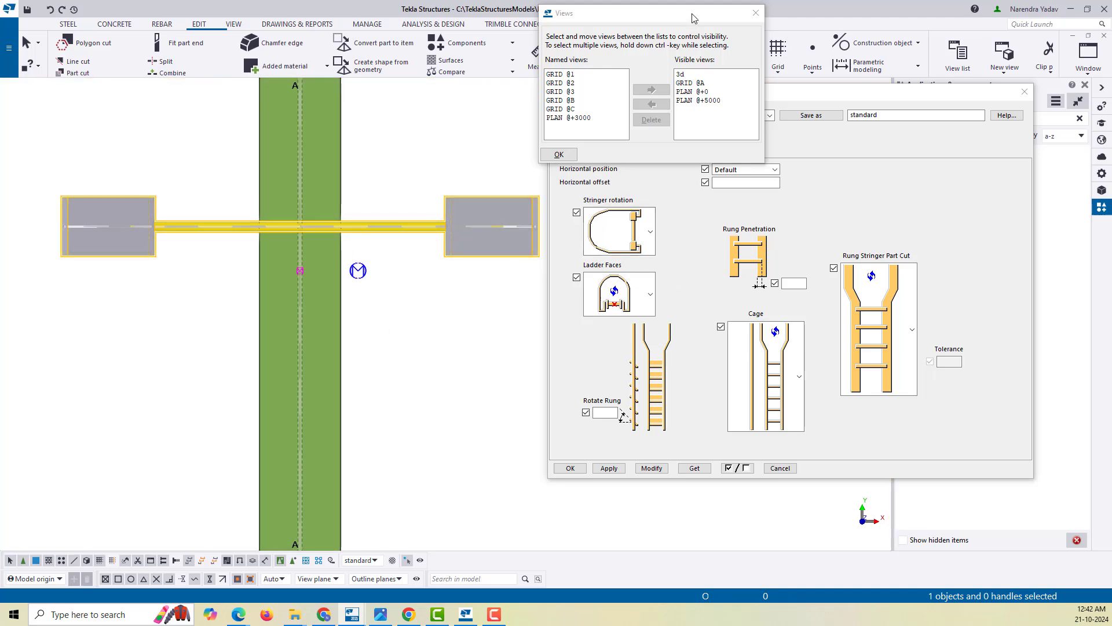
left_click(756, 12)
Measure the distance from the ladder's insertion point to the rung centreline in the plan view
left_click(565, 152)
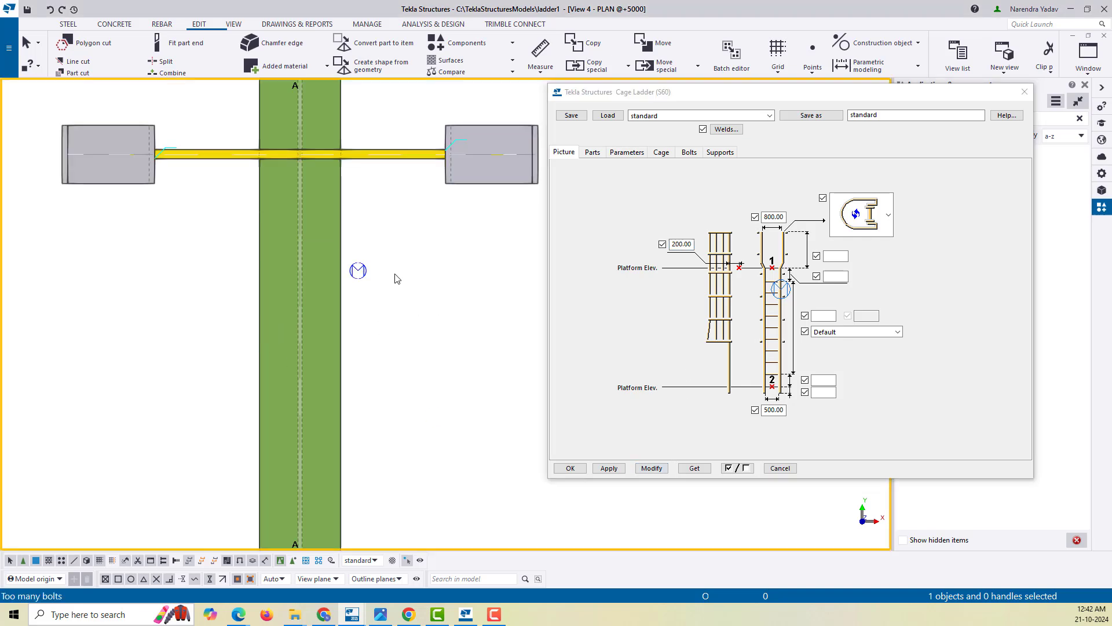
middle_click_drag(398, 275, 416, 353)
left_click(417, 235)
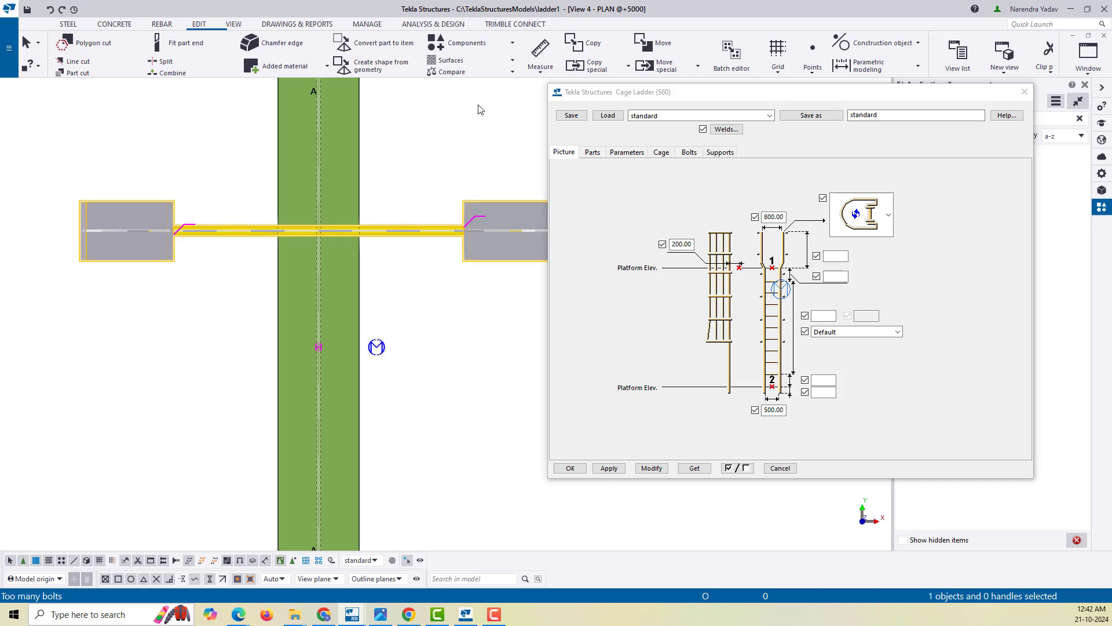
left_click(540, 50)
scroll(326, 374, "up", 2)
scroll(316, 343, "up", 2)
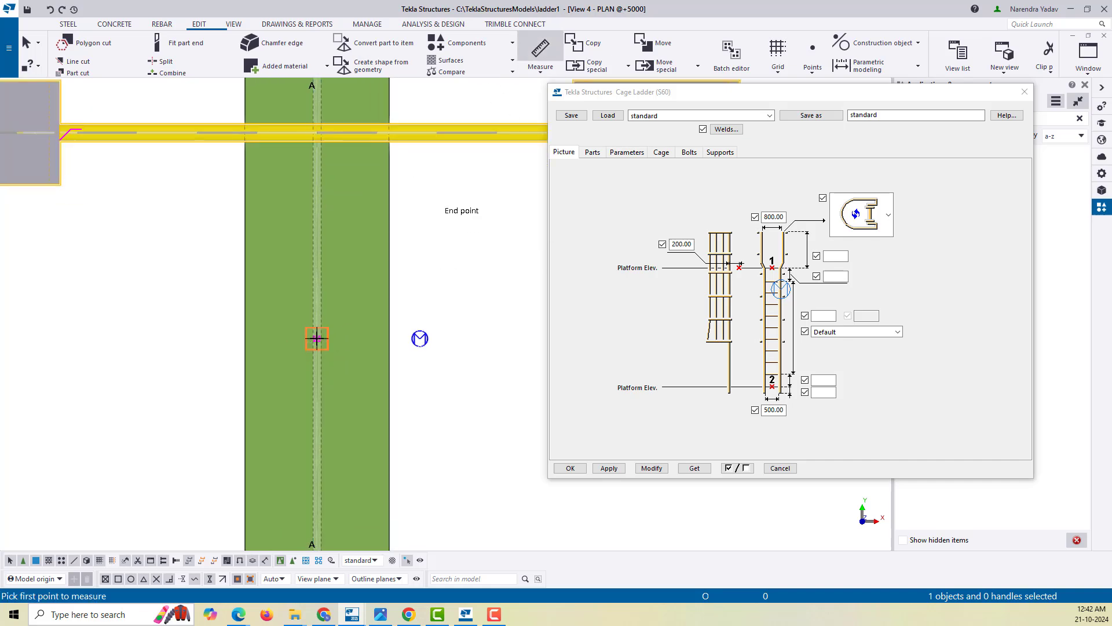
left_click(316, 340)
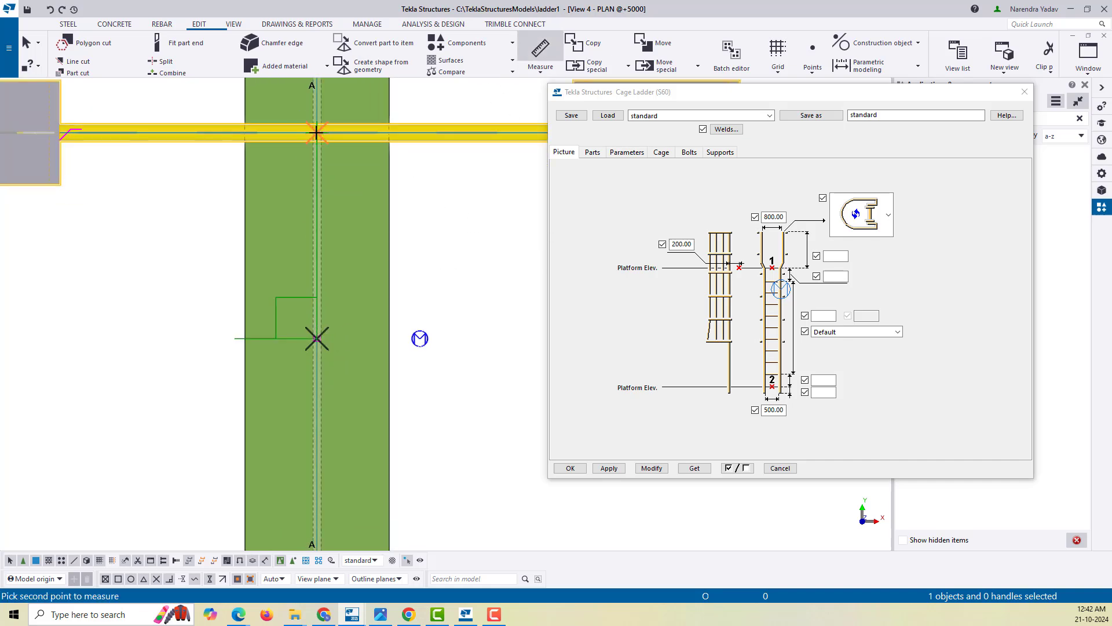
left_click(317, 133)
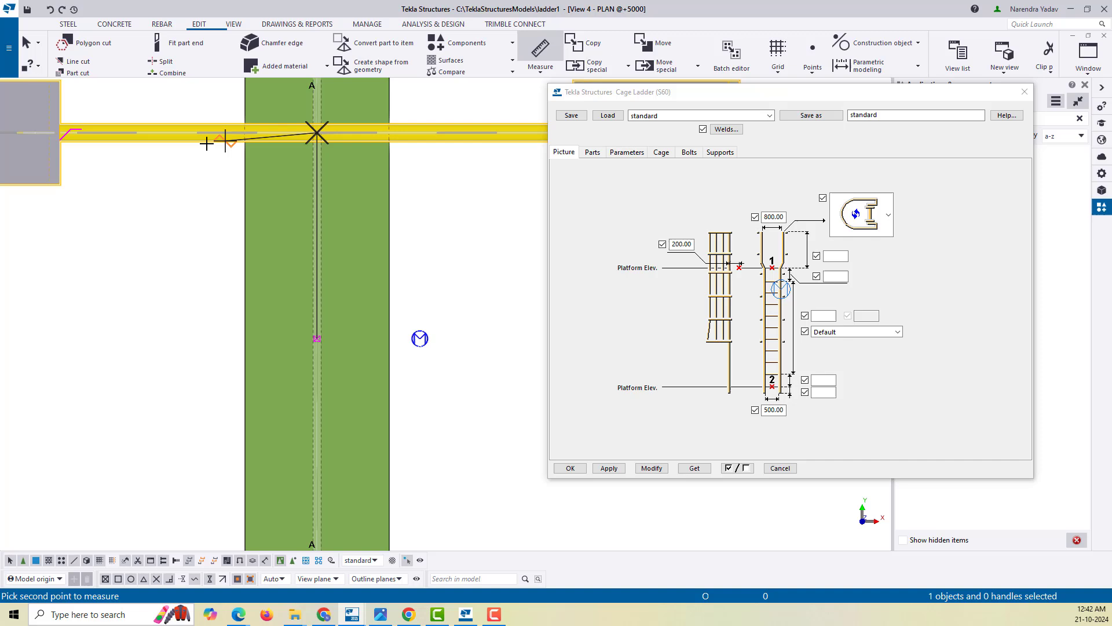
left_click(228, 255)
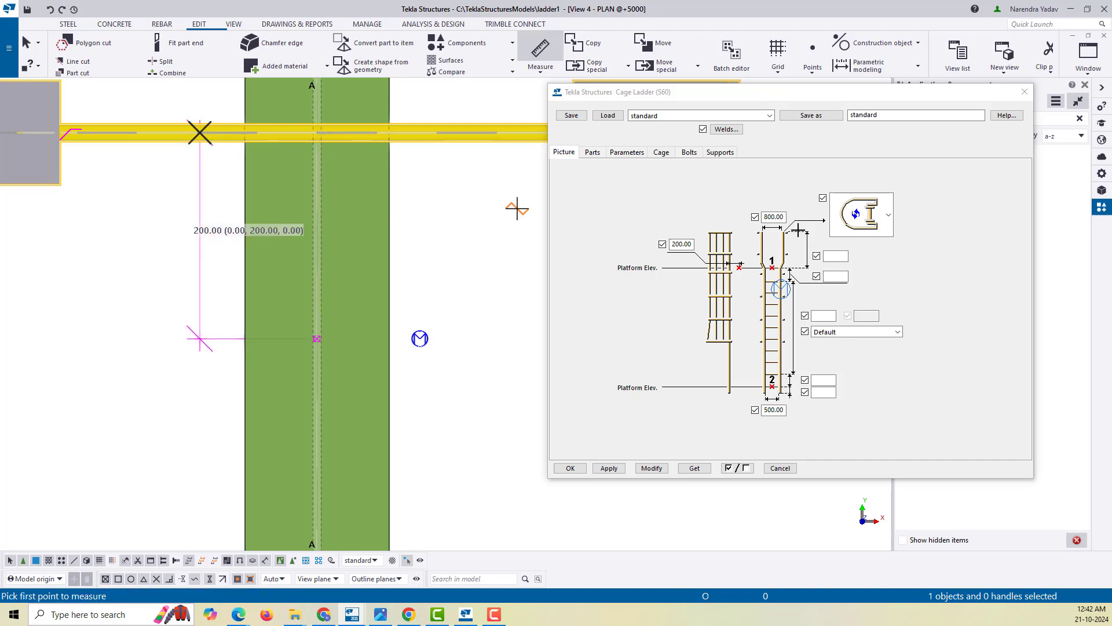
right_click(455, 241)
left_click(472, 246)
Try the ladder faces option whose cage points to the right, updating the placed ladder and checking it in plan
left_click(626, 153)
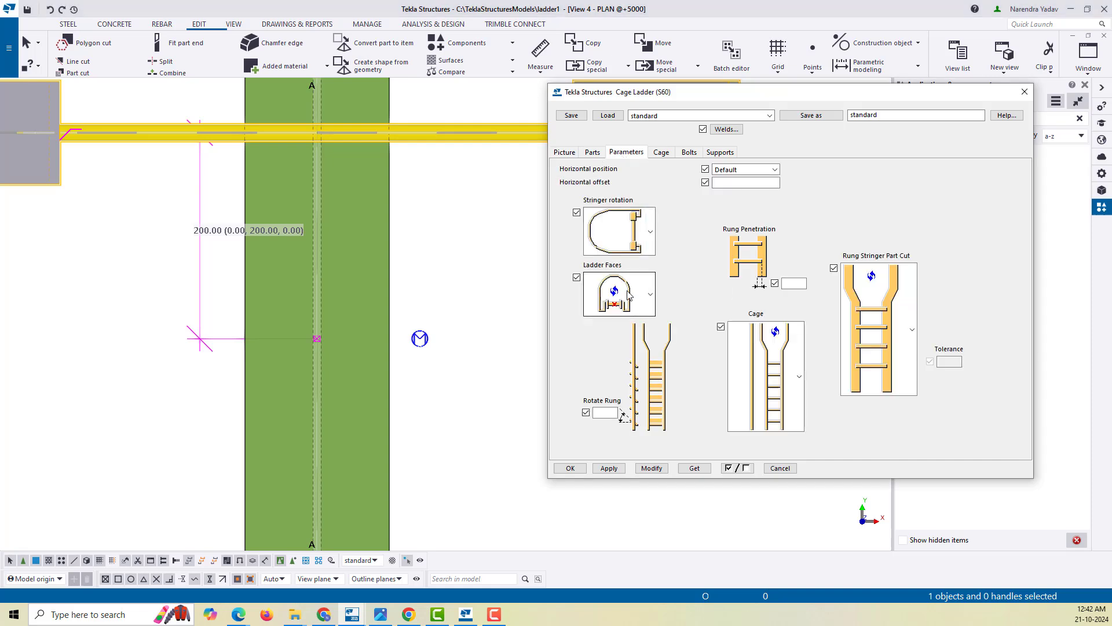
scroll(345, 300, "down", 5)
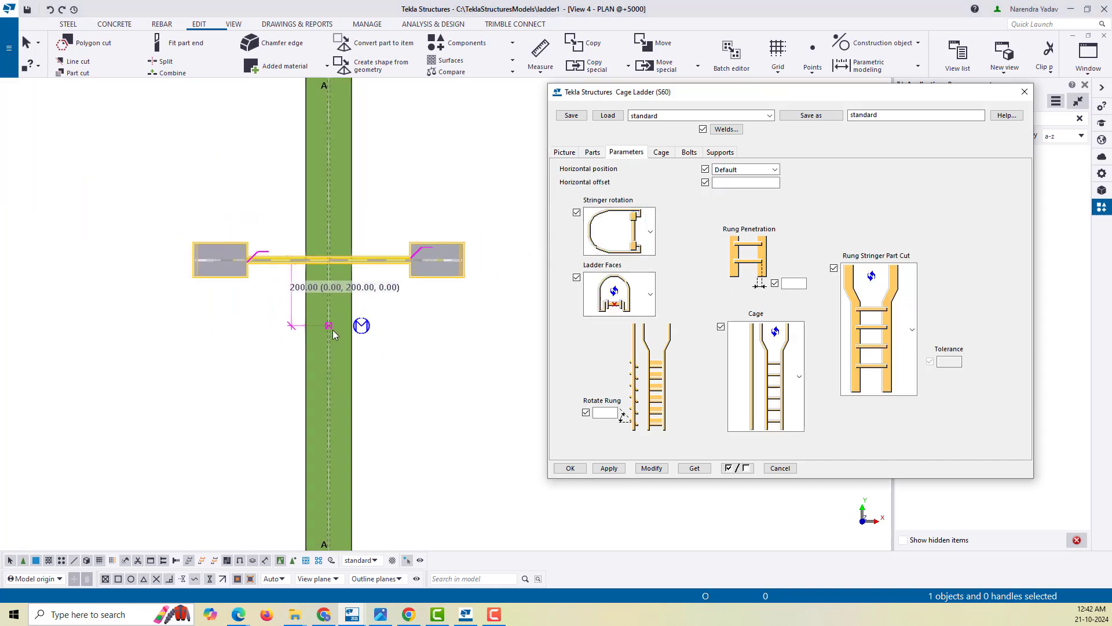
left_click(620, 305)
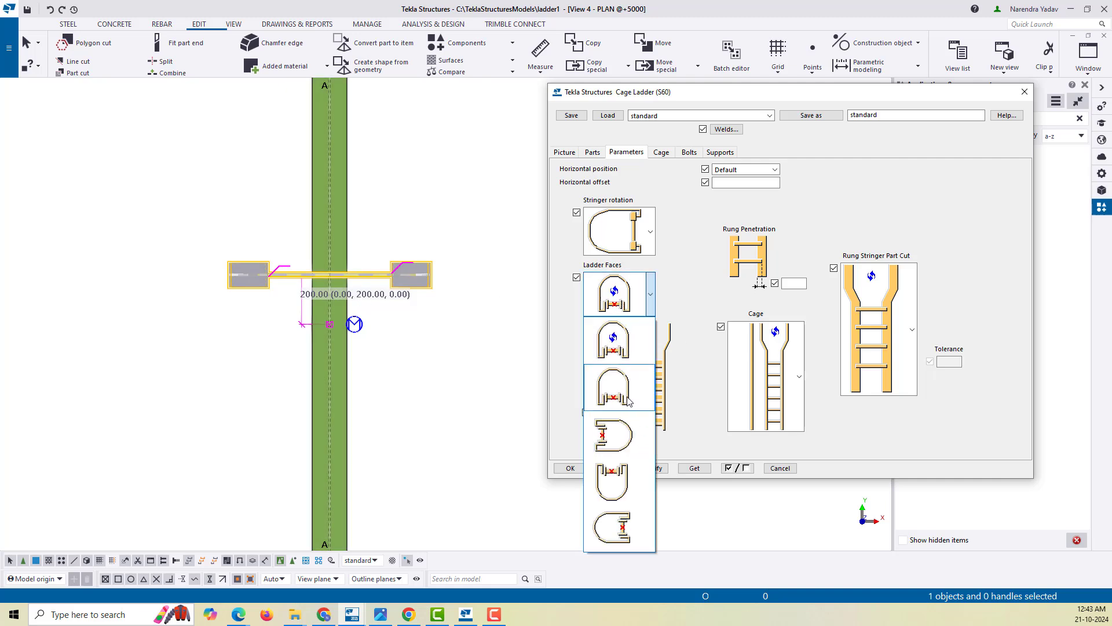
left_click(624, 439)
left_click(644, 469)
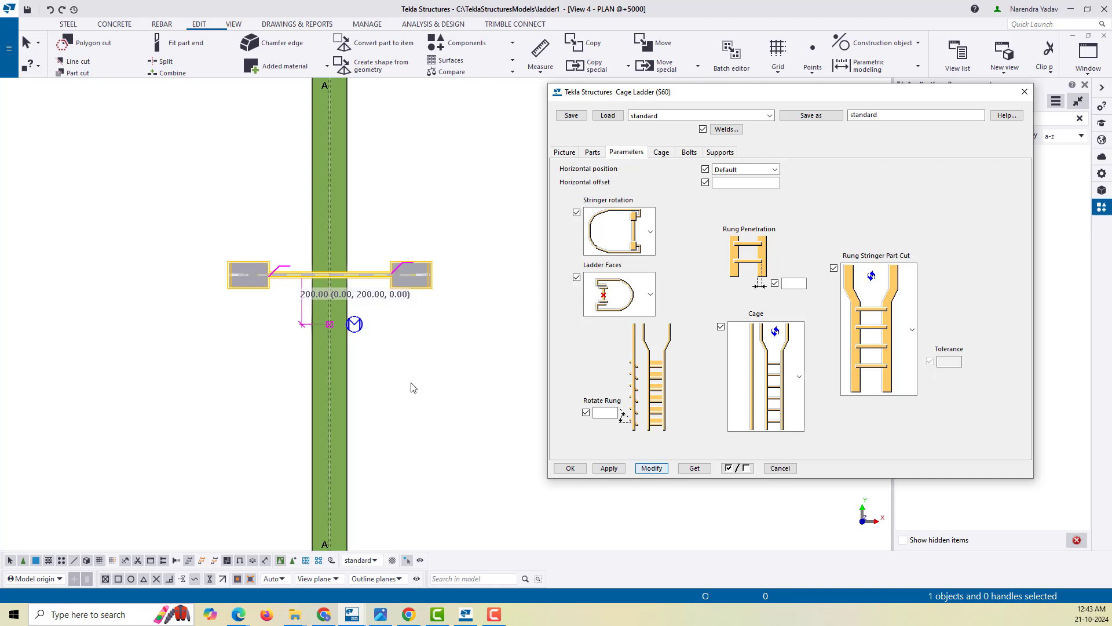
scroll(313, 311, "down", 3)
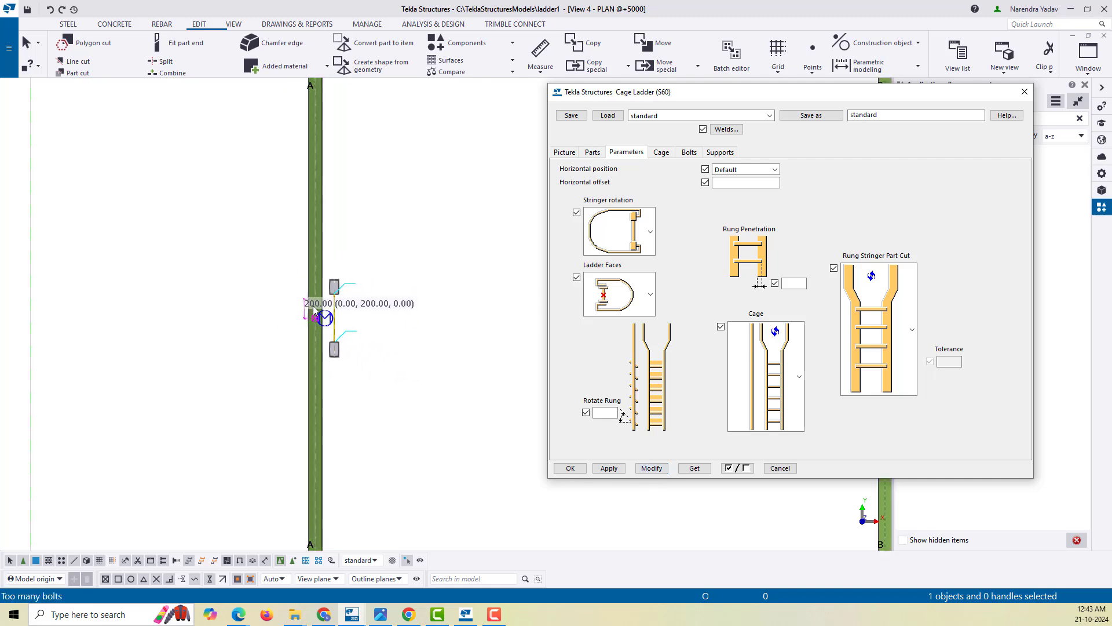
scroll(314, 311, "down", 3)
scroll(330, 306, "up", 5)
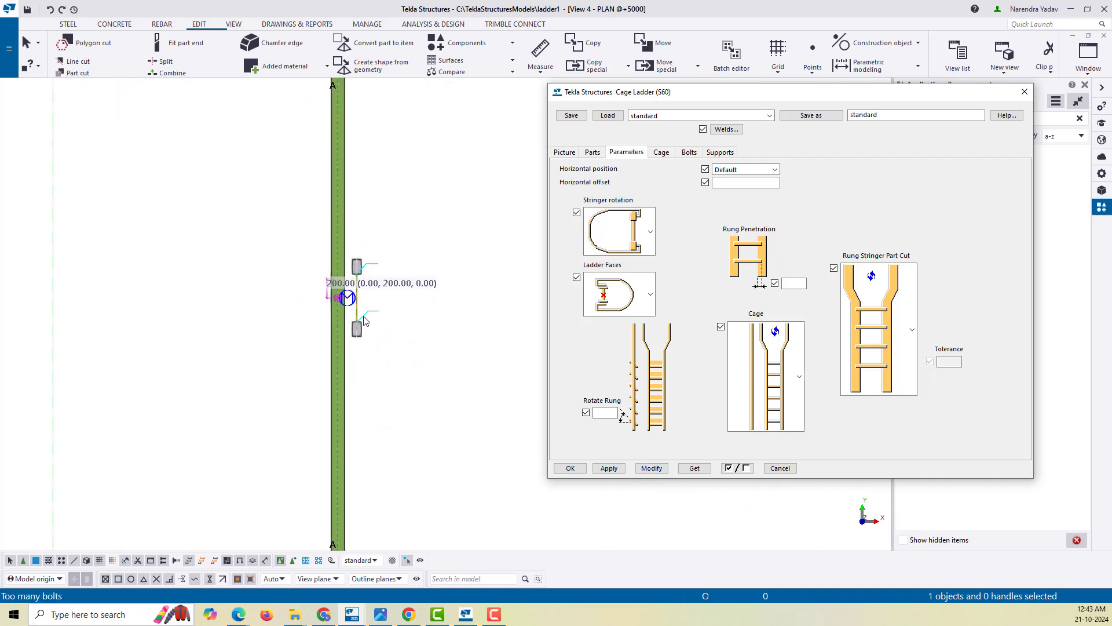
Set the ladder faces to the option whose cage points to the left and update the placed ladder
left_click(630, 313)
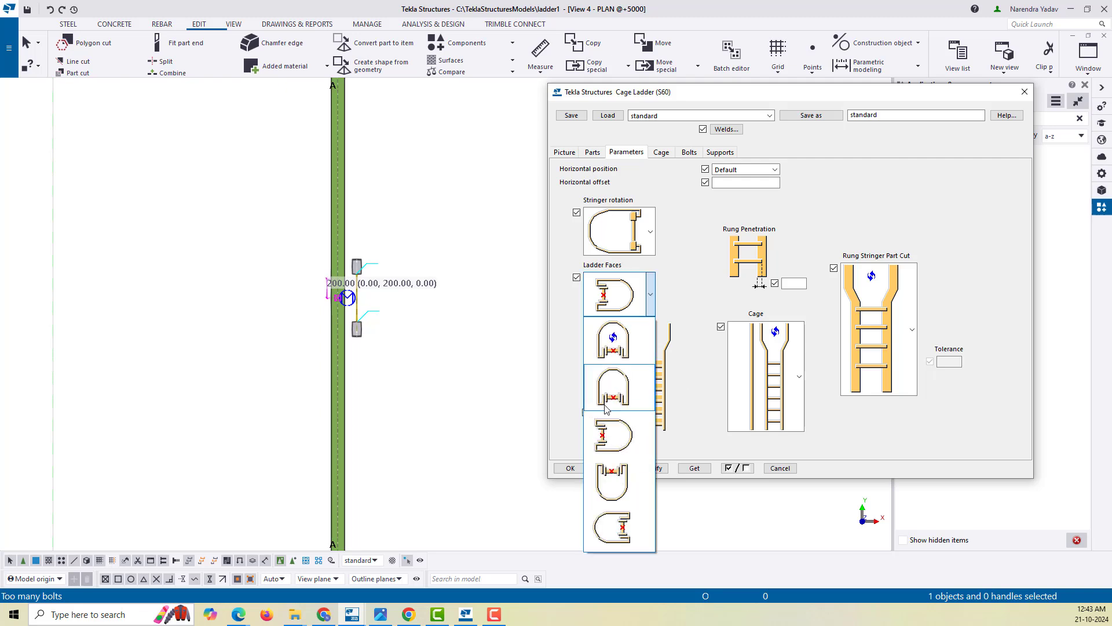
left_click(614, 524)
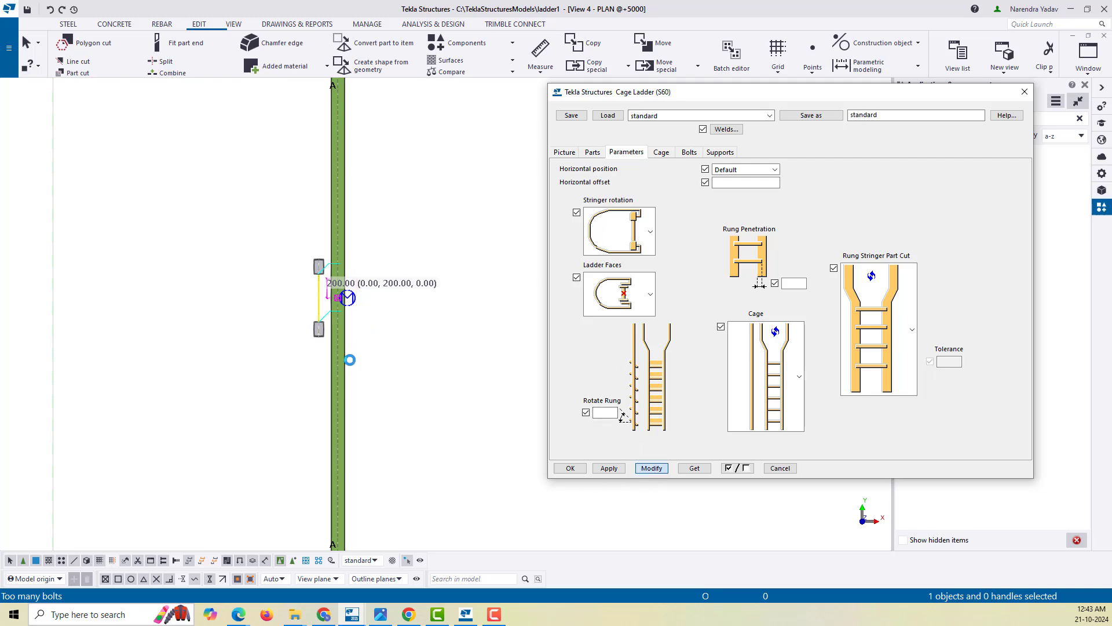
scroll(335, 316, "up", 3)
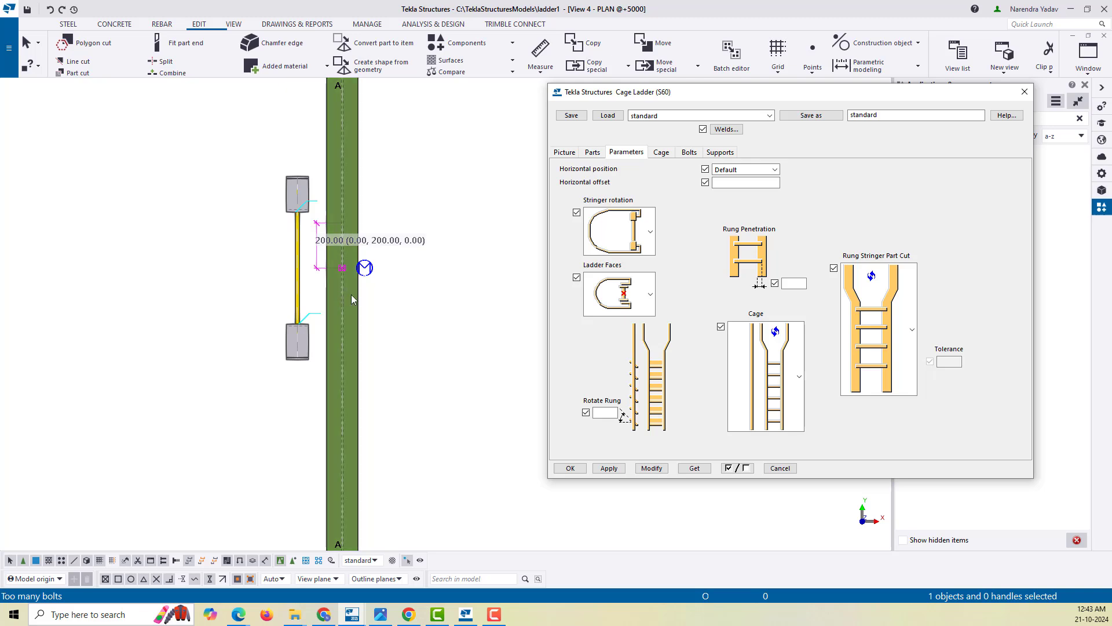
scroll(322, 302, "up", 4)
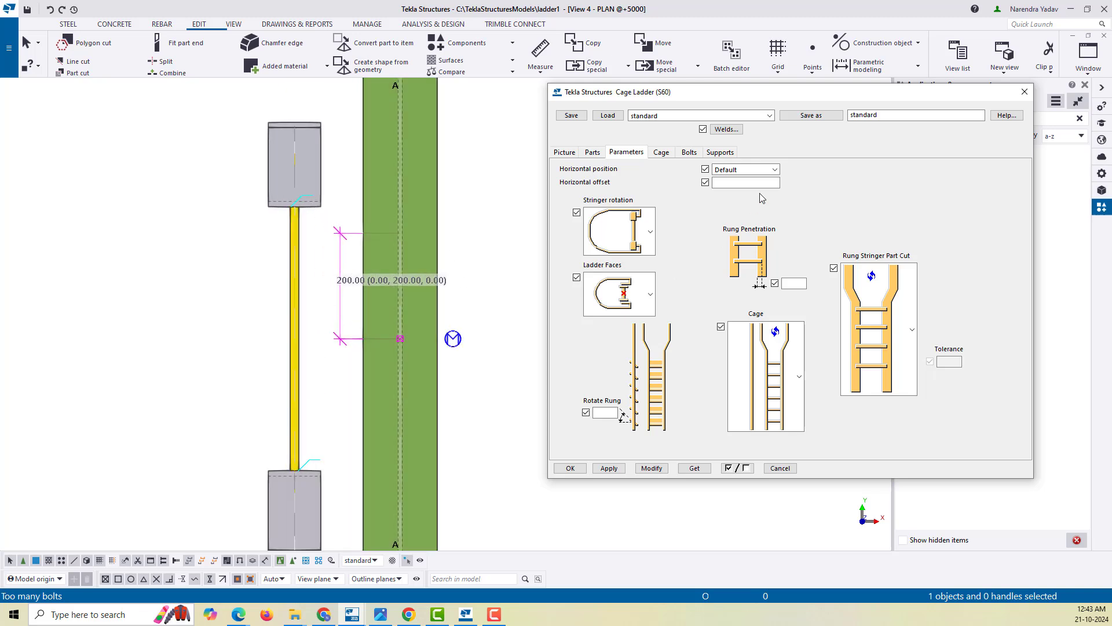
Set the rung penetration to 6 mm, update the placed ladder and inspect the rung end inside the rail bar
left_click(573, 153)
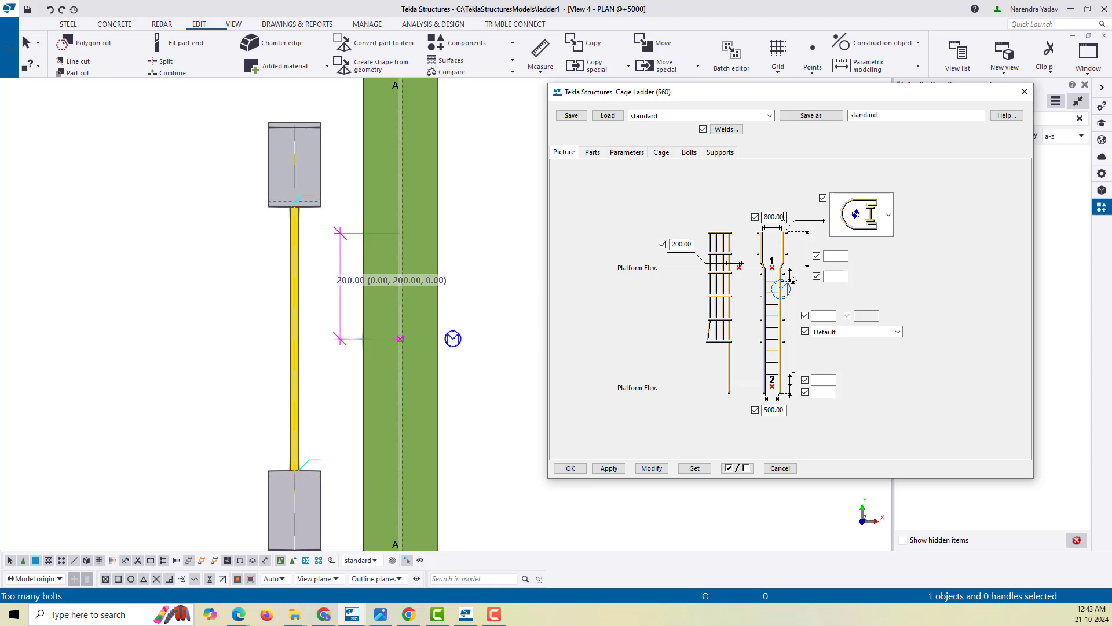
left_click(625, 153)
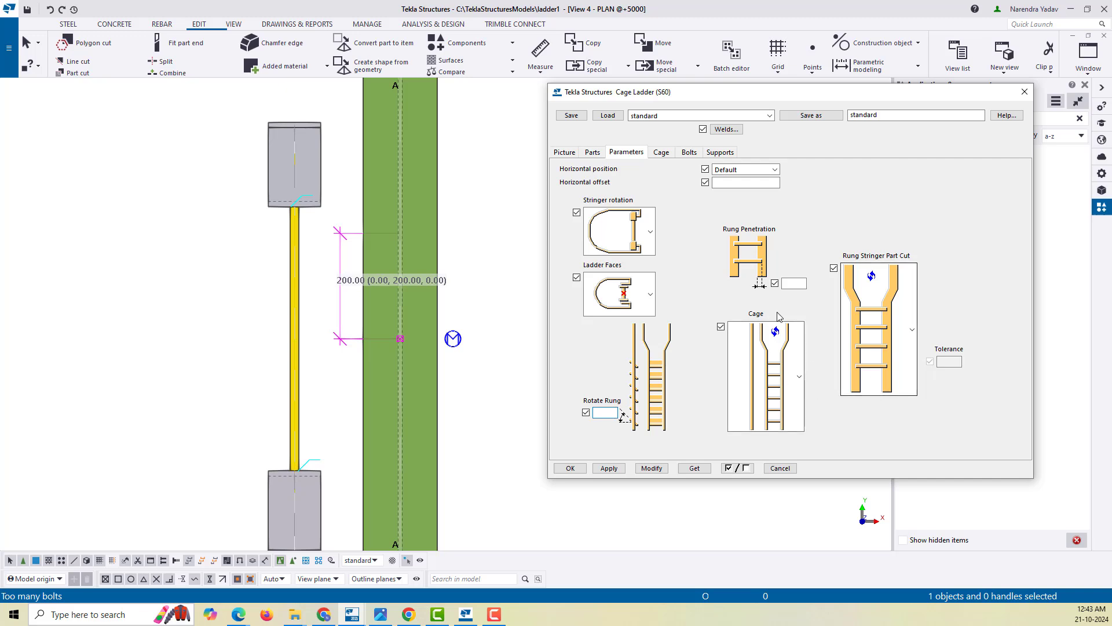
scroll(291, 225, "up", 5)
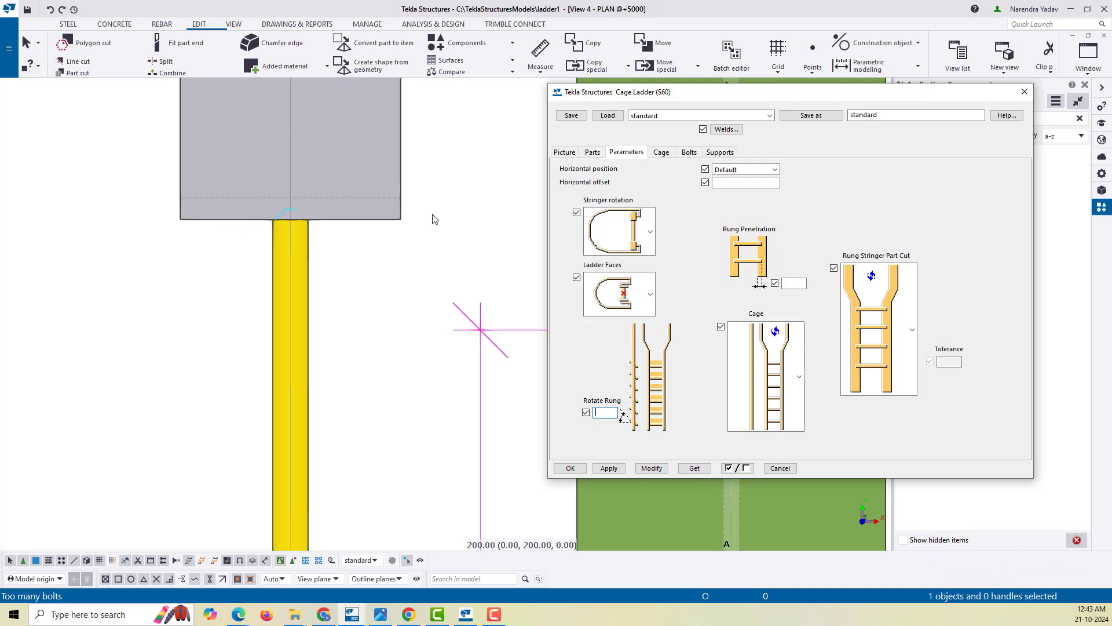
left_click(795, 282)
left_click(652, 468)
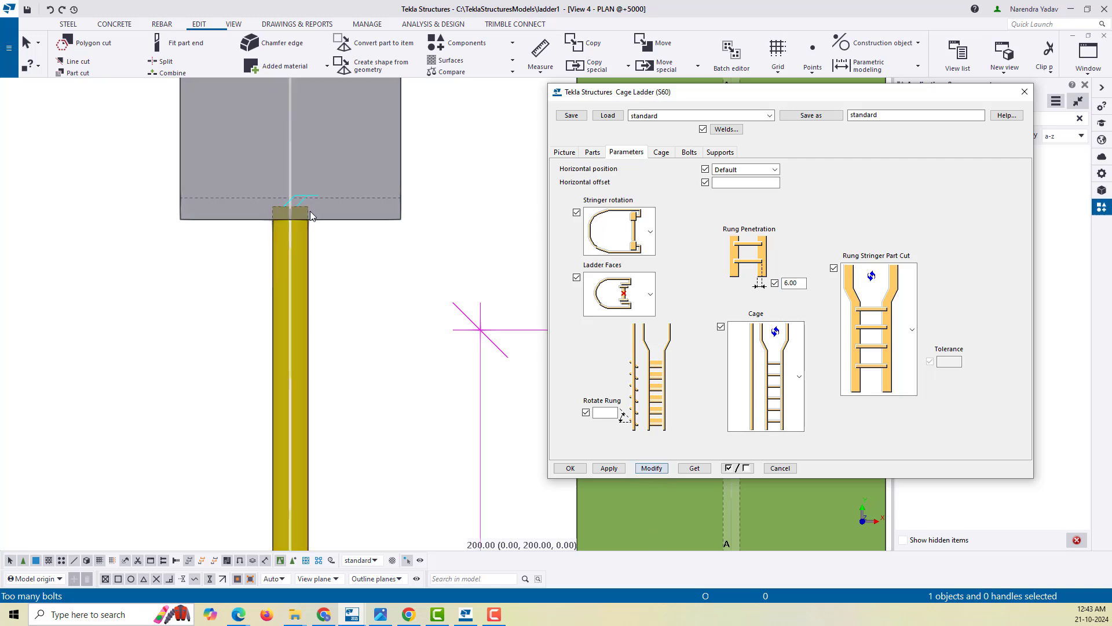
scroll(311, 216, "up", 5)
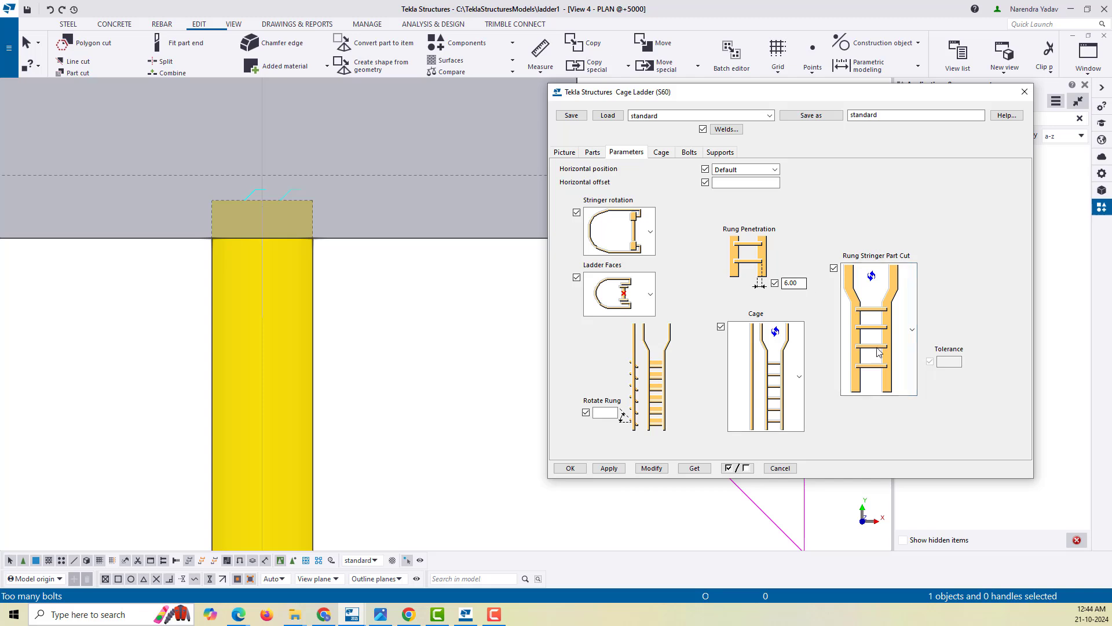
scroll(347, 244, "down", 6)
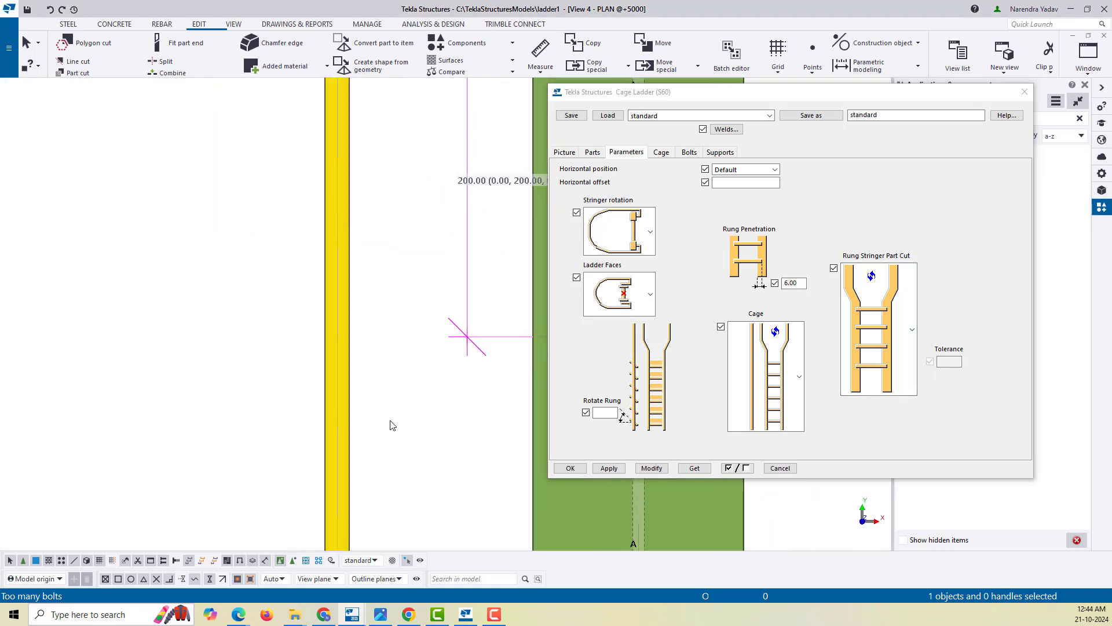
Try the Middle horizontal position with a 50 mm horizontal offset on the placed ladder
scroll(383, 278, "up", 6)
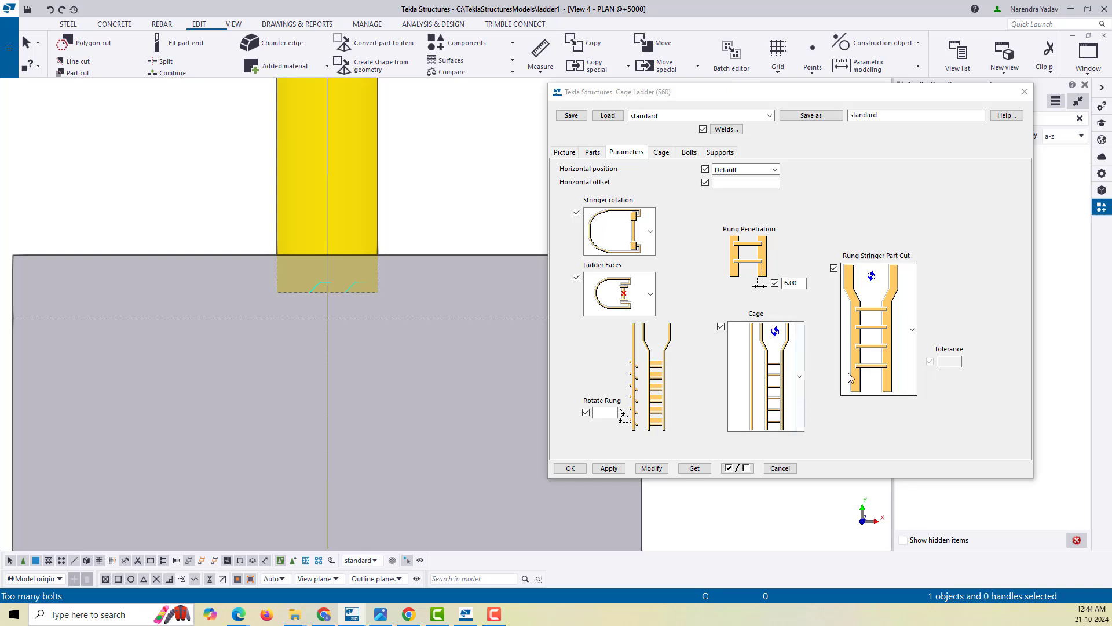
left_click(742, 169)
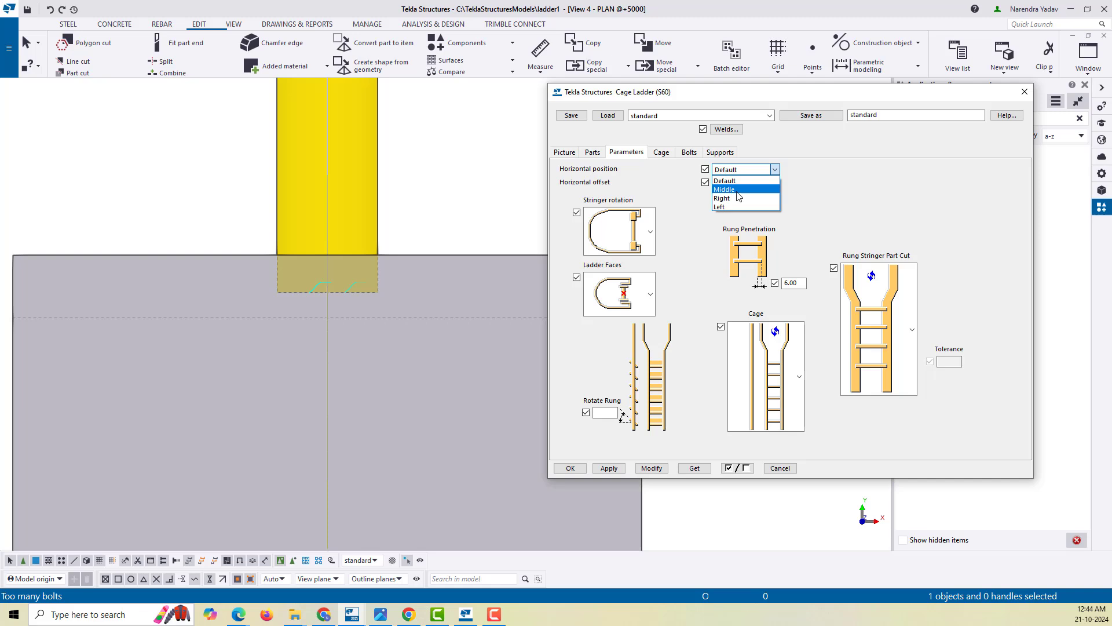
left_click(737, 190)
scroll(249, 368, "down", 3)
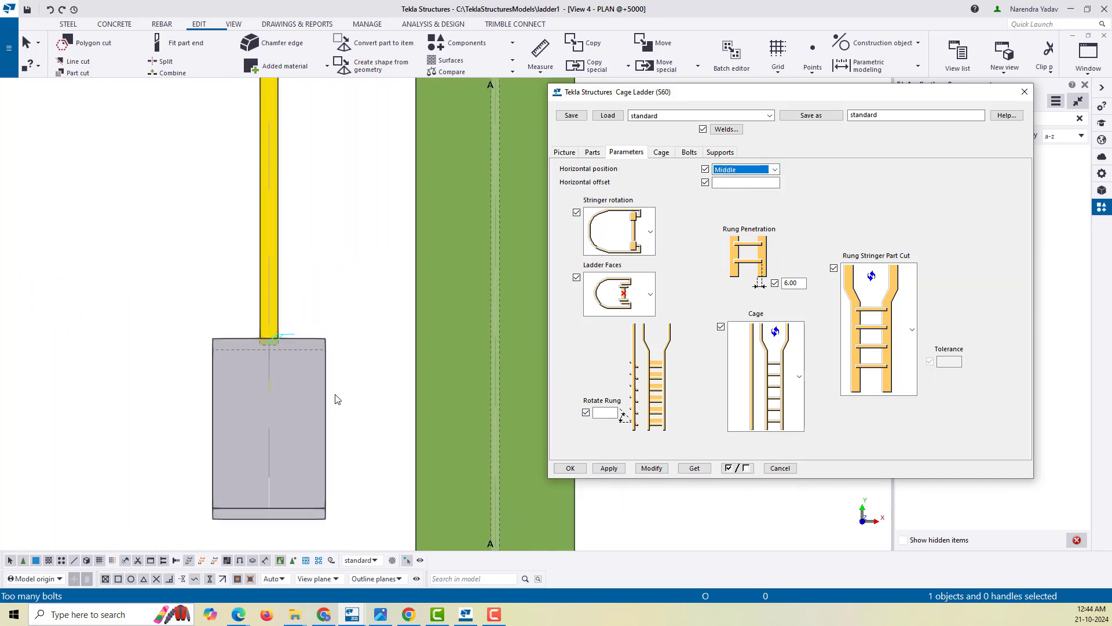
scroll(338, 400, "down", 4)
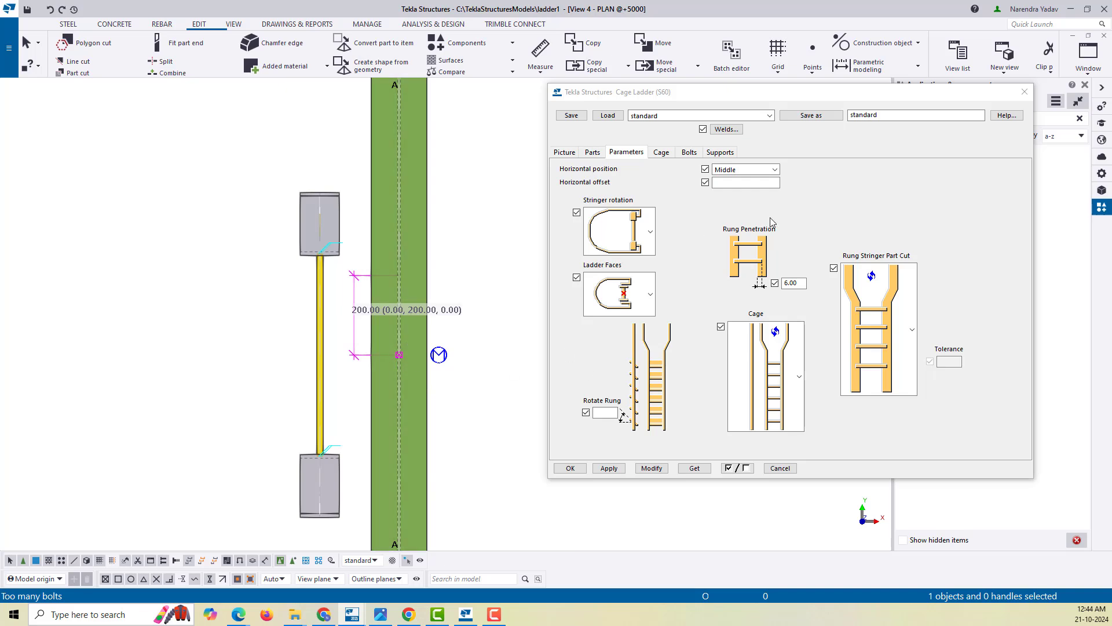
left_click(732, 181)
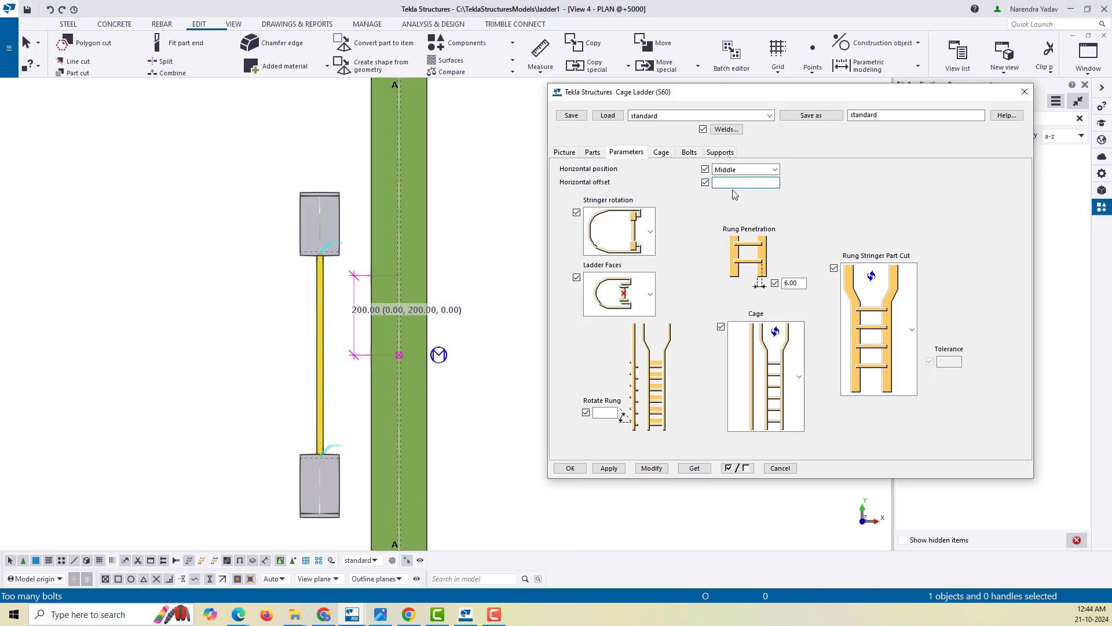
type("0")
left_click(651, 468)
left_click_drag(758, 186, 632, 184)
left_click(646, 470)
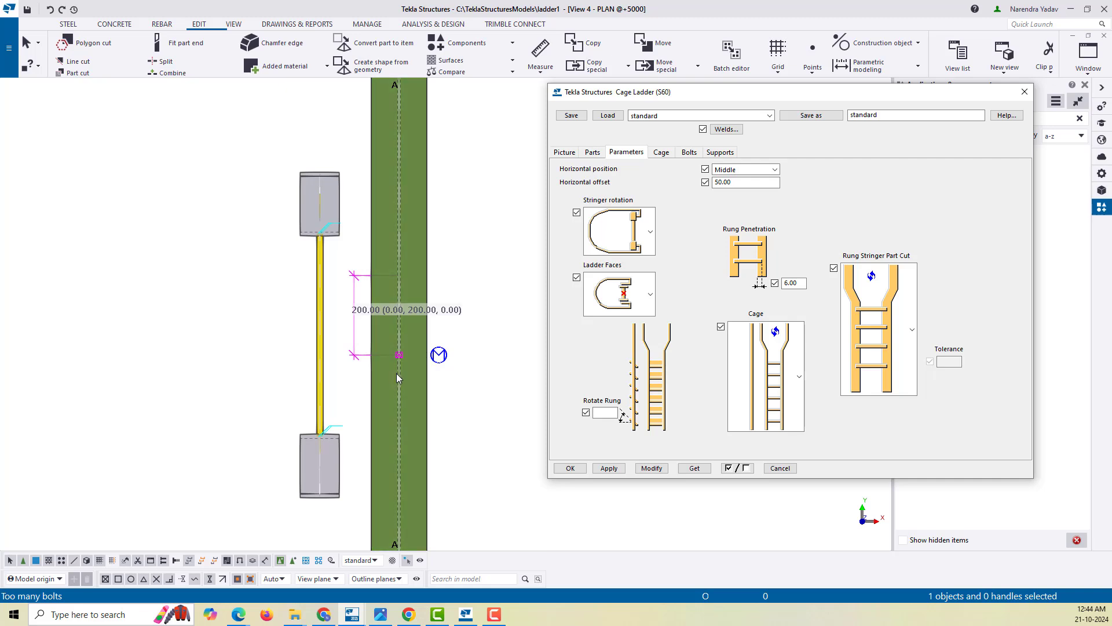
Try the Right horizontal position for the placed ladder while keeping the horizontal offset
left_click(757, 169)
left_click(756, 198)
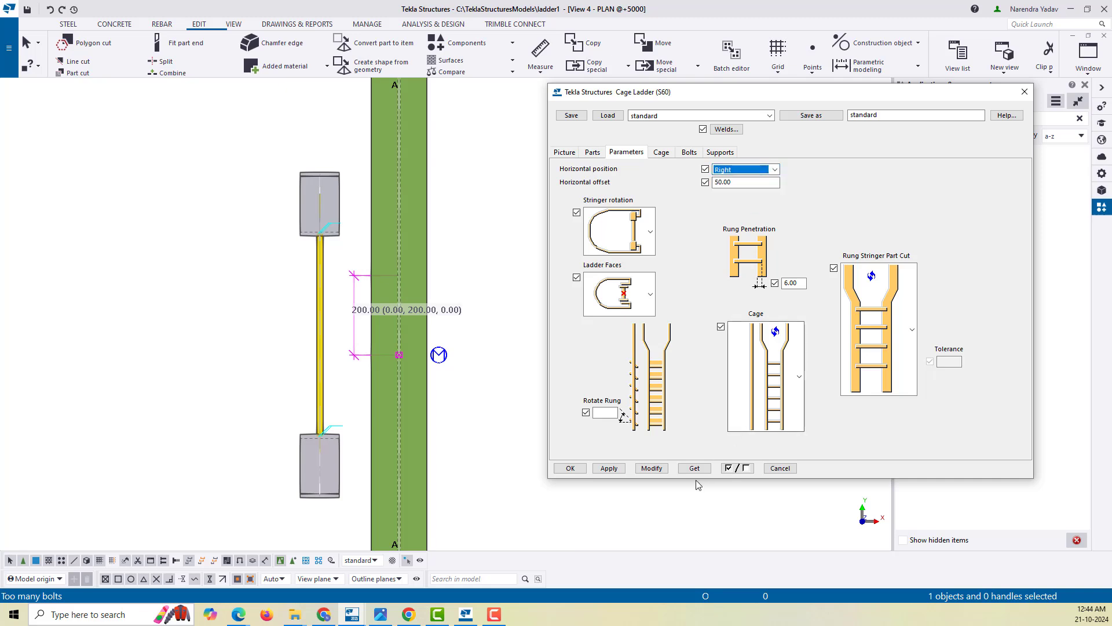
left_click(650, 470)
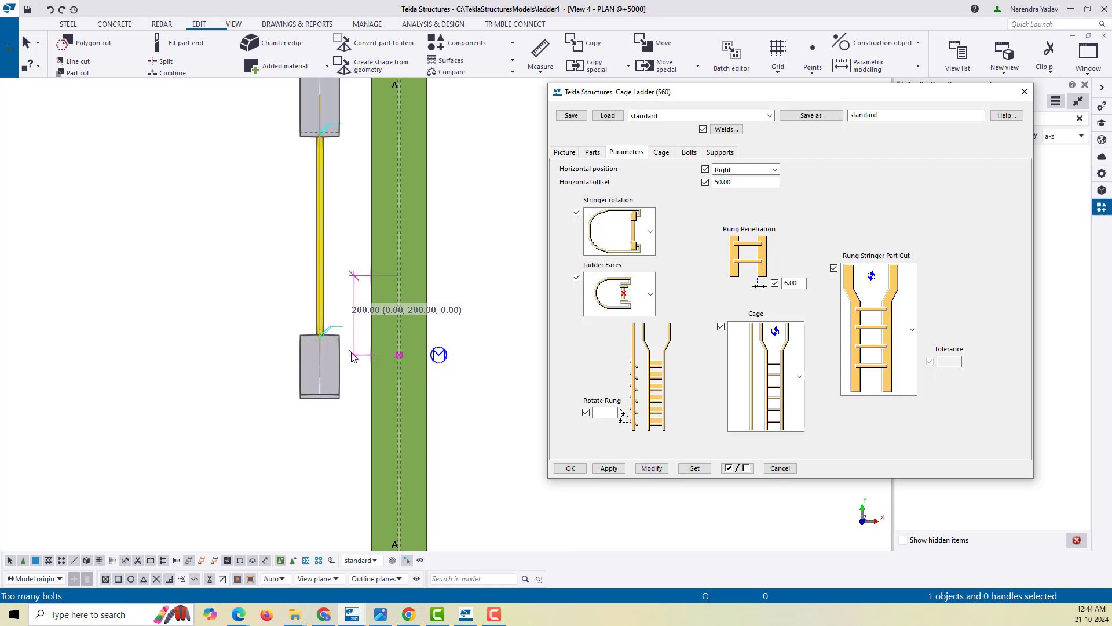
Return the horizontal position to Default, clear the horizontal offset and update the placed ladder
left_click(746, 169)
left_click(731, 176)
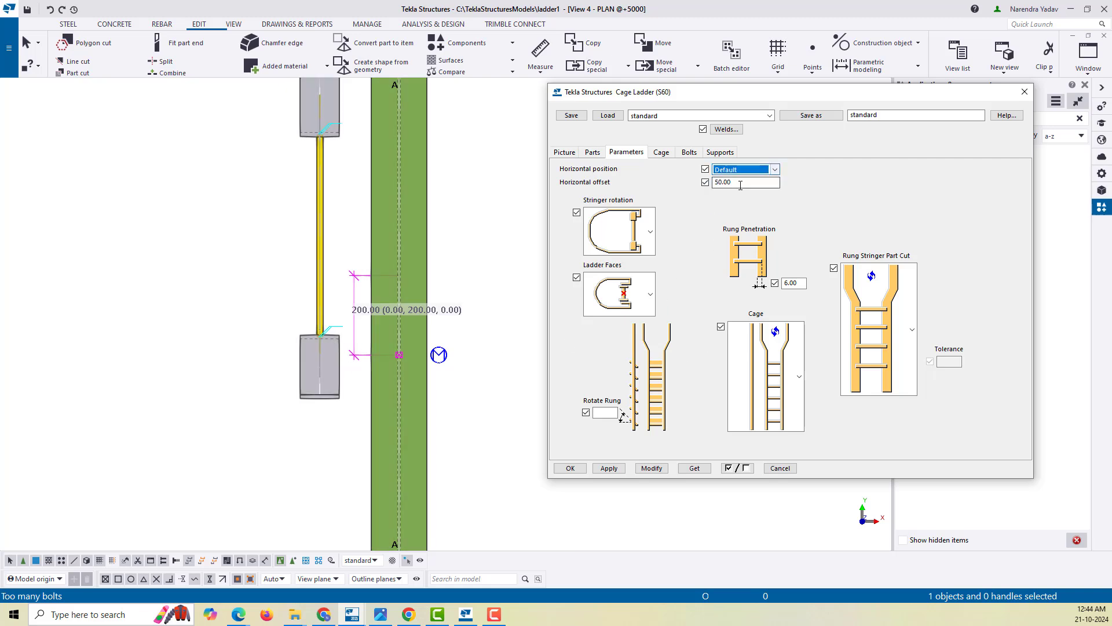
key("Tab")
key("BackSpace")
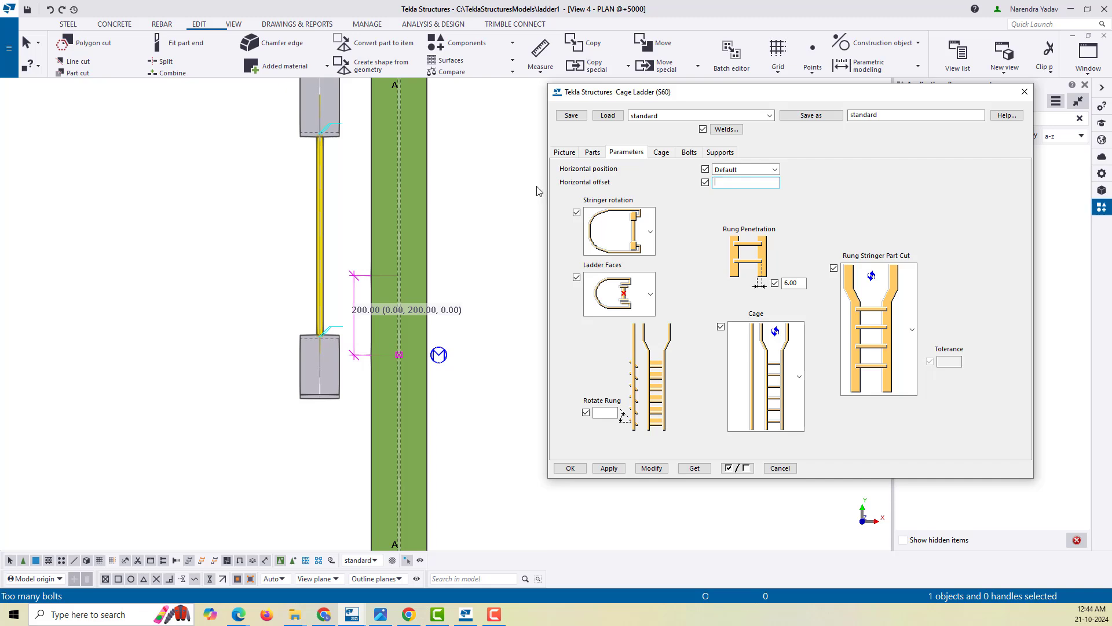
left_click(651, 468)
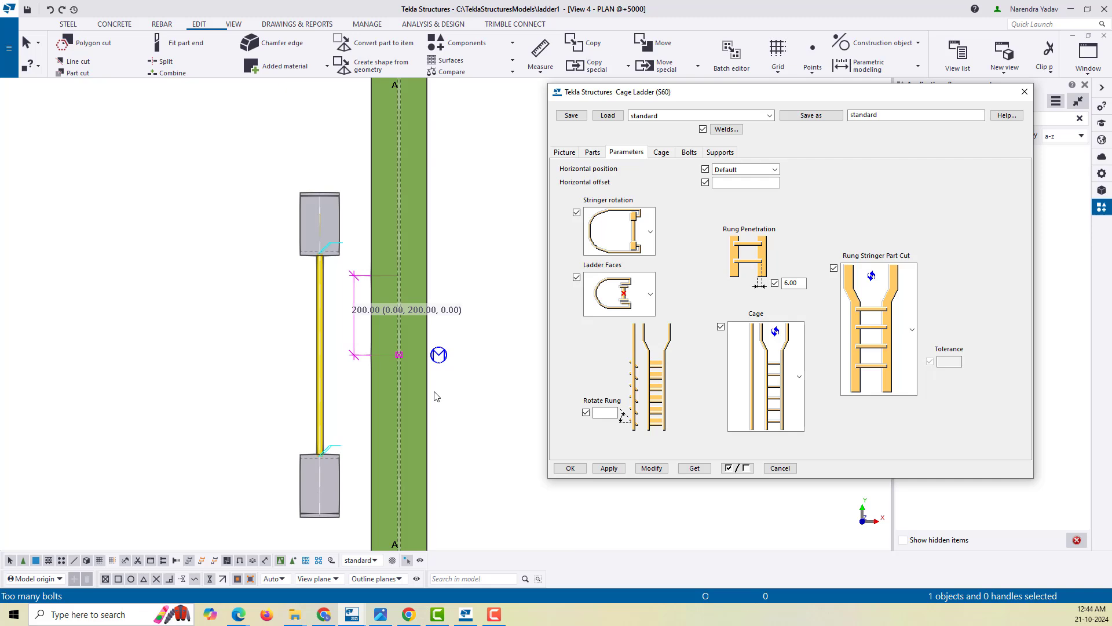
left_click(593, 152)
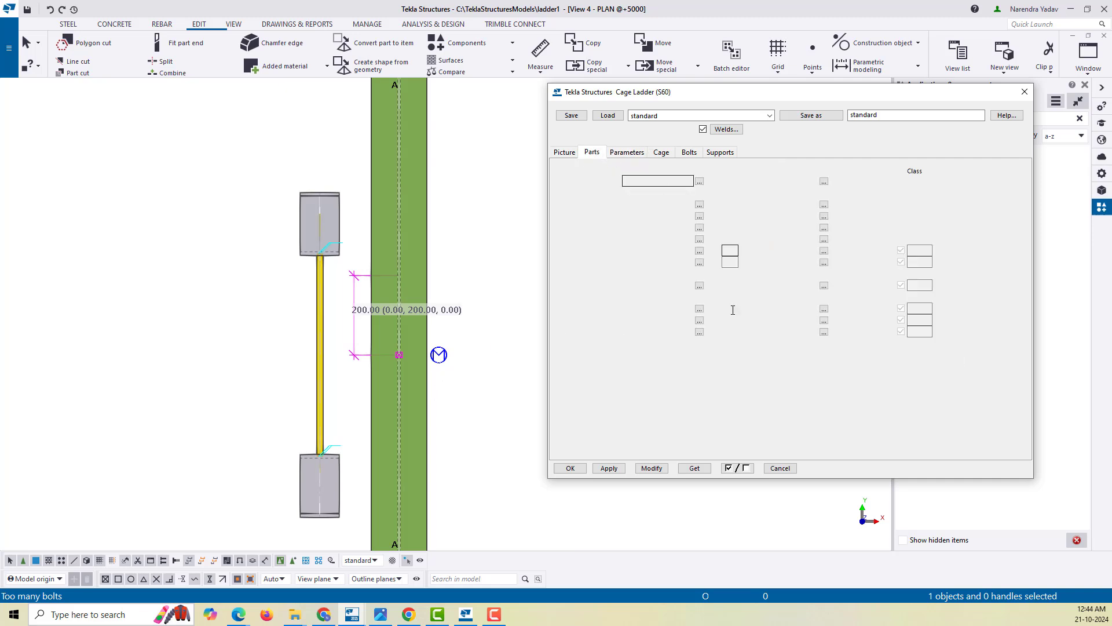
left_click(564, 152)
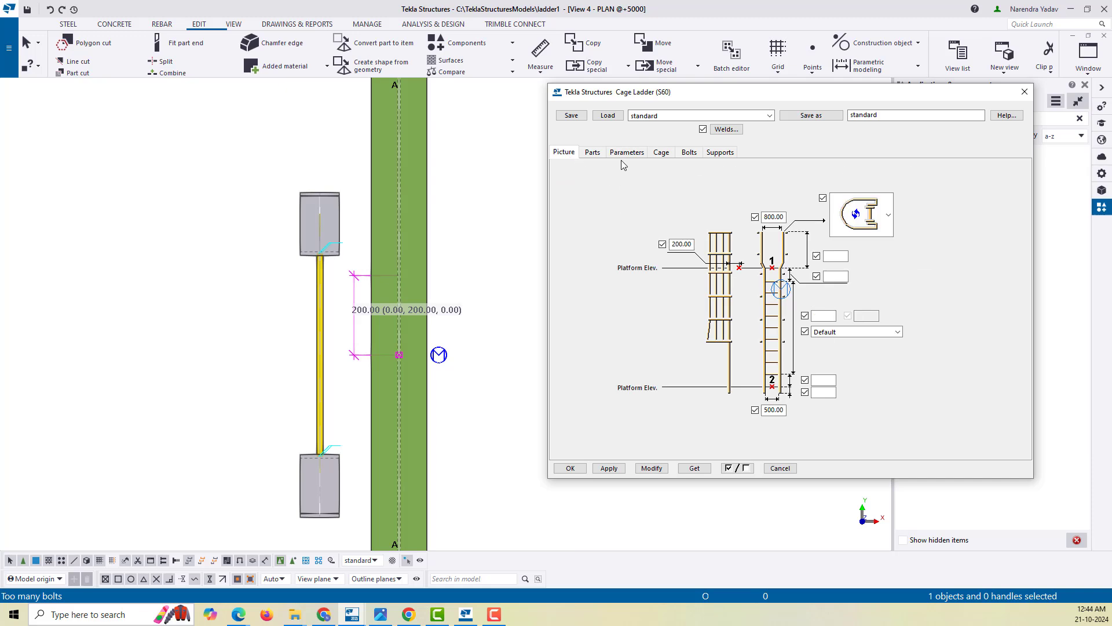
left_click(661, 154)
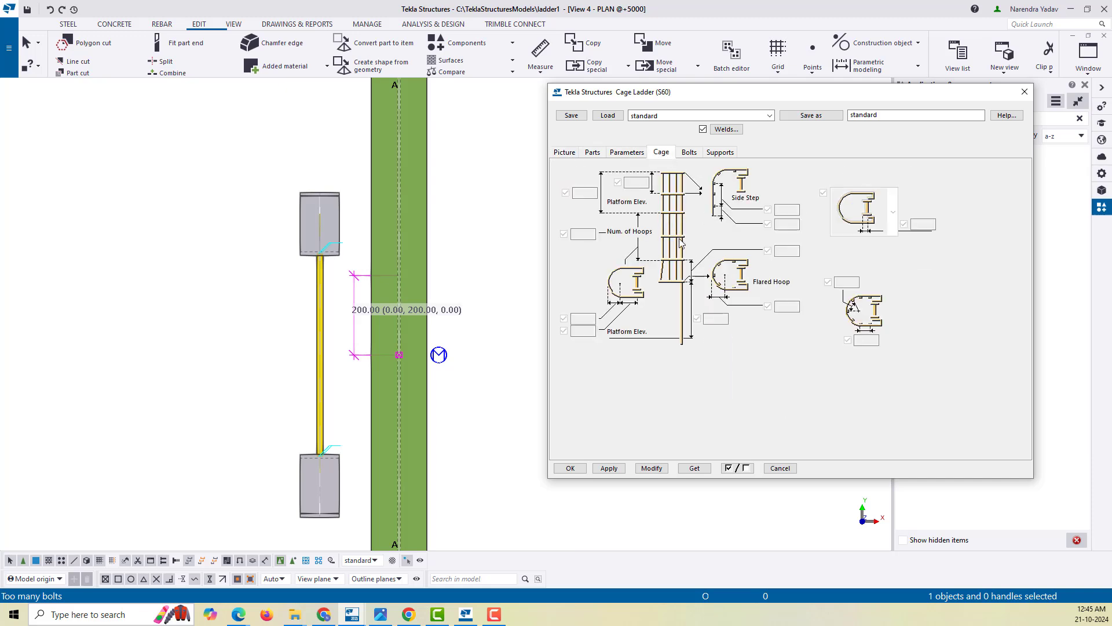
left_click(628, 152)
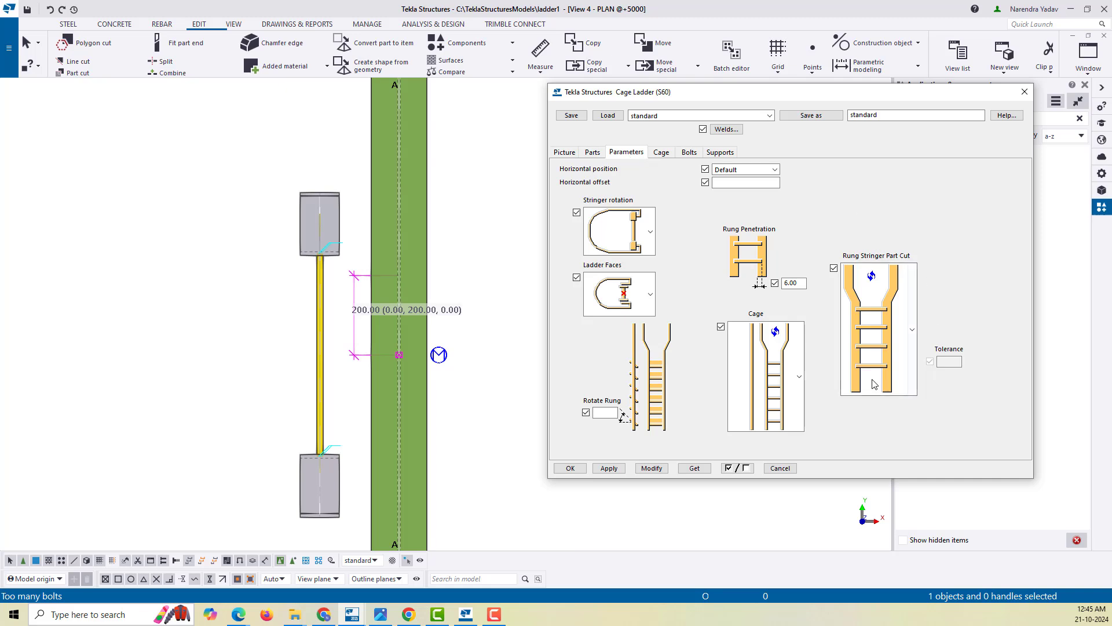
left_click(662, 153)
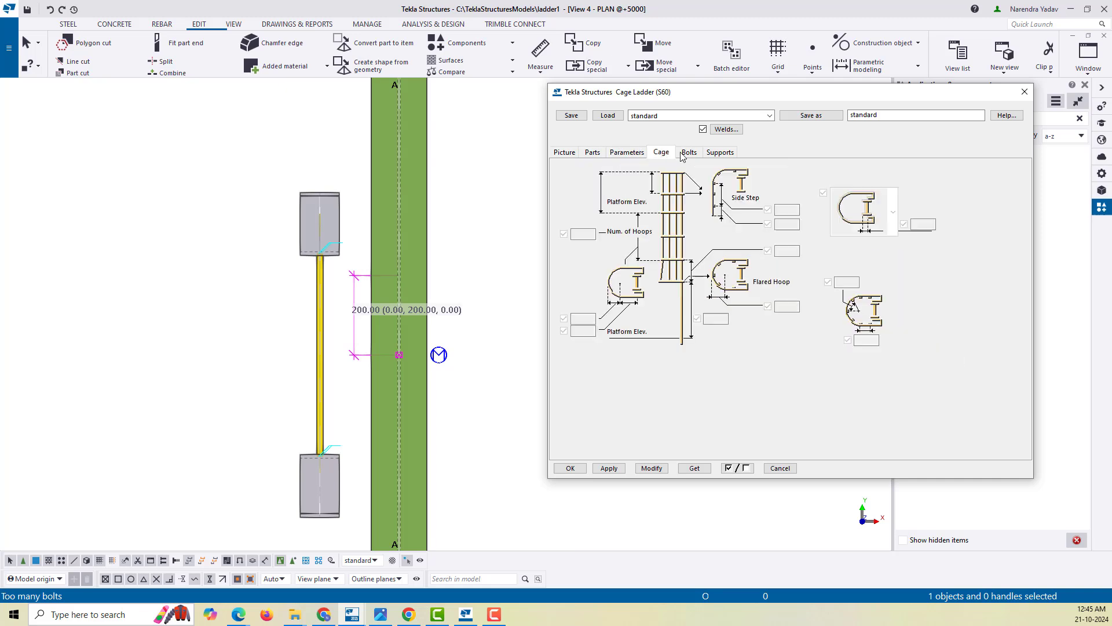
left_click(631, 153)
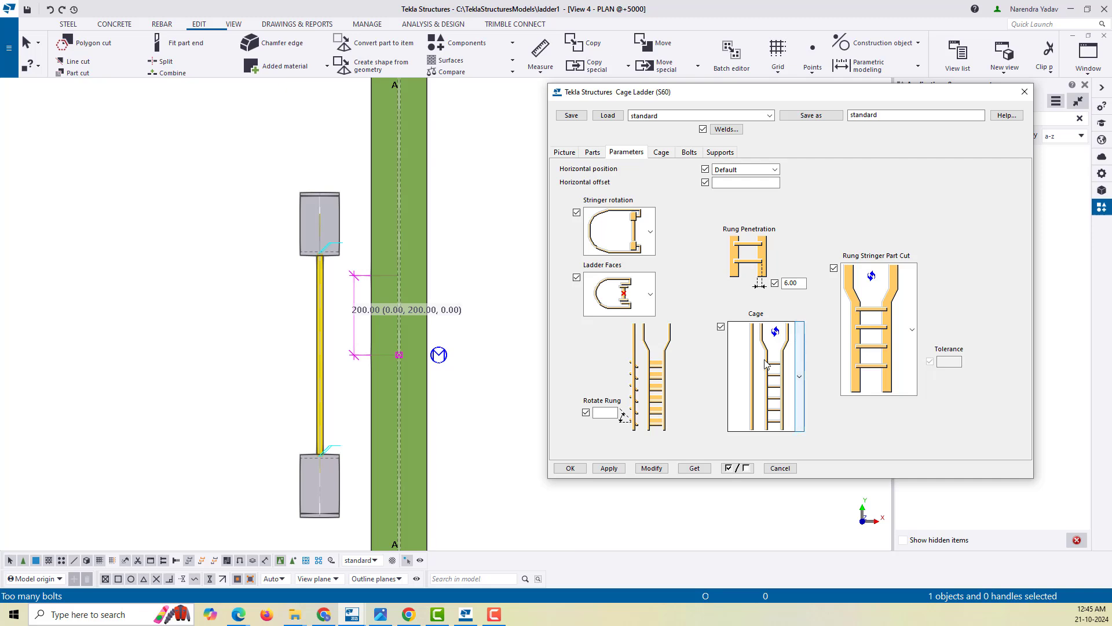
Set the Cage option to the layout with hoops and vertical bars around the ladder and update the placed ladder
scroll(342, 290, "down", 2)
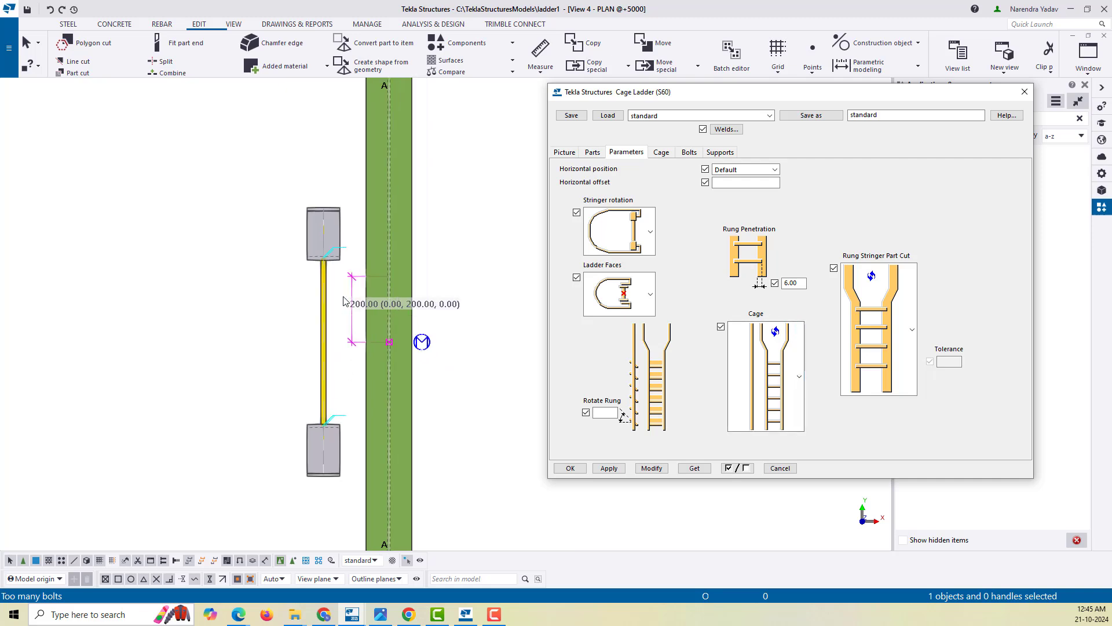
left_click(799, 357)
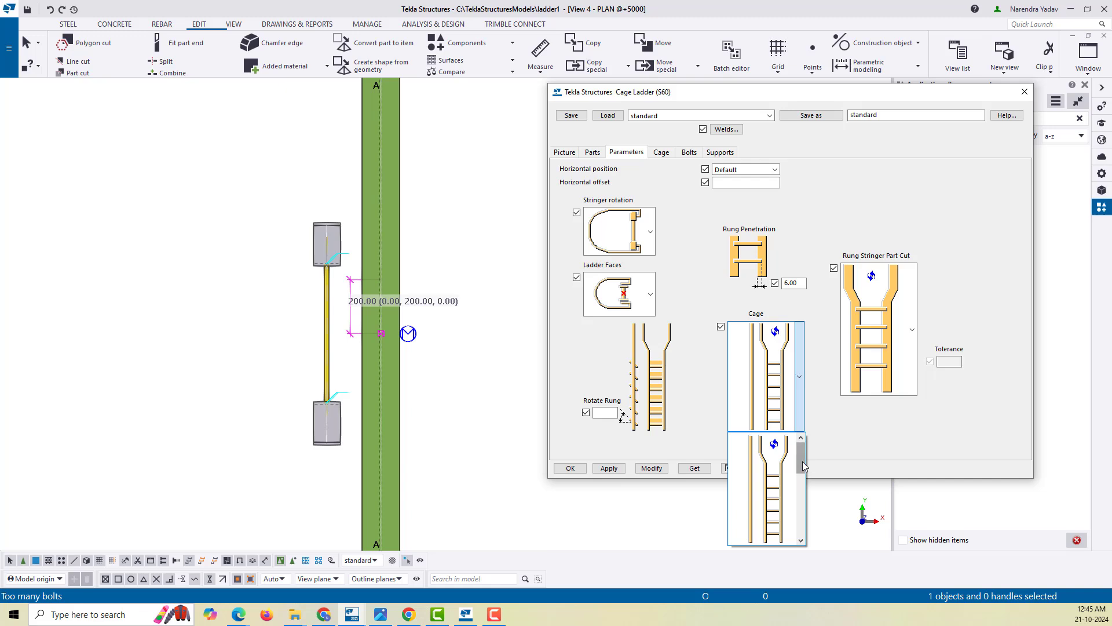
left_click_drag(803, 462, 804, 510)
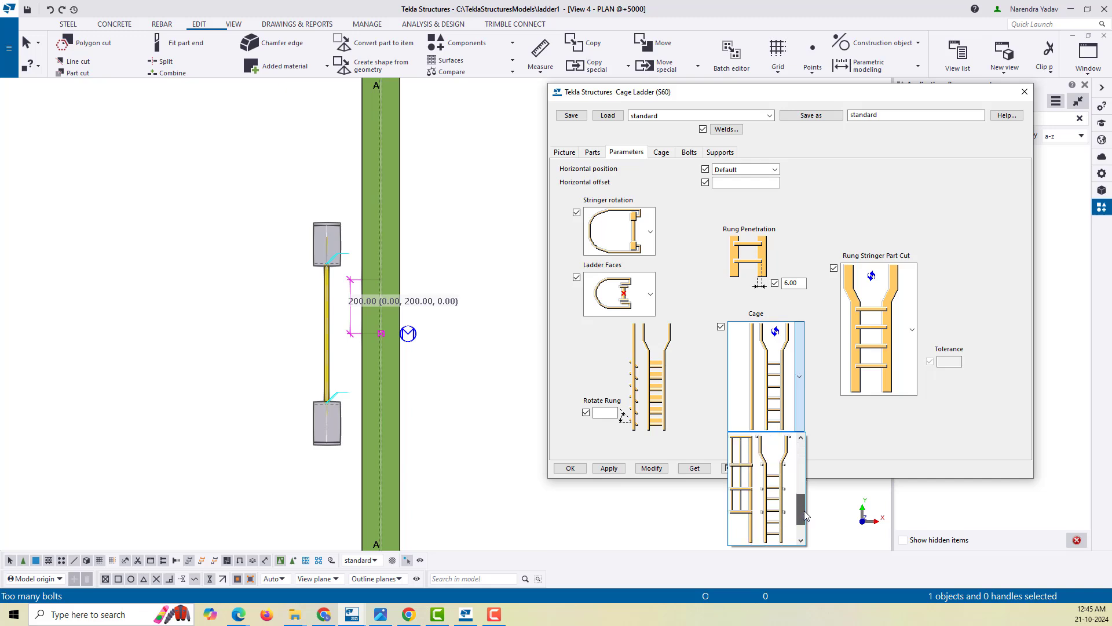
left_click(762, 489)
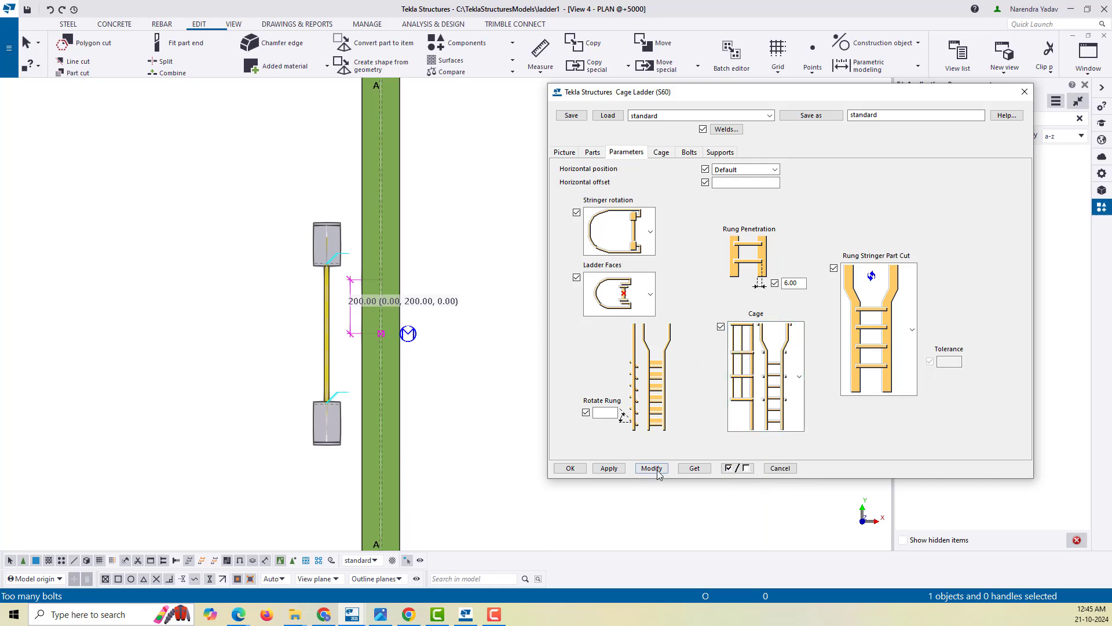
left_click(331, 356)
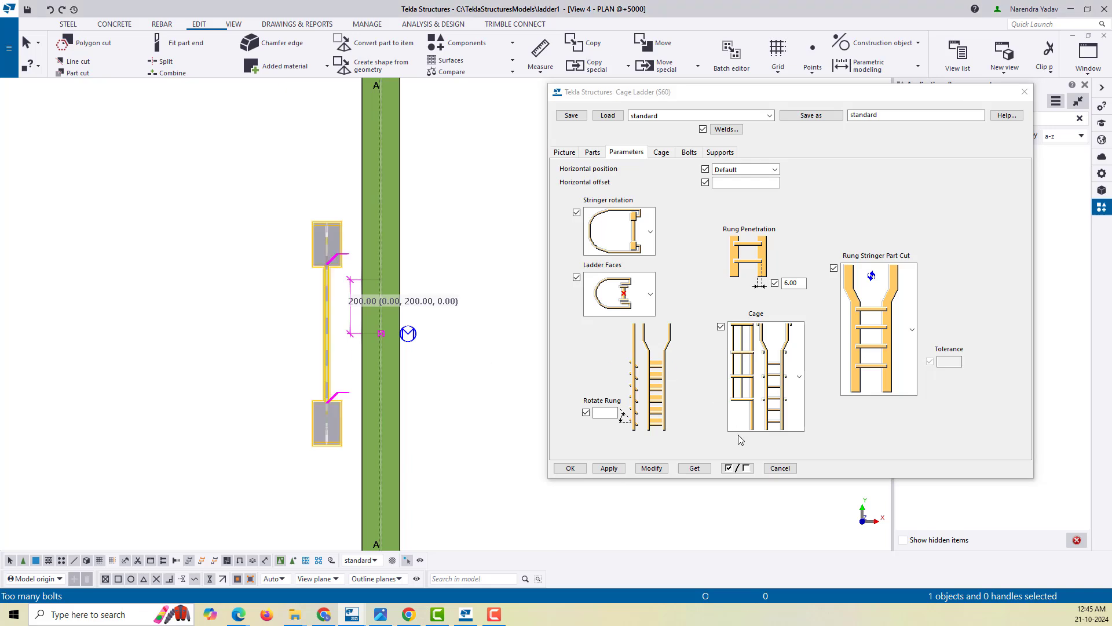
left_click(652, 468)
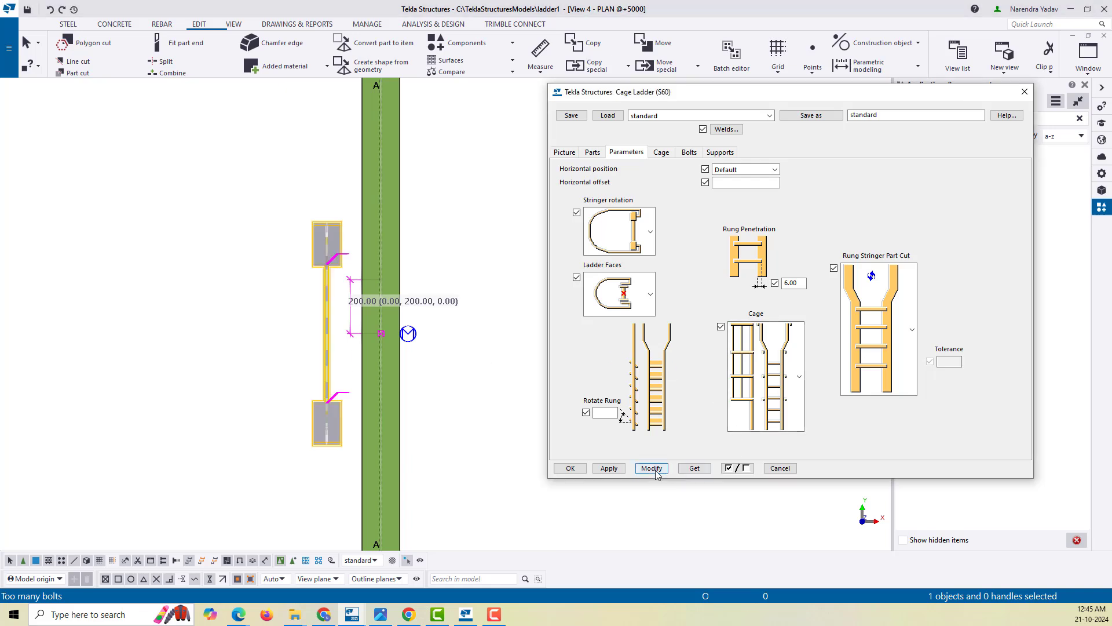
Set the cage's start height above the lower platform elevation to 2500 mm, update the ladder and inspect it in the 3D view
left_click(660, 153)
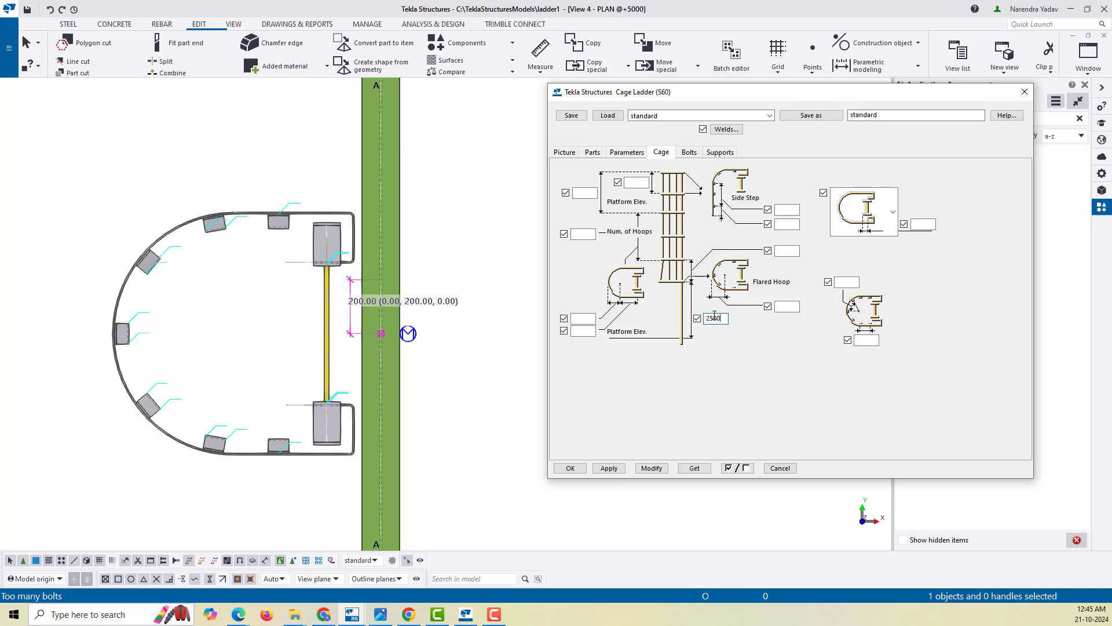
left_click(652, 468)
middle_click_drag(485, 417, 492, 353)
key("ctrl+Tab")
scroll(383, 256, "down", 4)
middle_click_drag(382, 255, 339, 360, "ctrl")
scroll(340, 360, "up", 5)
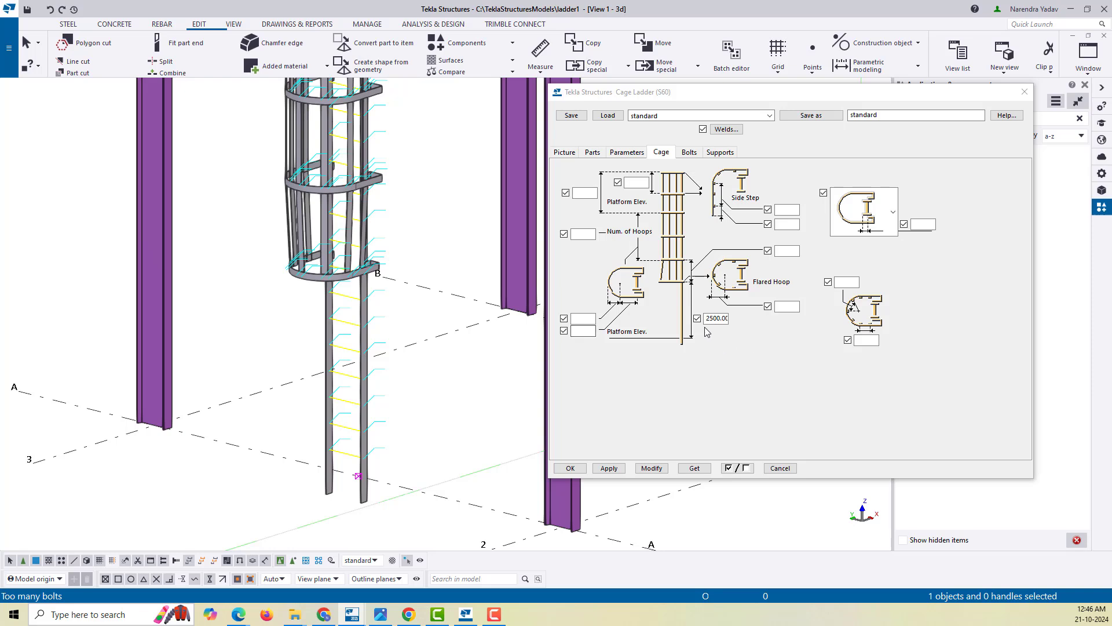
Try a cage start height of 2000 mm above the lower platform elevation on the placed ladder
left_click(706, 318)
key("Delete")
key("Delete")
key("Delete")
key("Delete")
key("Delete")
key("Delete")
key("Delete")
type("2000")
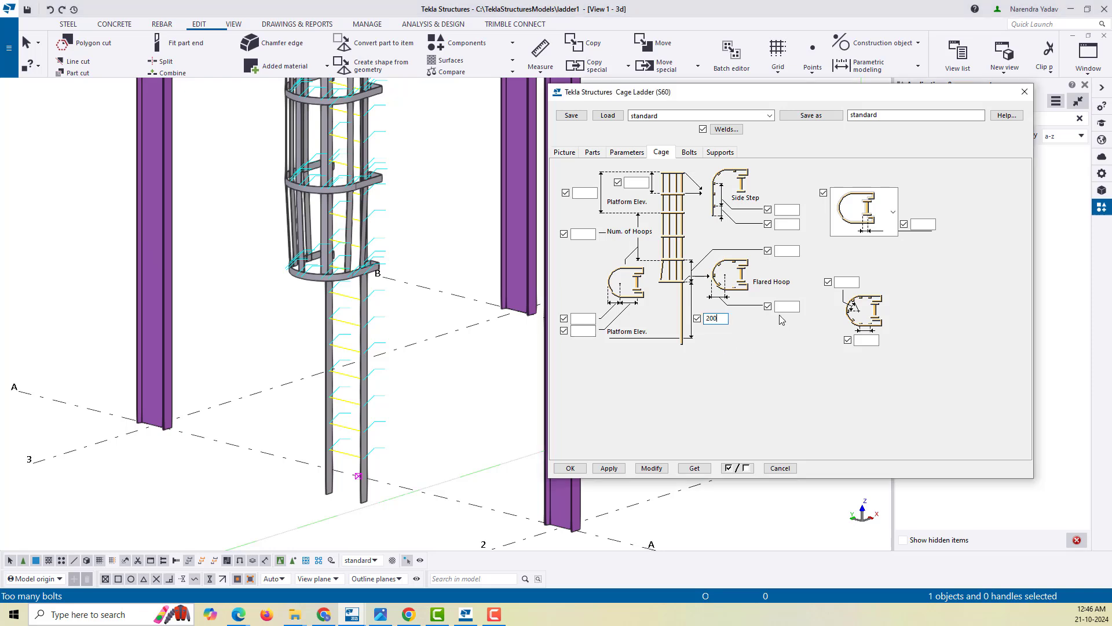
left_click(654, 469)
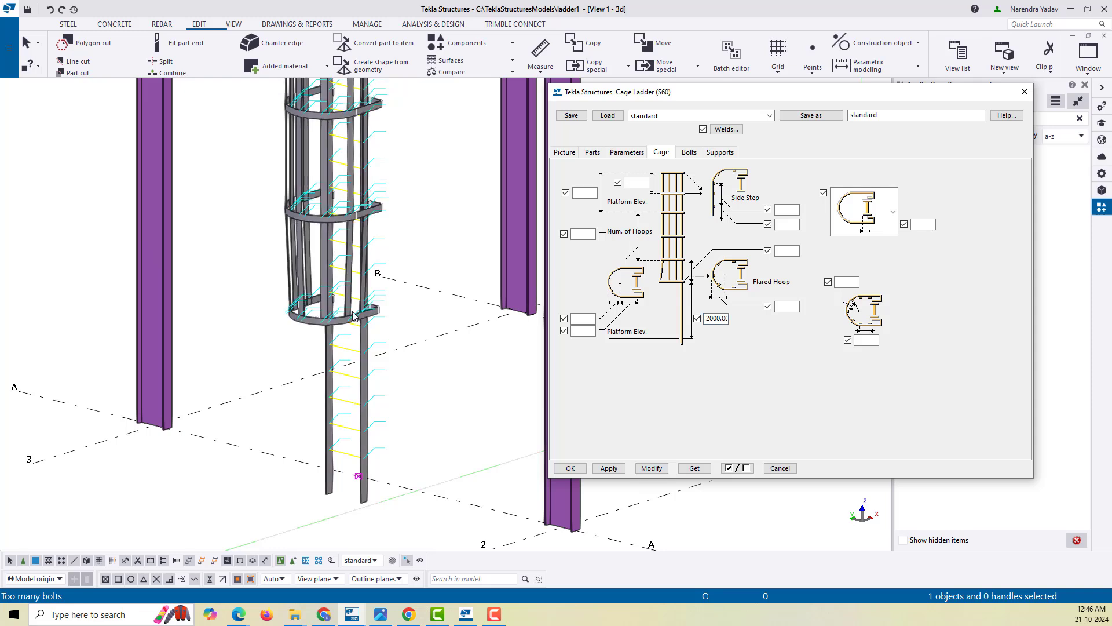
Set the cage's start height back to 2500 mm and update the placed ladder
double_click(716, 318)
type("50")
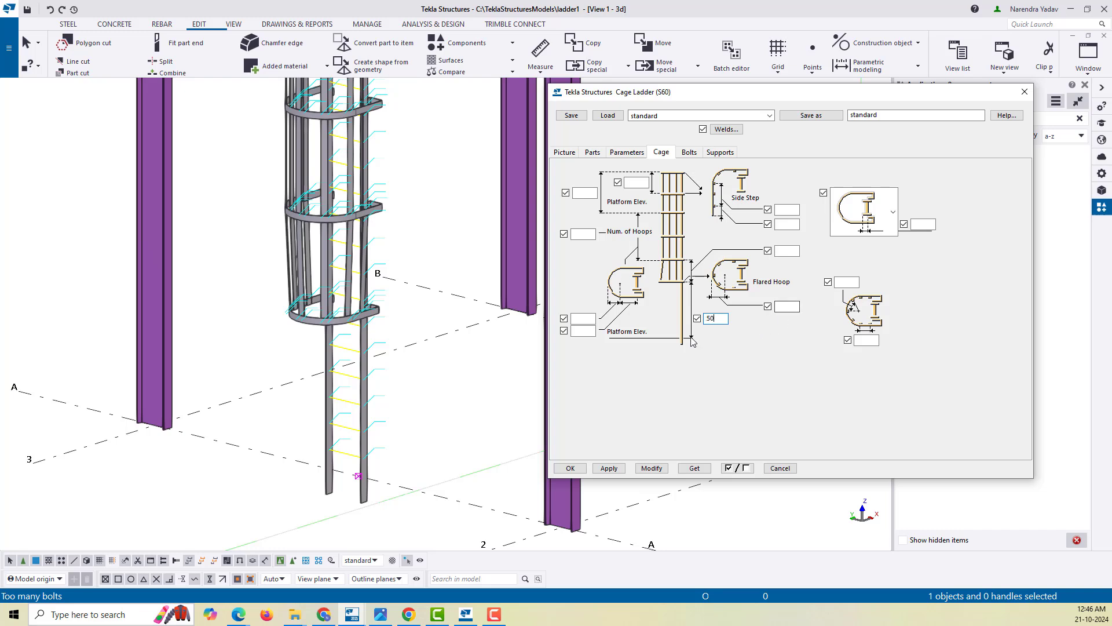
left_click_drag(723, 318, 613, 324)
type("0")
left_click(652, 467)
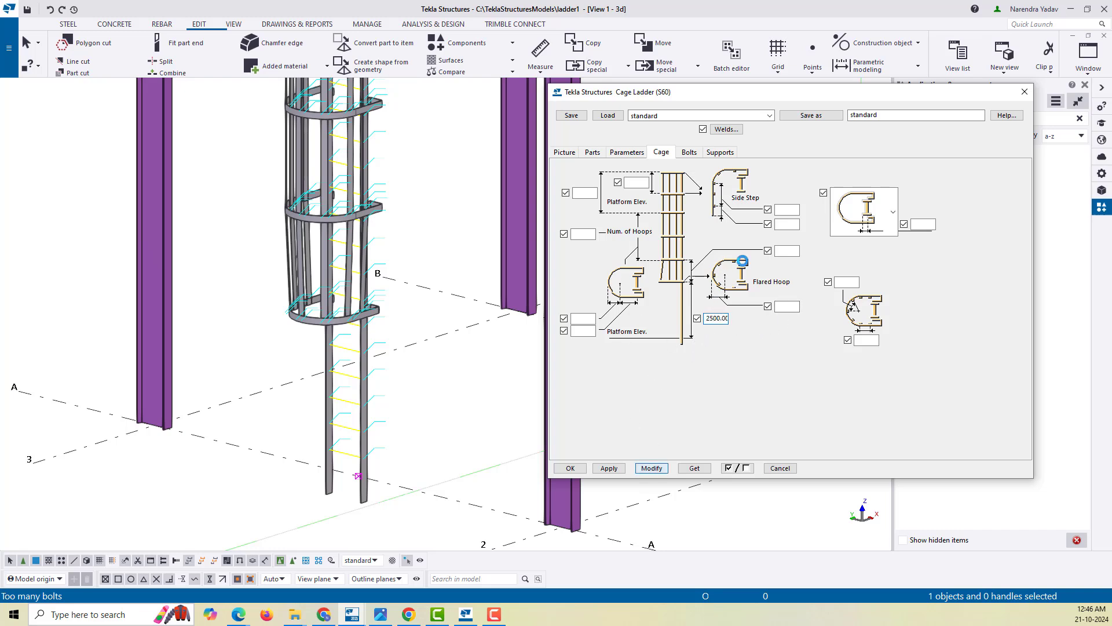
Set the vertical spacing between the cage's two uppermost hoops to 1200 mm and update the placed ladder
left_click(644, 187)
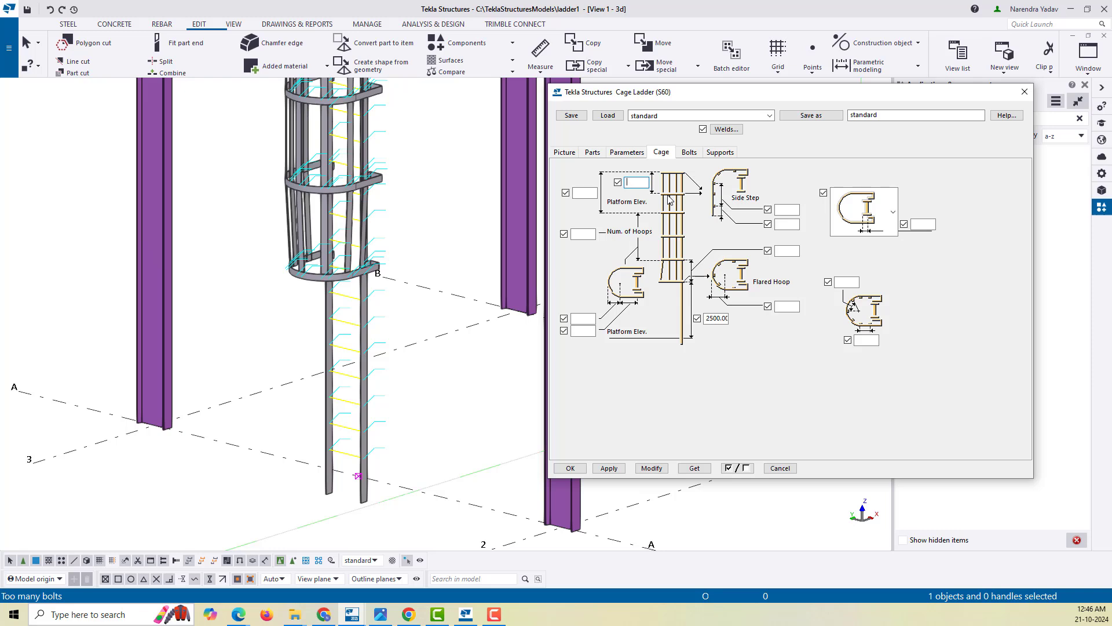
type("00")
scroll(261, 377, "down", 3)
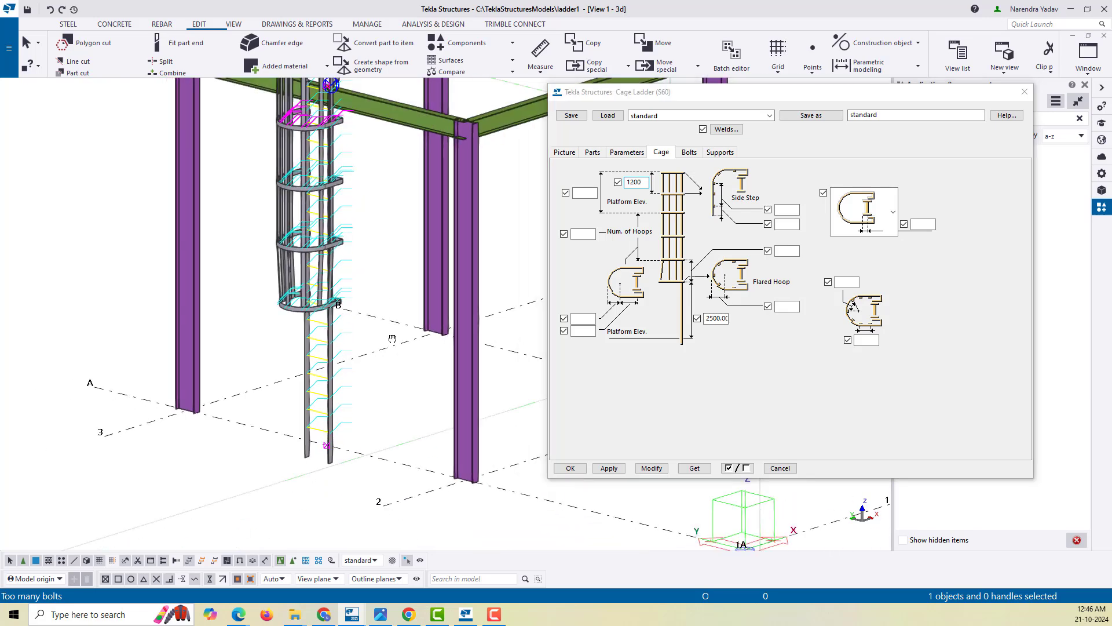
middle_click_drag(286, 139, 311, 281)
scroll(336, 189, "up", 2)
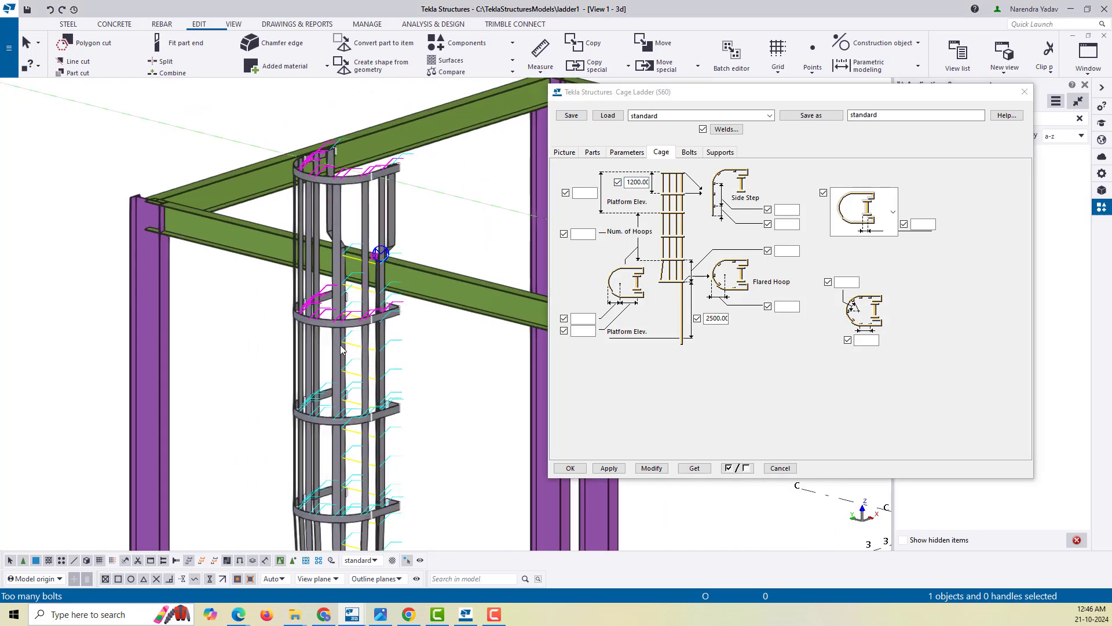
left_click(651, 468)
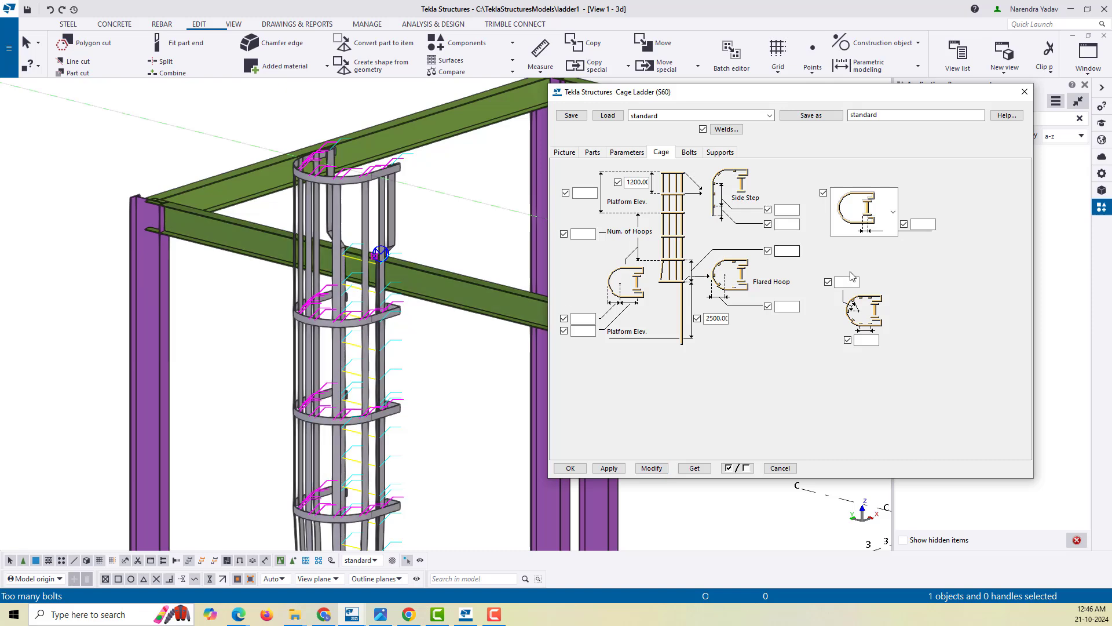
Set the number of hoops to 2, update the placed ladder and check the cage in 3D
left_click(591, 235)
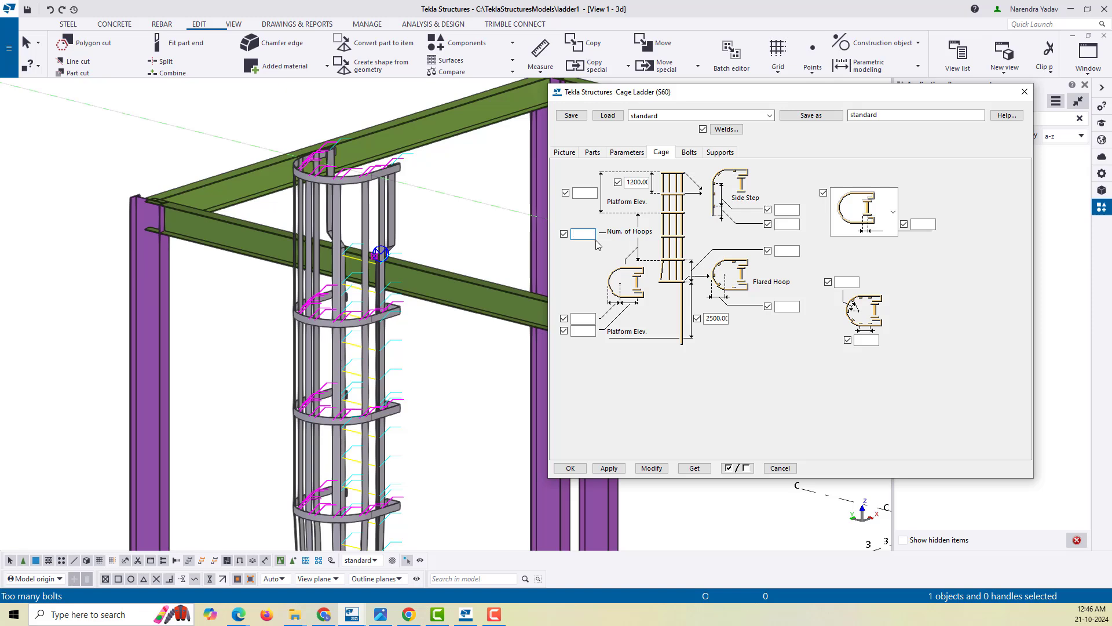
left_click(652, 470)
scroll(408, 332, "down", 2)
middle_click_drag(406, 321, 379, 214)
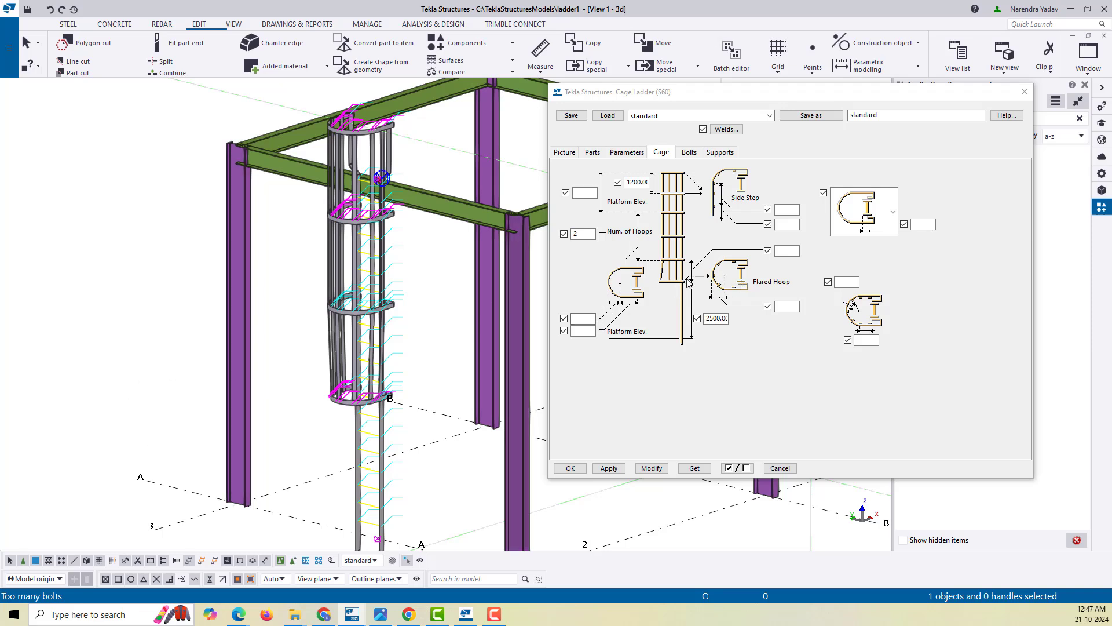
Try 400 mm for the flared bottom hoop's horizontal distance on the placed ladder
left_click(789, 306)
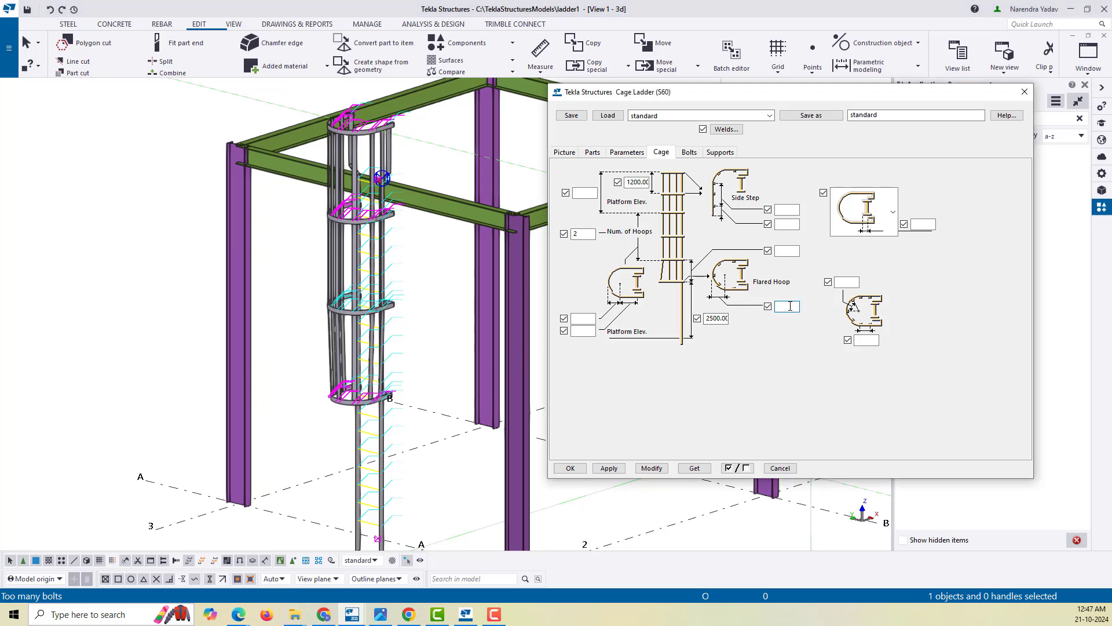
left_click(651, 468)
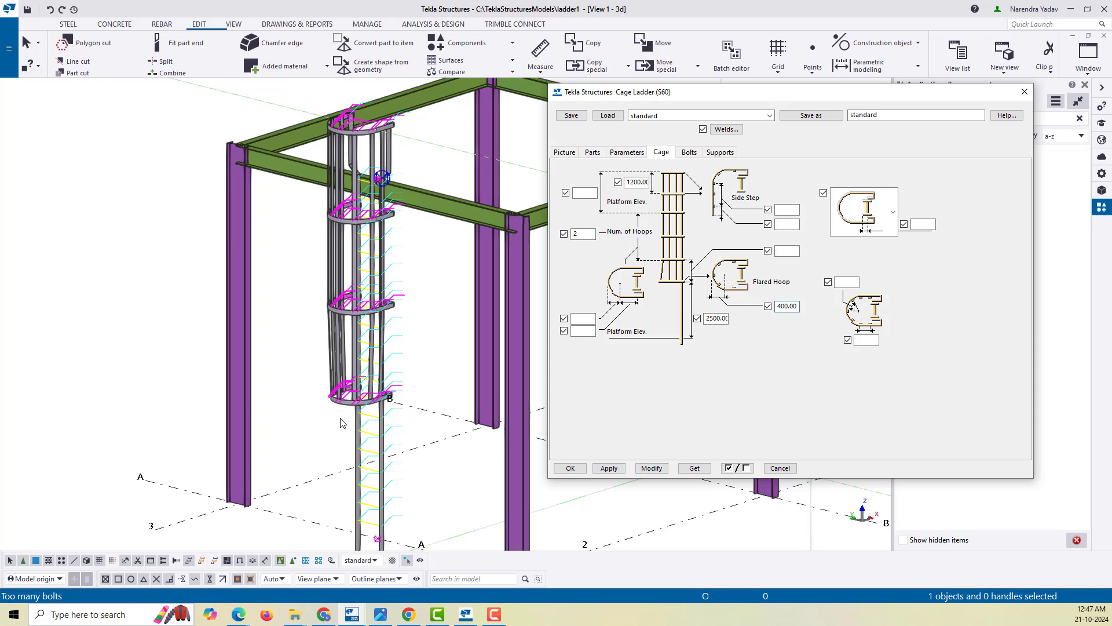
Set the flared bottom hoop's horizontal distance to 600 mm and update the placed ladder
left_click_drag(800, 308, 730, 308)
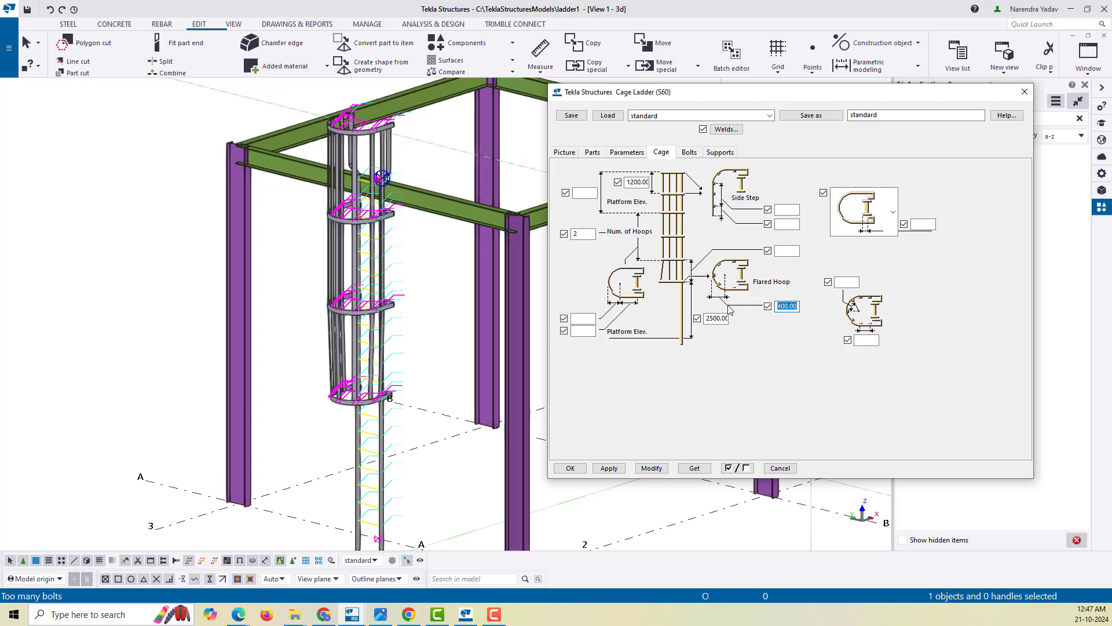
type("600")
left_click(652, 469)
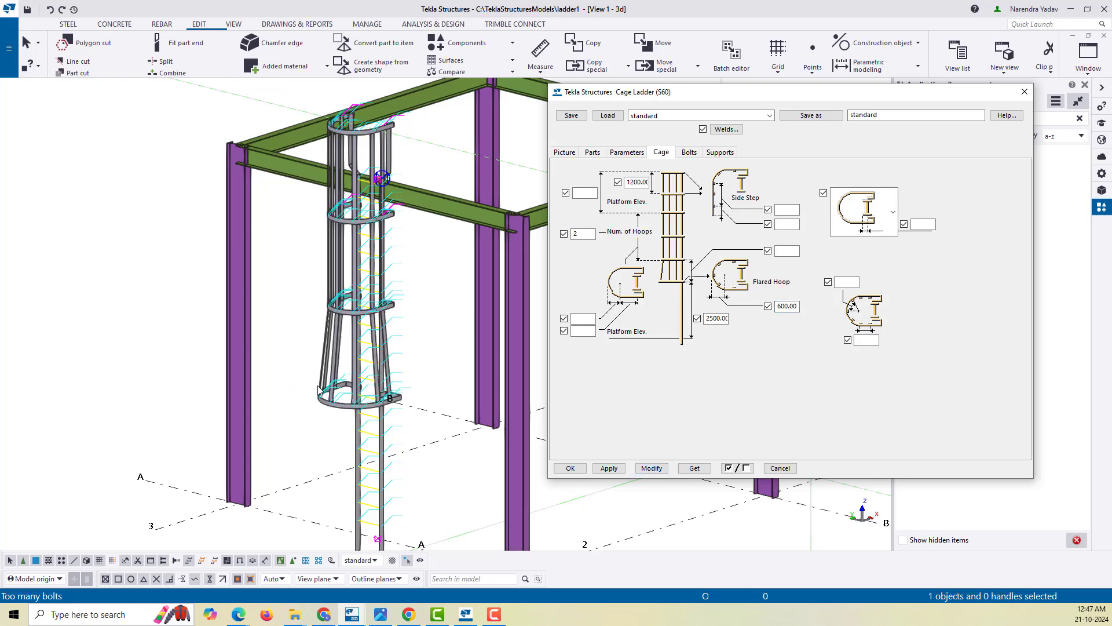
Examine the flared bottom hoop and the whole cage in 3D, close up and from above
middle_click_drag(431, 400, 340, 352)
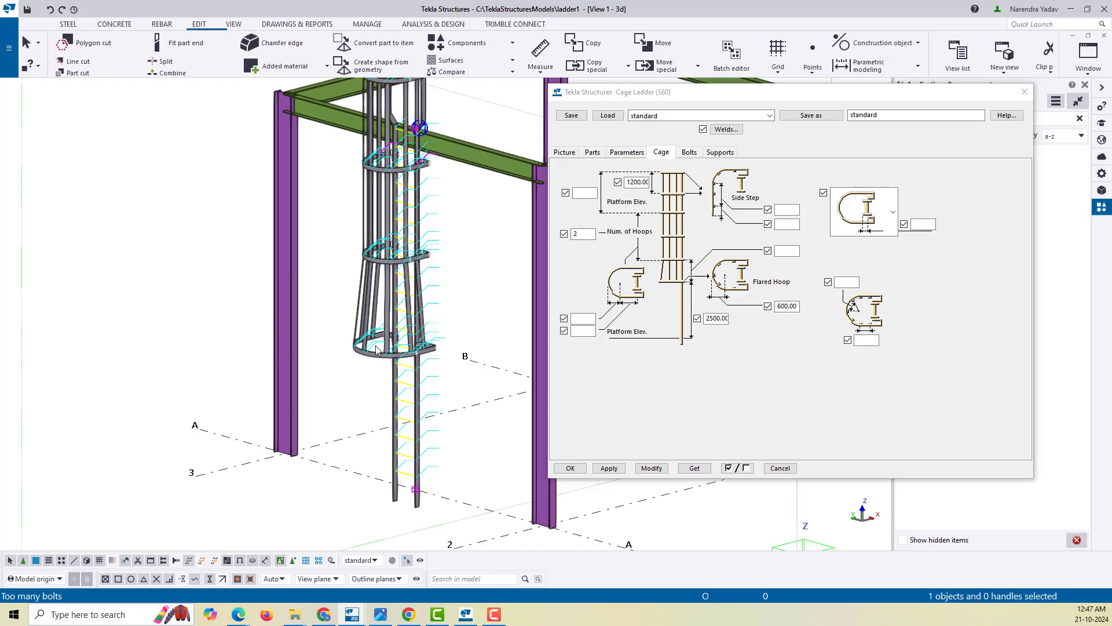
scroll(406, 352, "up", 5)
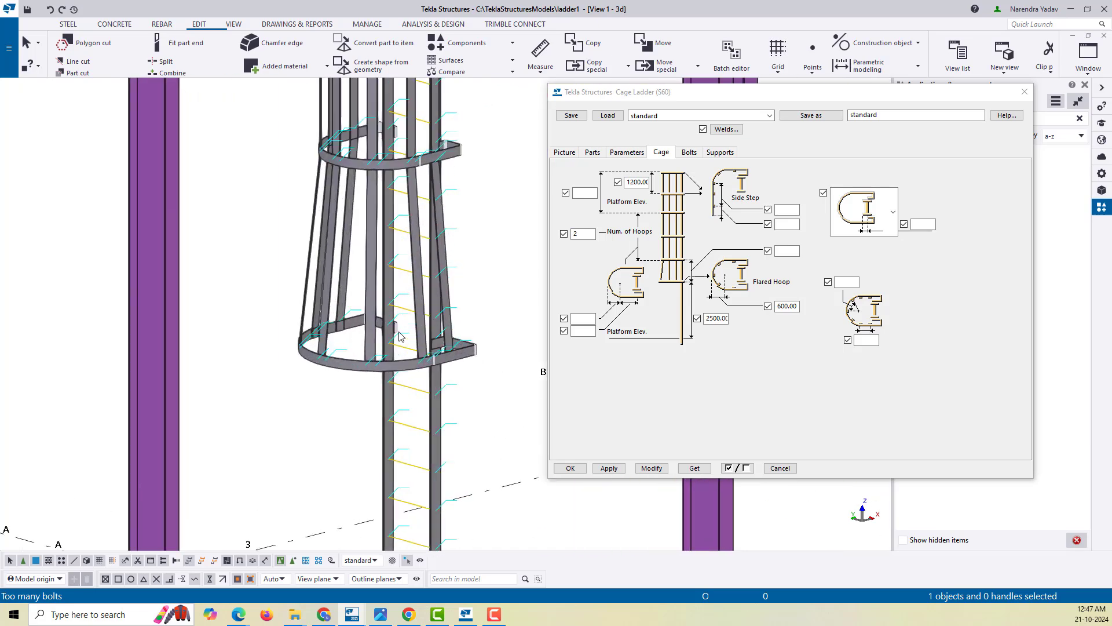
scroll(351, 243, "down", 6)
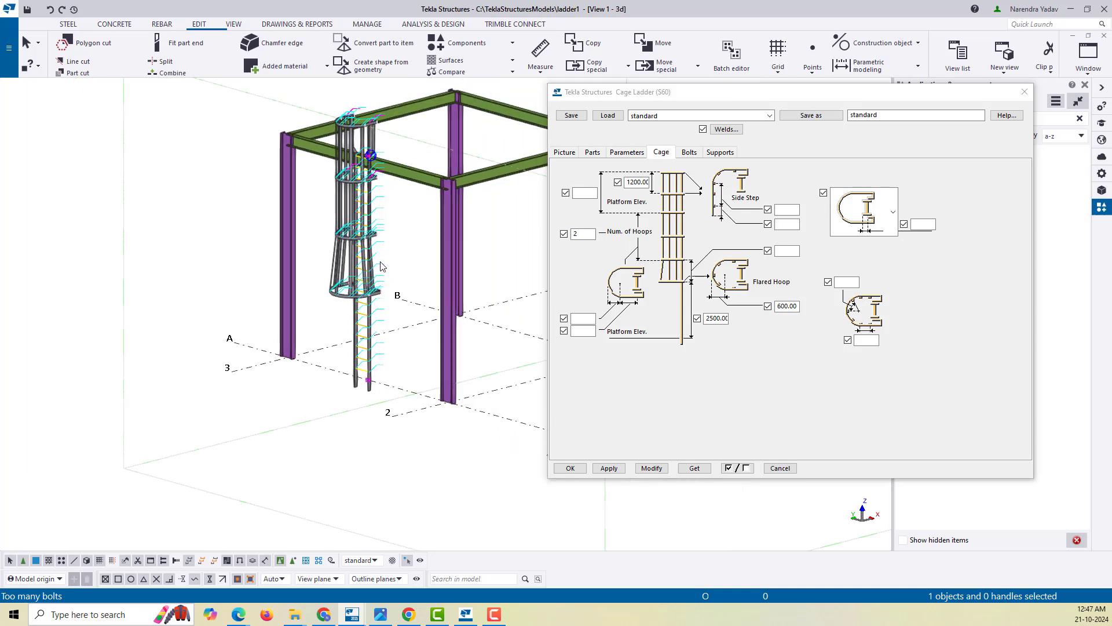
middle_click_drag(381, 267, 378, 391, "ctrl")
middle_click_drag(380, 293, 378, 471)
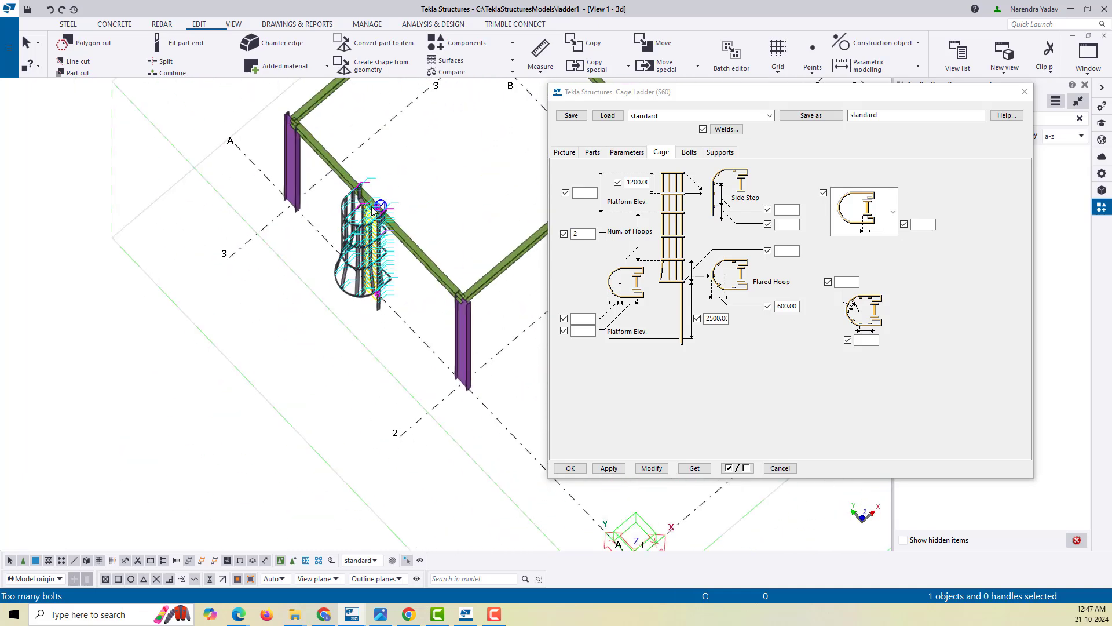
scroll(379, 212, "up", 4)
middle_click_drag(376, 197, 393, 154, "ctrl")
scroll(393, 154, "down", 4)
middle_click_drag(395, 220, 385, 112)
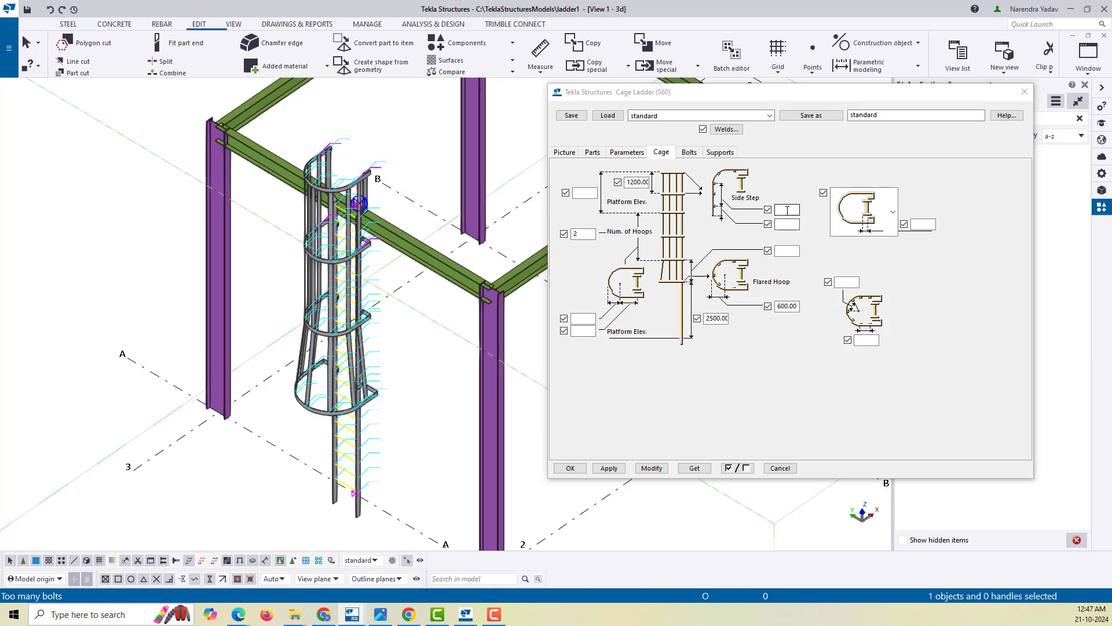
left_click(630, 153)
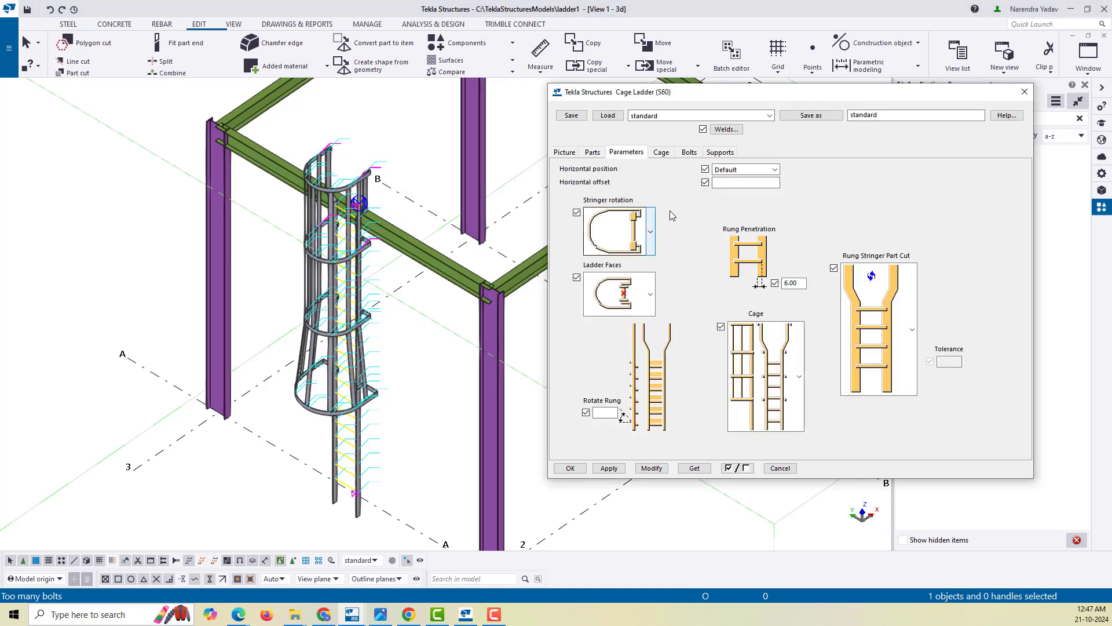
left_click(595, 155)
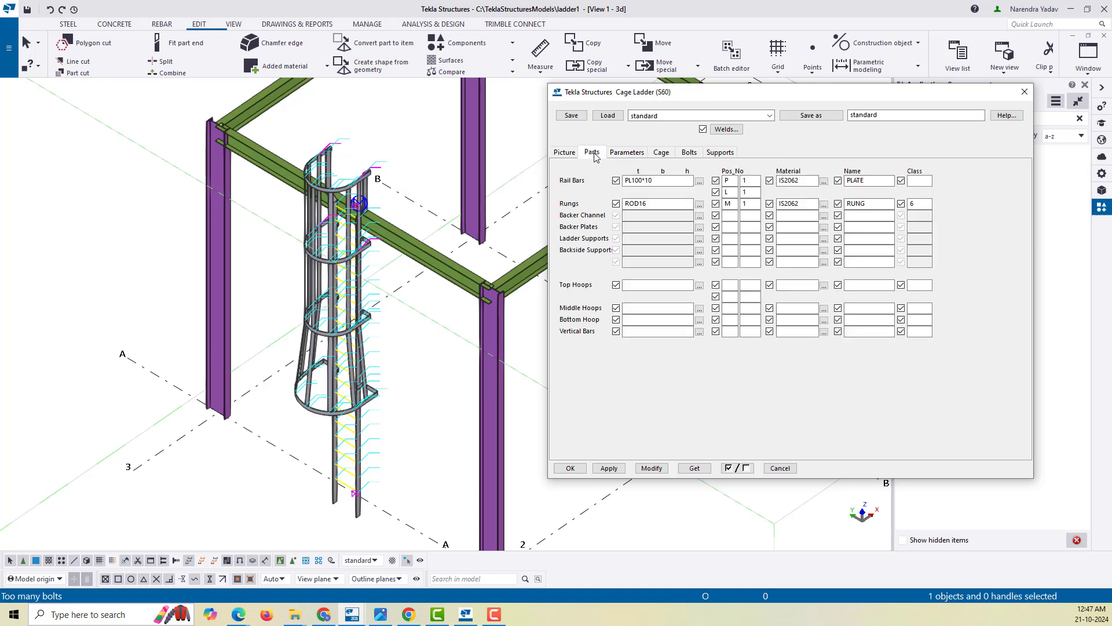
left_click(642, 153)
left_click(661, 153)
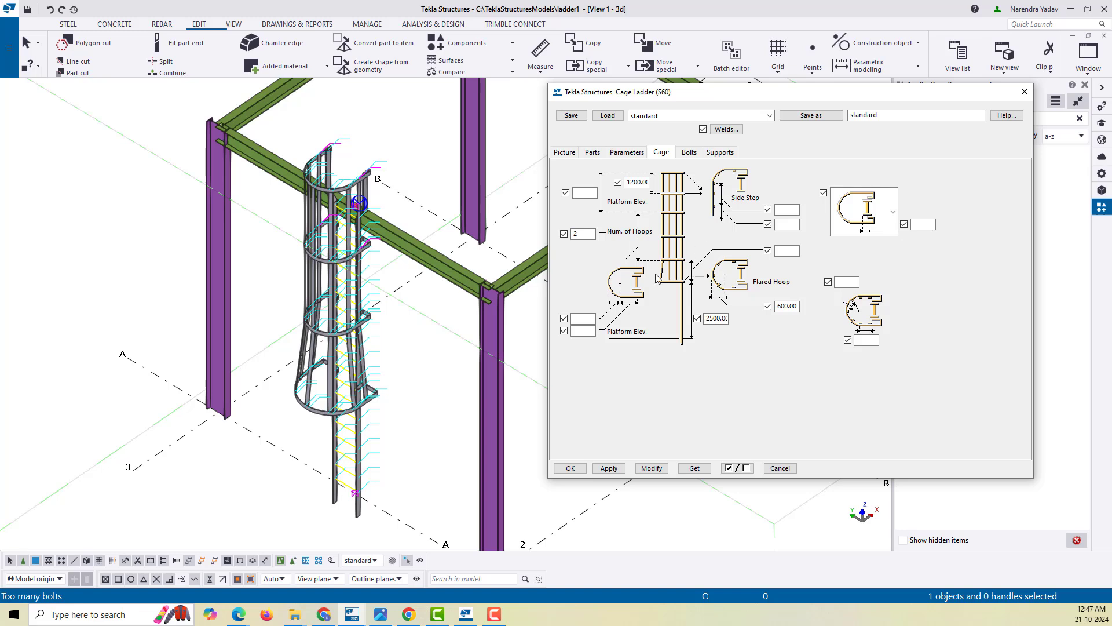
Try 2500 mm for the vertical distance from the cage's top hoop to the next hoop on the placed ladder
left_click(589, 195)
left_click(660, 470)
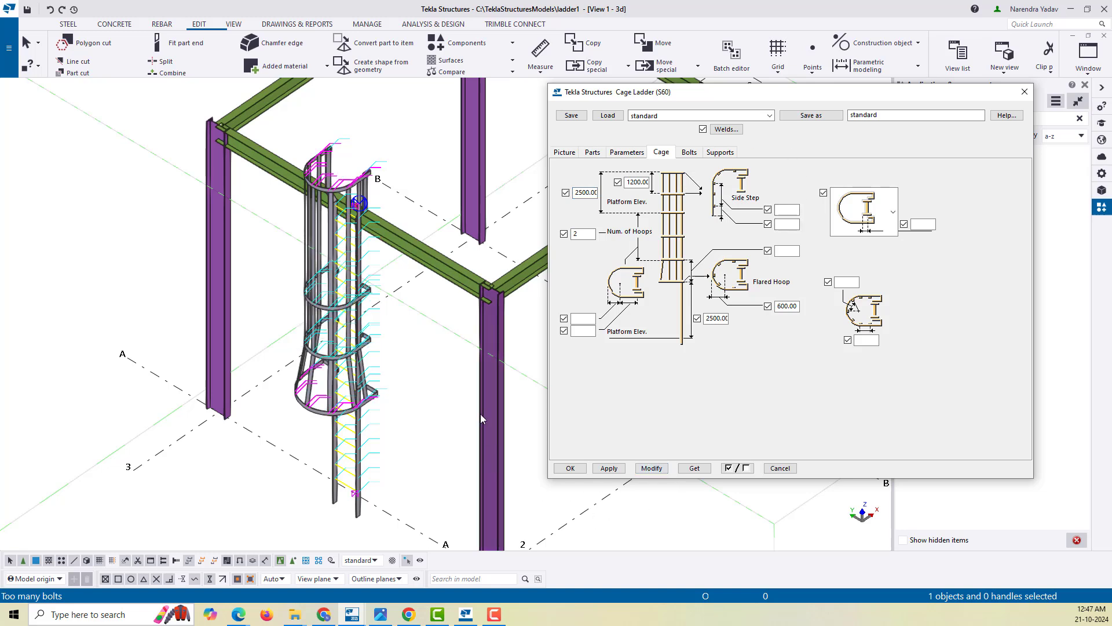
Set the vertical distance from the cage's top hoop to the next hoop to 1800 mm and update the placed ladder
left_click(568, 193)
left_click_drag(575, 193, 636, 192)
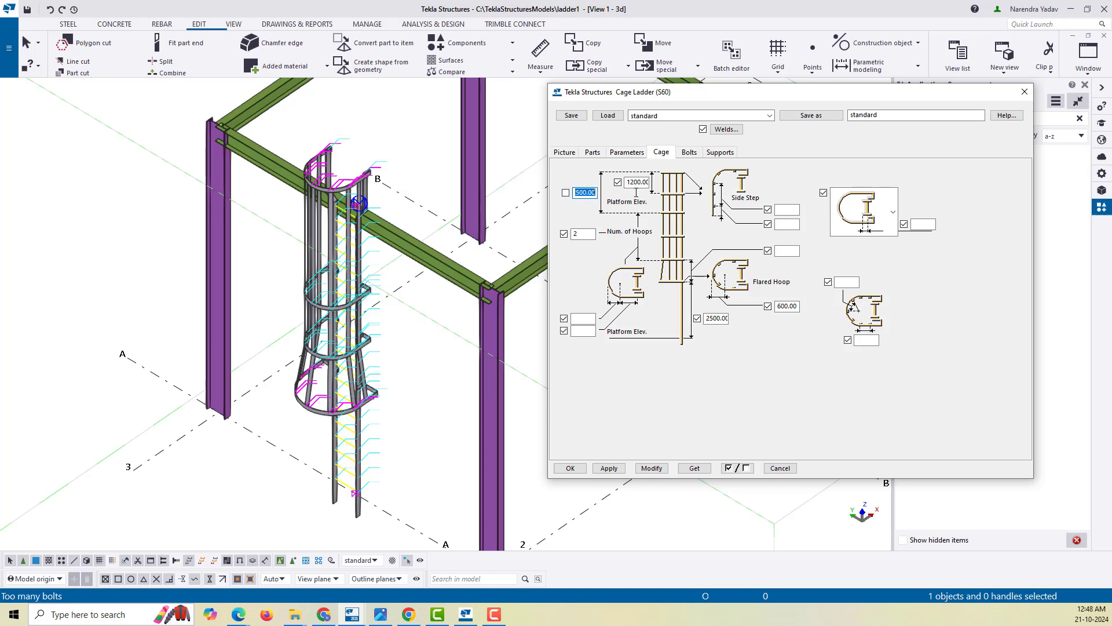
type("18")
left_click(660, 468)
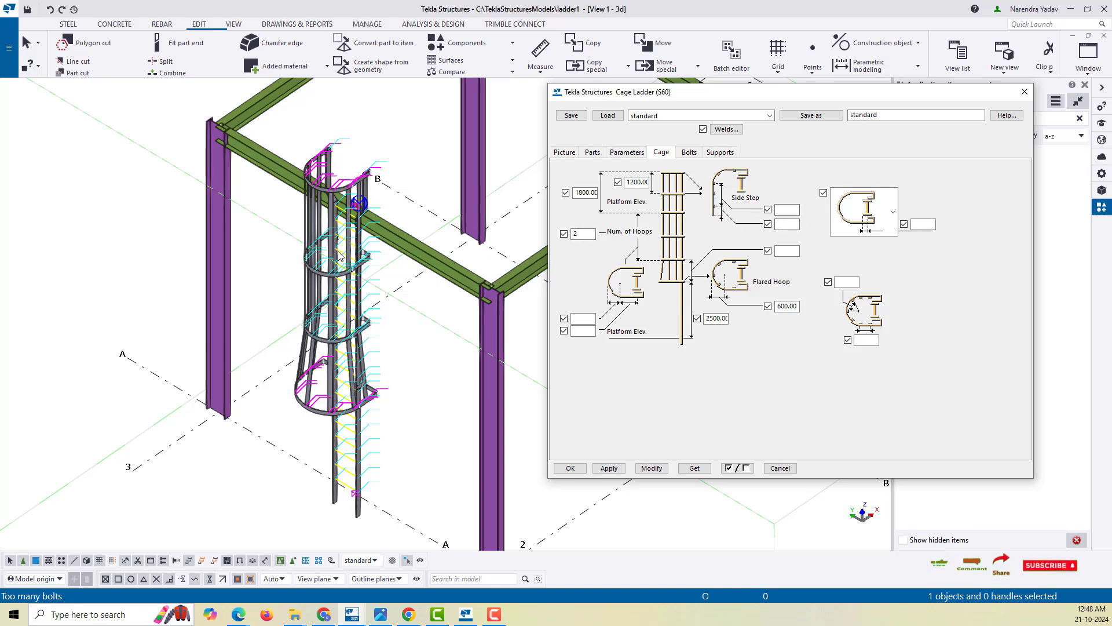
Assign the PL plate profile from the profile catalog to the cage's top hoops
left_click(592, 151)
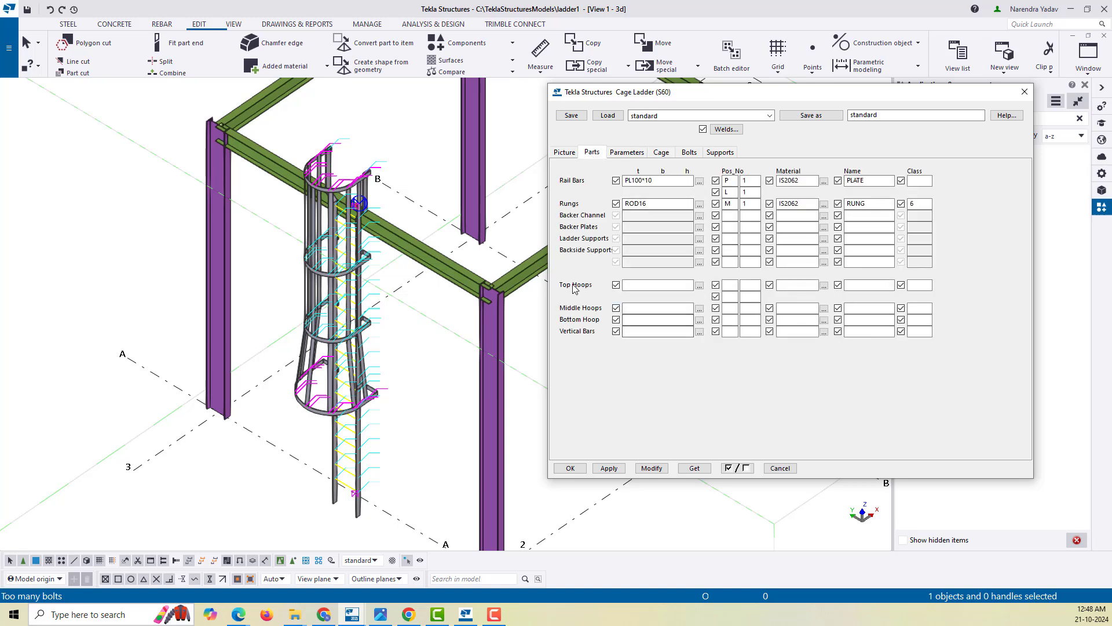
left_click(631, 285)
left_click(699, 285)
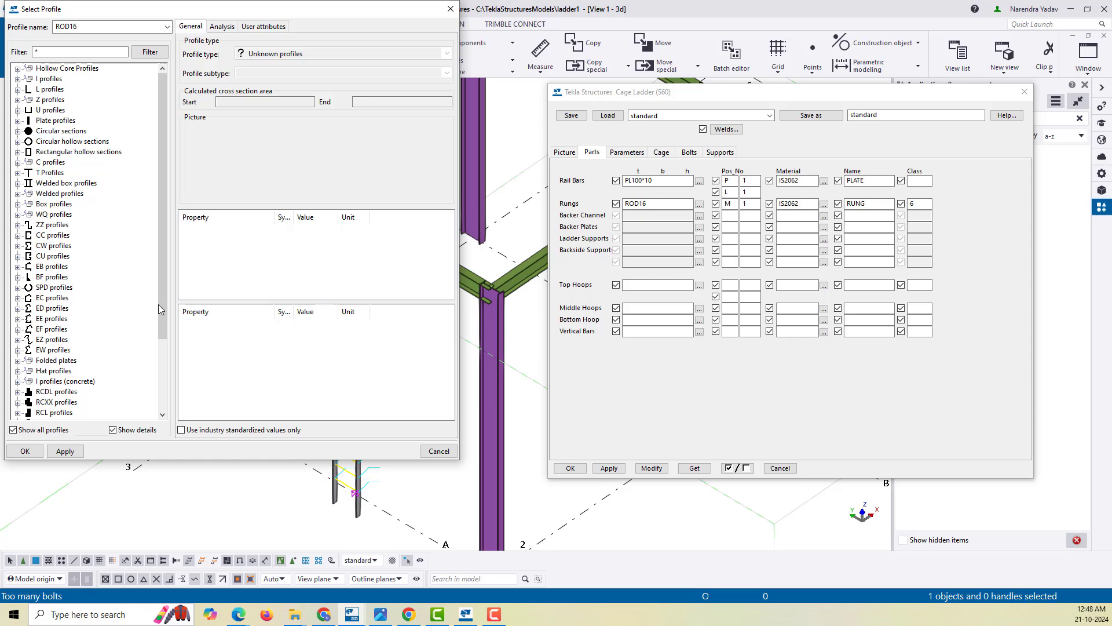
left_click(18, 120)
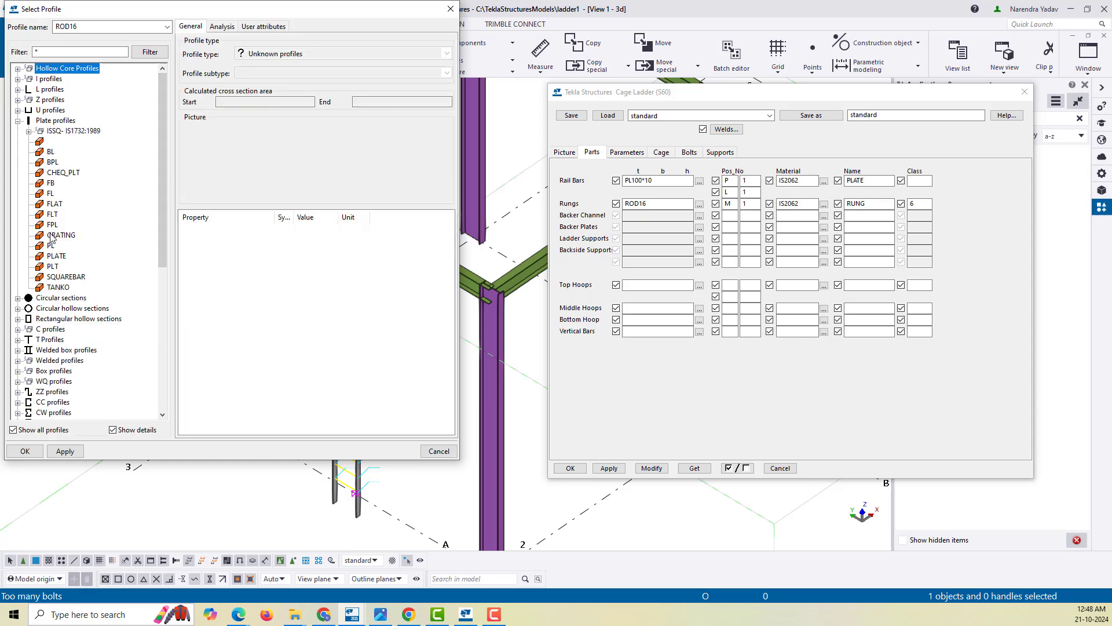
double_click(51, 246)
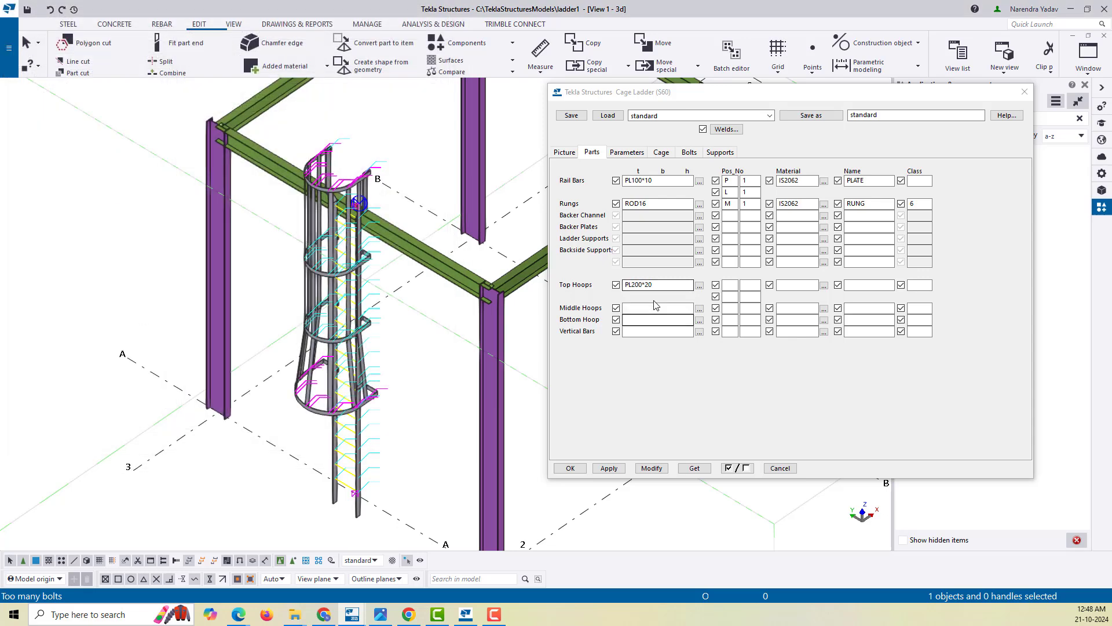
Resize the top hoops' profile to PL60*6, update the placed ladder and check the top hoop in 3D
left_click(639, 287)
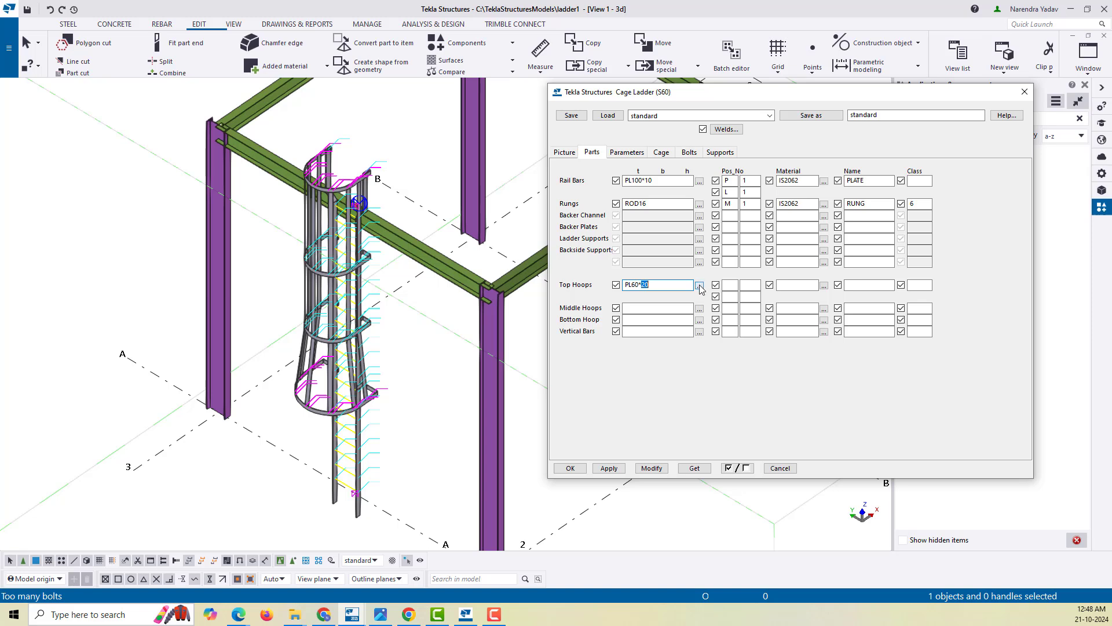
left_click(652, 468)
scroll(325, 198, "up", 10)
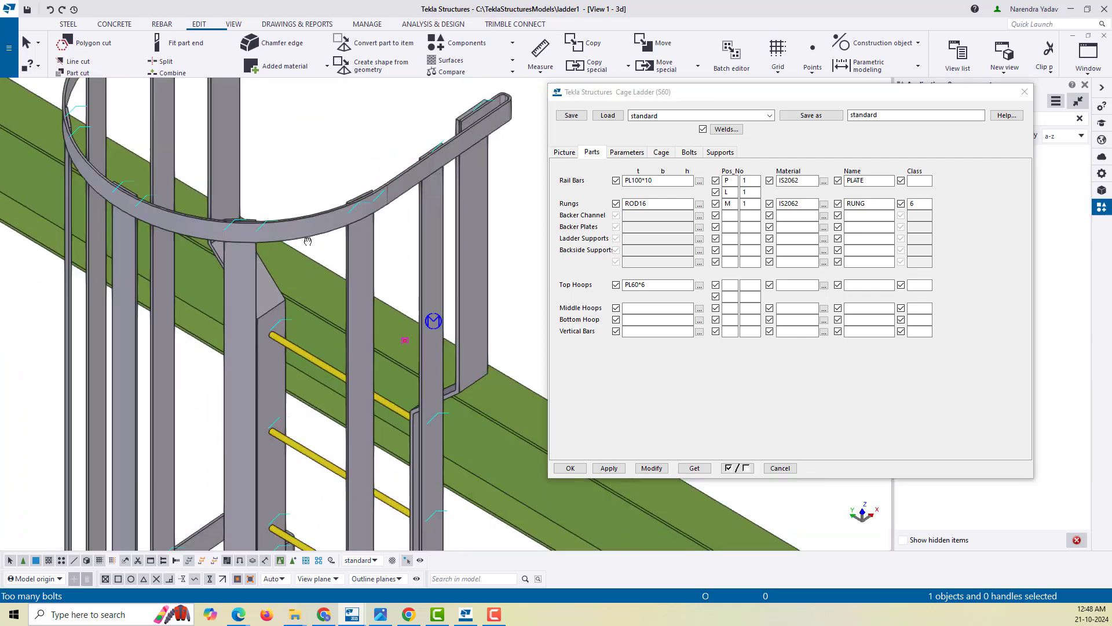
scroll(377, 162, "up", 5)
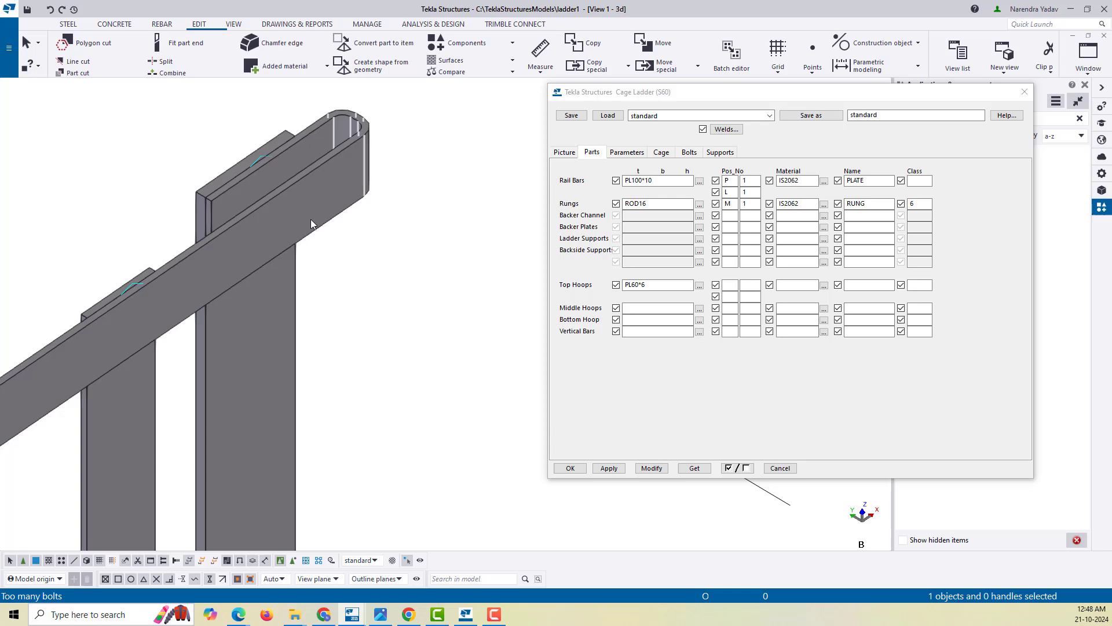
scroll(346, 186, "down", 12)
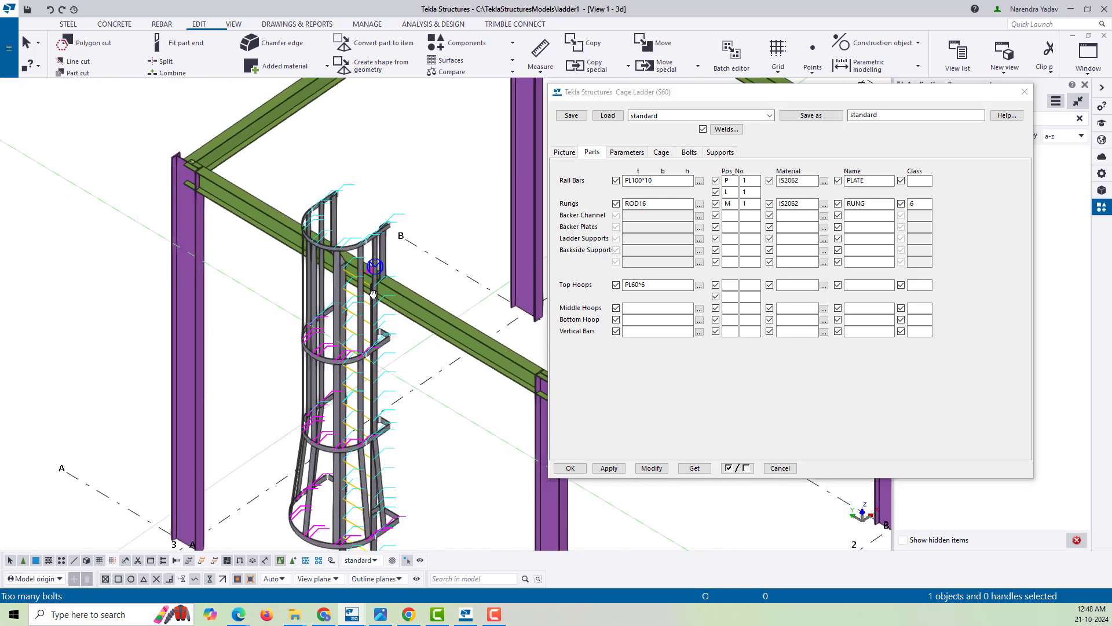
middle_click_drag(373, 294, 380, 255)
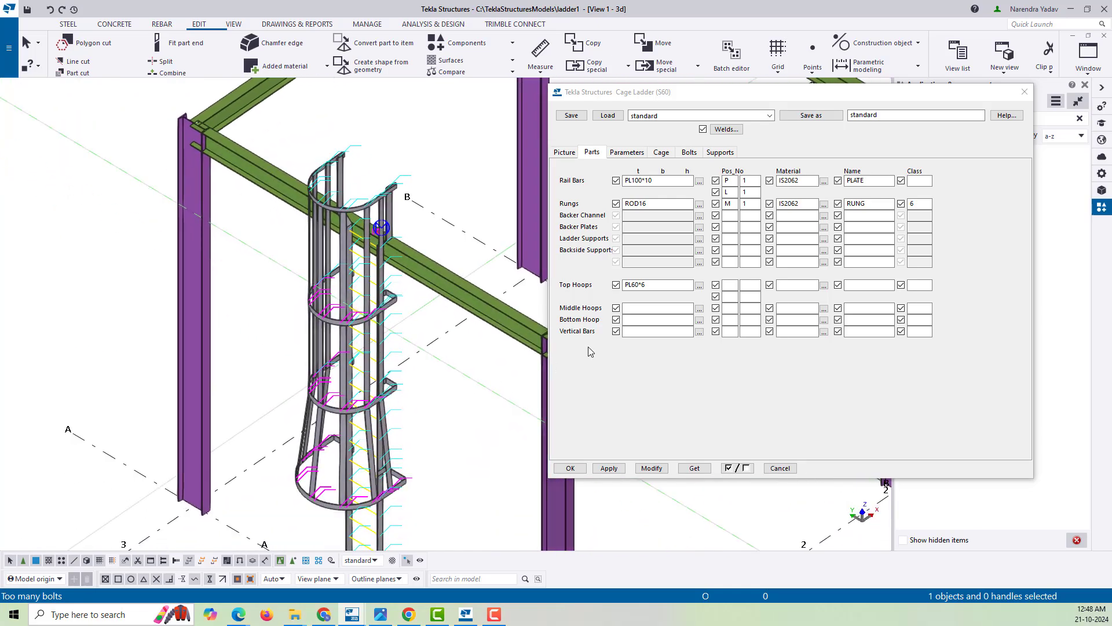
Copy the top hoops' profile PL60*6 to the middle hoops and the bottom hoop
double_click(643, 284)
key("ctrl+c")
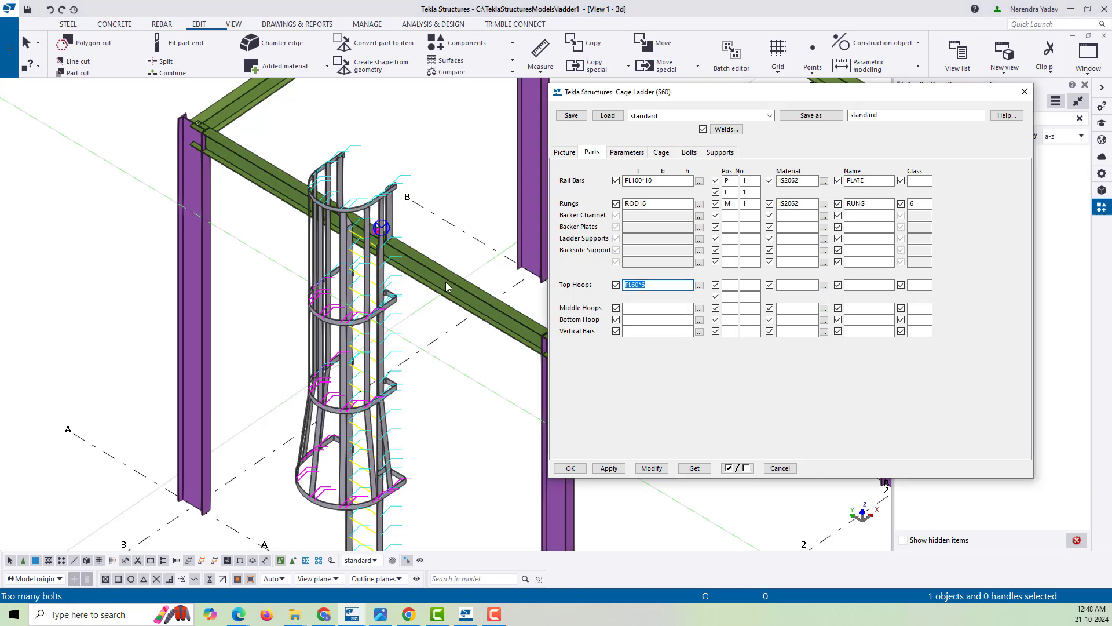
left_click(637, 308)
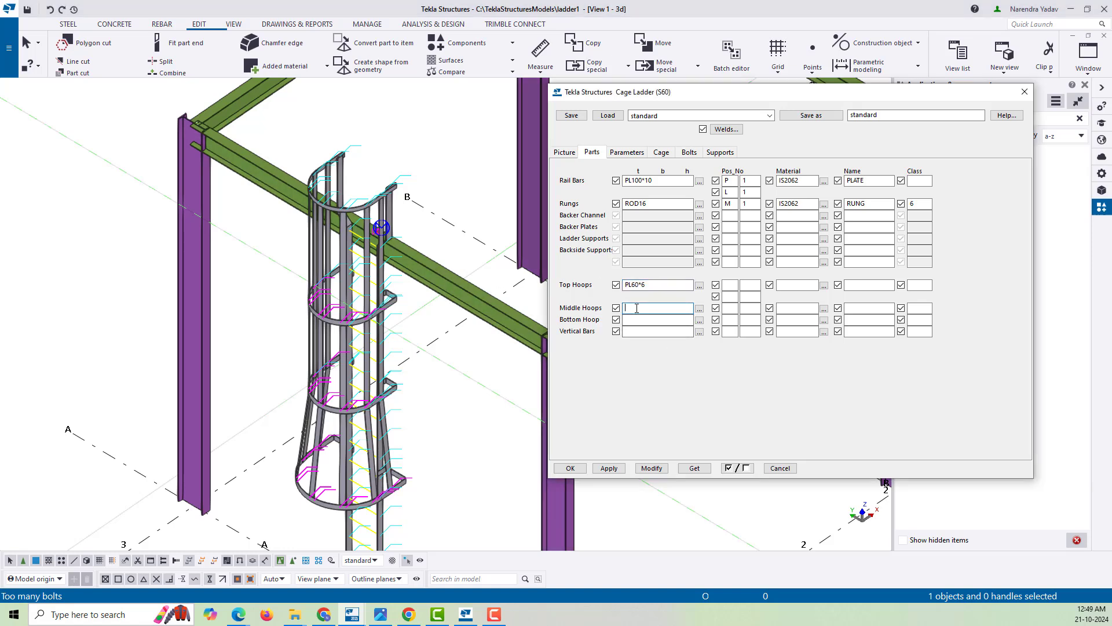
key("ctrl+v")
left_click(637, 320)
key("ctrl+v")
Try profile PL60*6 for the vertical bars, clear it again and update the placed ladder
left_click(640, 332)
key("ctrl+v")
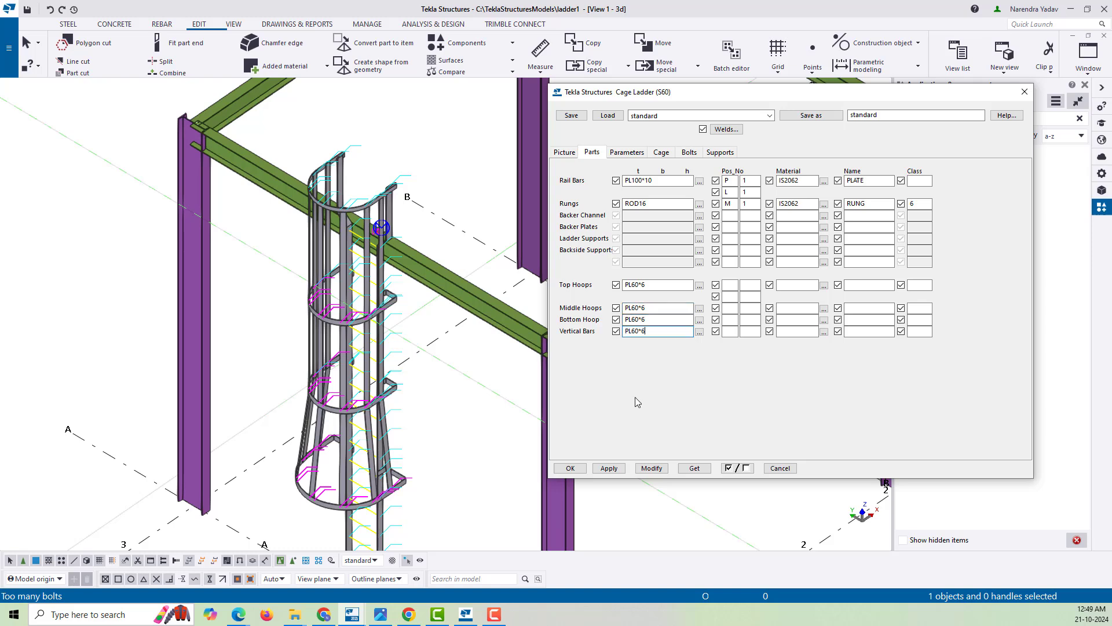
double_click(646, 332)
key("Delete")
left_click(651, 468)
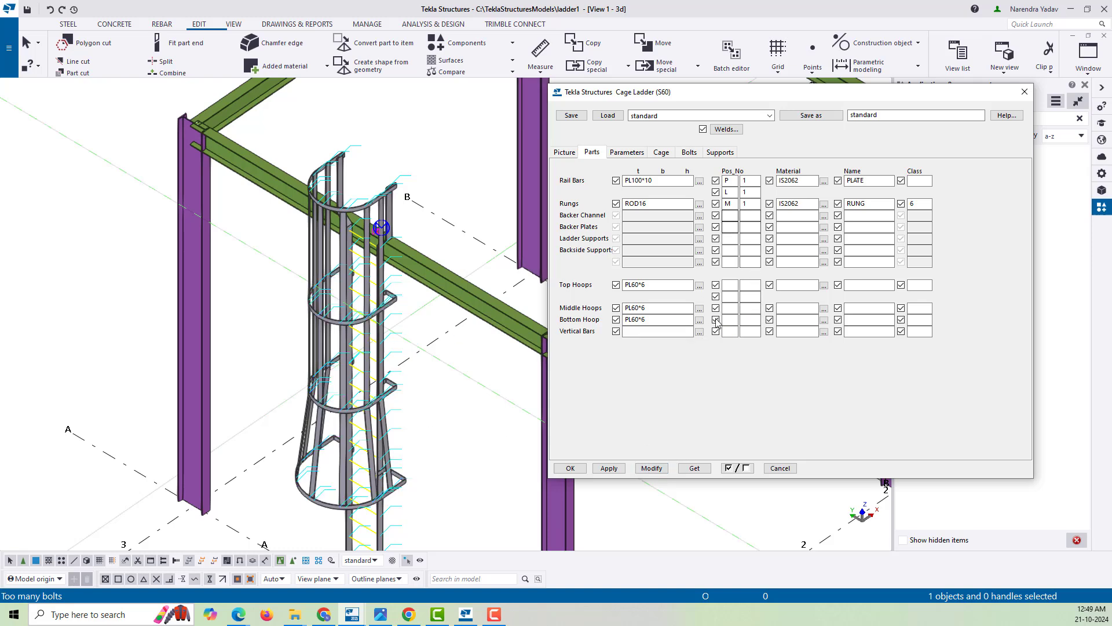
Set the position number prefix to P and the start number to 1 for the top, middle and bottom hoops
left_click(735, 286)
left_click(752, 309)
type("1")
left_click(750, 320)
type("1")
Copy the rungs' material IS2062 to the top, middle and bottom hoops
left_click(792, 284)
double_click(792, 203)
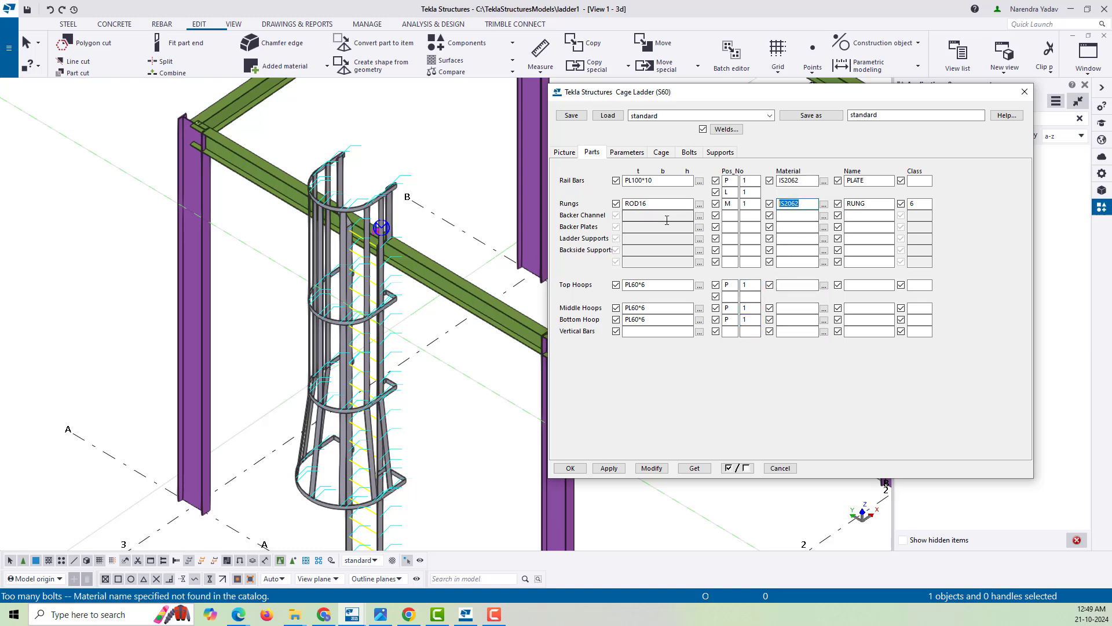
left_click(786, 285)
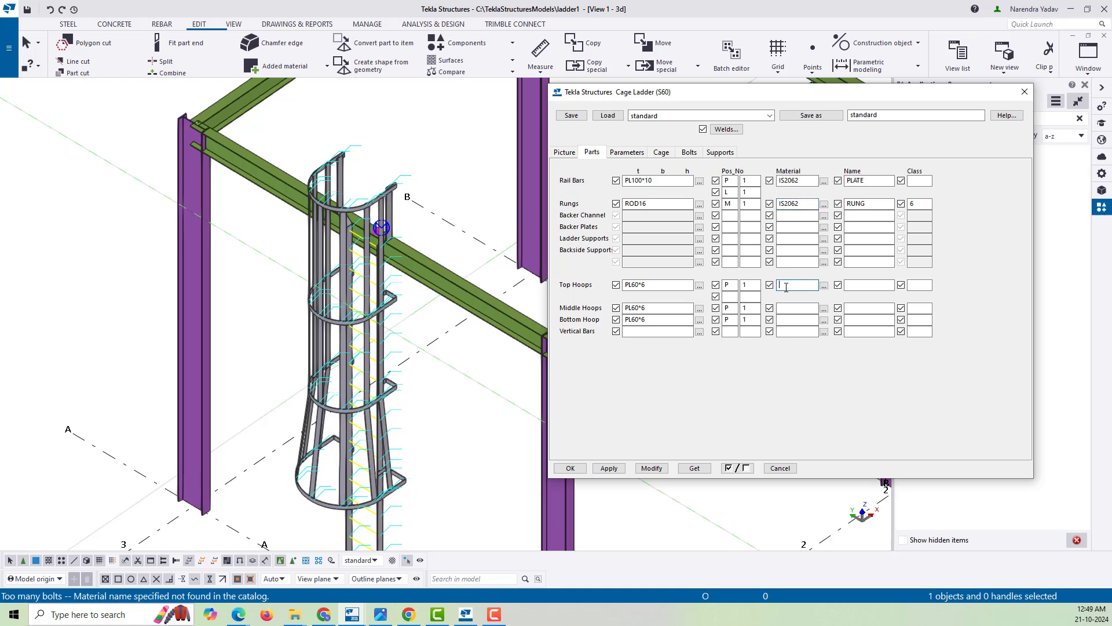
left_click(791, 307)
Copy the rail bars' name PLATE to the top, middle and bottom hoops
double_click(857, 180)
key("ctrl+c")
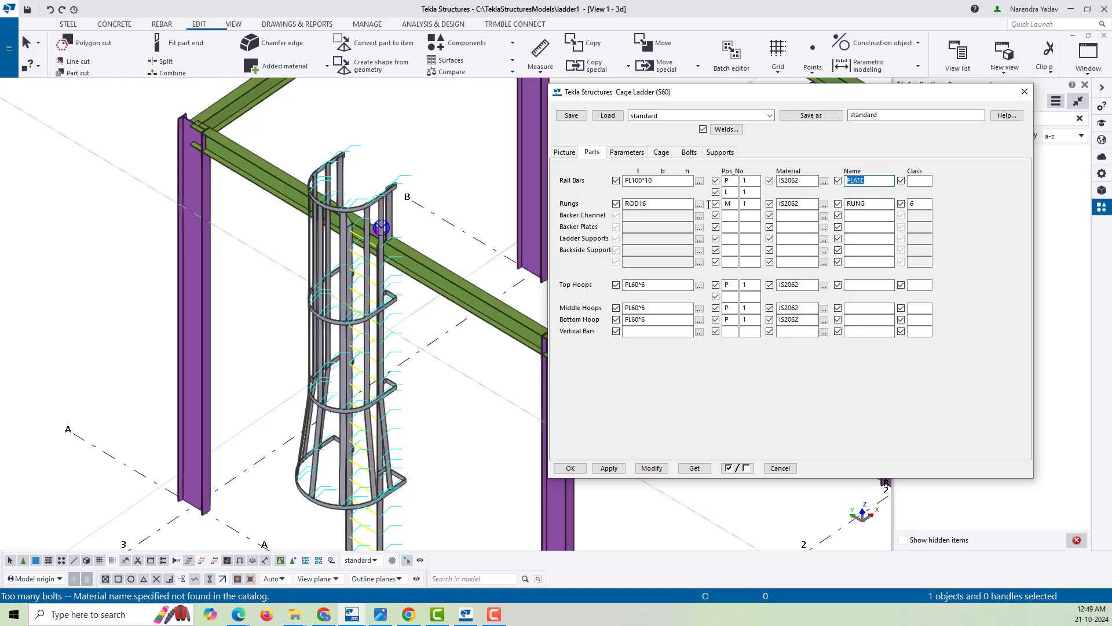
left_click(854, 285)
left_click(860, 307)
key("ctrl+v")
left_click(861, 319)
key("ctrl+v")
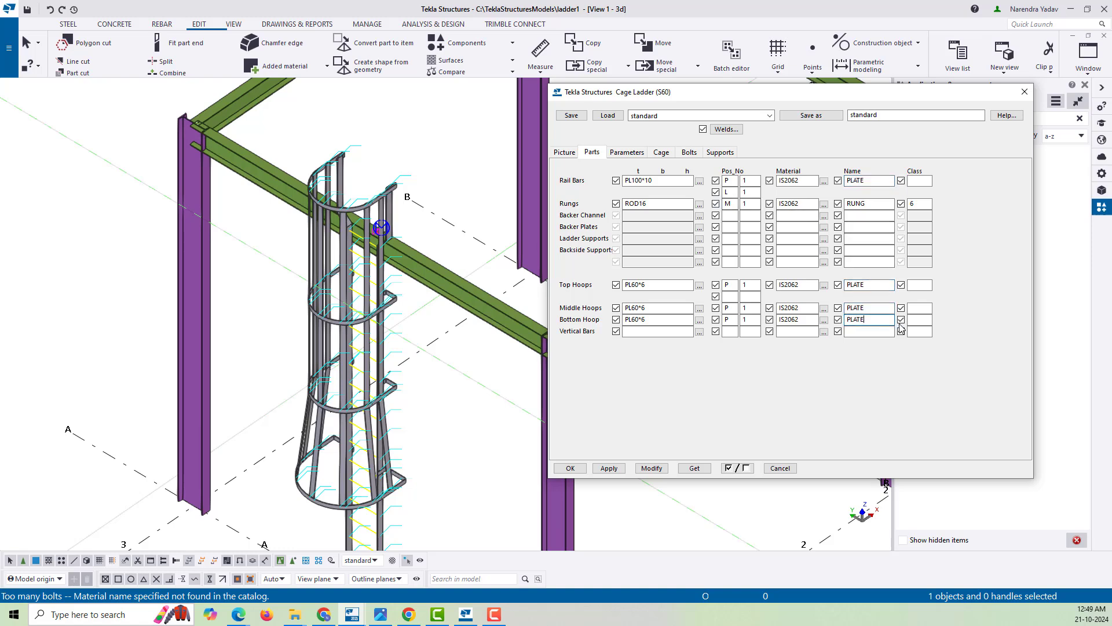
Set class 12 for the top, middle and bottom hoops, update the placed ladder and check the cage in 3D
left_click(924, 307)
left_click(915, 320)
type("12")
left_click(915, 285)
type("12")
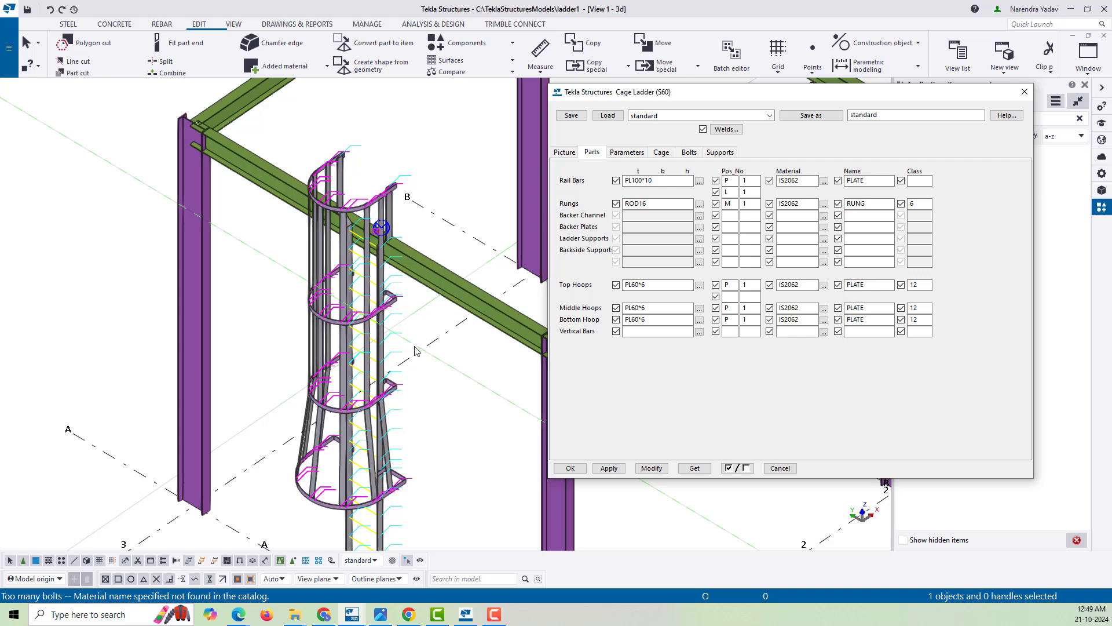
middle_click_drag(415, 349, 415, 335)
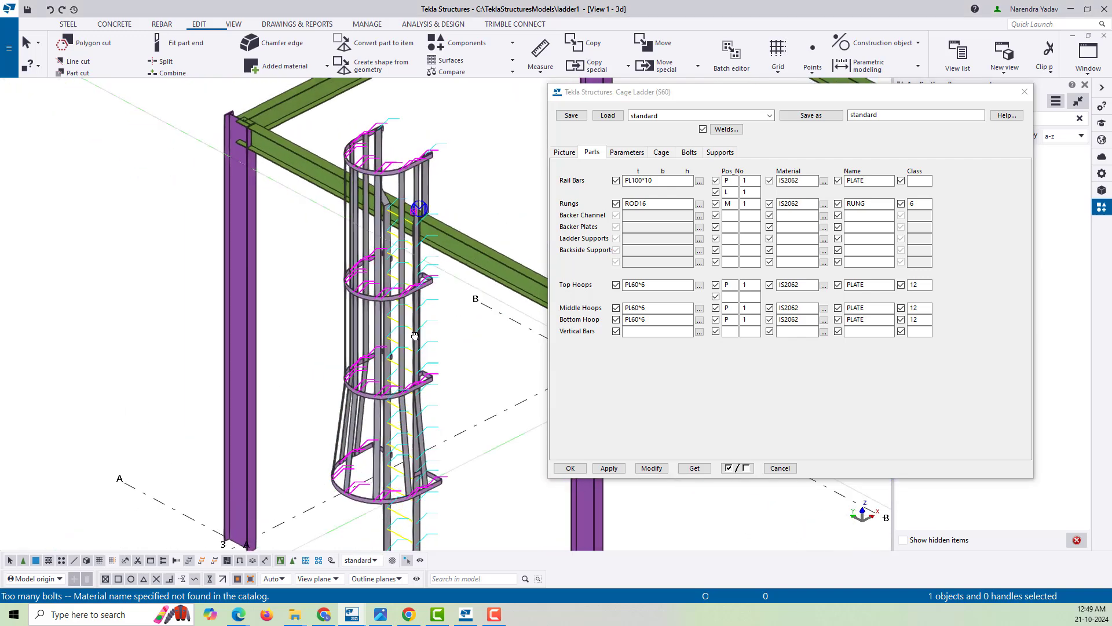
left_click(311, 321)
left_click(374, 250)
left_click(658, 465)
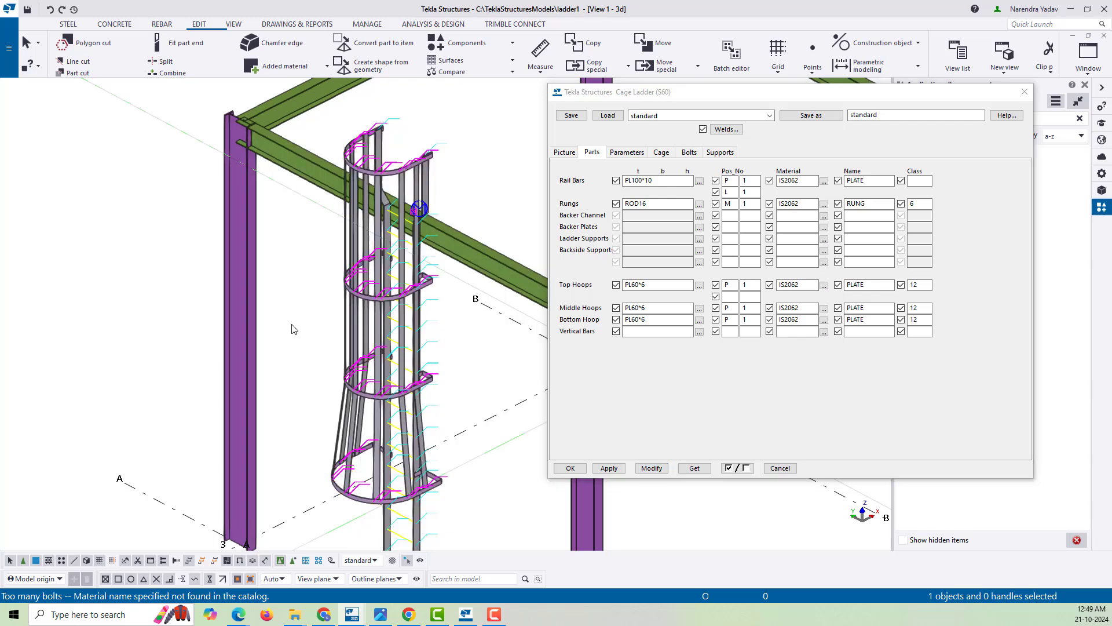
Examine the ladder's hoops, vertical bars and top connection to the beam from several angles
middle_click_drag(376, 409, 484, 409)
middle_click_drag(489, 464, 335, 193)
scroll(364, 337, "down", 5)
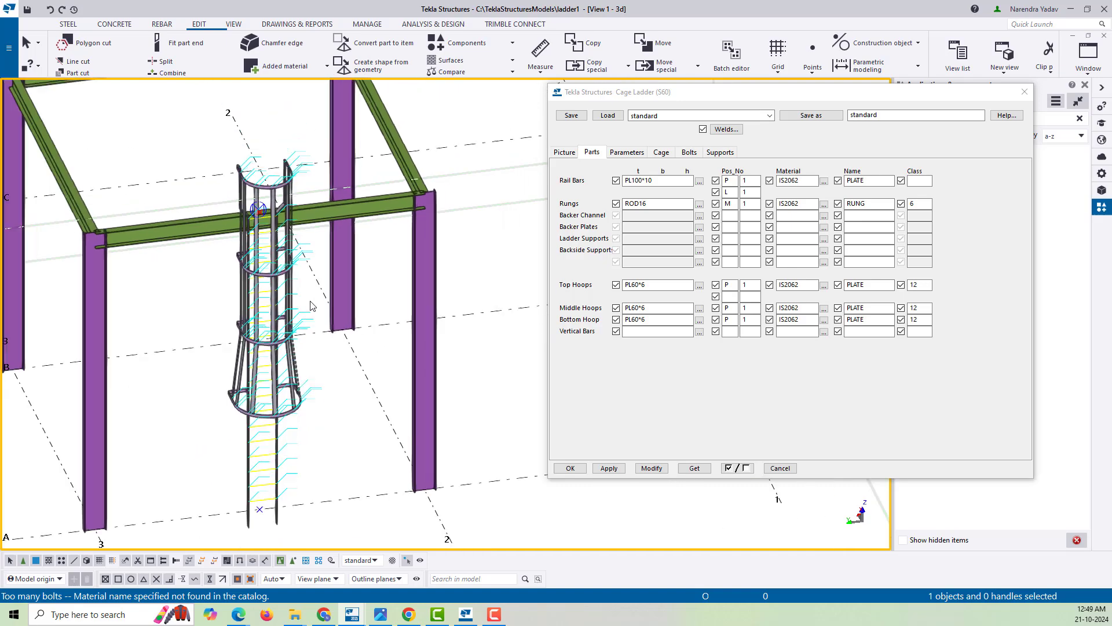
scroll(364, 337, "up", 6)
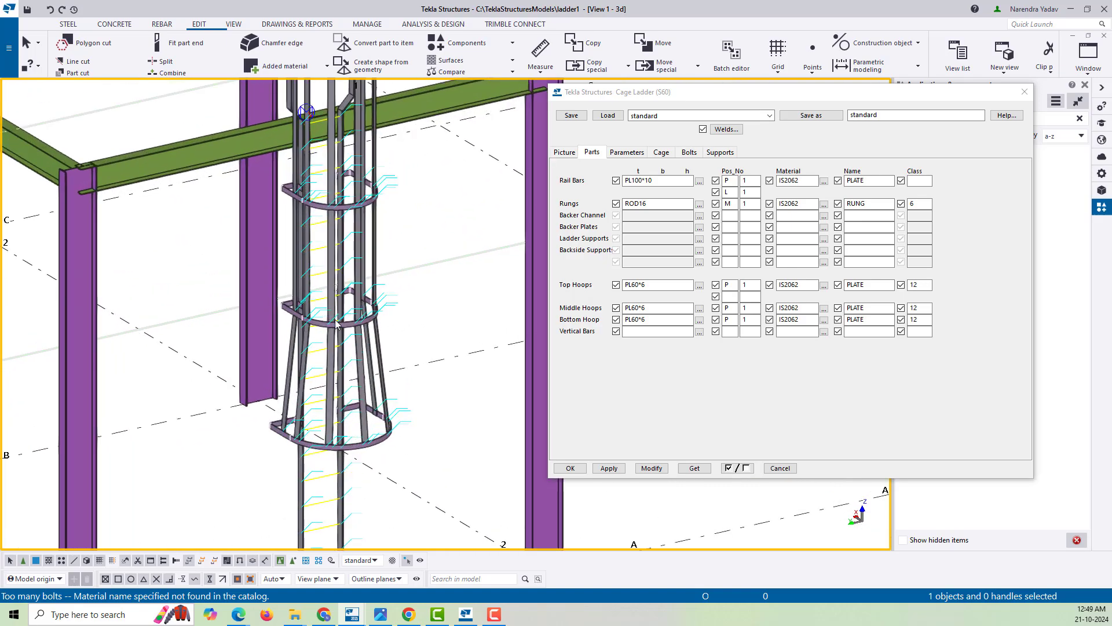
middle_click_drag(356, 385, 374, 564)
mouse_move(379, 281)
middle_mouse_down()
mouse_move(374, 377)
mouse_move(369, 297)
middle_mouse_up()
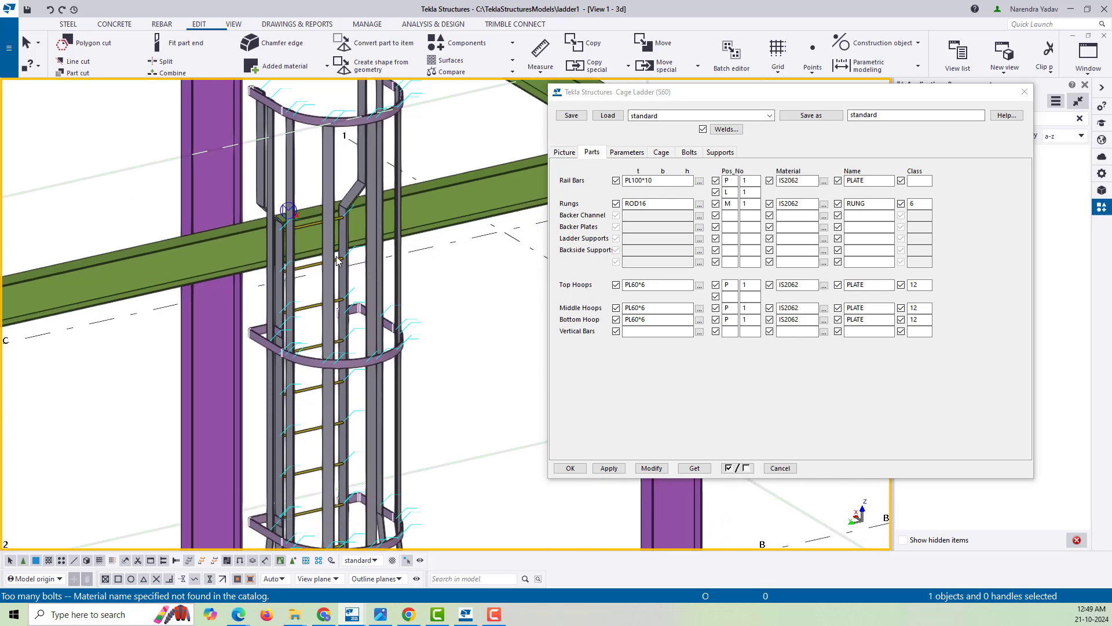
scroll(337, 256, "down", 3)
middle_click_drag(383, 334, 376, 292)
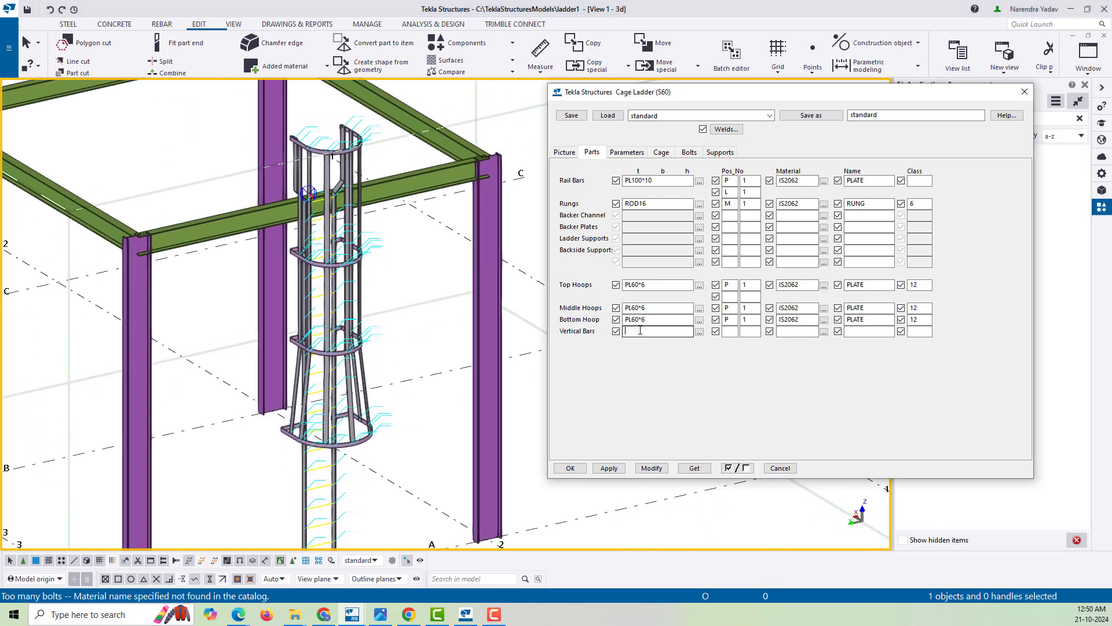
Set the vertical bars' profile to PL60*6 as for the bottom hoop, with position number prefix P and start number 1
left_click_drag(651, 319, 551, 319)
left_click(651, 332)
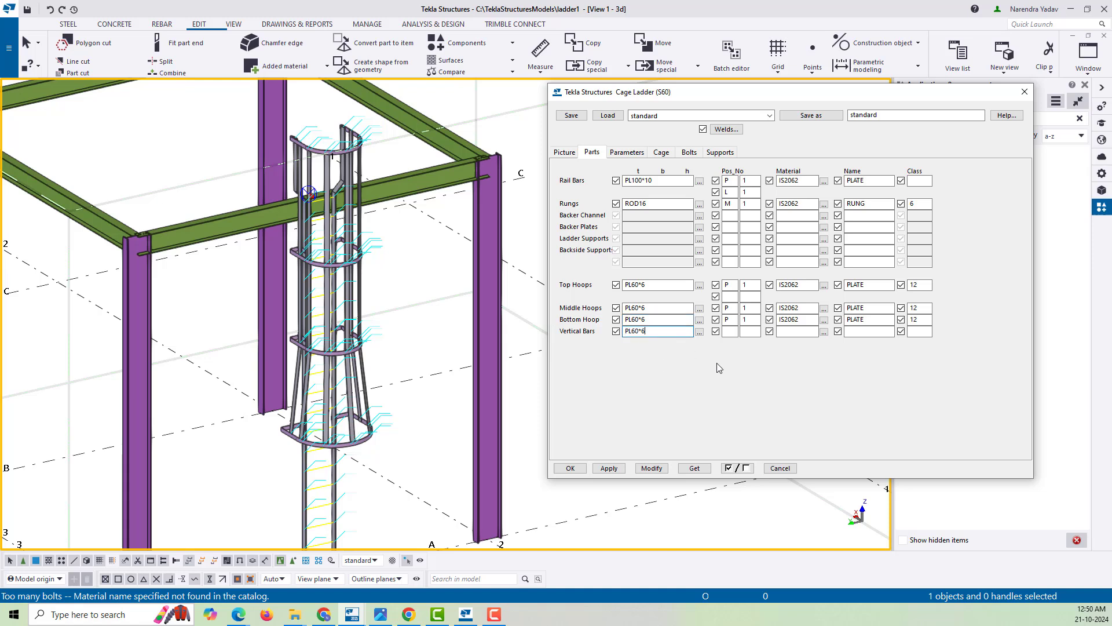
left_click(733, 333)
left_click(745, 331)
type("1")
Copy the bottom hoop's material IS2062 and name PLATE to the vertical bars and set their class to 12
left_click_drag(805, 320, 626, 323)
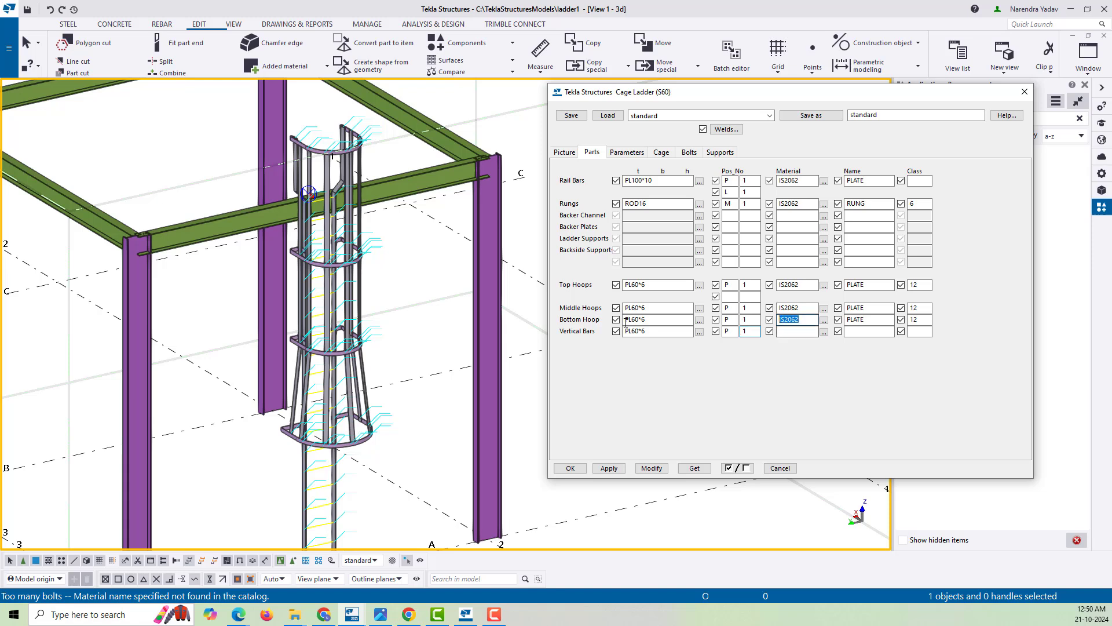
left_click(787, 332)
left_click(860, 332)
left_click_drag(870, 320, 788, 321)
left_click(849, 331)
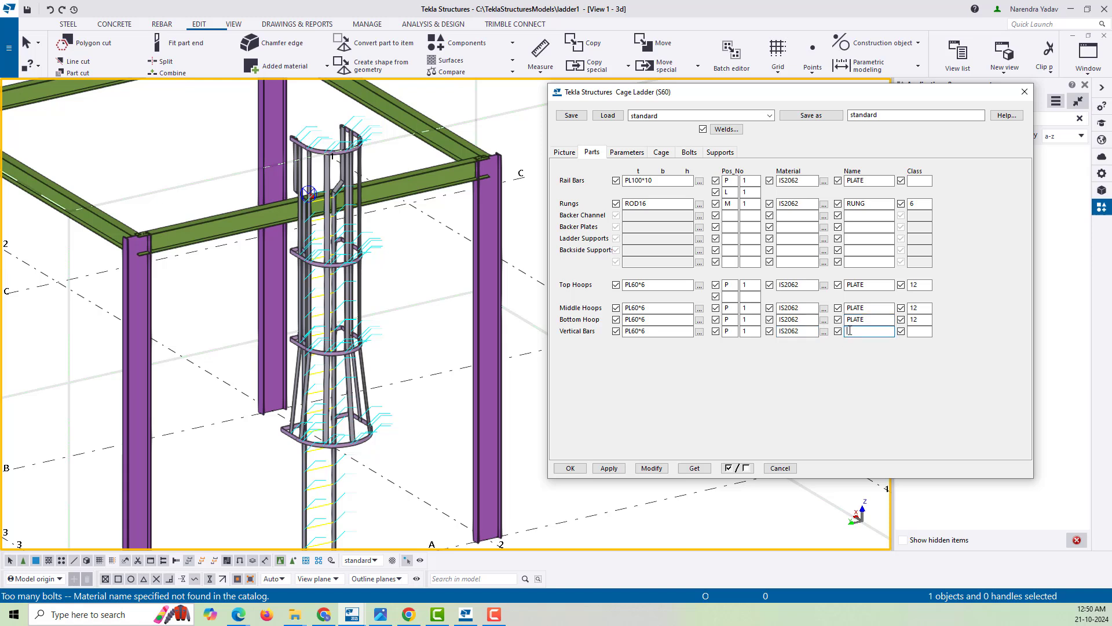
left_click(917, 332)
type("12")
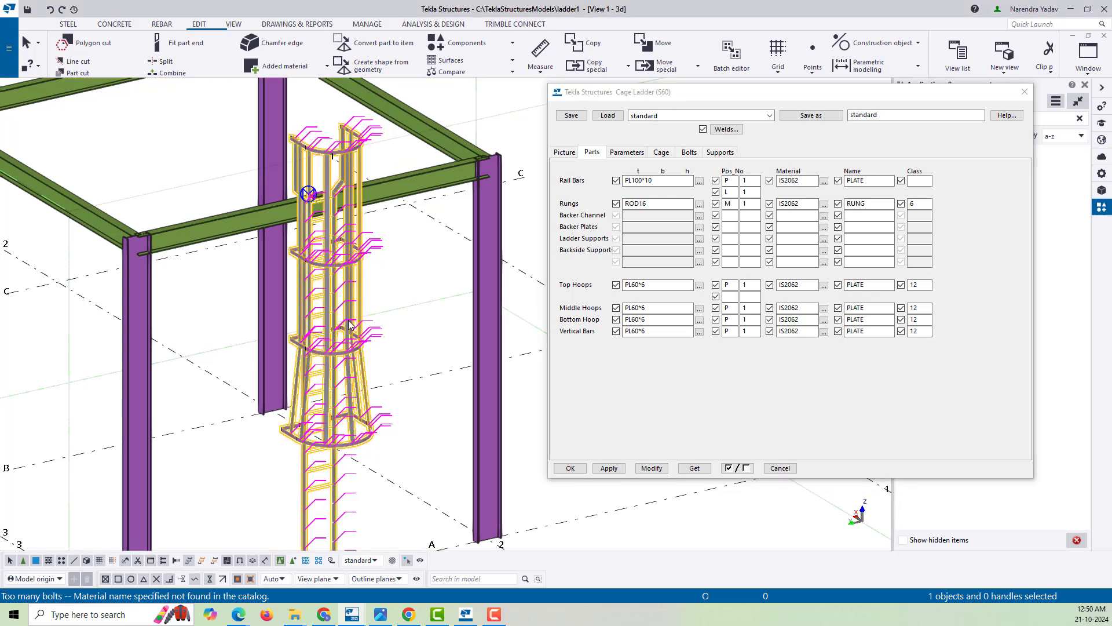
Update the placed ladder with the vertical bar properties and inspect the whole cage in 3D
left_click(663, 470)
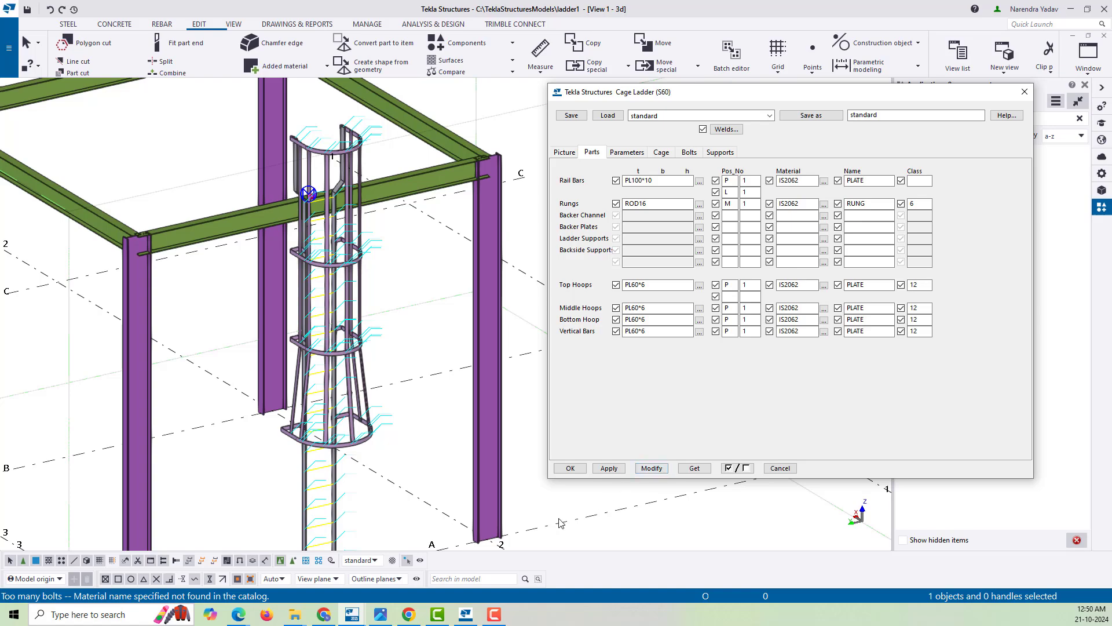
scroll(379, 362, "down", 2)
middle_click_drag(423, 416, 460, 420, "ctrl")
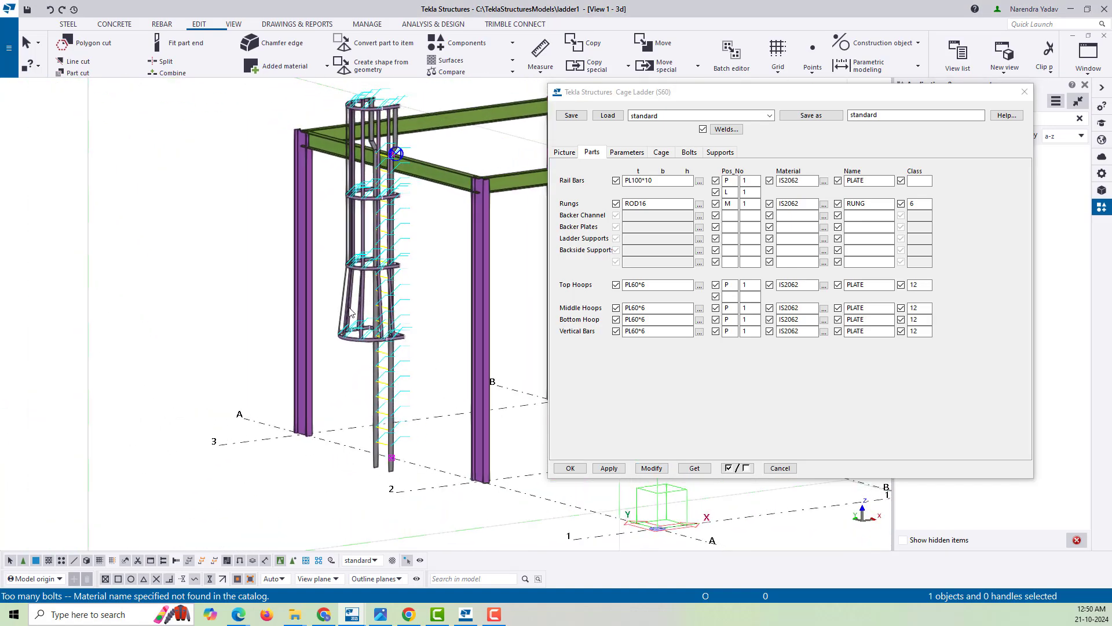
scroll(401, 310, "up", 4)
scroll(404, 315, "up", 2)
middle_click_drag(441, 229, 397, 355)
middle_click_drag(397, 268, 381, 429)
scroll(381, 429, "down", 4)
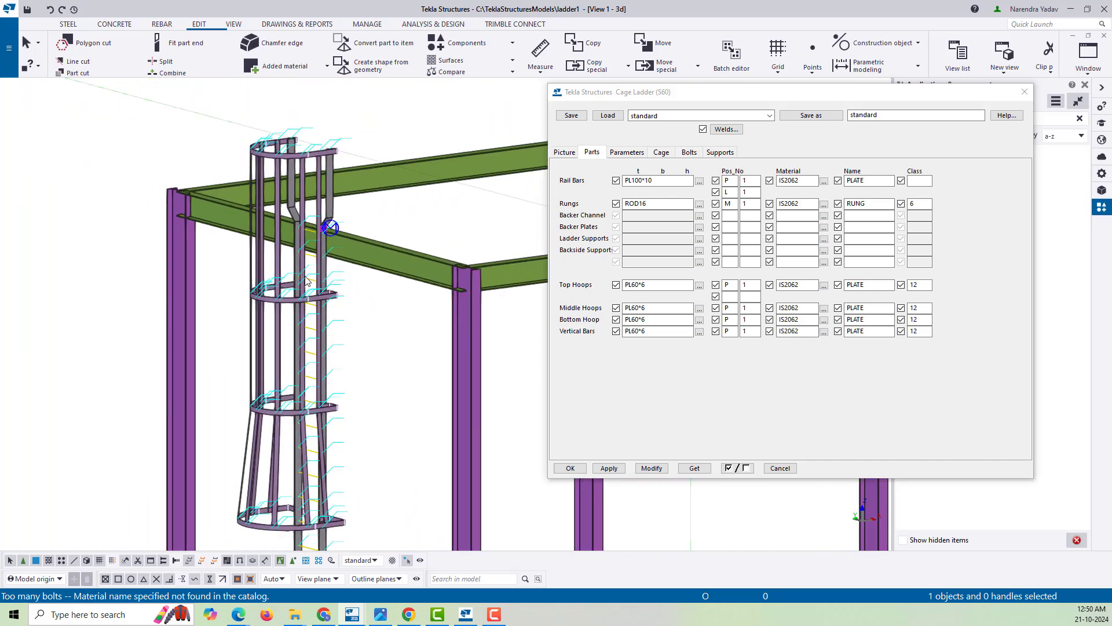
Try the hoop end type whose bent ends meet the rail bars' front edge and inspect the top hoop's end
left_click(661, 152)
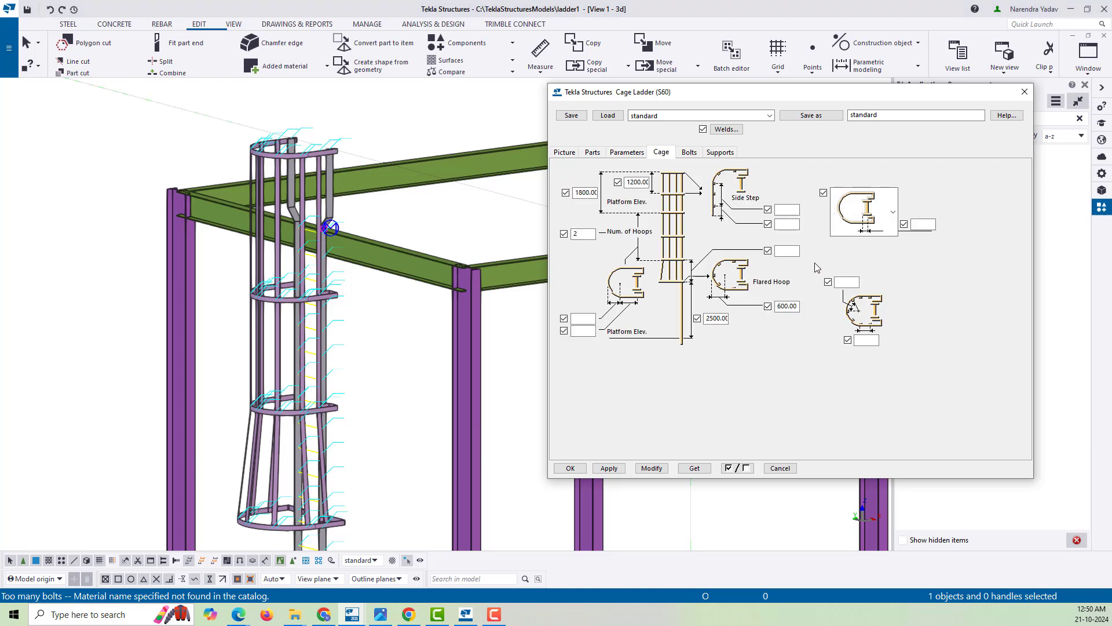
left_click(878, 218)
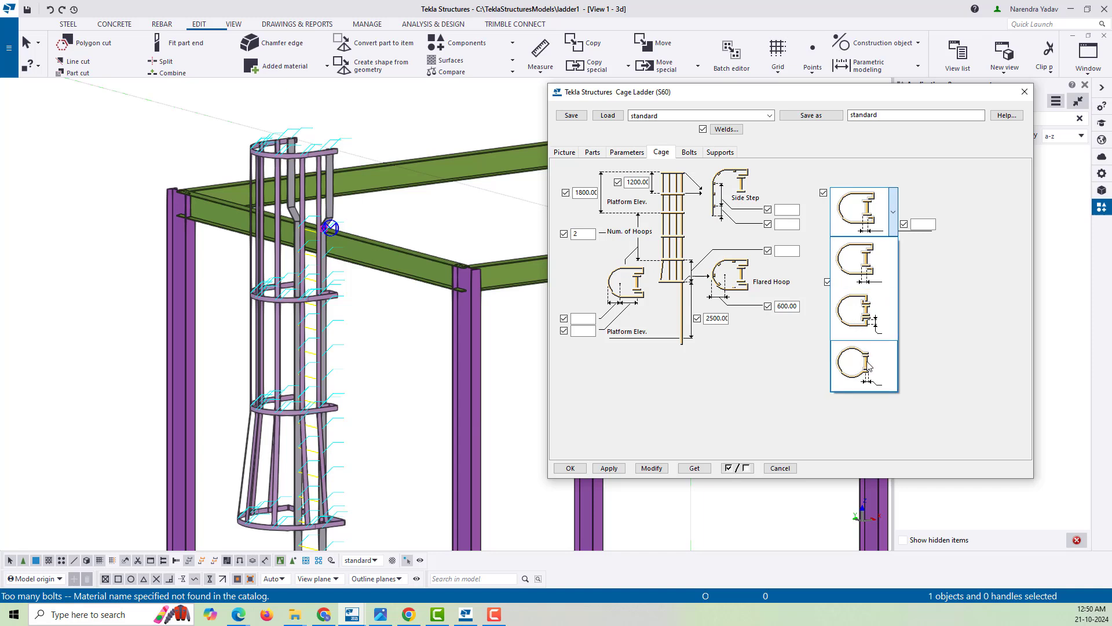
left_click(858, 316)
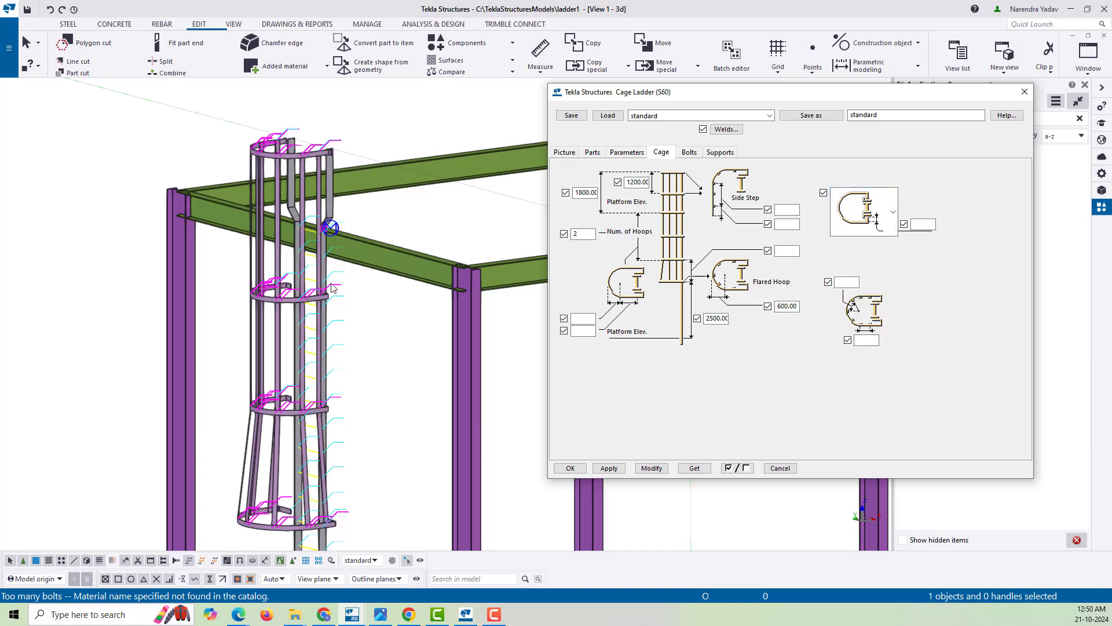
scroll(359, 326, "down", 3)
middle_click_drag(359, 326, 331, 330, "ctrl")
scroll(325, 218, "up", 4)
scroll(325, 218, "up", 6)
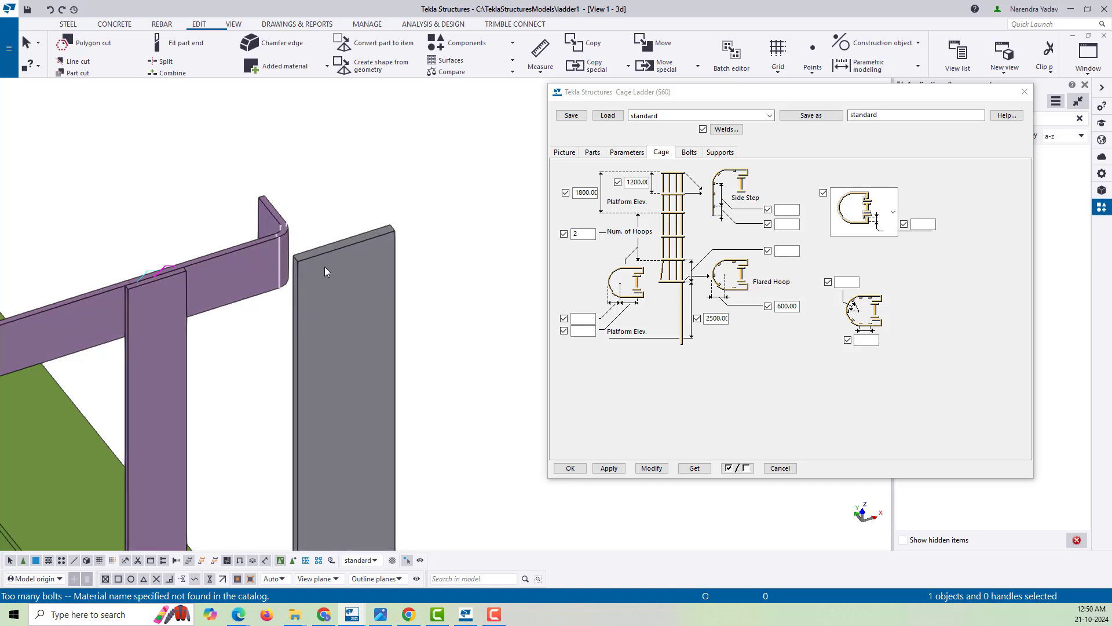
Switch the hoops to the end type that extends past the rail bars and bends back onto them, and check the cage
left_click(869, 222)
left_click(879, 266)
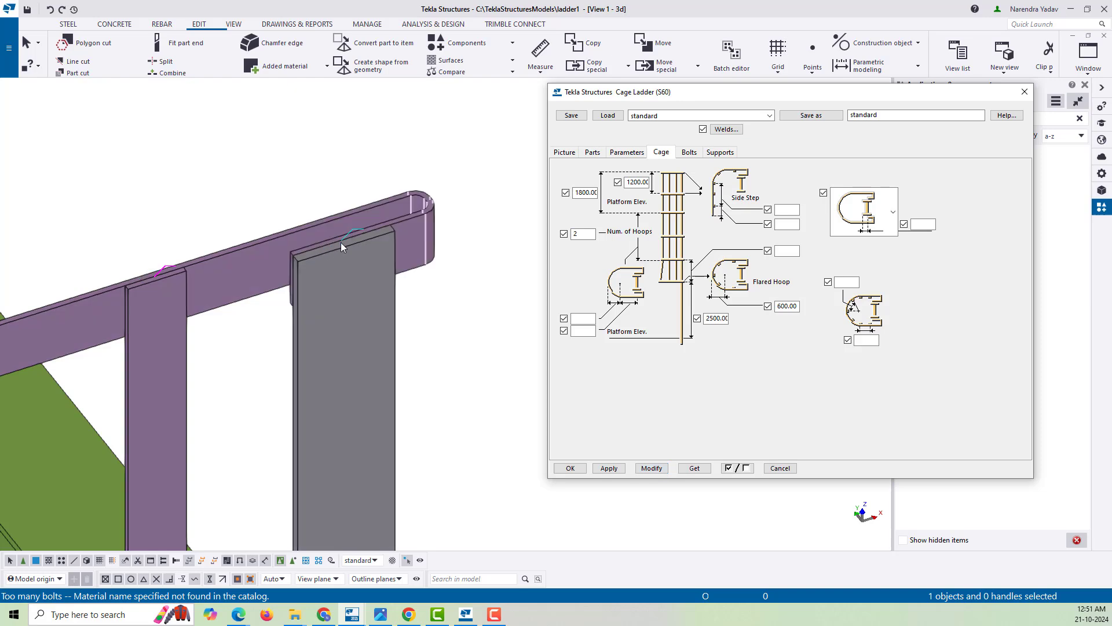
scroll(367, 245, "down", 6)
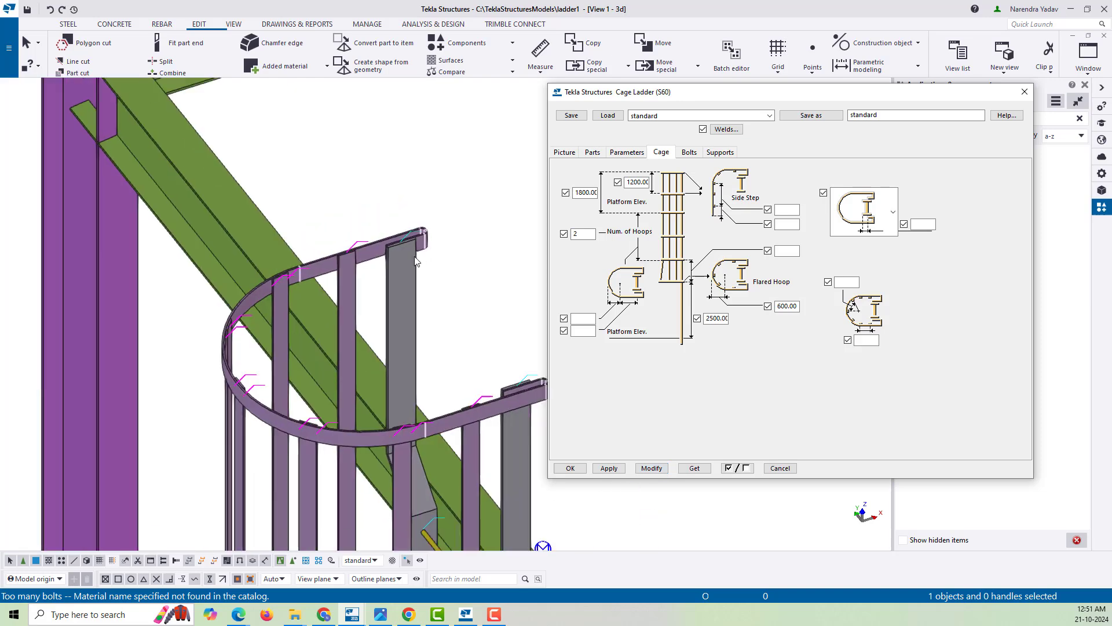
middle_click_drag(424, 351, 345, 173)
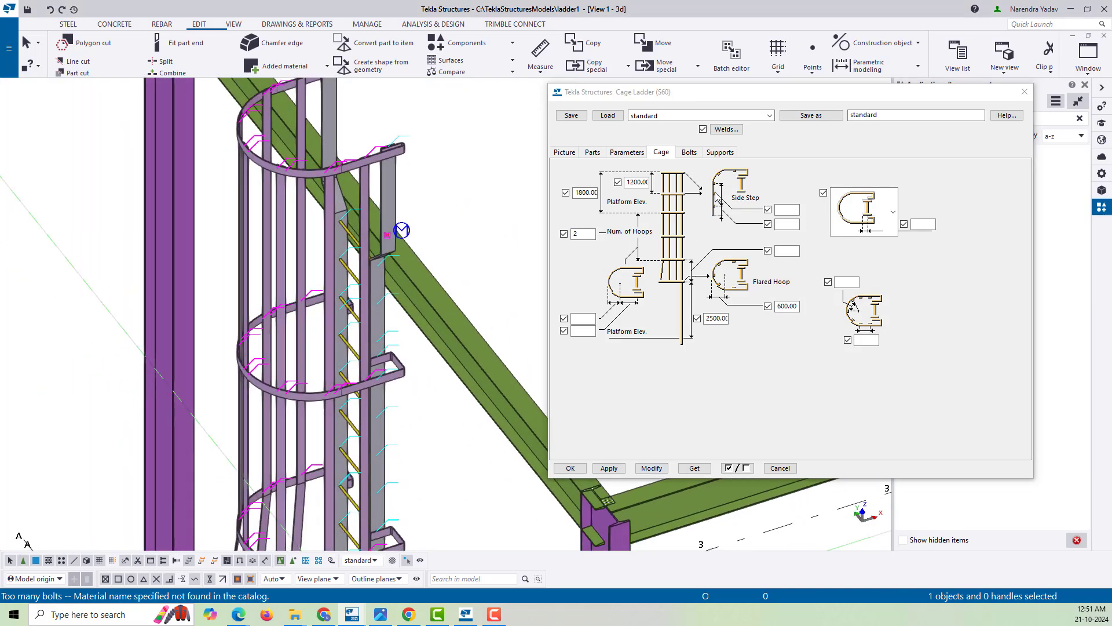
Look through the ladder's support options and choose inward-facing bolted clips for the base support
left_click(694, 156)
left_click(727, 154)
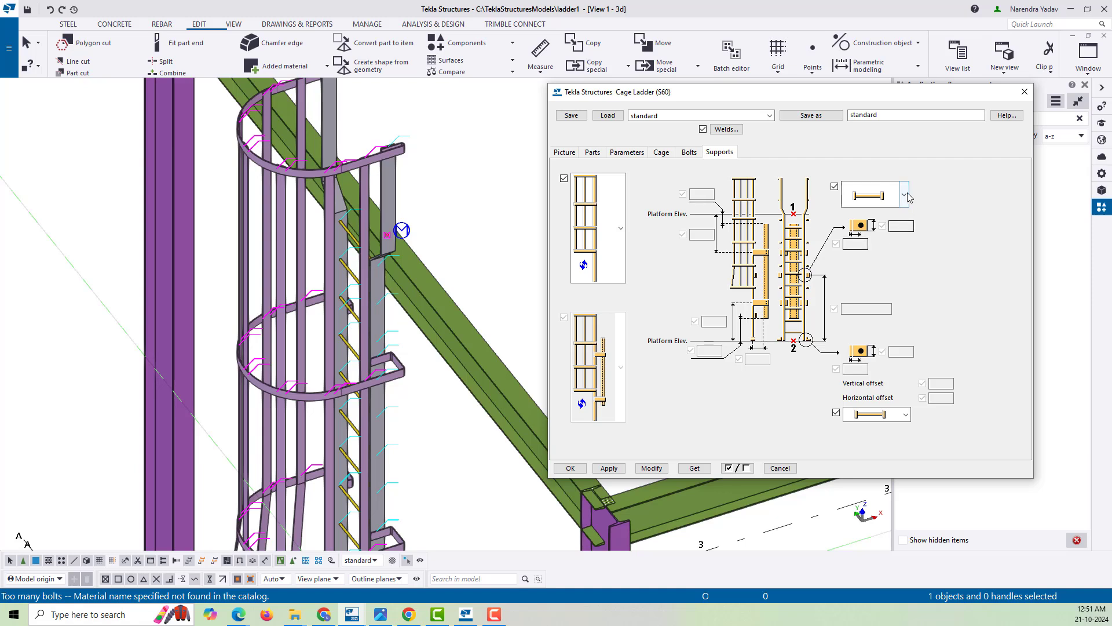
left_click(872, 197)
left_click(811, 189)
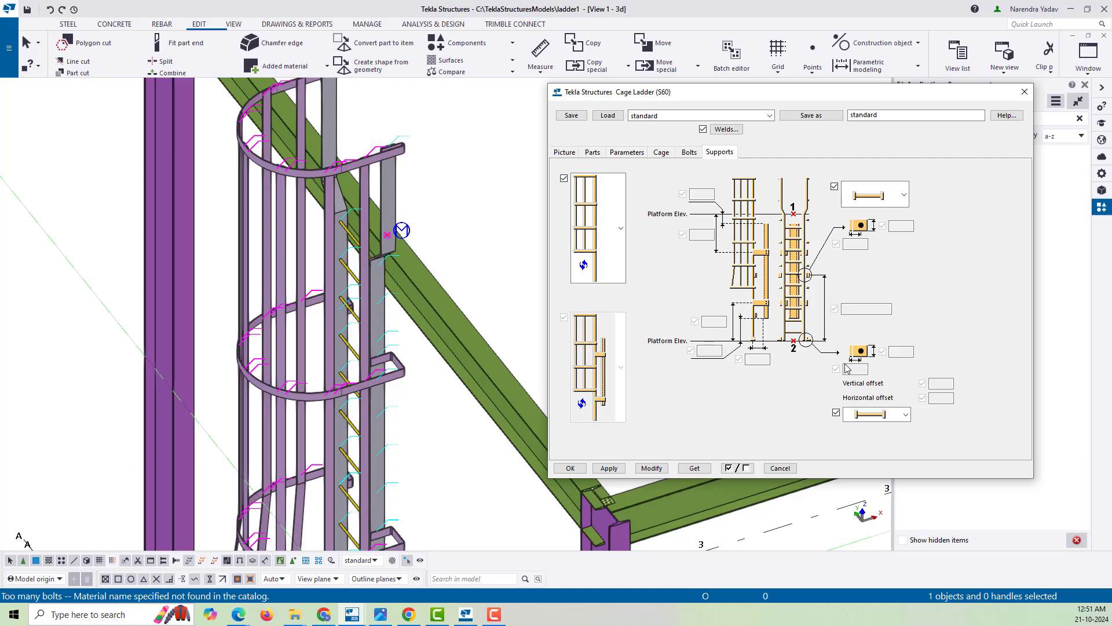
left_click(905, 415)
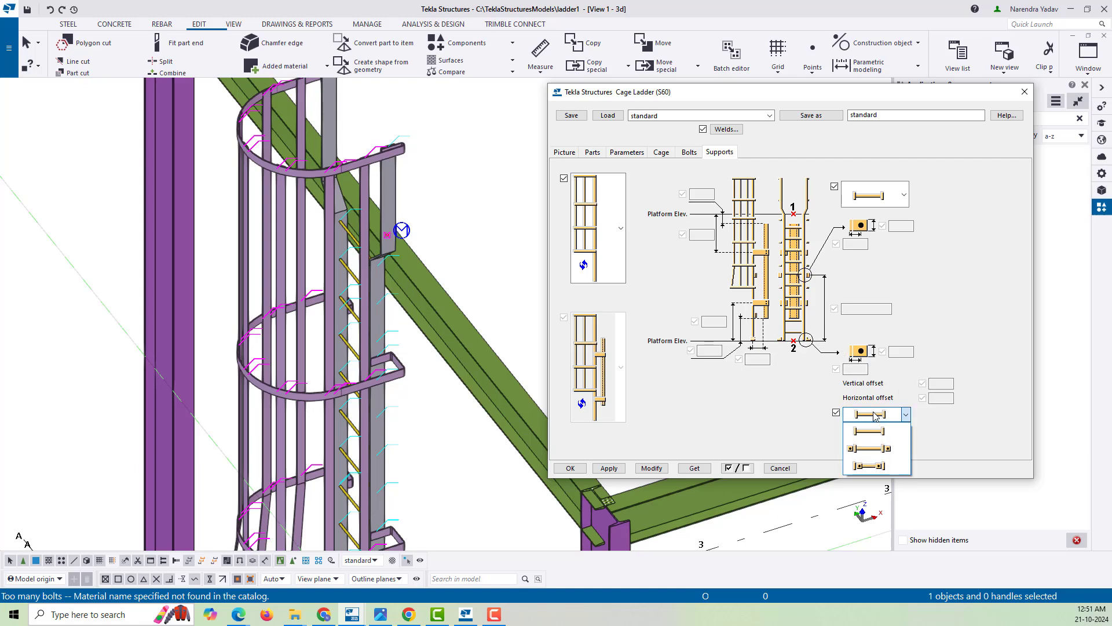
left_click(880, 467)
Set the base clip dimensions to 100 and 50 mm, update the ladder and inspect the bottom of the rail bars
left_click(900, 351)
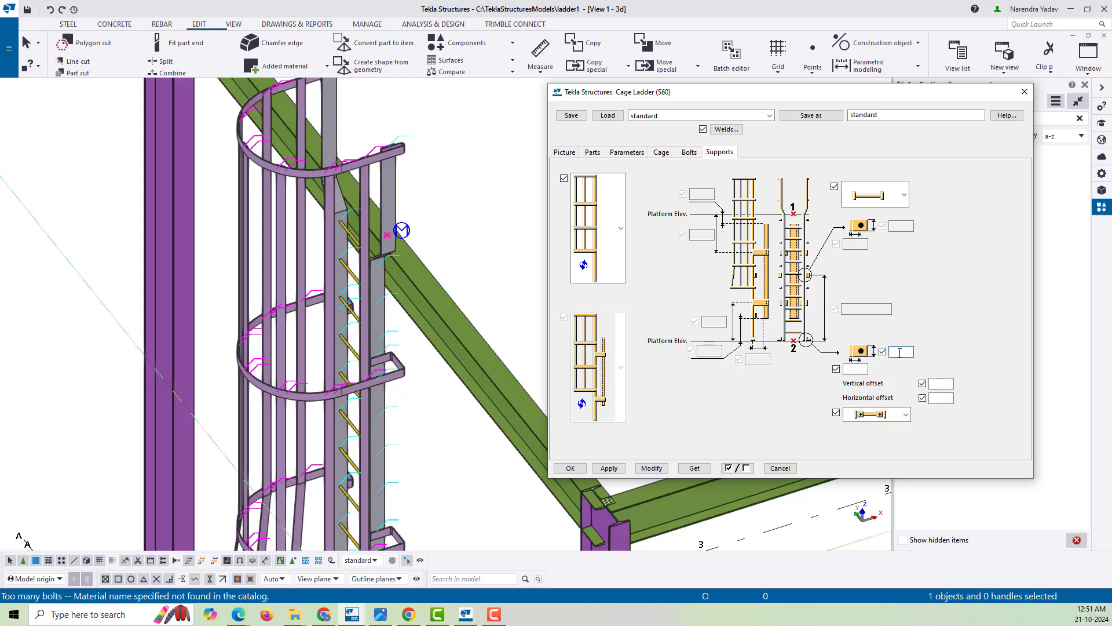
left_click(856, 369)
scroll(343, 232, "down", 4)
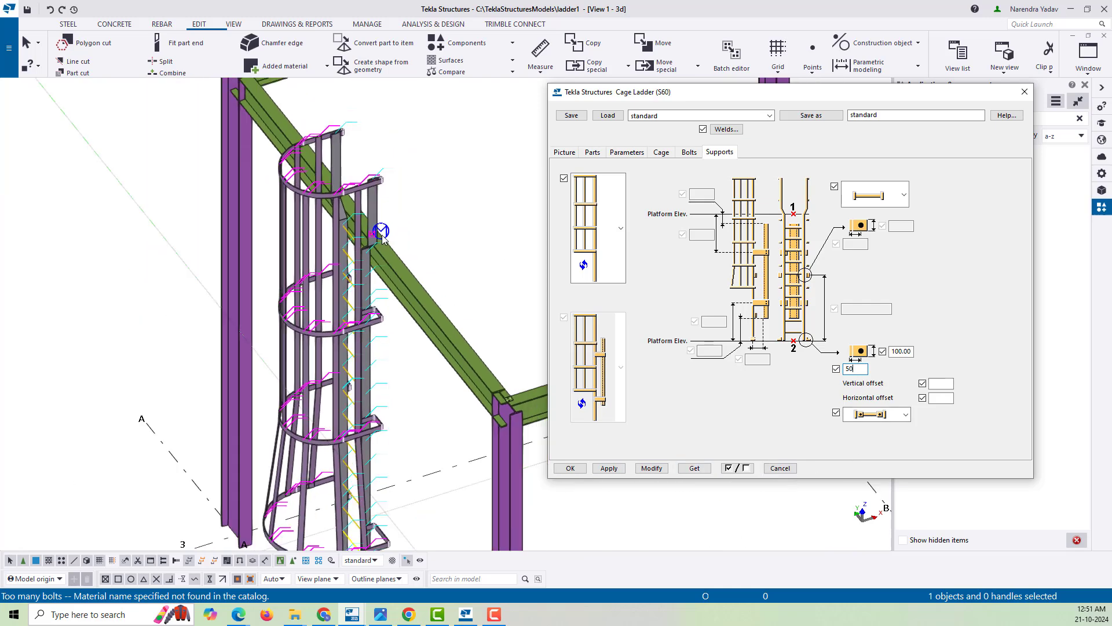
middle_click_drag(395, 376, 393, 173)
scroll(355, 304, "up", 2)
scroll(355, 304, "up", 3)
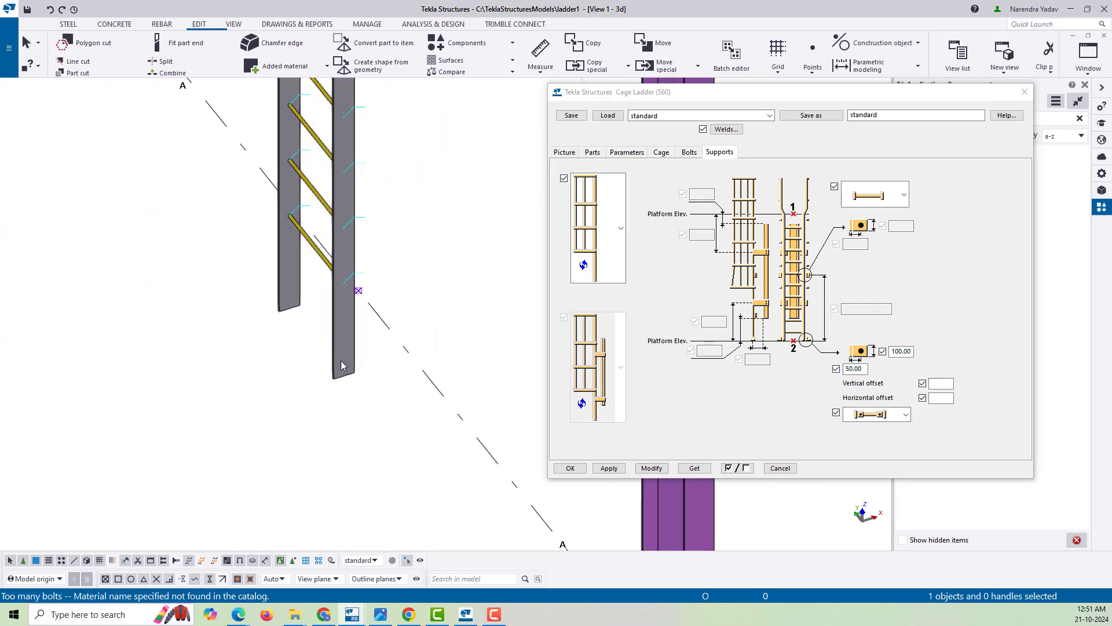
left_click(656, 468)
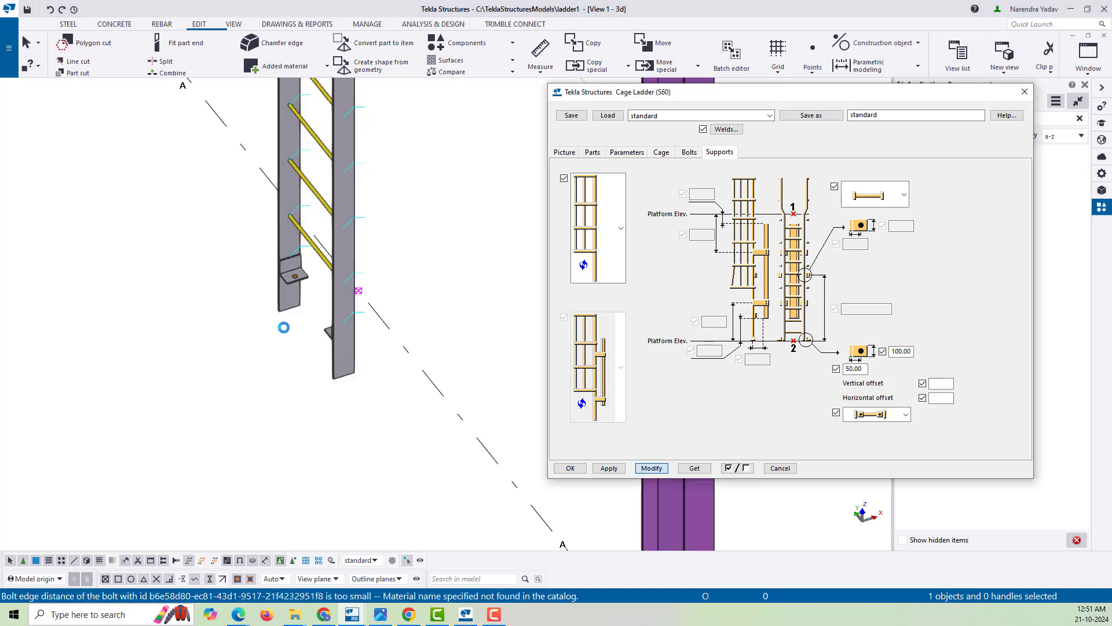
middle_click_drag(311, 307, 294, 333)
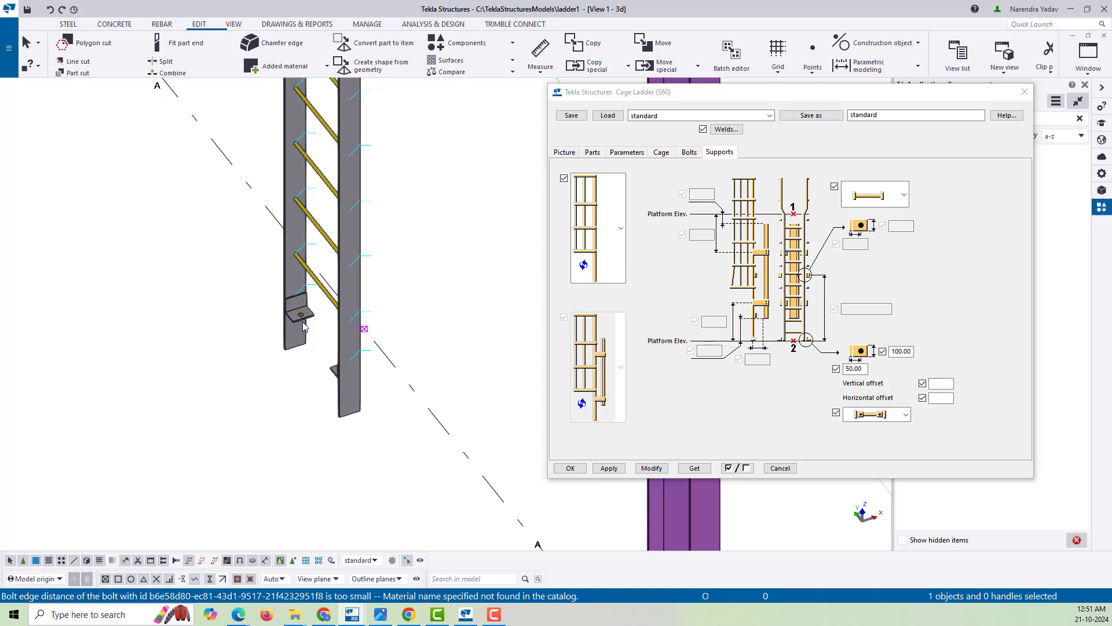
Set the rail bars' bottom offset from the lower platform elevation to 0, update the ladder and inspect a base clip
left_click(568, 153)
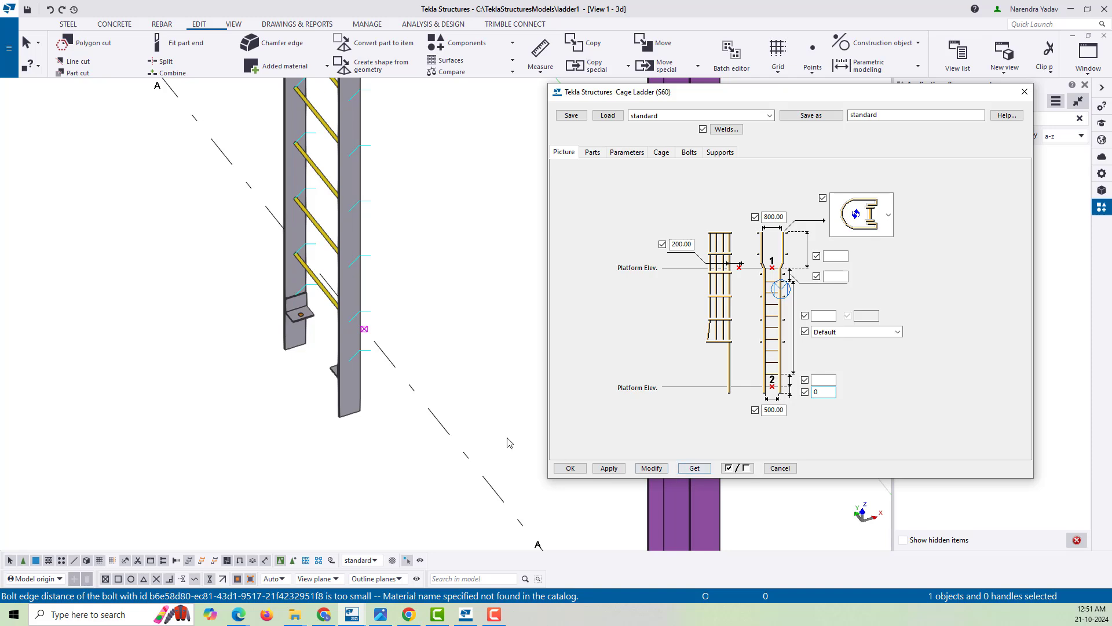
left_click(346, 325)
left_click(653, 469)
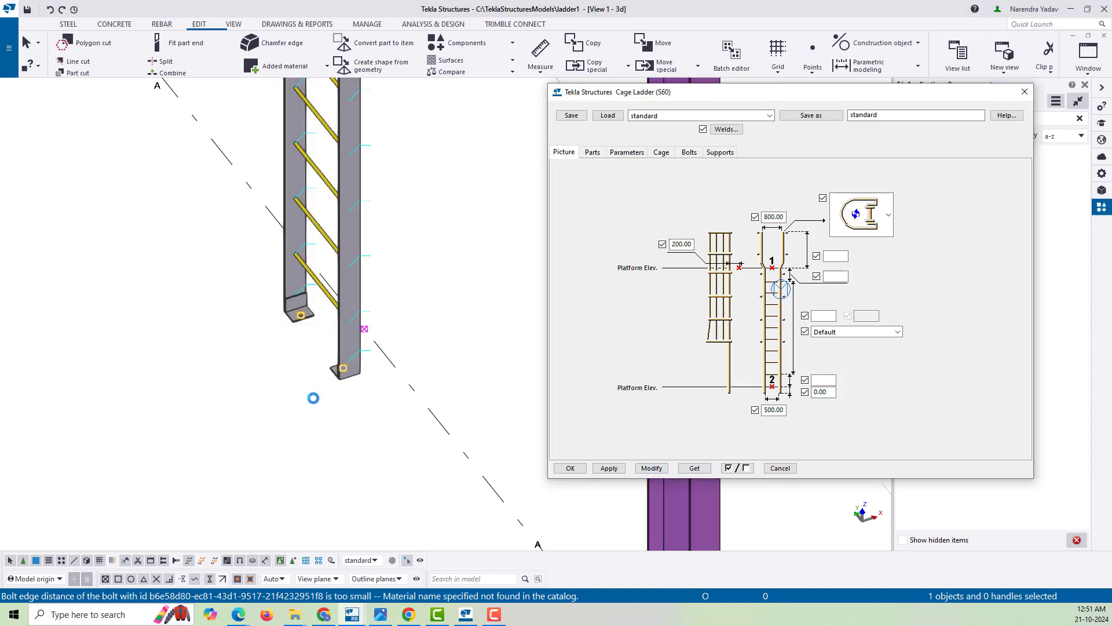
scroll(316, 319, "up", 6)
scroll(324, 316, "up", 2)
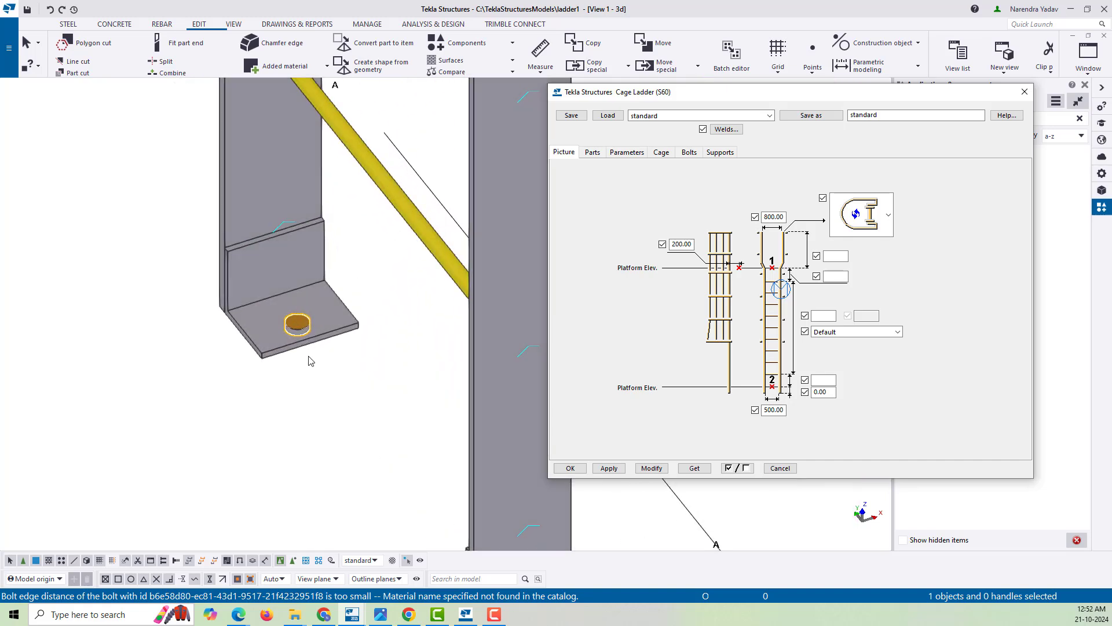
Review the ladder in 3D, open the GRID @A view and examine the base clips at the +0 level
scroll(231, 316, "down", 6)
middle_click_drag(233, 348, 325, 348, "ctrl")
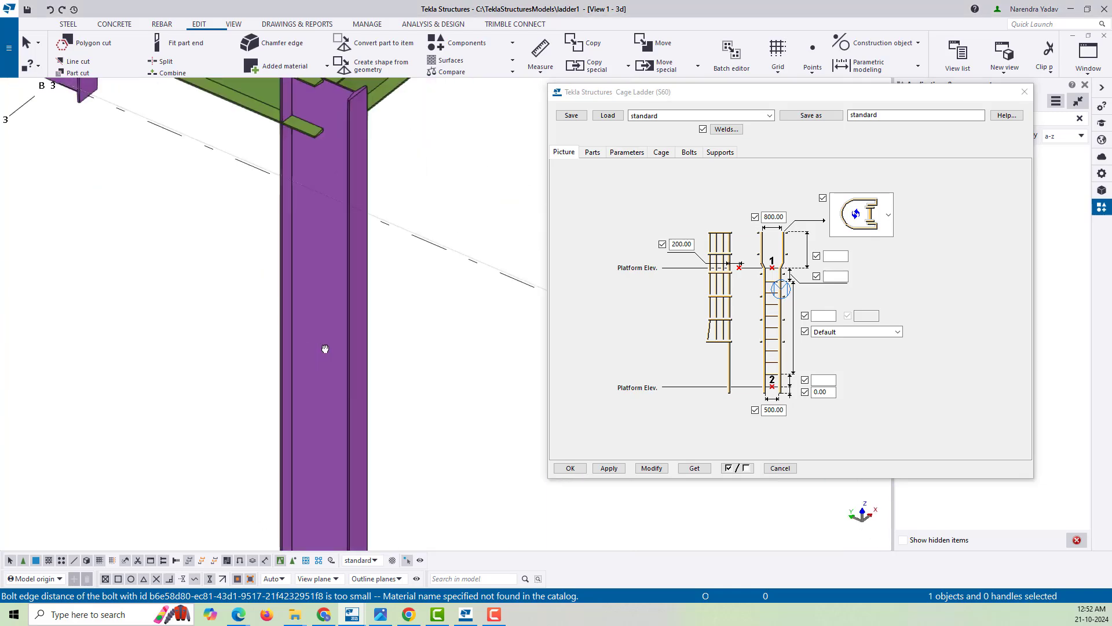
scroll(325, 348, "down", 5)
scroll(329, 348, "up", 3)
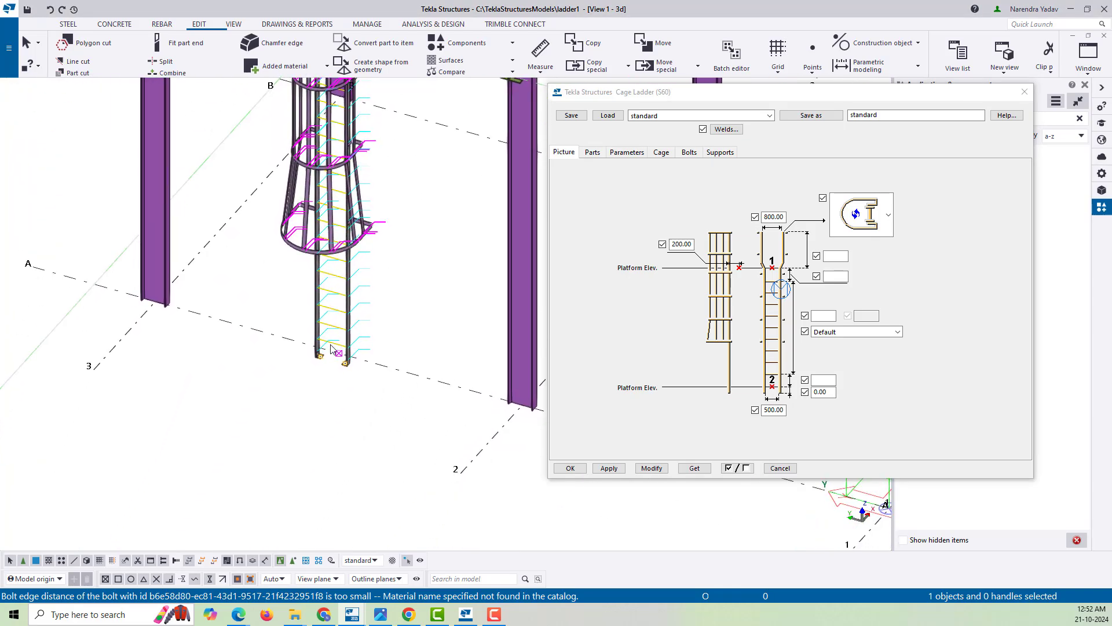
scroll(331, 348, "up", 8)
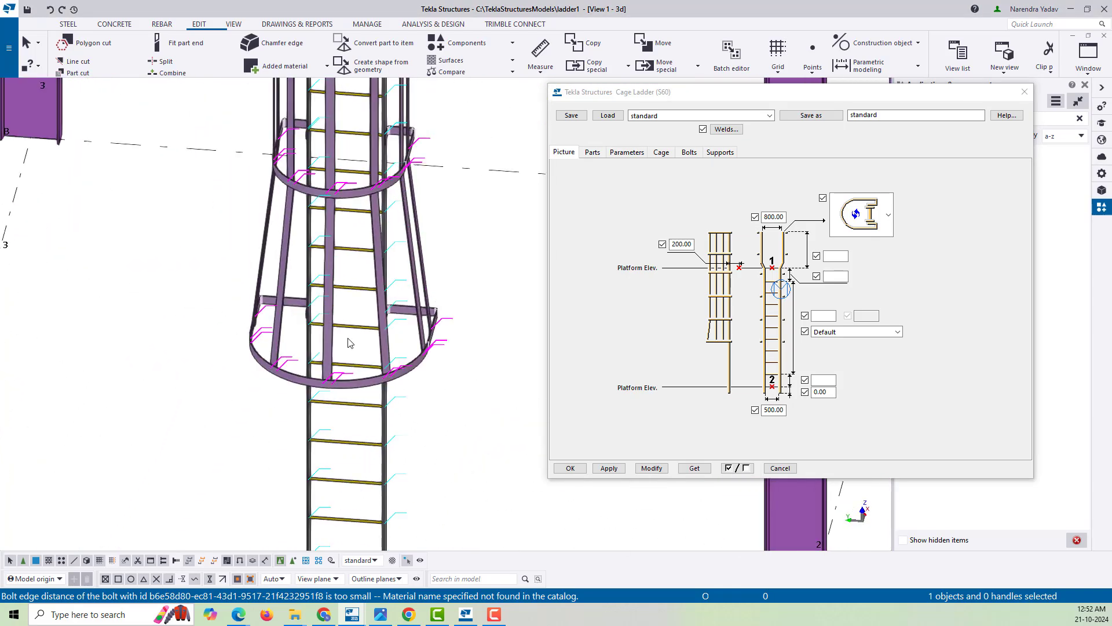
scroll(348, 343, "down", 5)
key("ctrl+i")
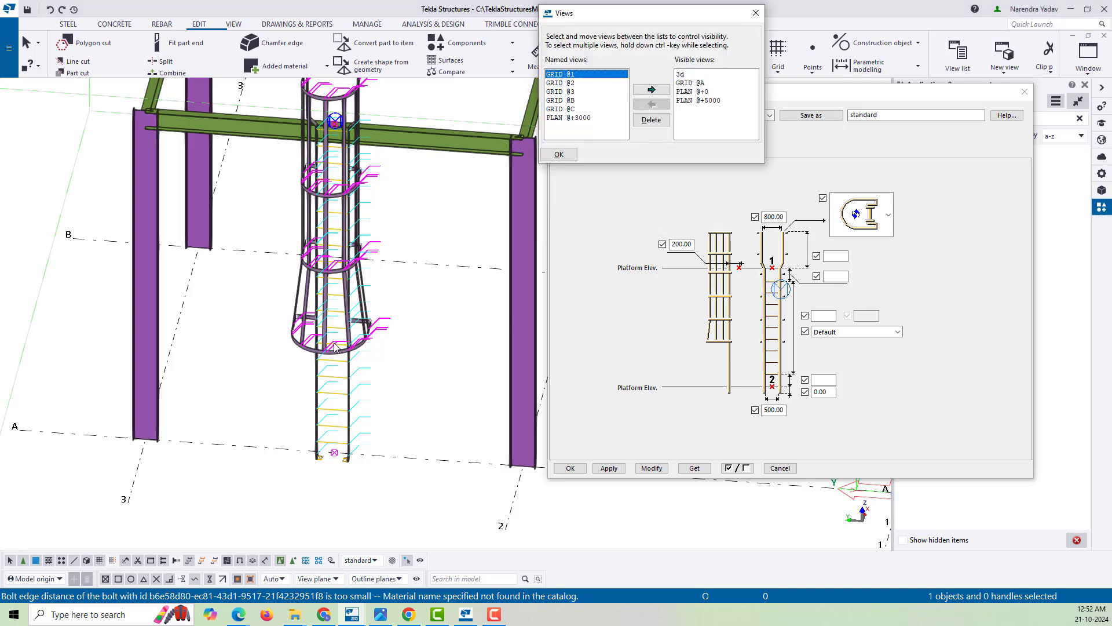
left_click(695, 84)
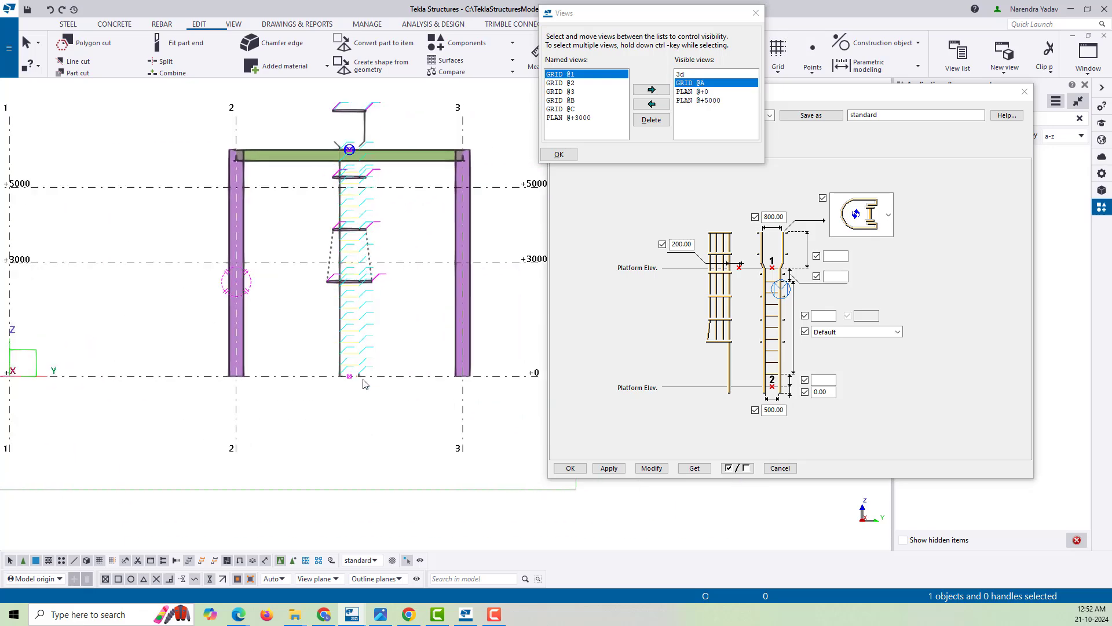
scroll(364, 385, "up", 6)
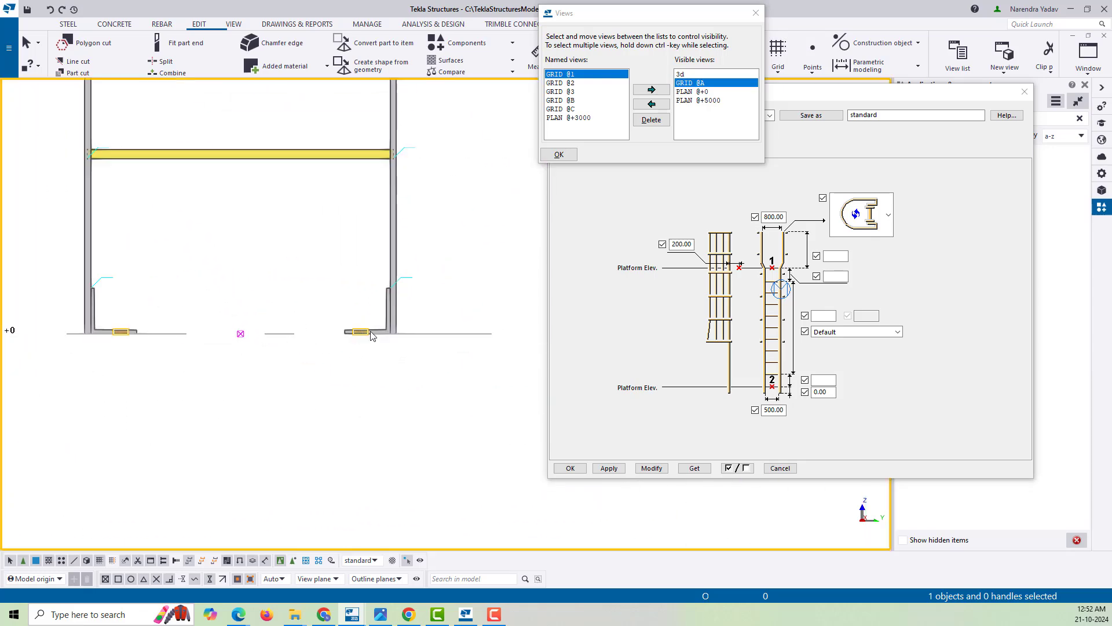
Examine a base clip in the GRID @A view and the ladder in the PLAN @+5000 view, and close the view list
scroll(374, 335, "up", 5)
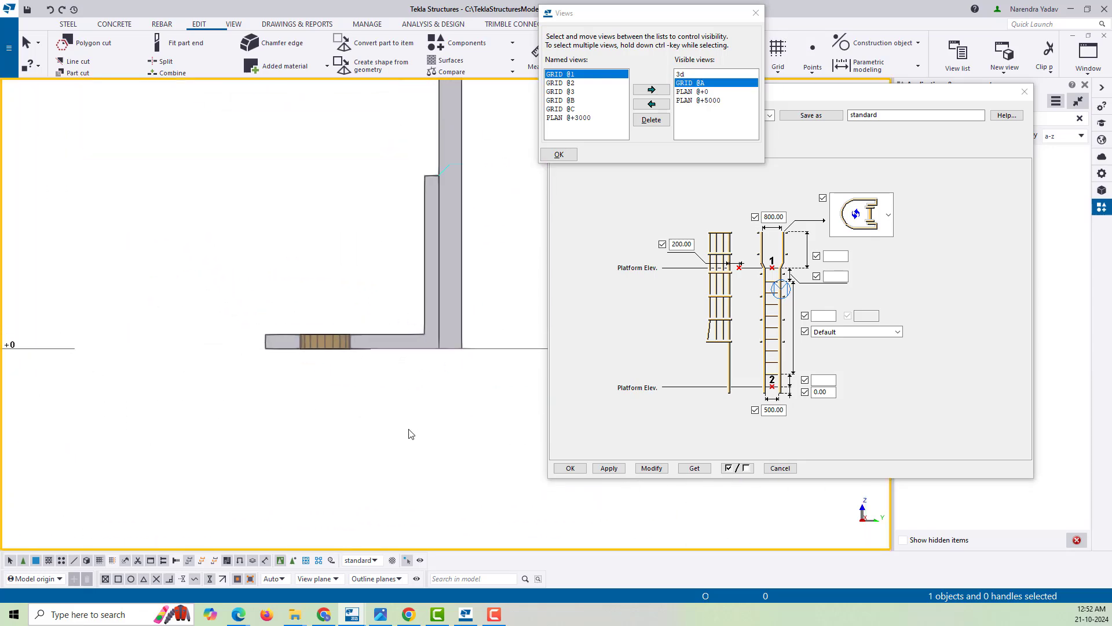
scroll(410, 434, "down", 6)
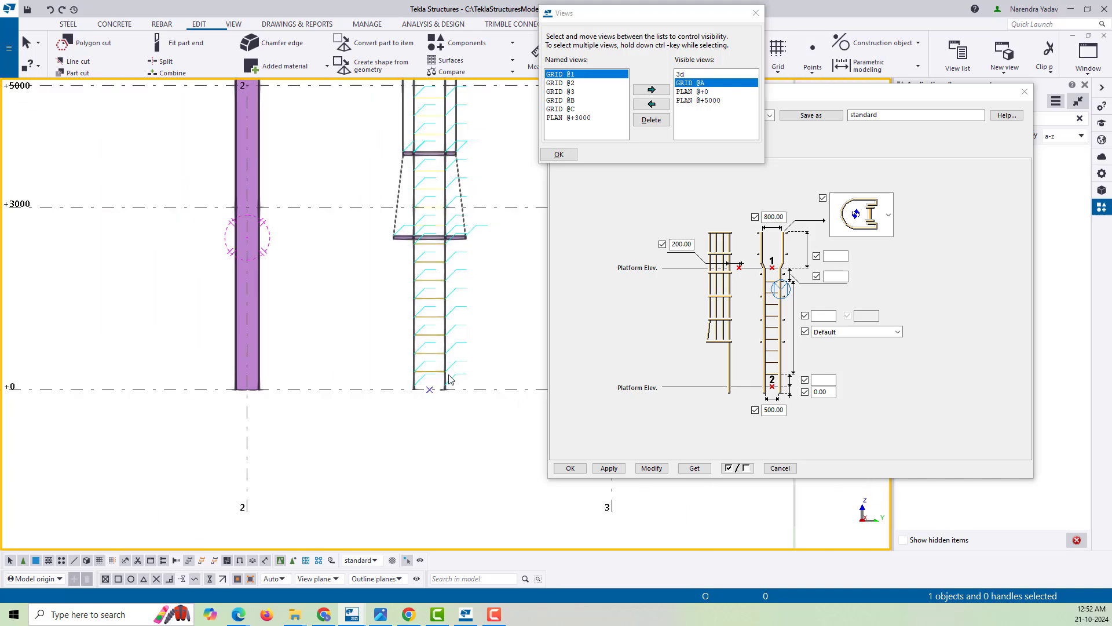
scroll(410, 433, "down", 5)
key("Down")
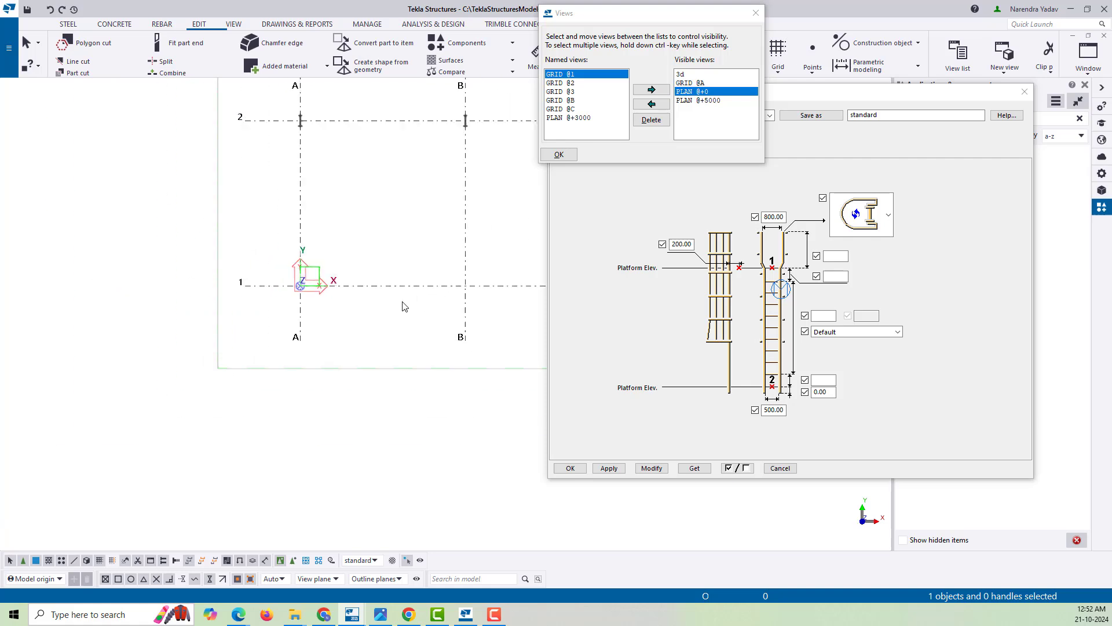
scroll(402, 302, "down", 1)
middle_click_drag(394, 294, 385, 407)
scroll(384, 409, "up", 2)
key("ctrl+Tab")
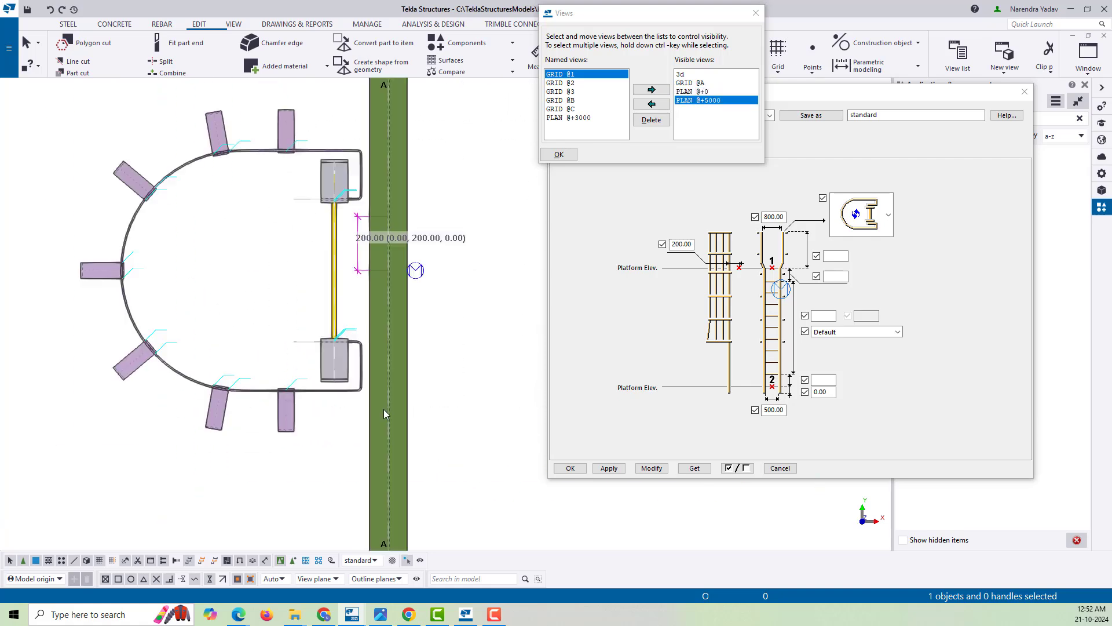
scroll(384, 409, "down", 5)
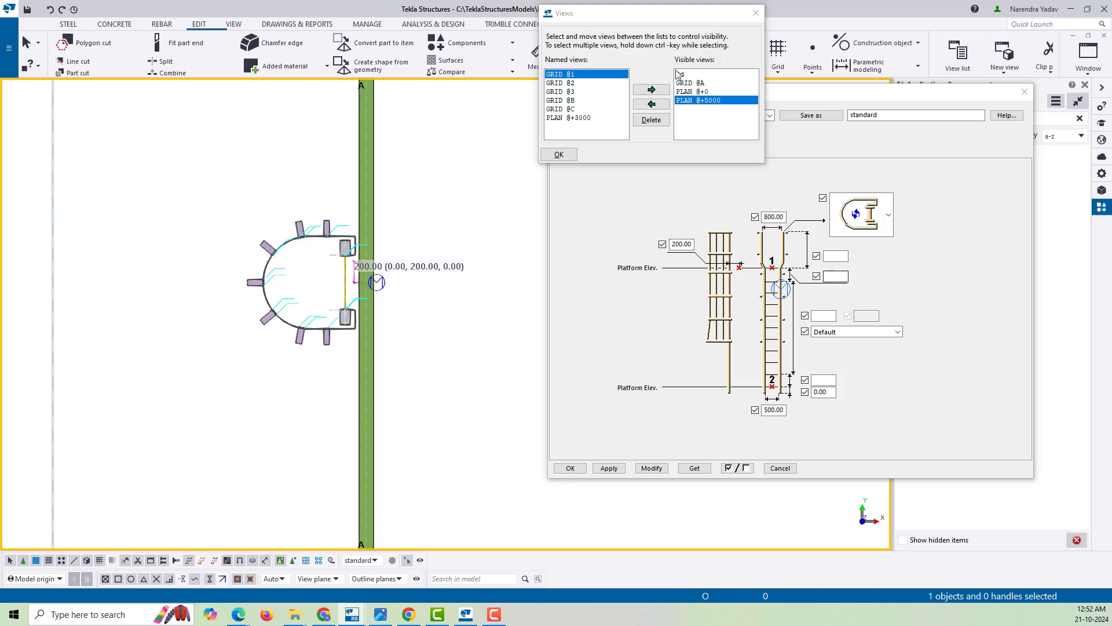
left_click(756, 12)
Open the cage ladder's support settings and look through the intermediate support types
left_click(597, 153)
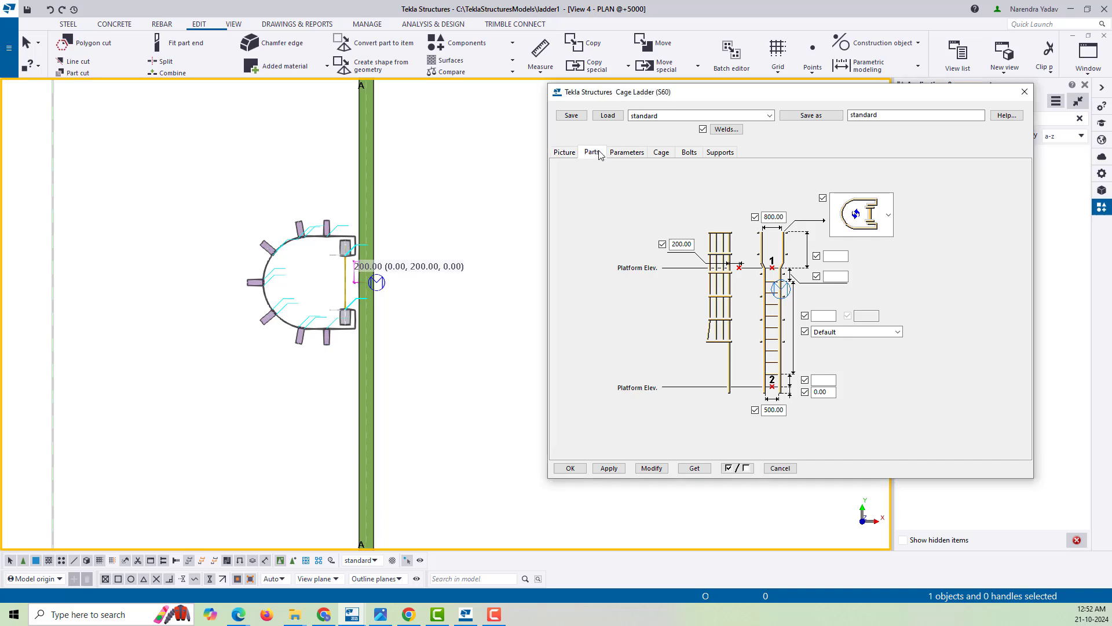
left_click(712, 153)
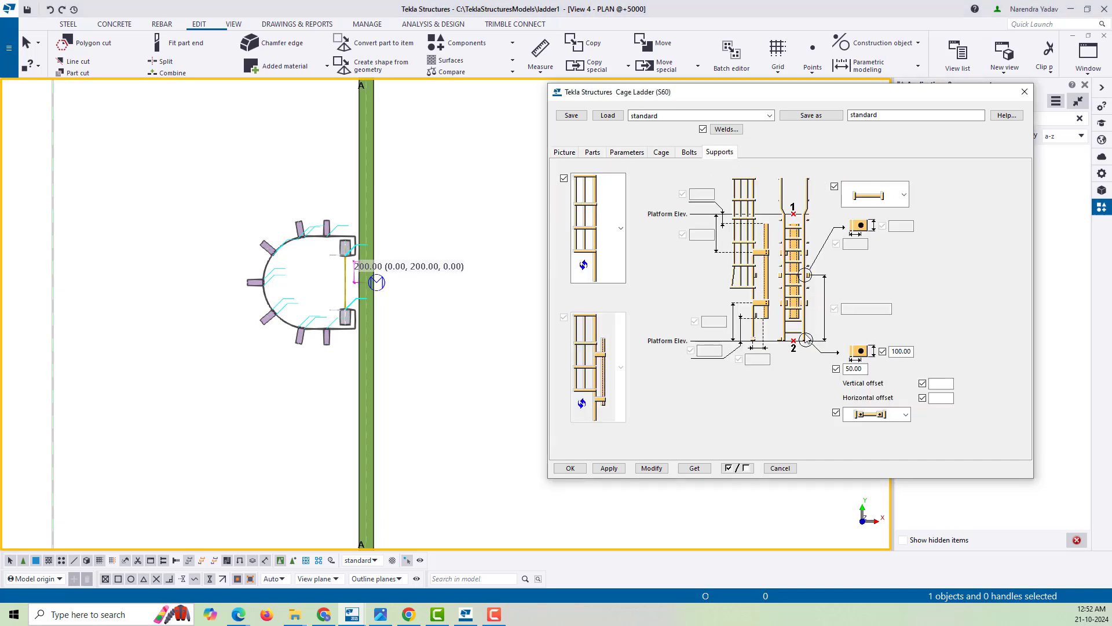
left_click(878, 200)
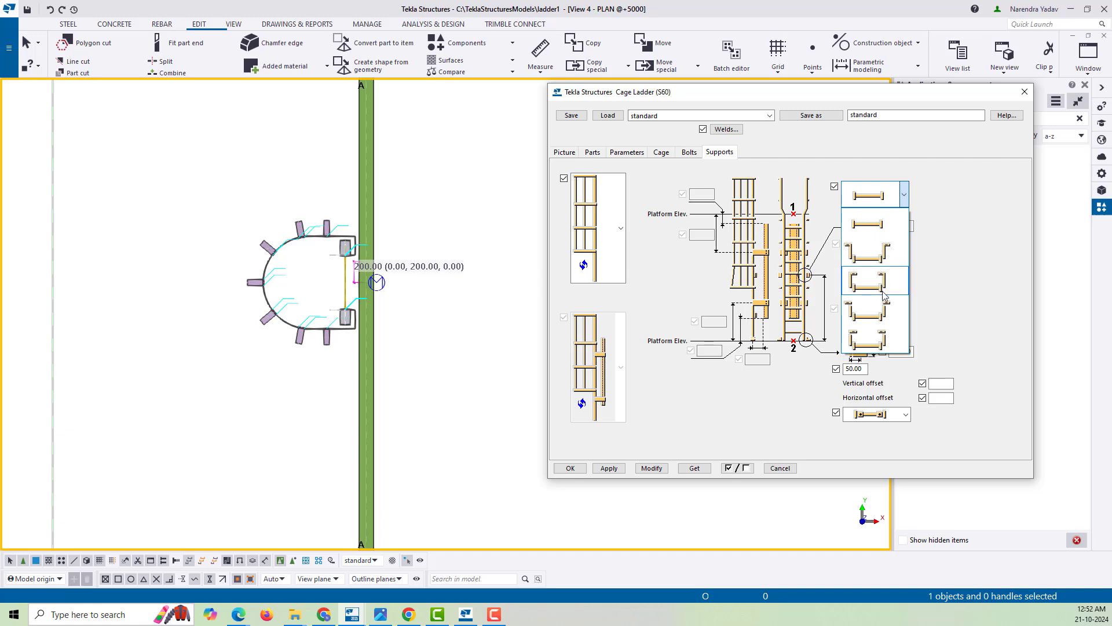
left_click(475, 350)
Set the work plane parallel to the PLAN @+5000 view plane
scroll(387, 380, "up", 5)
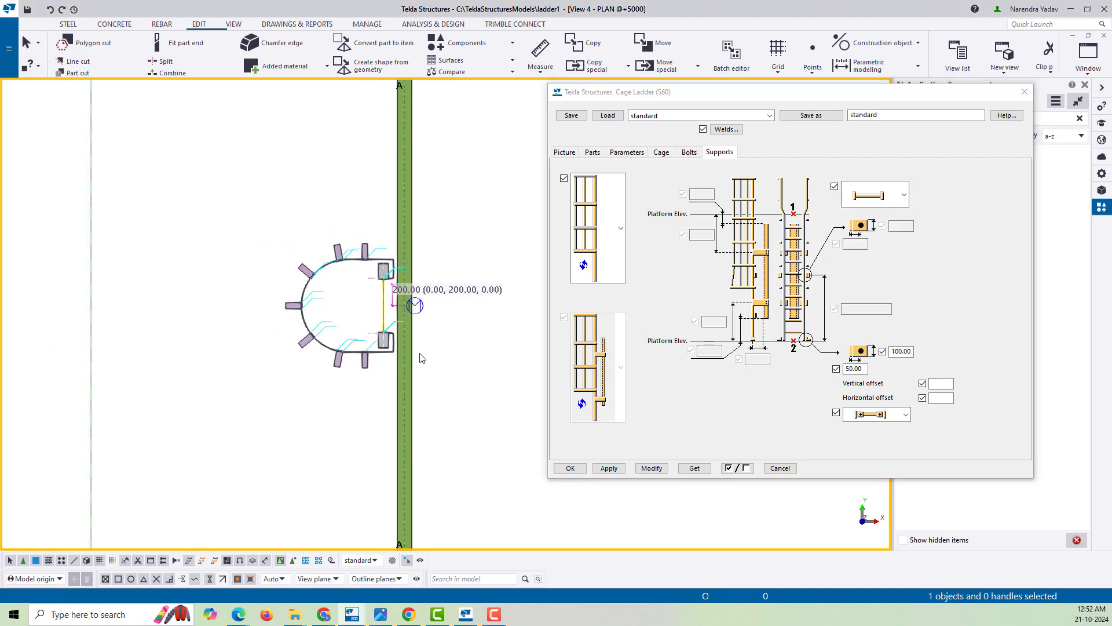
left_click(234, 24)
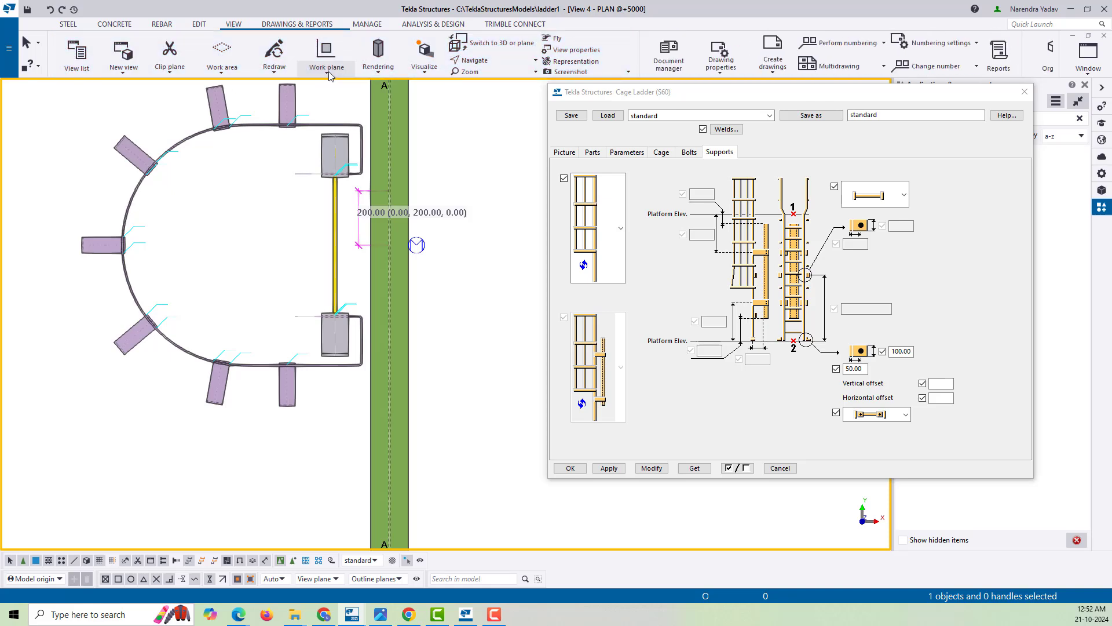
left_click(327, 70)
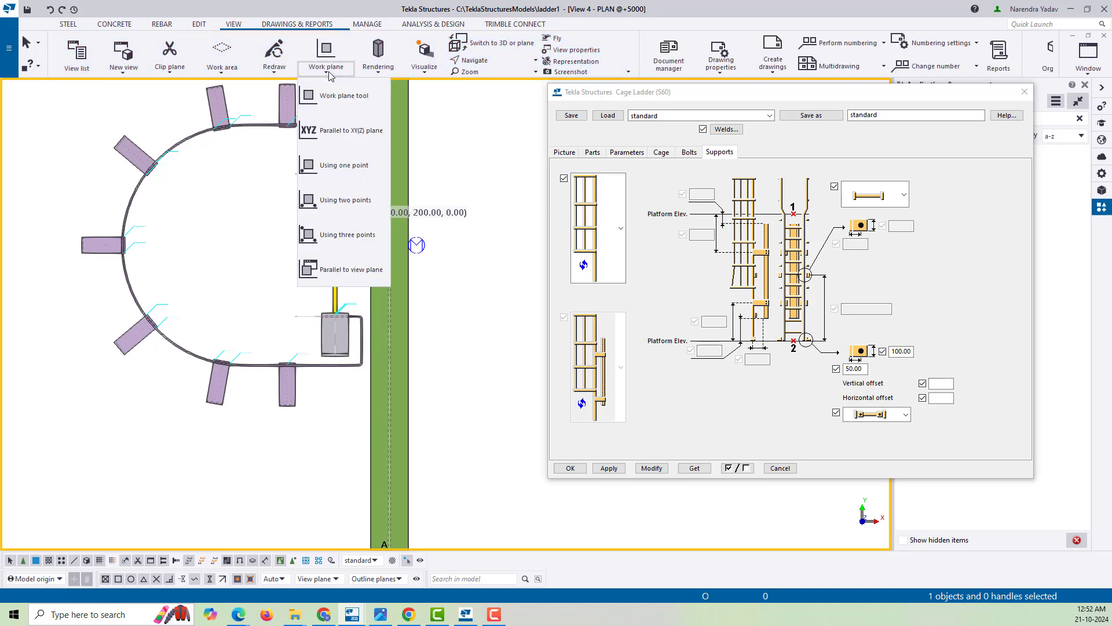
left_click(360, 272)
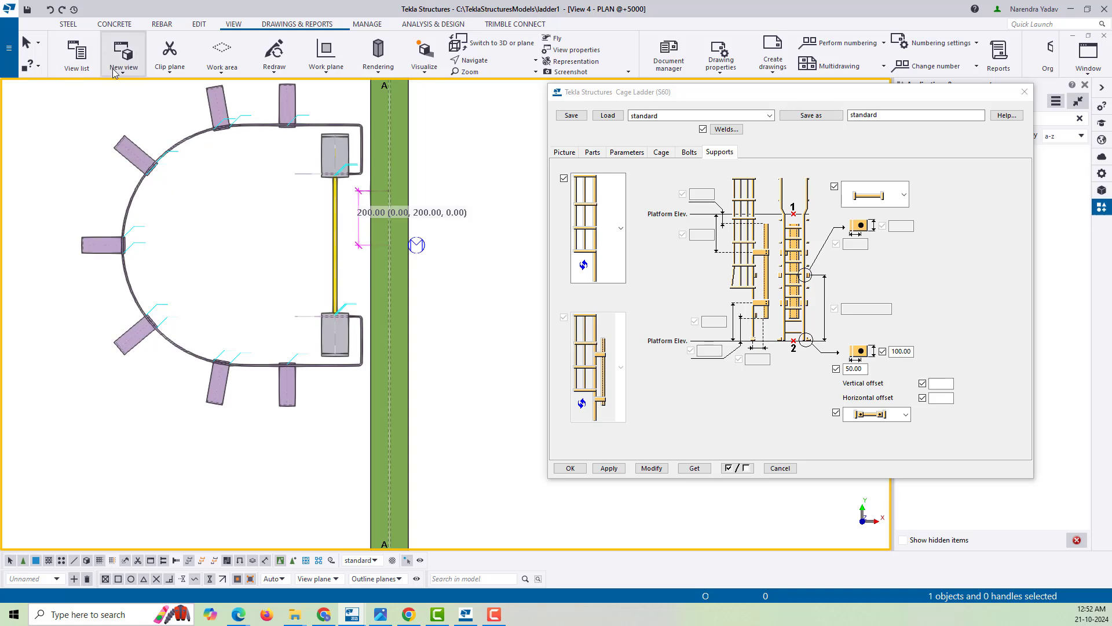
Create a two-point view from the ladder rung to the grid A beam's edge, switch it to plane view and end the command
left_click(124, 54)
left_click(123, 111)
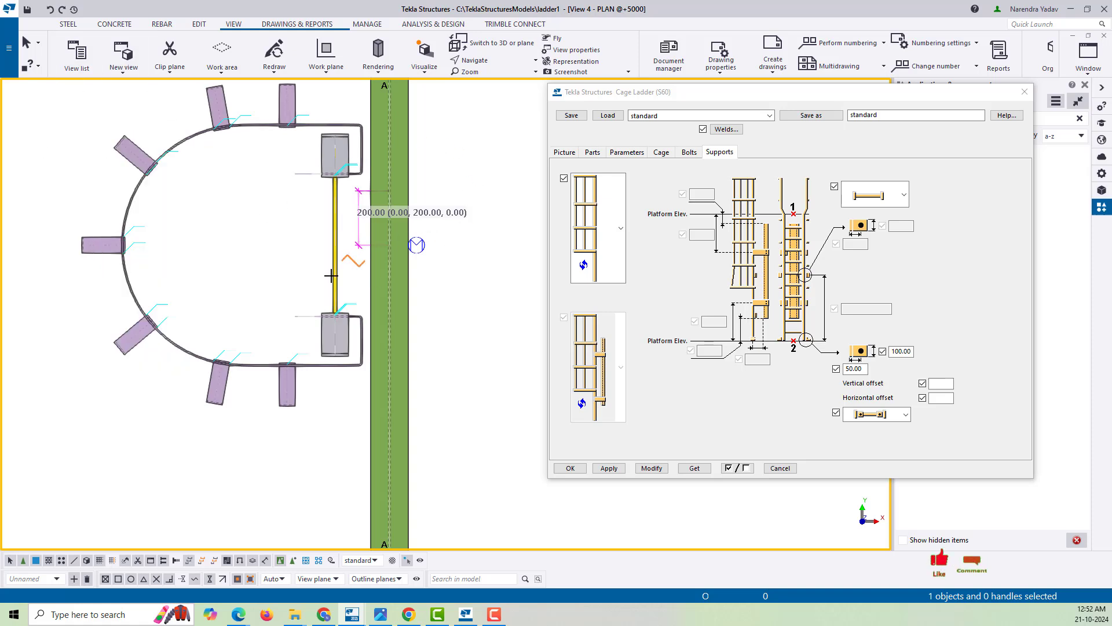
scroll(341, 239, "up", 4)
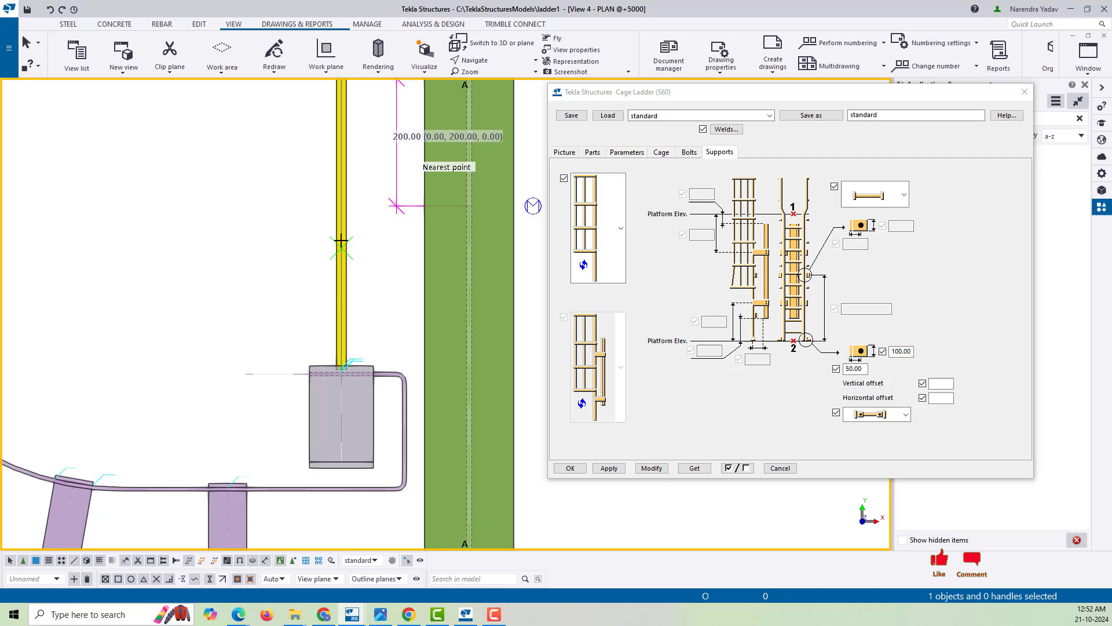
left_click(342, 205)
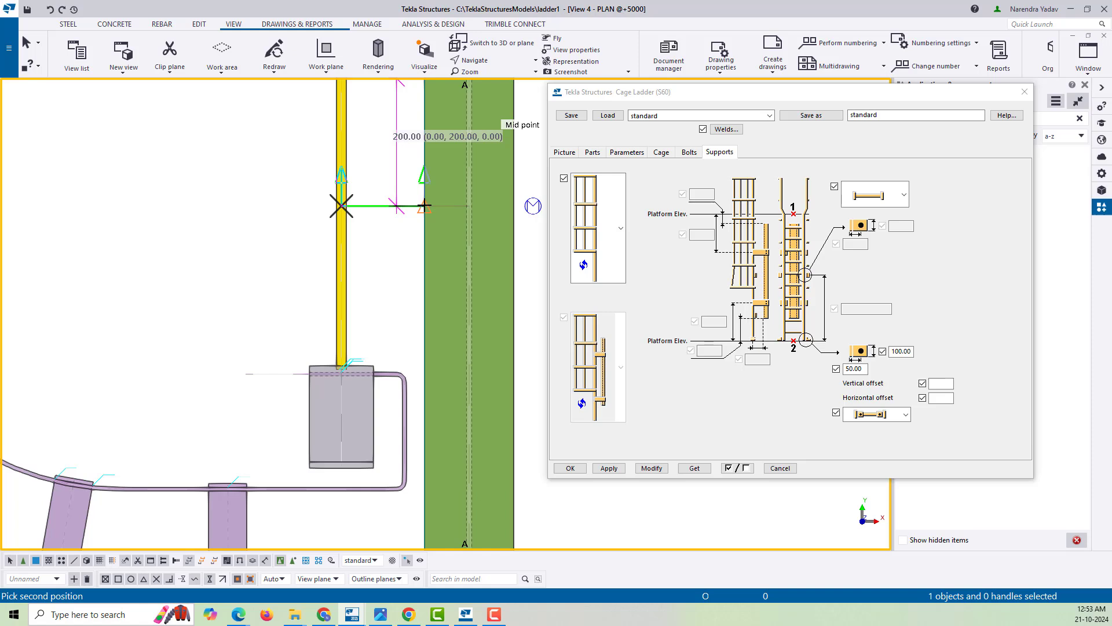
left_click(425, 205)
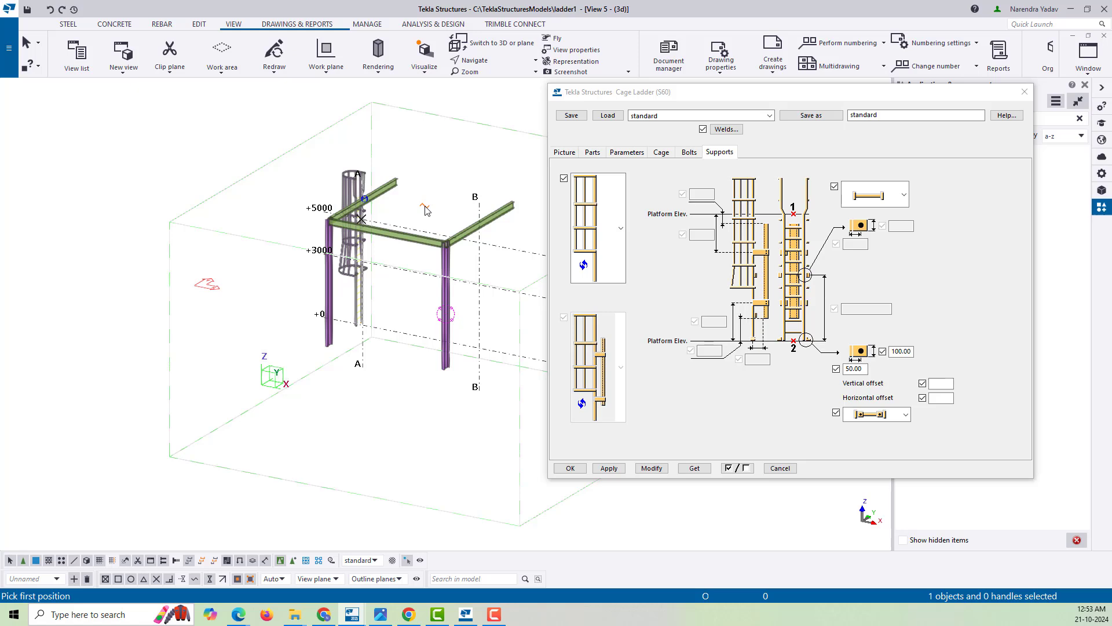
key("ctrl+p")
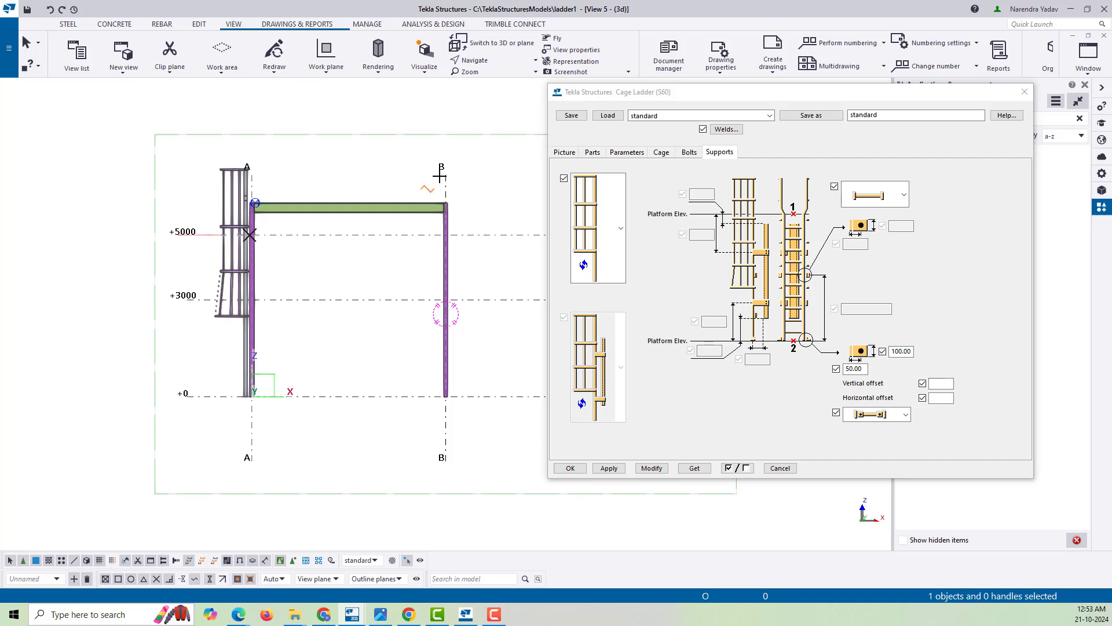
scroll(255, 202, "up", 5)
scroll(263, 199, "up", 3)
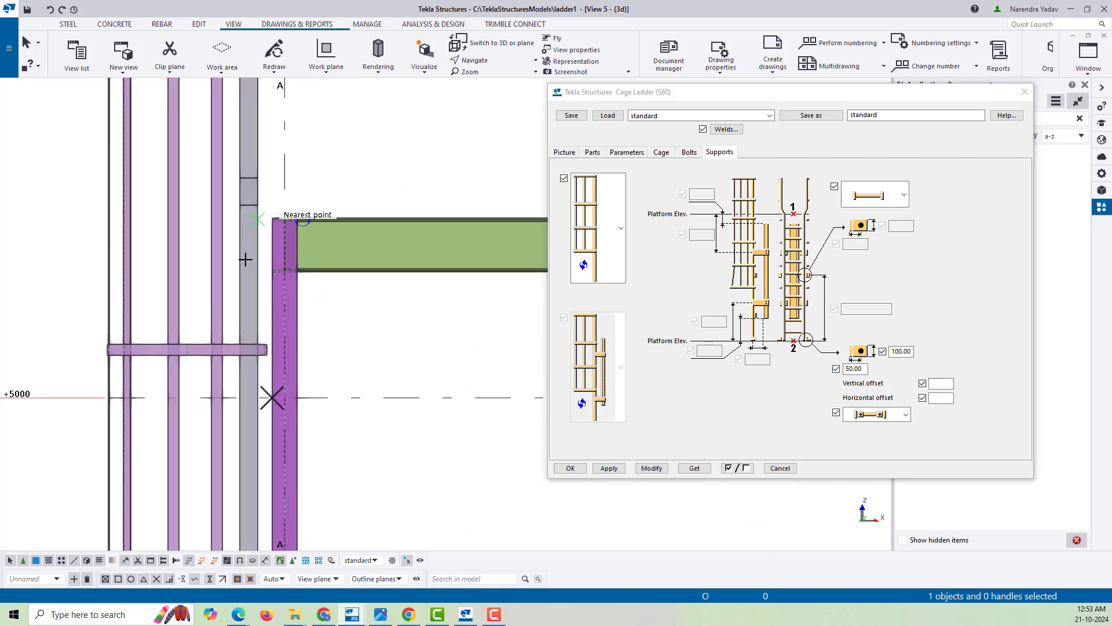
right_click(282, 186)
left_click(284, 189)
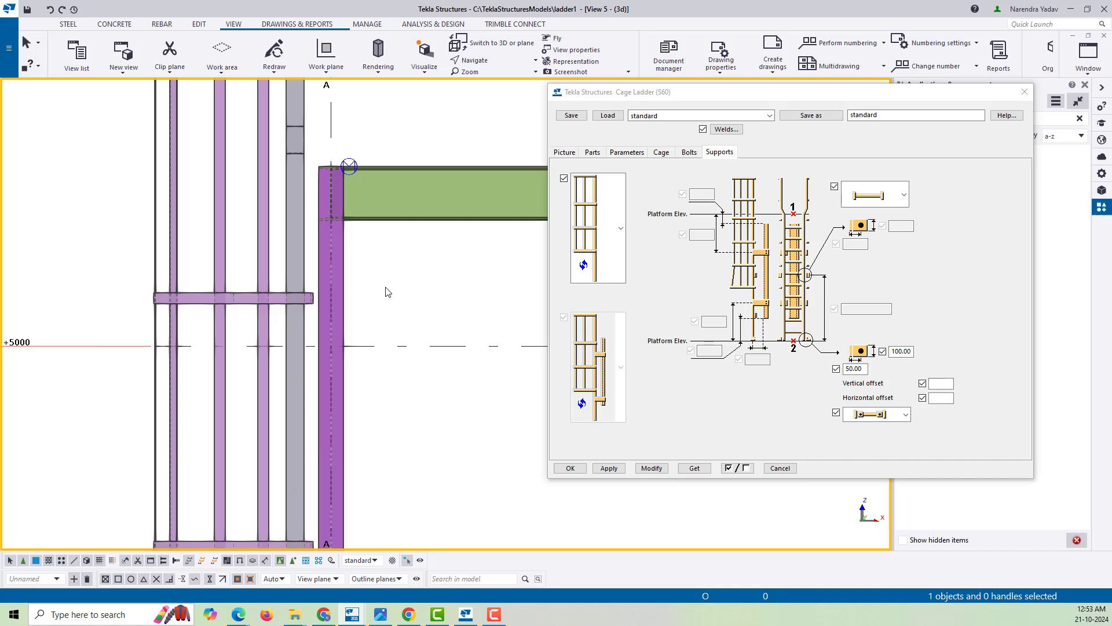
Choose inward-facing brackets for the ladder's intermediate supports and set their dimensions to 100 and 50 mm
scroll(334, 296, "down", 5)
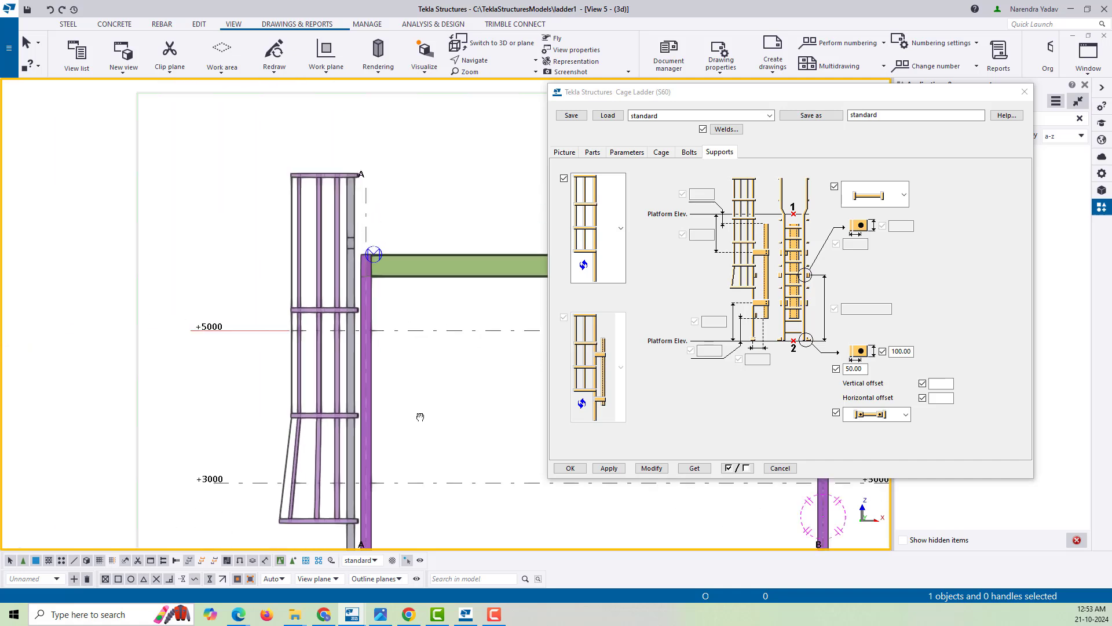
middle_click_drag(419, 307, 424, 465)
middle_click_drag(448, 354, 427, 386)
scroll(393, 343, "down", 1)
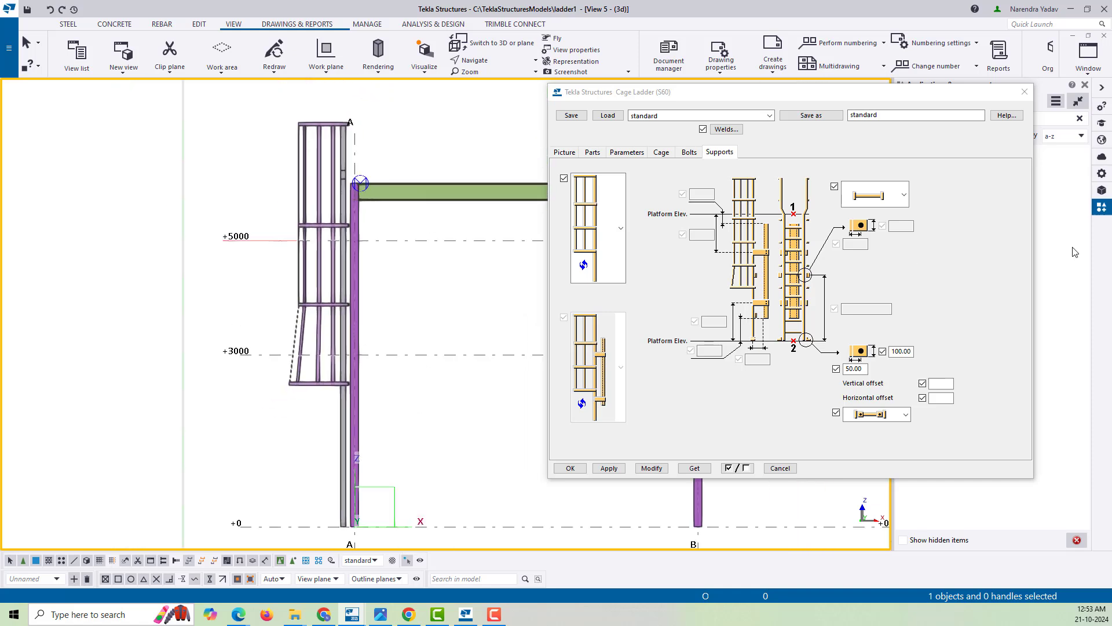
left_click(893, 204)
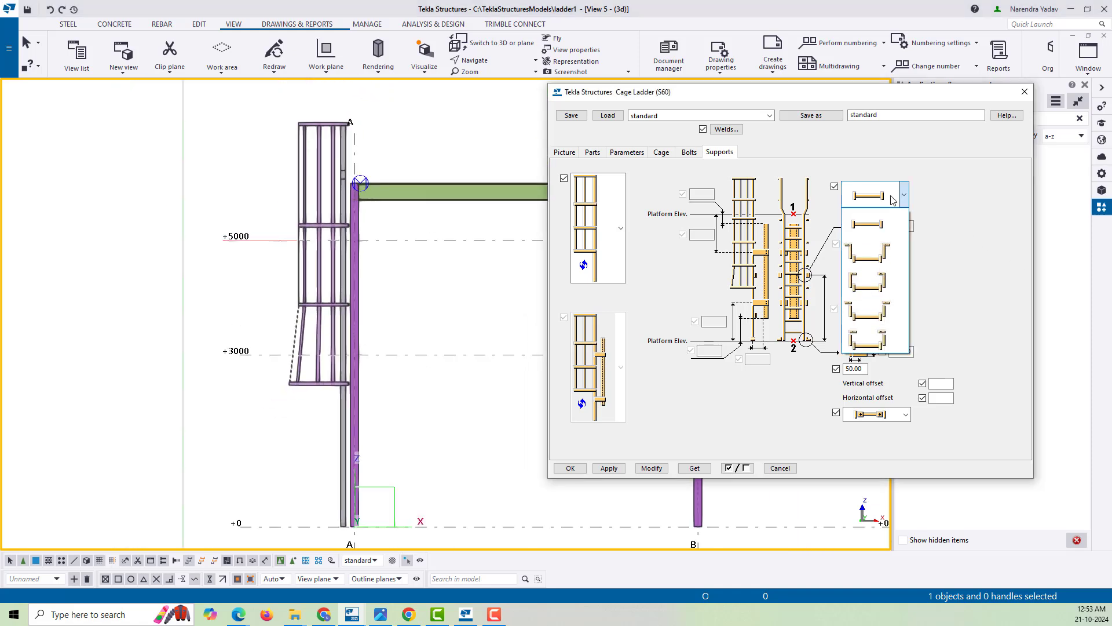
left_click(894, 281)
left_click(899, 227)
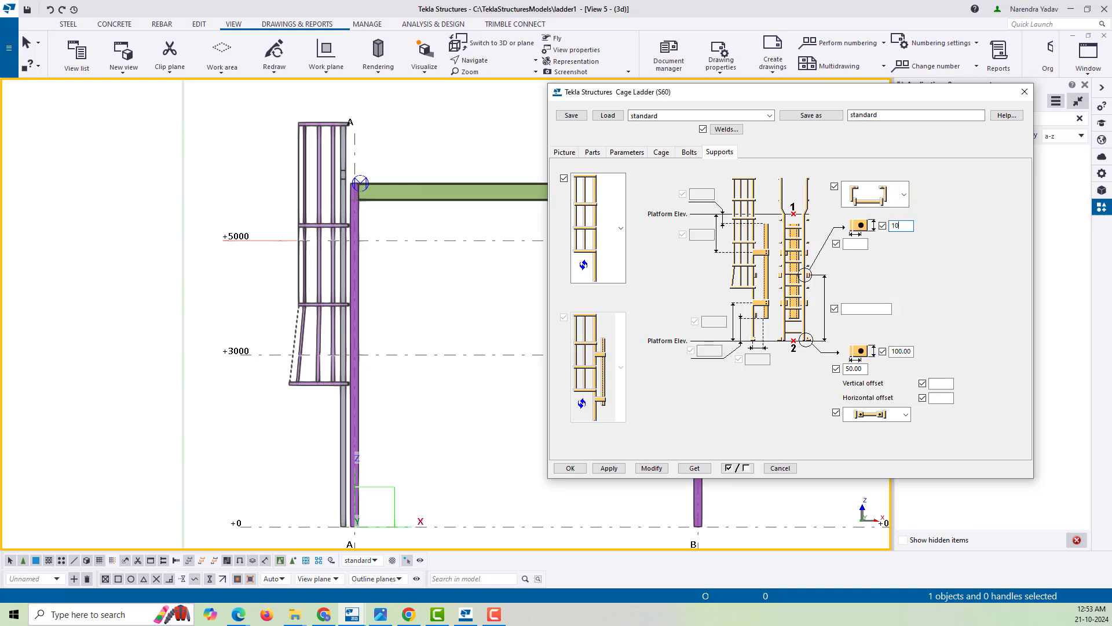
left_click(858, 243)
type("50")
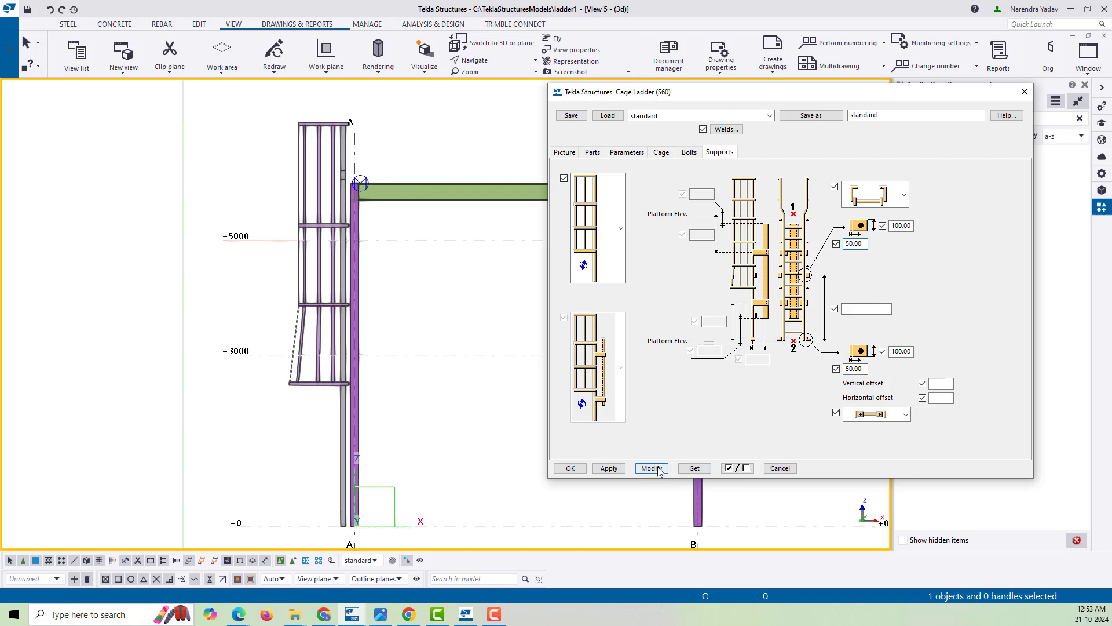
Select the cage ladder, update it with the new intermediate support settings and inspect the bracket below the +5000 level
left_click(651, 468)
left_click(341, 312)
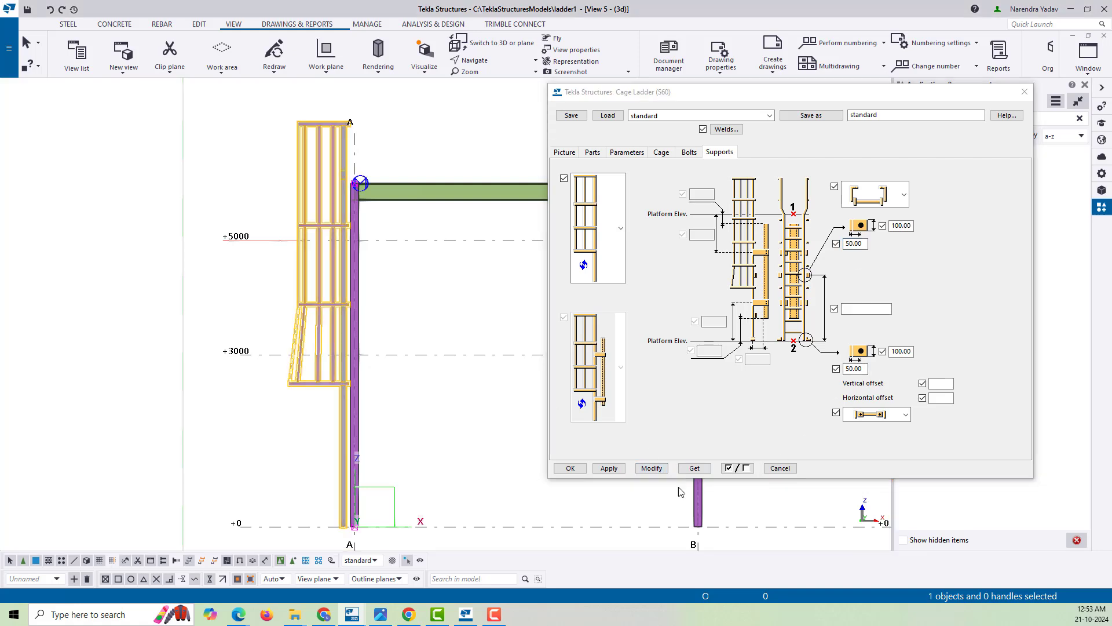
left_click(655, 470)
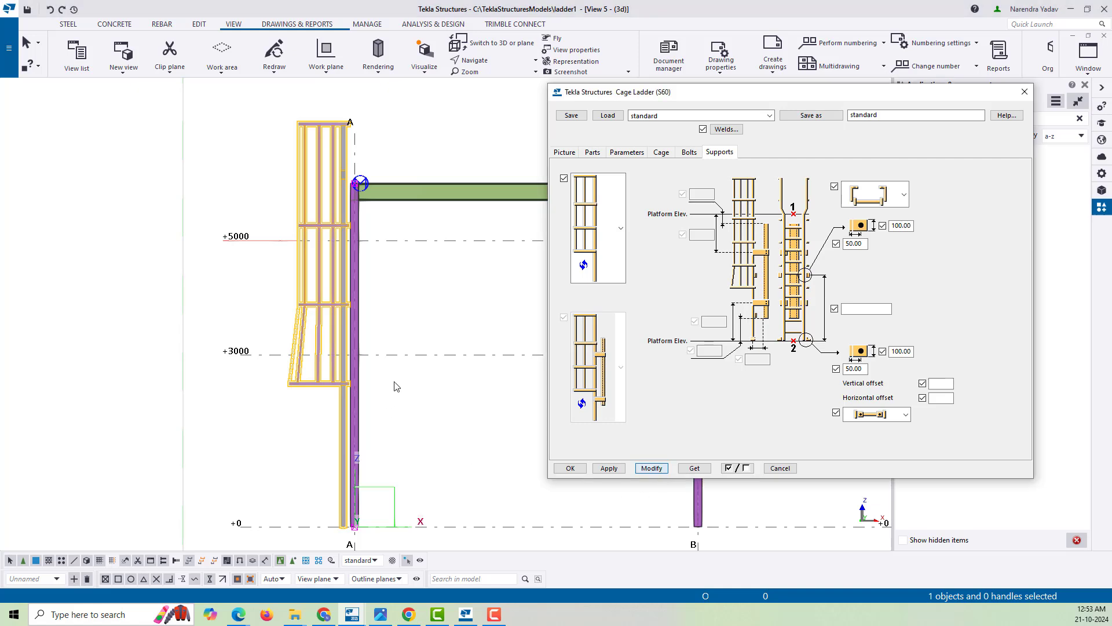
scroll(371, 276, "up", 10)
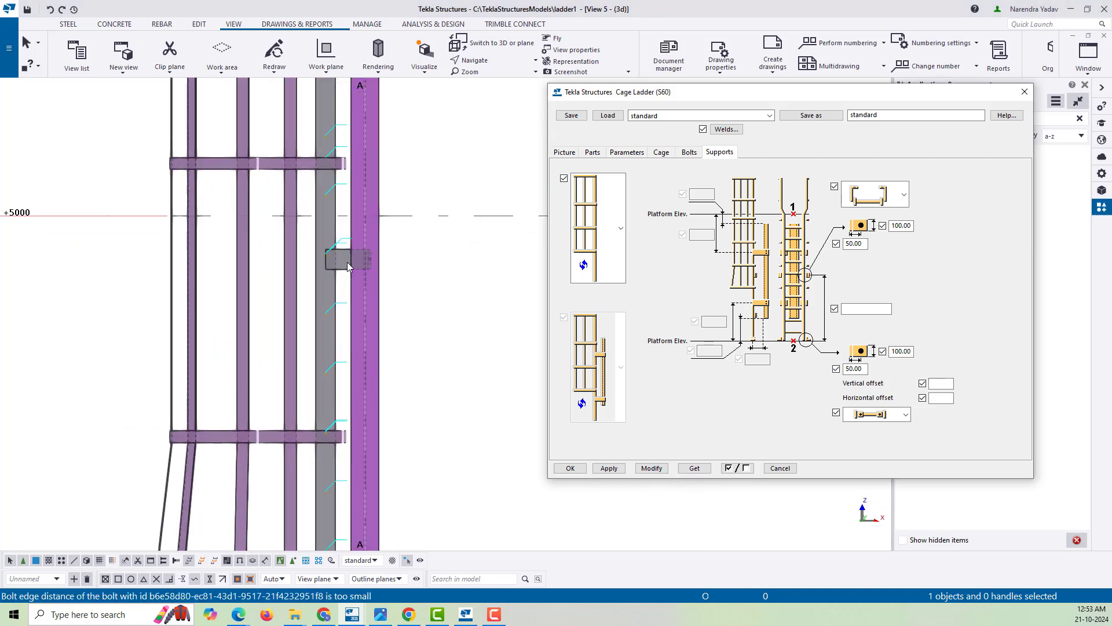
scroll(401, 235, "down", 3)
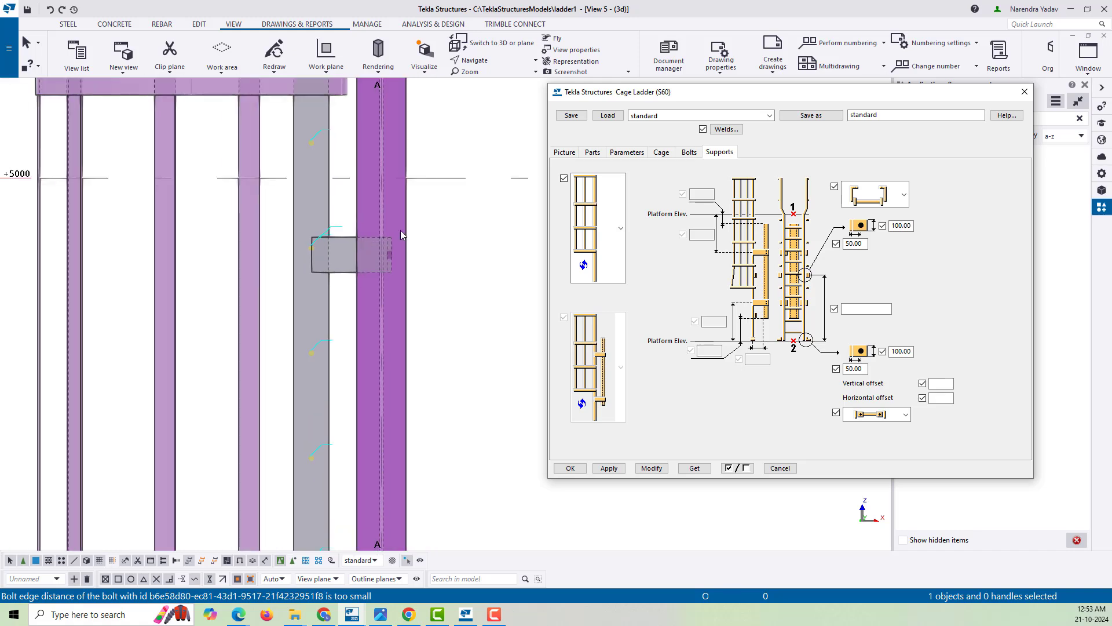
Set the intermediate support distance from the lower platform elevation to 2500 mm, update the ladder and inspect the bracket's location
left_click(862, 311)
type("2500")
left_click(654, 469)
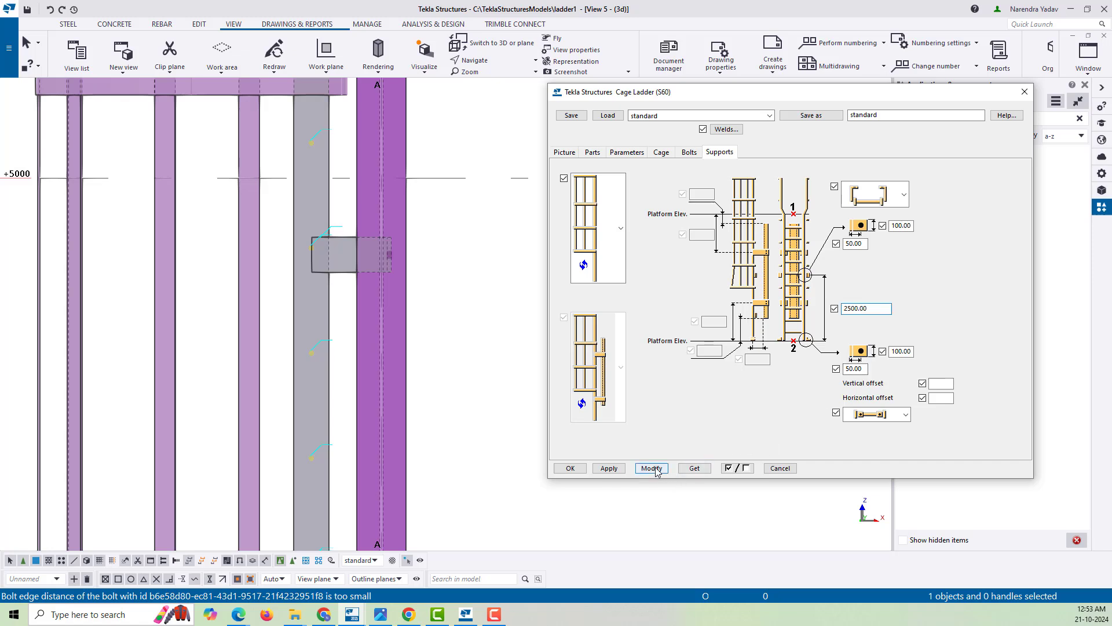
scroll(344, 270, "down", 6)
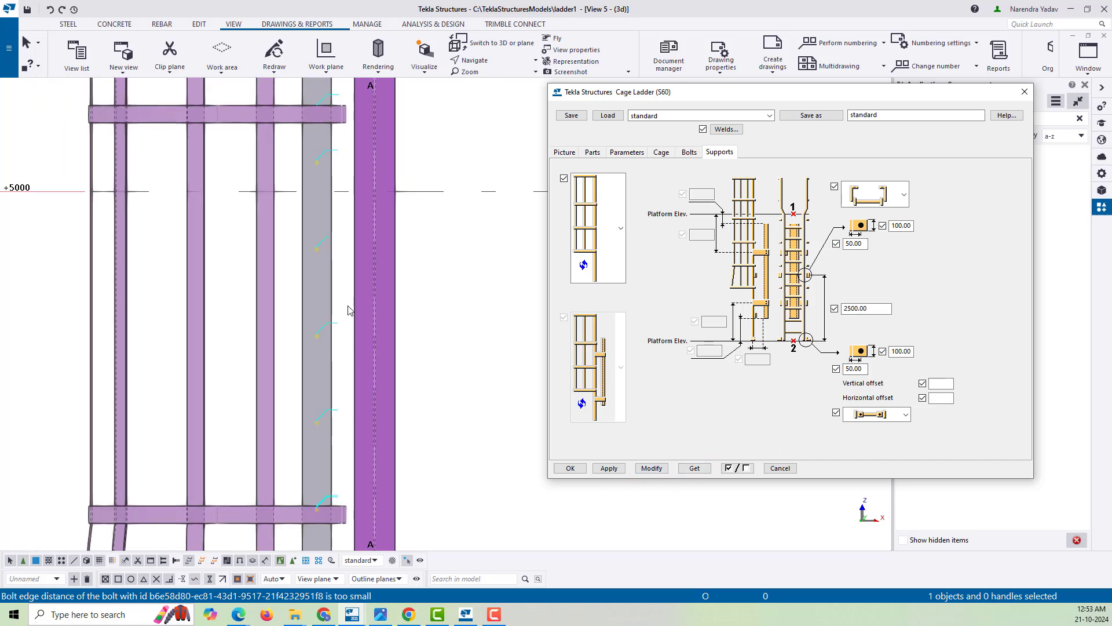
scroll(358, 257, "up", 5)
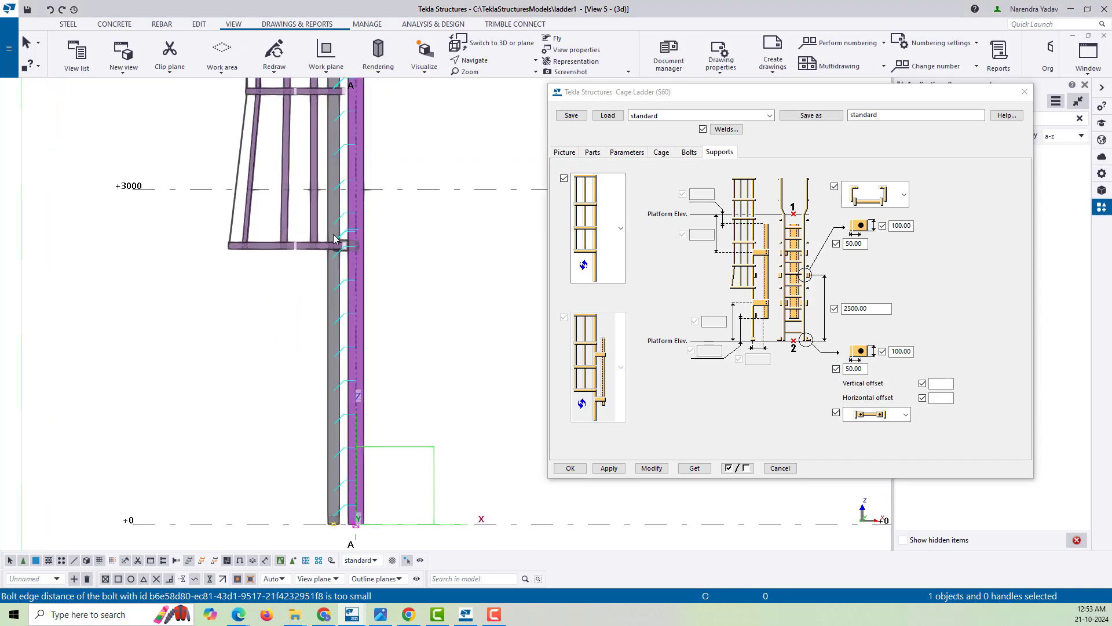
scroll(359, 258, "up", 1)
scroll(379, 197, "down", 4)
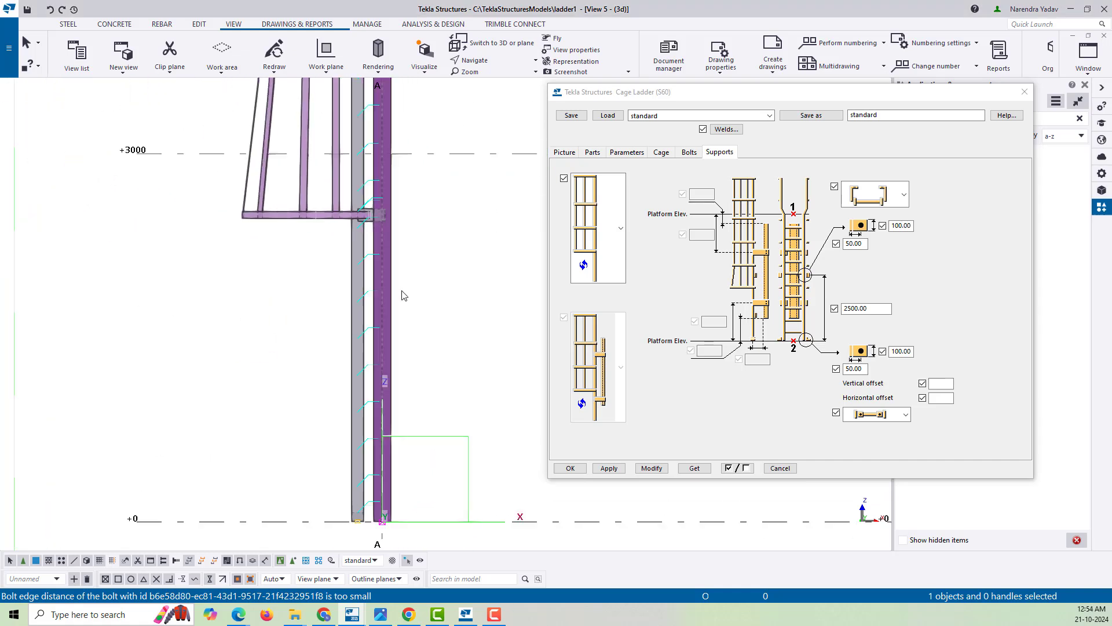
scroll(388, 261, "up", 5)
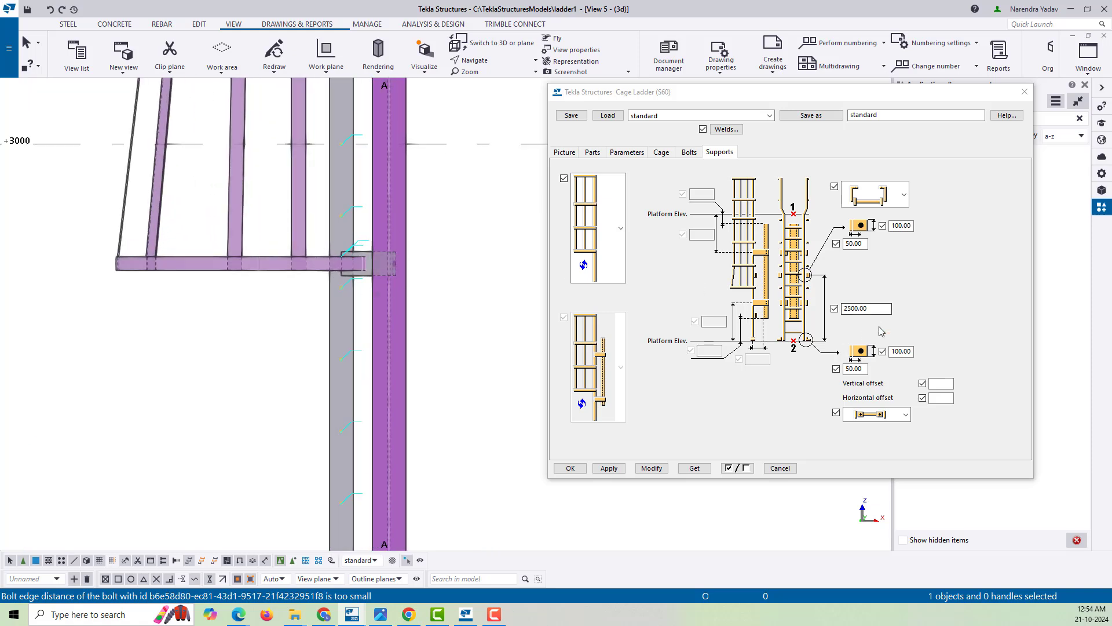
Examine the ladder and its intermediate brackets in the PLAN @+5000 view and from another angle in 3D
middle_click_drag(326, 314, 385, 340)
key("ctrl+Tab")
scroll(344, 320, "down", 5)
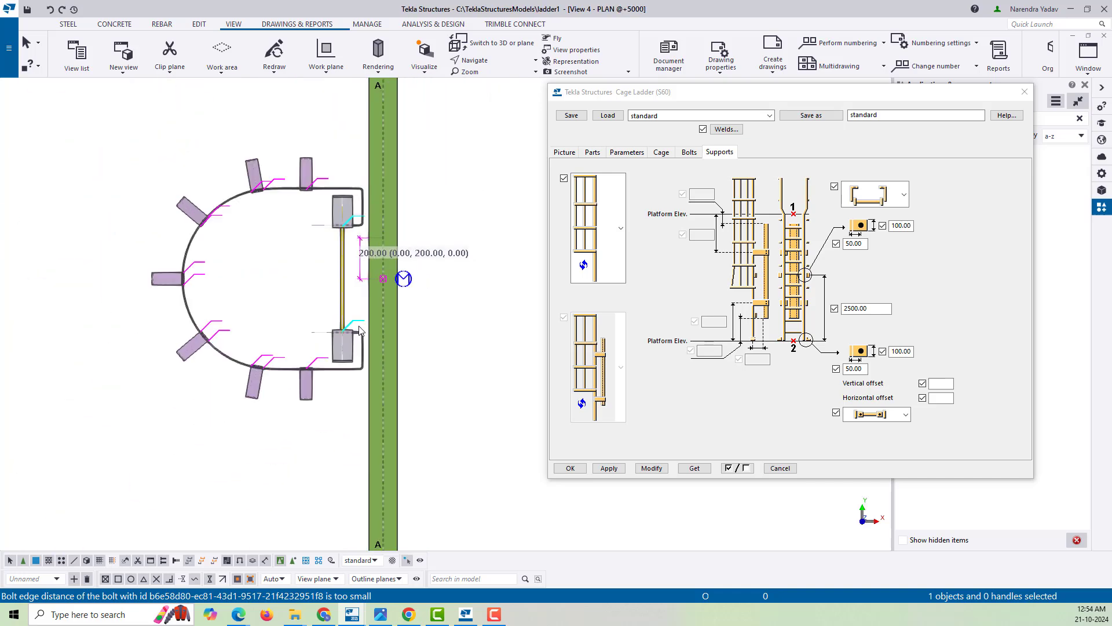
key("ctrl+Tab")
scroll(361, 359, "down", 5)
middle_click_drag(362, 369, 331, 353, "ctrl")
left_click(405, 219)
scroll(245, 359, "up", 6)
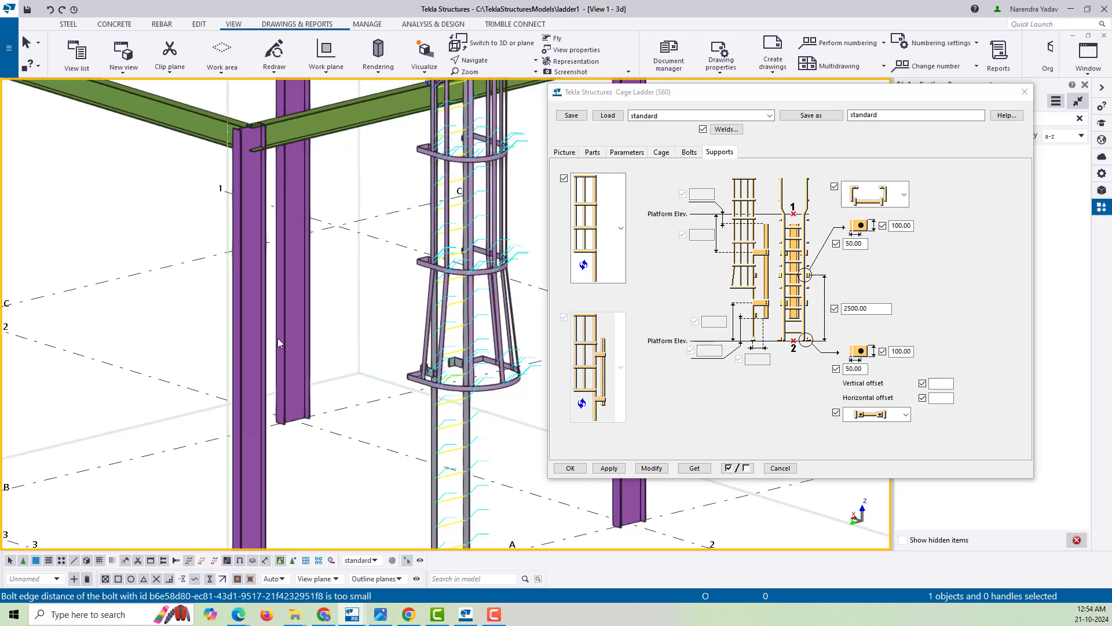
Examine the ladder's intermediate support brackets near the cage's flared lower hoop from the front and back
scroll(357, 350, "down", 6)
scroll(264, 369, "up", 3)
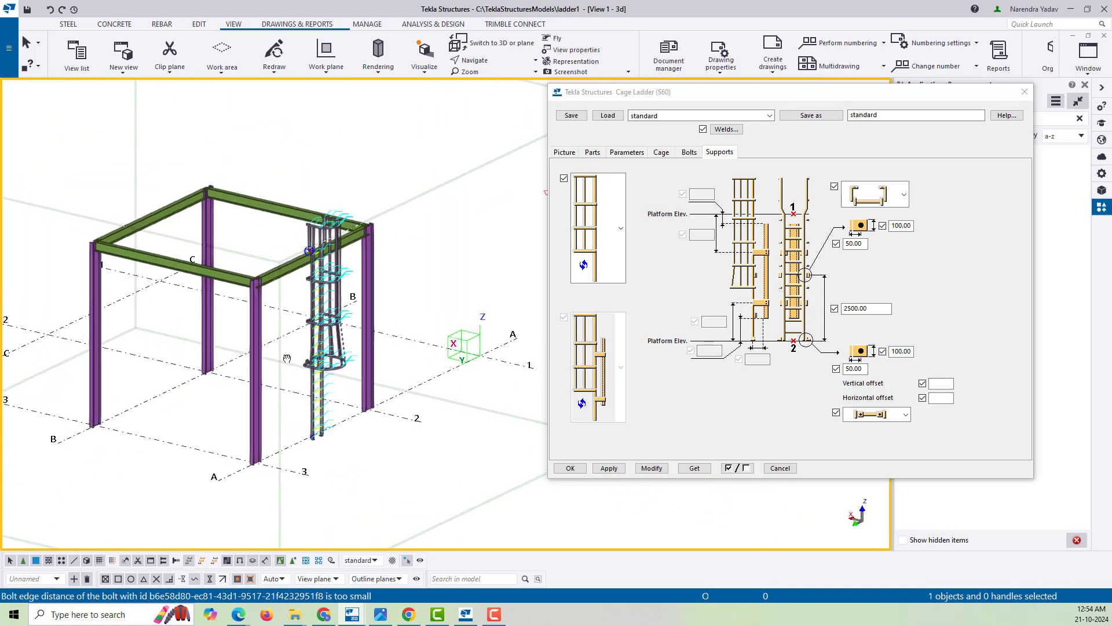
scroll(357, 334, "up", 6)
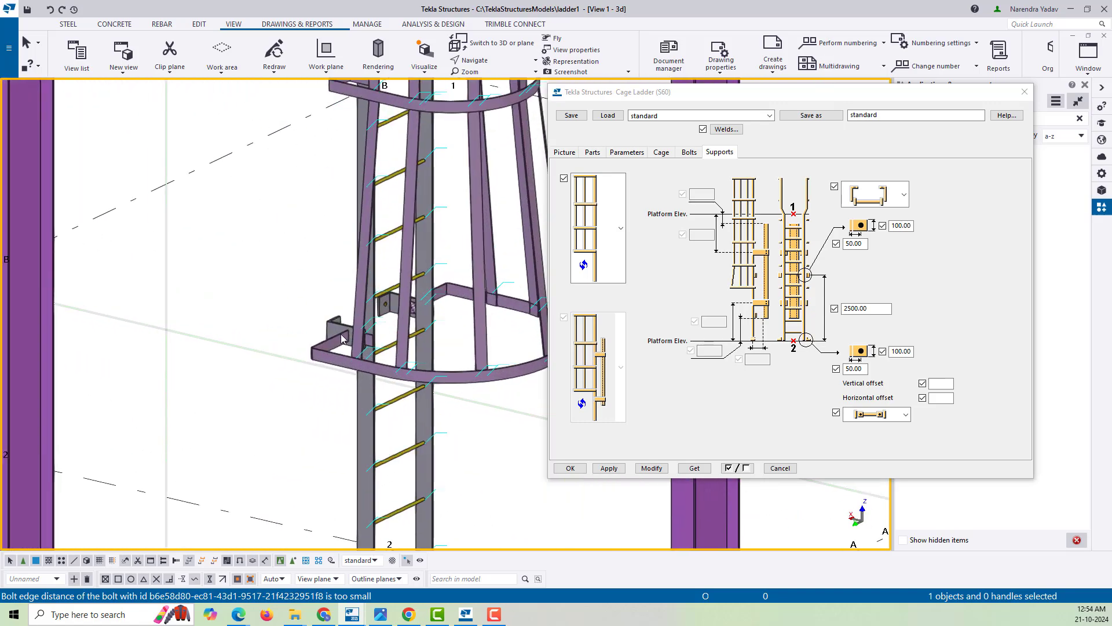
scroll(365, 339, "down", 4)
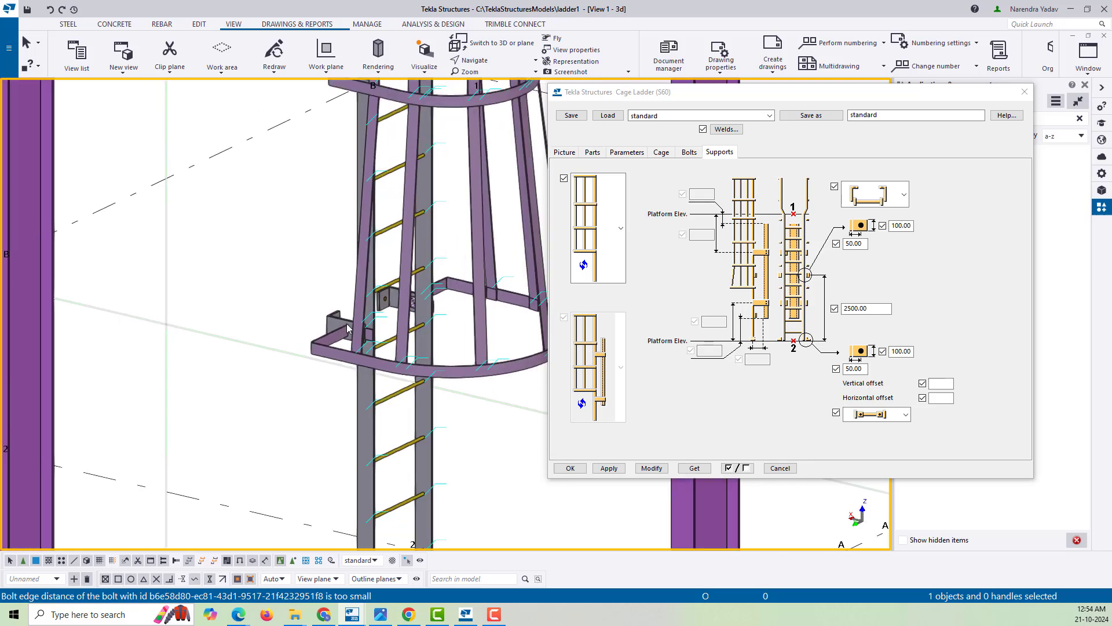
scroll(368, 342, "down", 3)
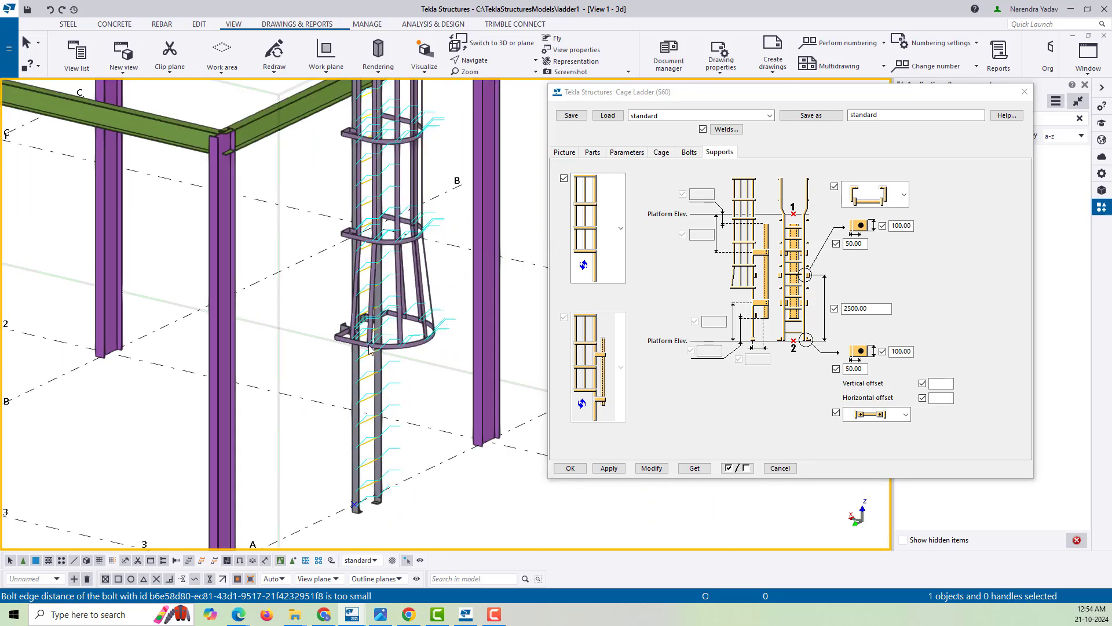
scroll(383, 374, "up", 5)
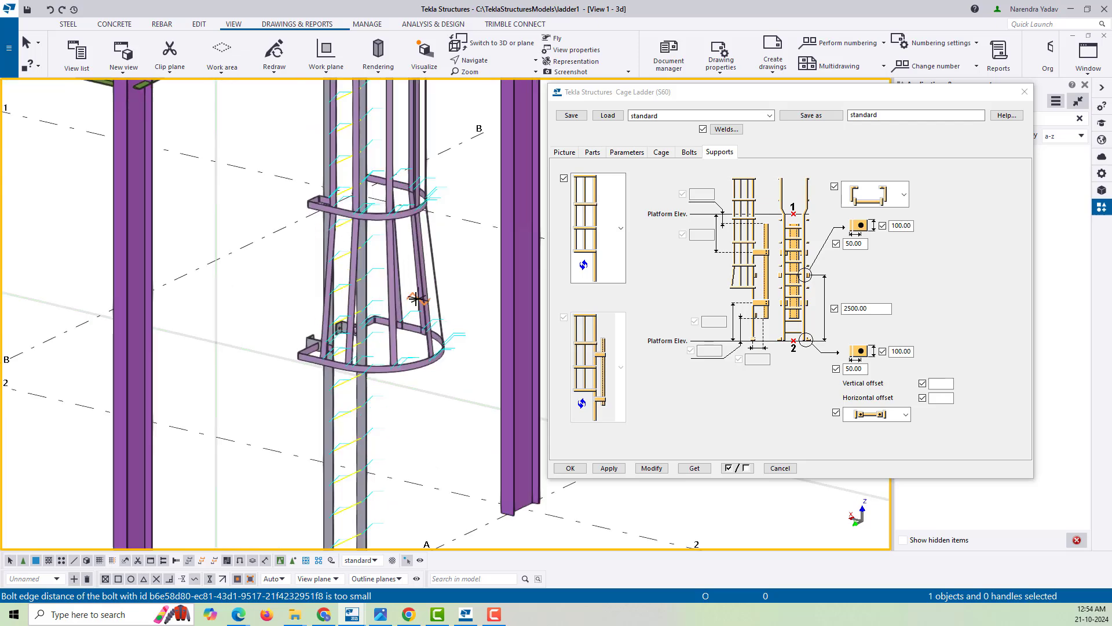
middle_click_drag(319, 402, 423, 414, "ctrl")
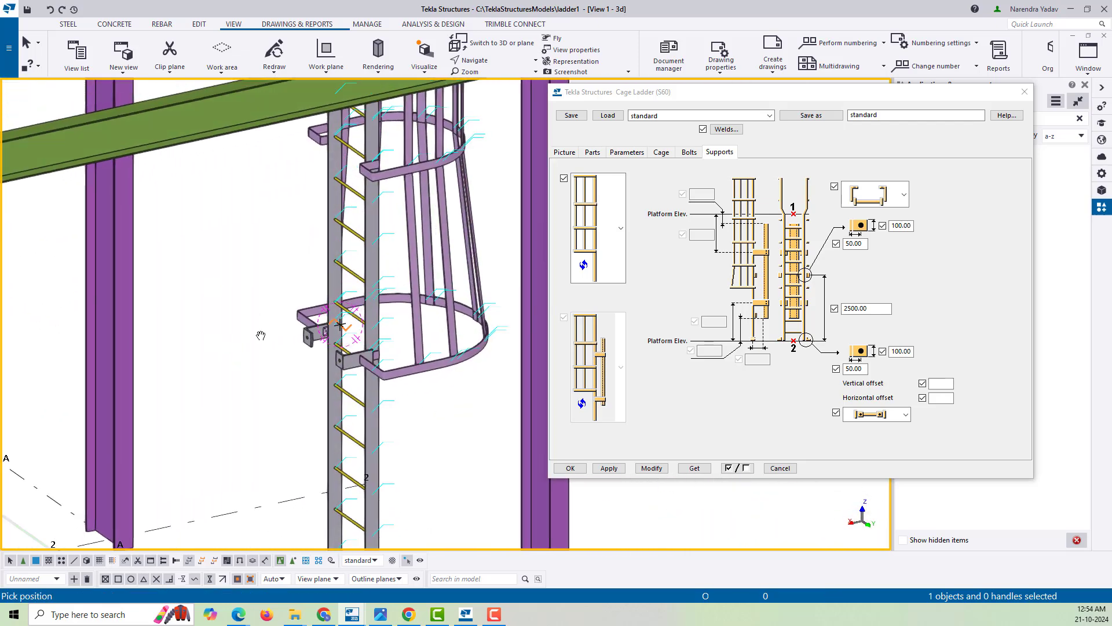
scroll(199, 332, "down", 3)
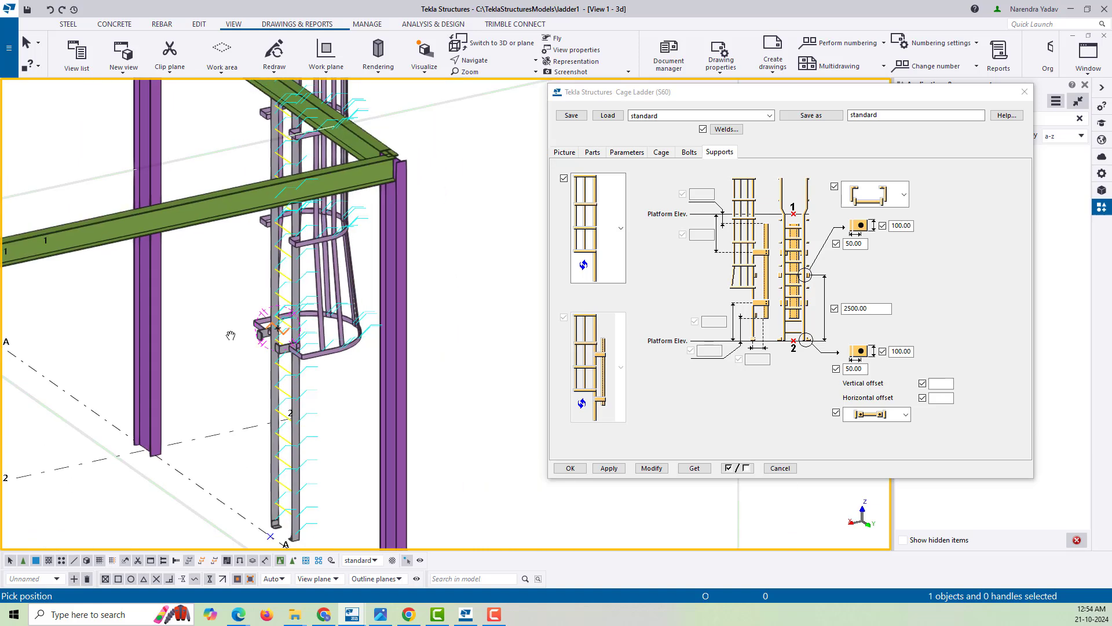
Choose the intermediate support option without brackets and update the cage ladder in the model
left_click(890, 200)
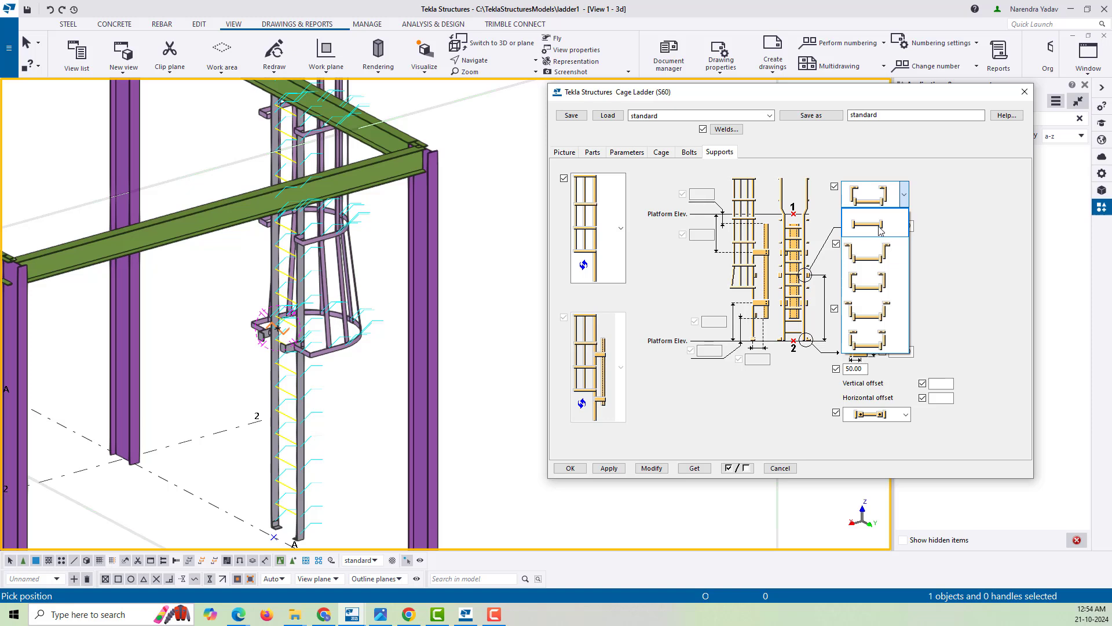
left_click(883, 231)
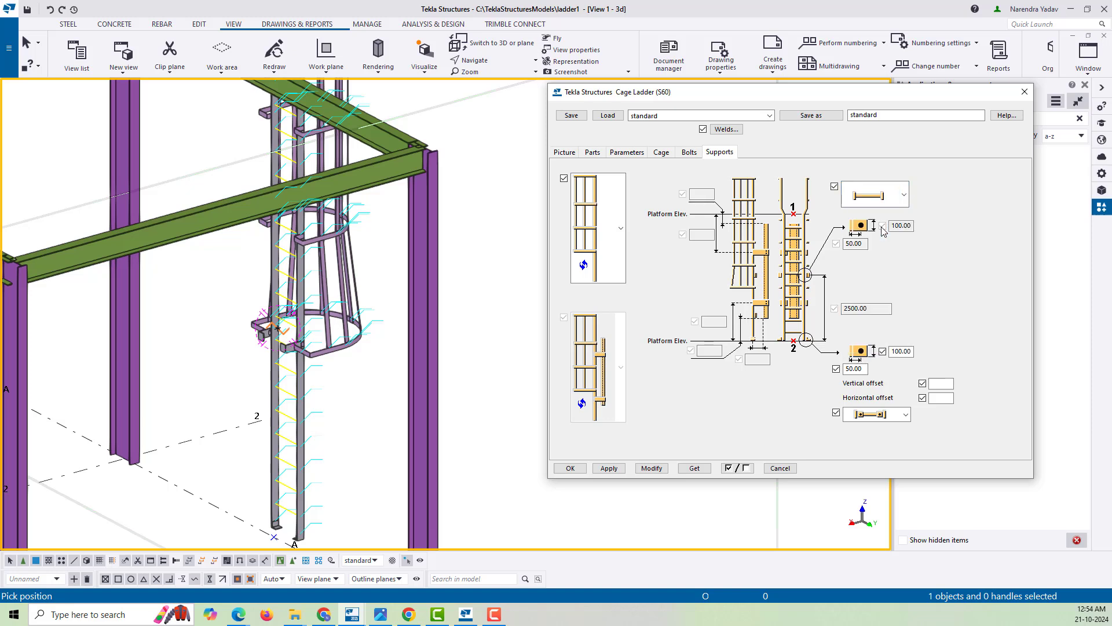
right_click(336, 303)
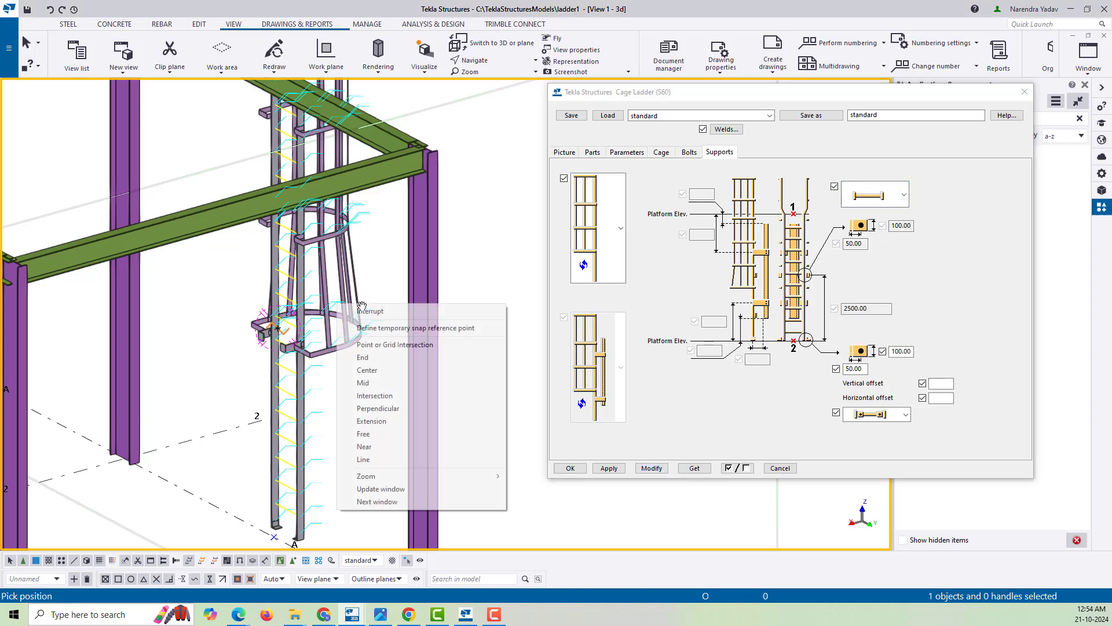
left_click(362, 311)
left_click(652, 468)
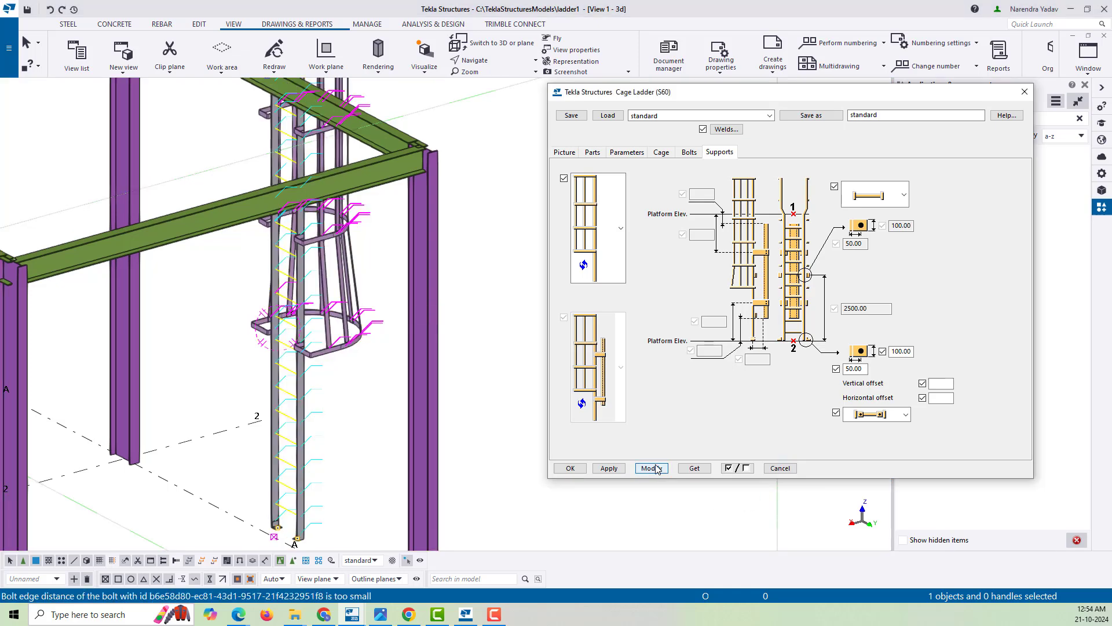
scroll(380, 399, "down", 5)
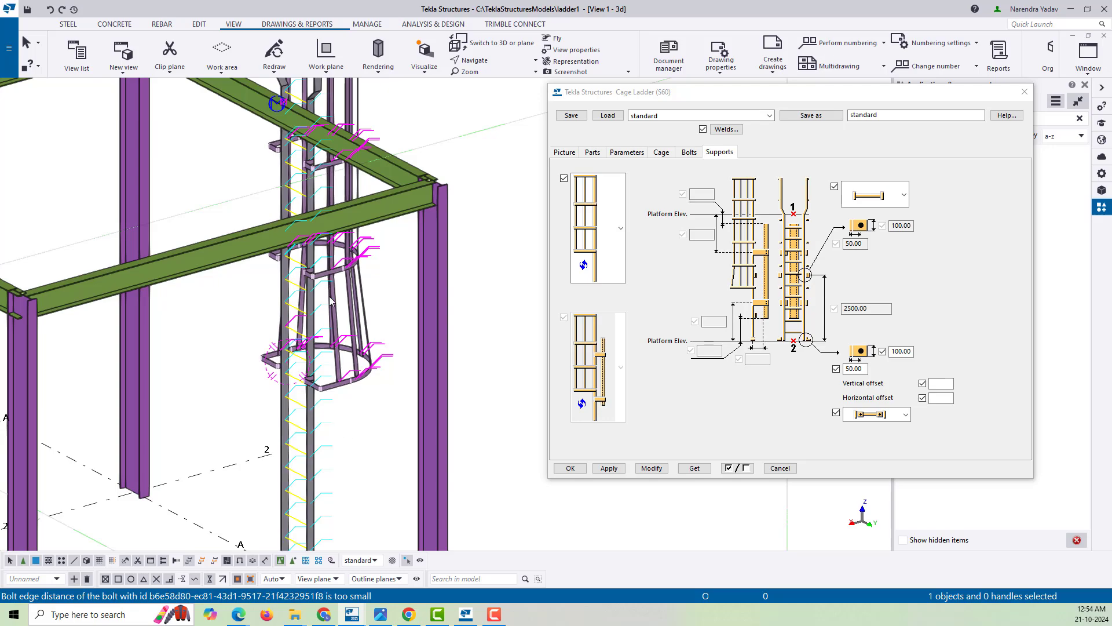
middle_click_drag(380, 399, 461, 342, "ctrl")
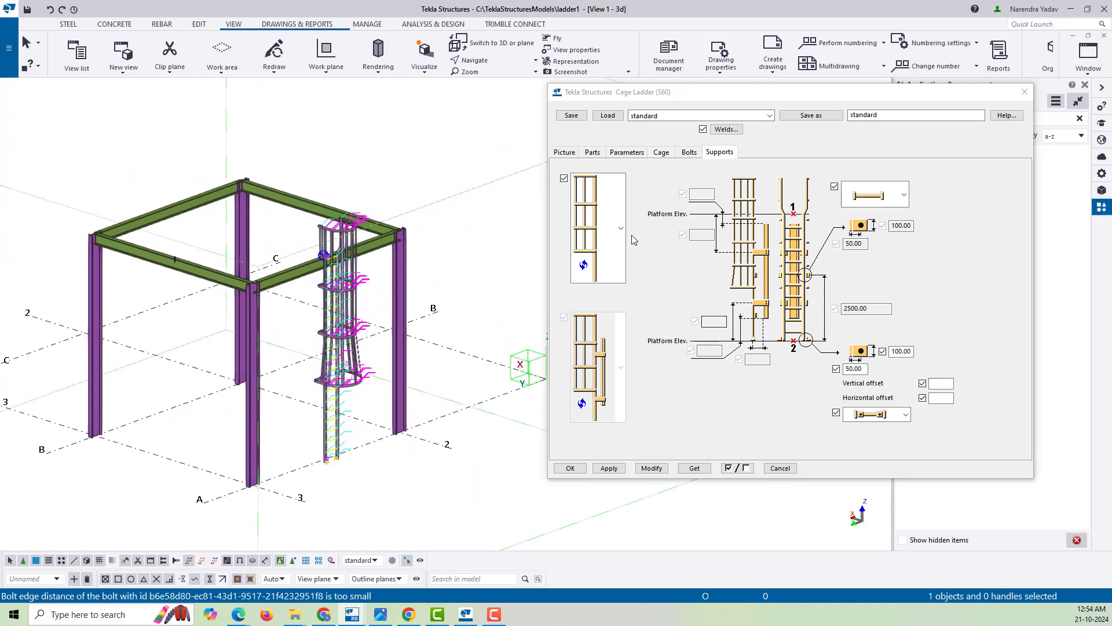
Set the ladder support bolts to size 12, standard 4.6XOX and tolerance 2.00, update the ladder and inspect a base bracket's bolt
left_click(688, 153)
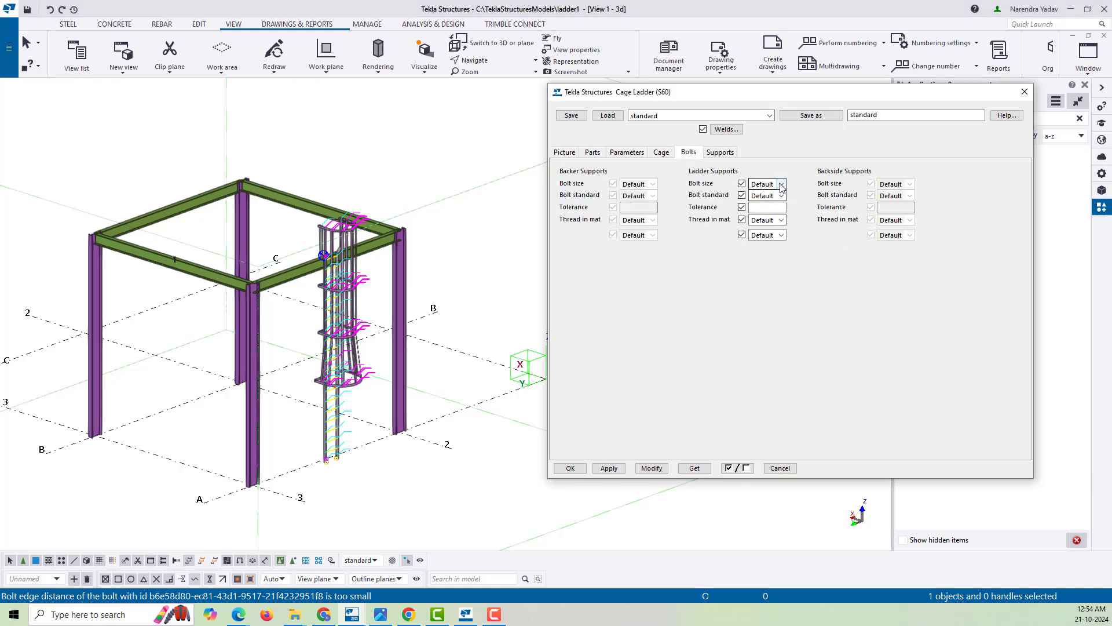
left_click(781, 186)
left_click(818, 289)
left_click(783, 196)
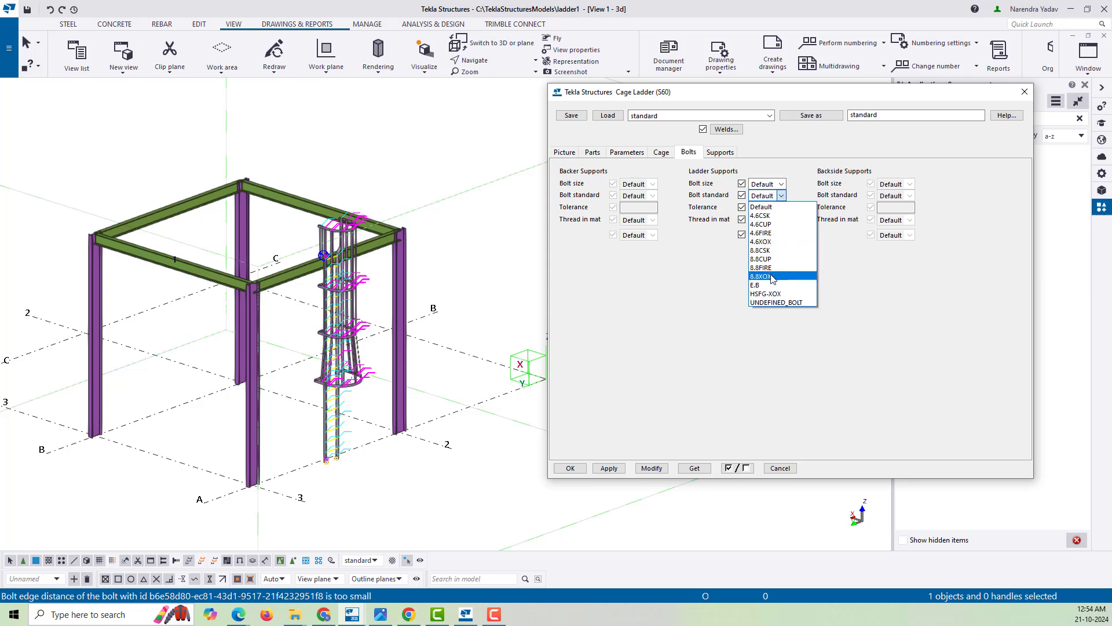
left_click(762, 207)
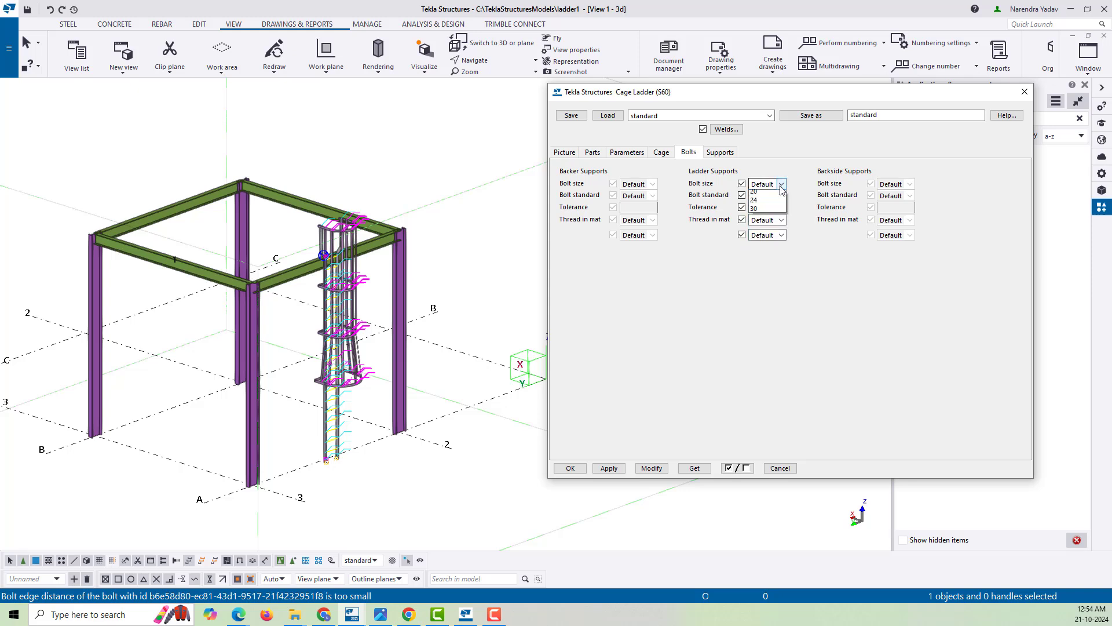
left_click(782, 185)
left_click(764, 213)
left_click(767, 207)
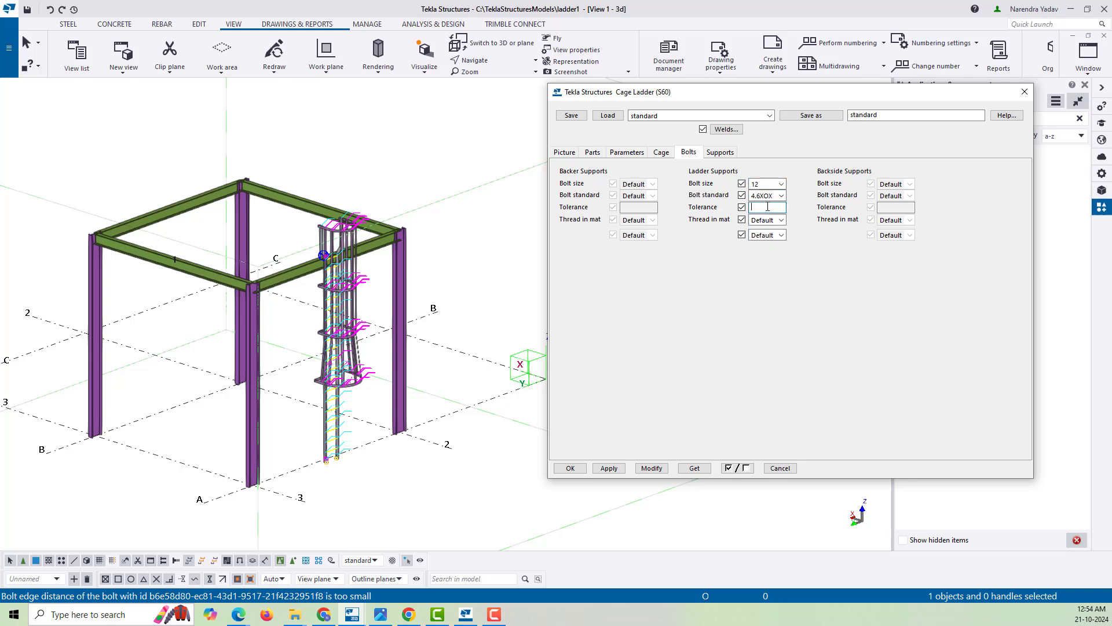
left_click(653, 470)
scroll(327, 444, "up", 5)
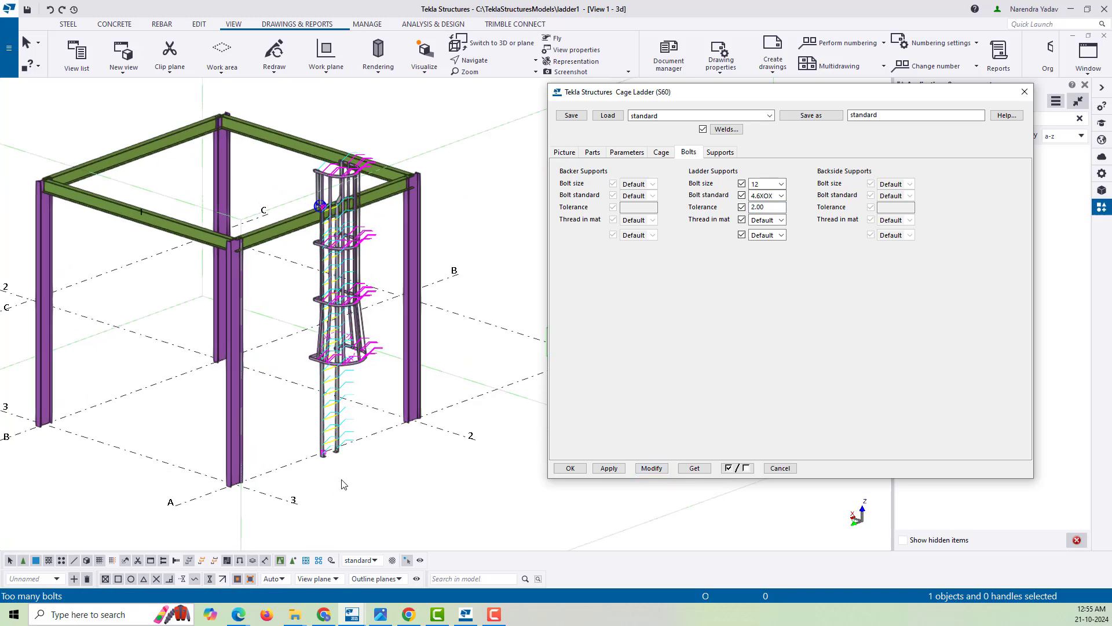
scroll(328, 444, "up", 8)
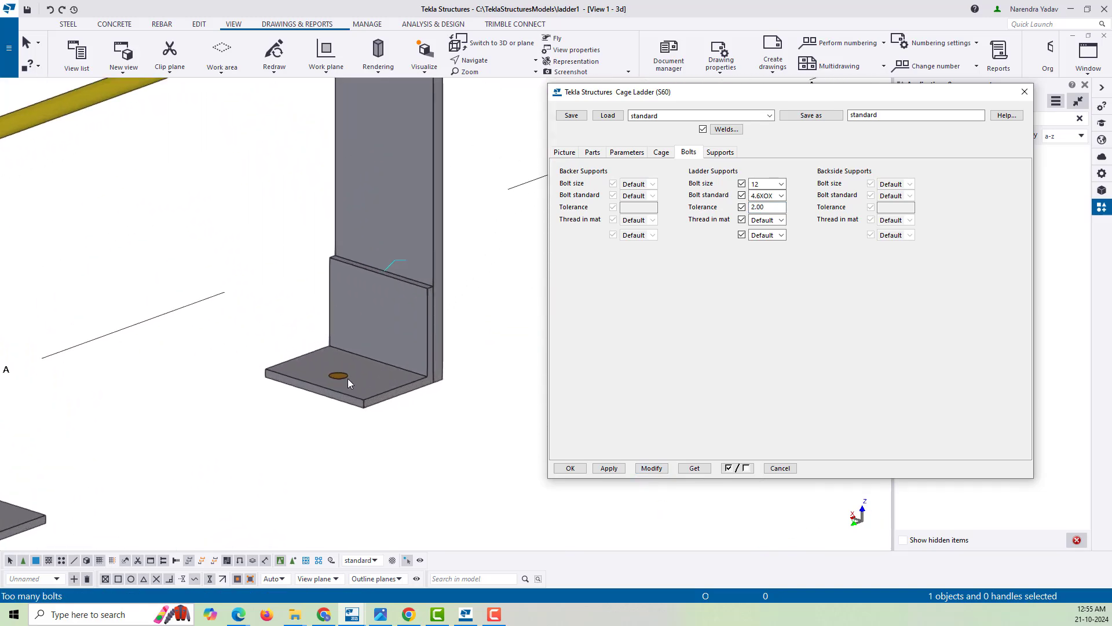
Set the ladder support bolts' thread in material to Yes and bolt type to Site, and update the ladder
left_click(776, 220)
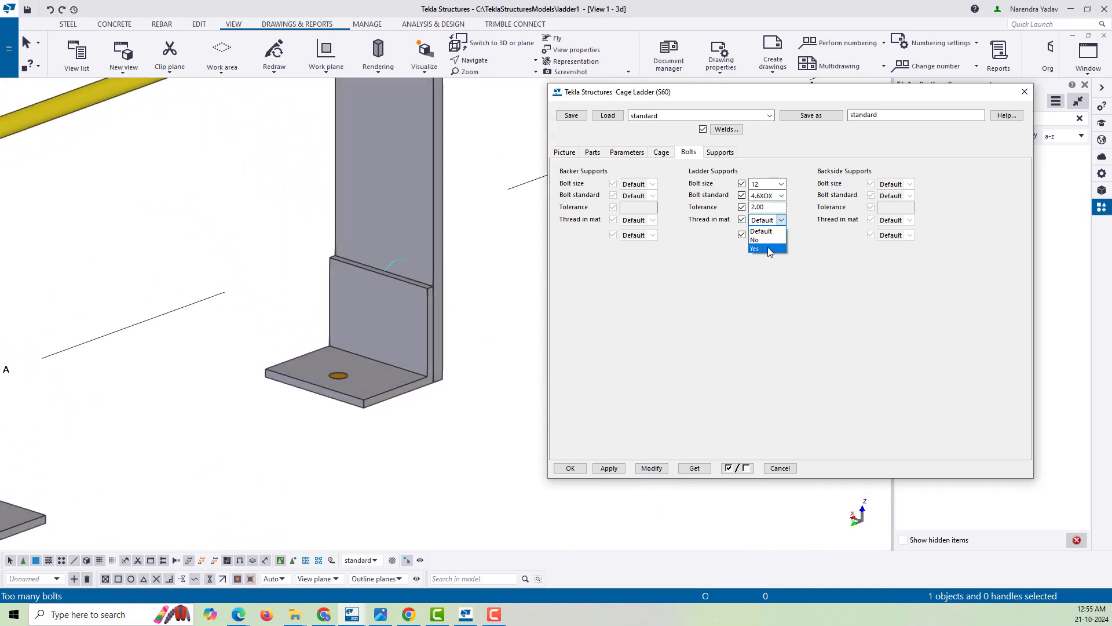
left_click(773, 247)
left_click(774, 236)
left_click(766, 249)
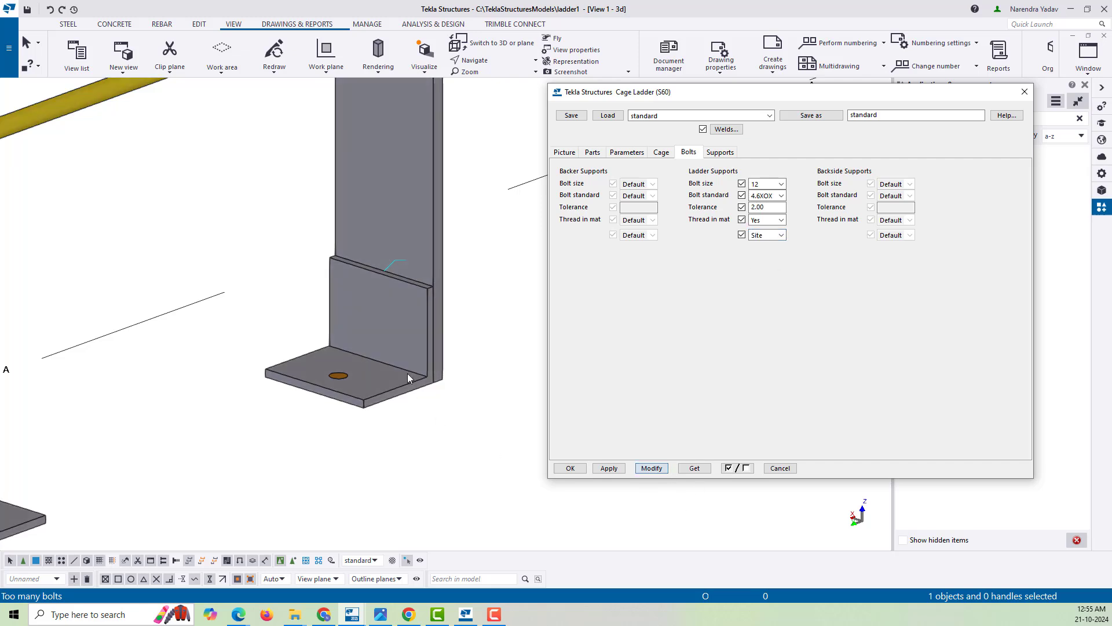
Change the ladder support bolt type to Workshop and update the cage ladder
left_click(394, 349)
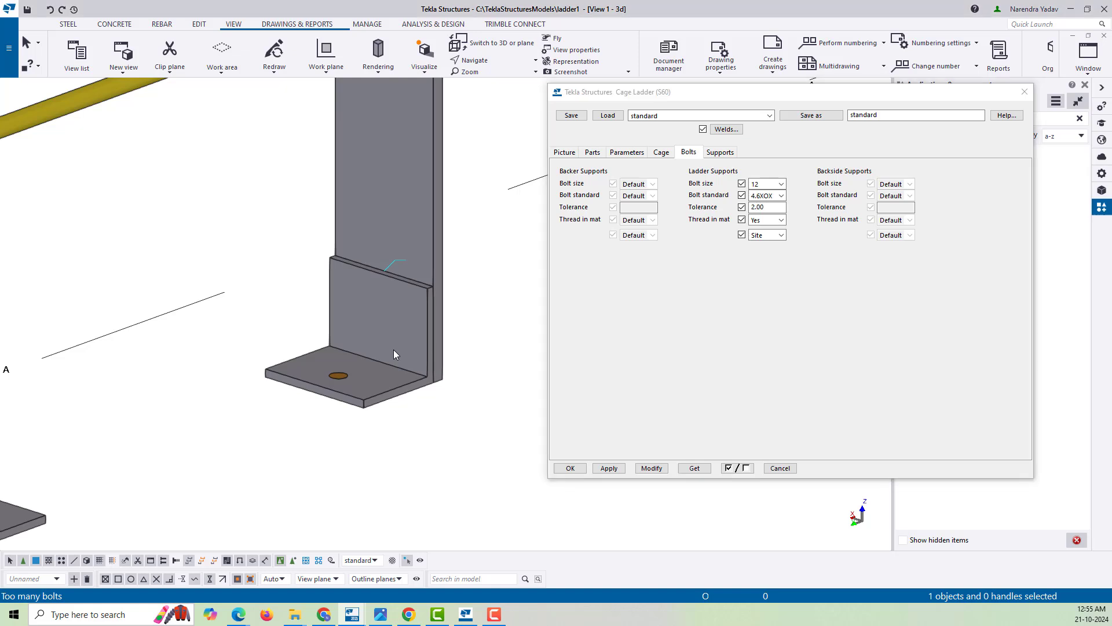
left_click(776, 235)
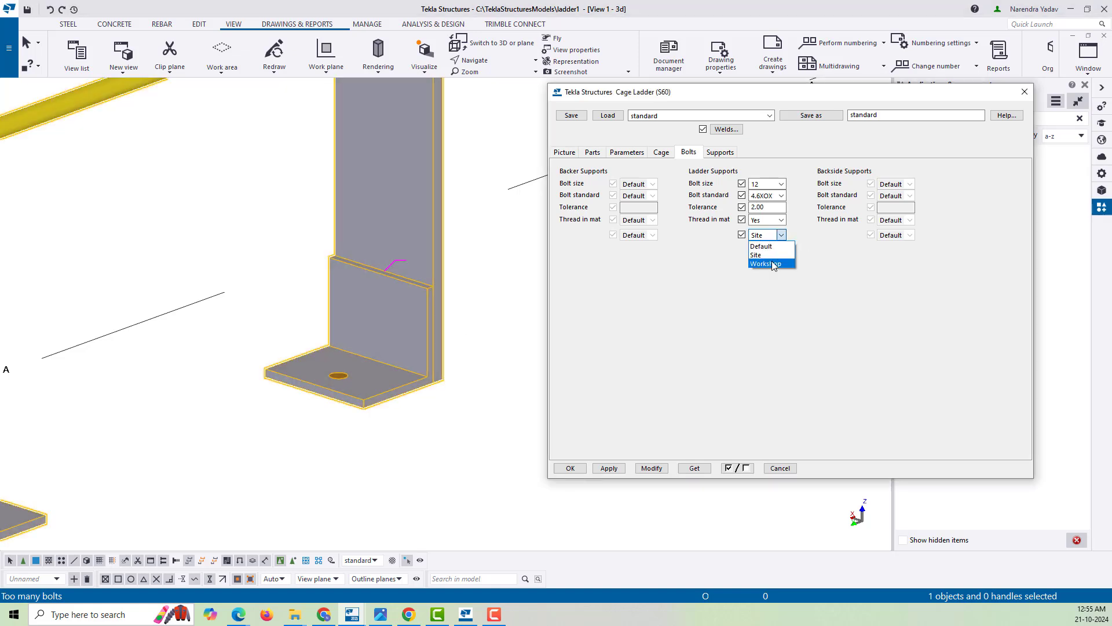
left_click(772, 264)
left_click(653, 468)
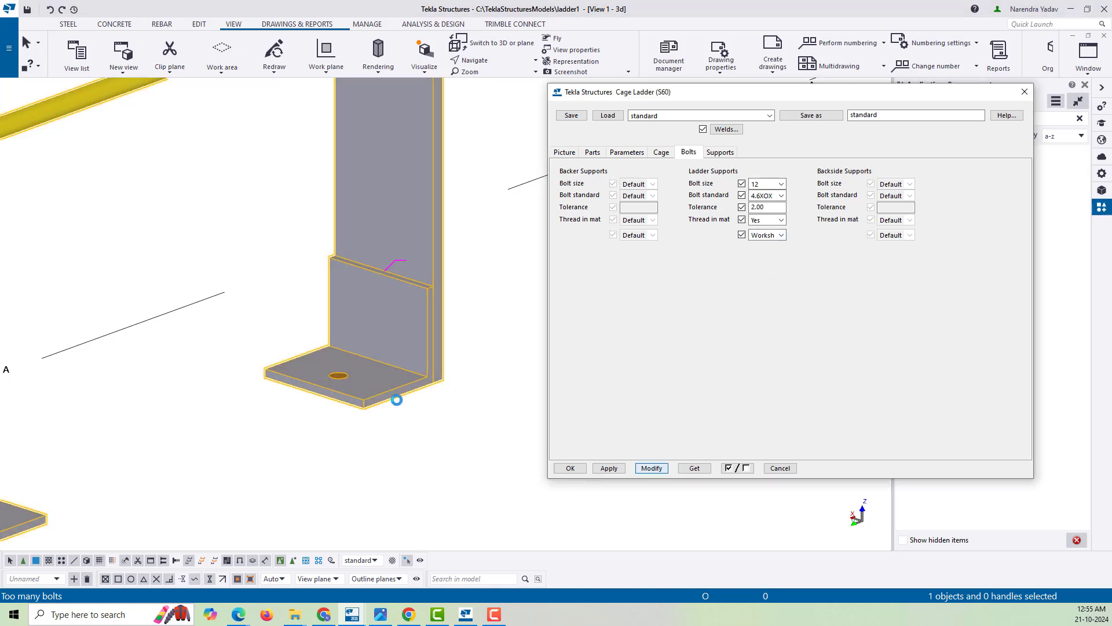
Examine the updated ladder's base brackets, cage and connection to the steel frame from several angles in 3D
scroll(378, 400, "down", 4)
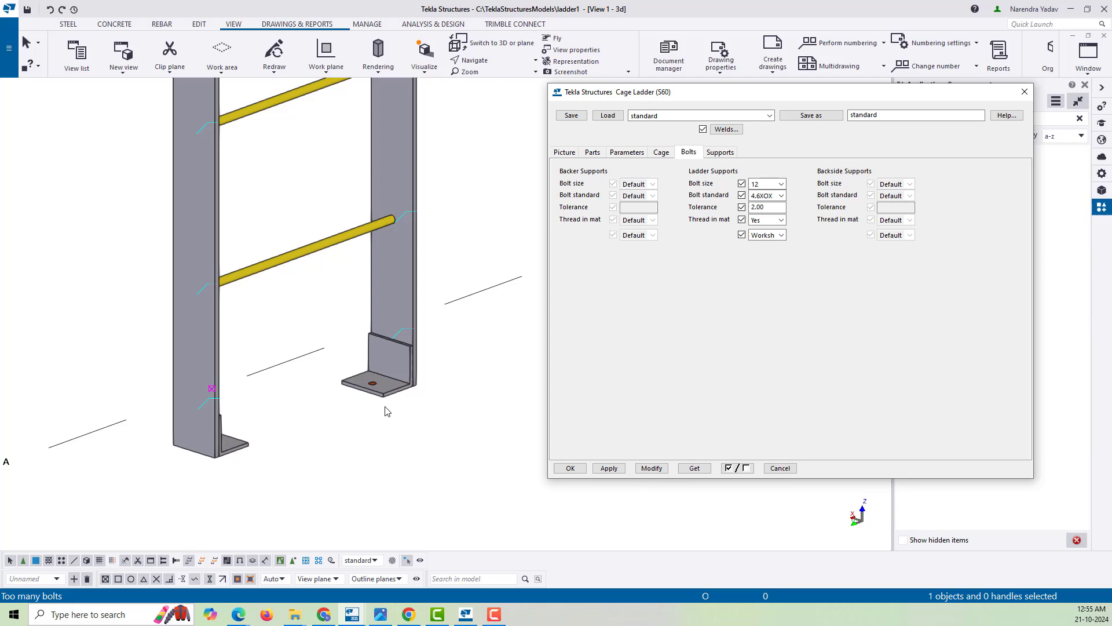
scroll(386, 411, "down", 5)
scroll(417, 406, "up", 5)
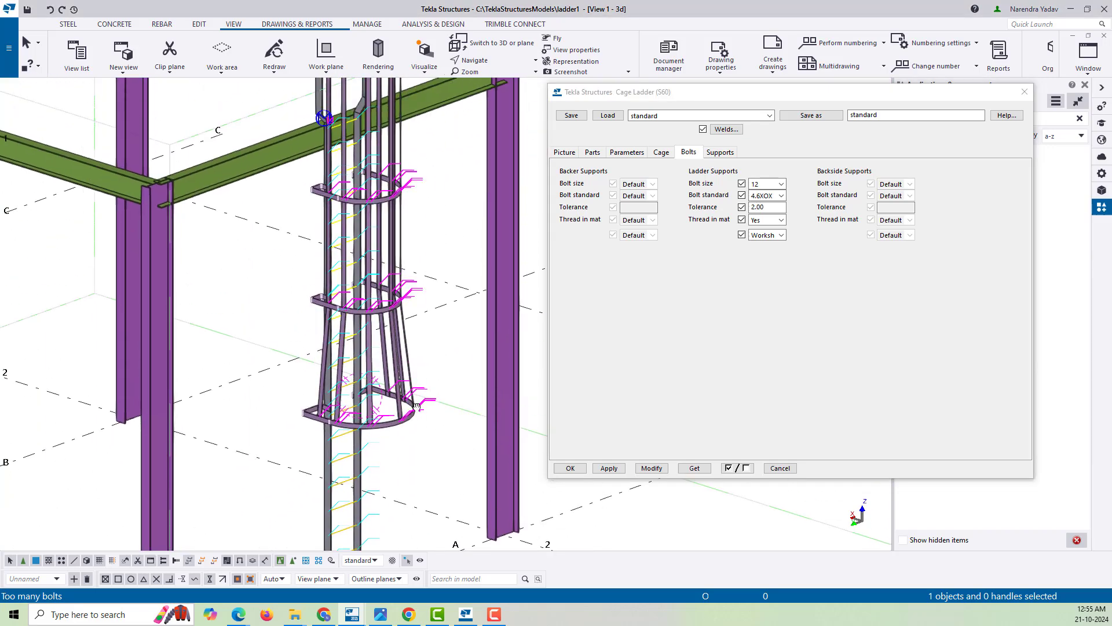
scroll(409, 385, "down", 5)
middle_click_drag(430, 346, 228, 361, "ctrl")
scroll(359, 261, "up", 4)
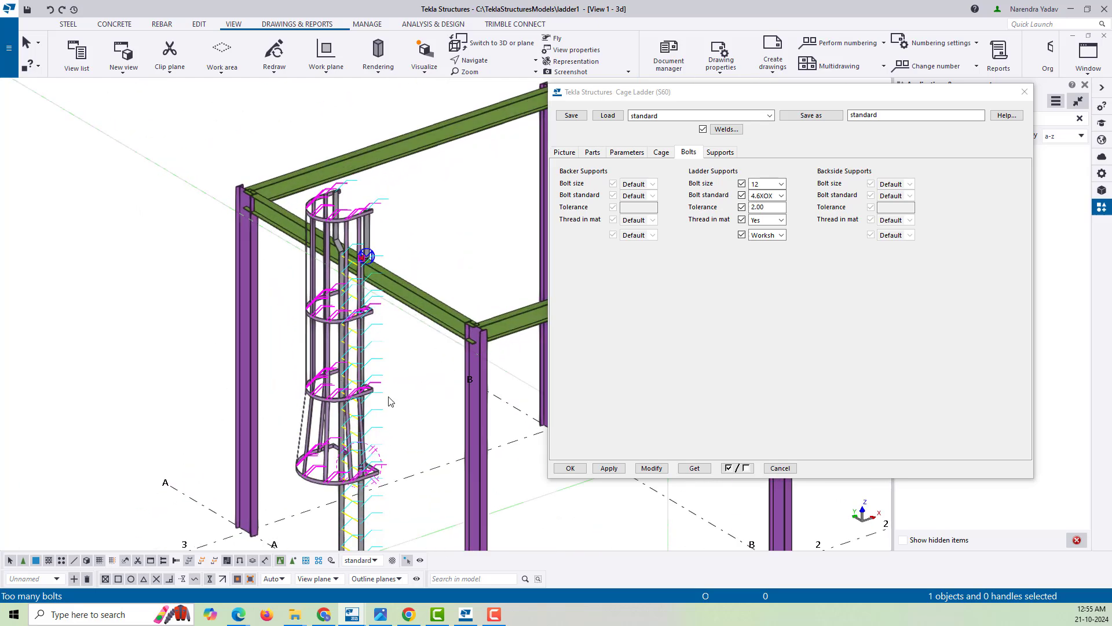
scroll(355, 373, "down", 3)
scroll(355, 371, "down", 2)
middle_click_drag(359, 373, 578, 393, "ctrl")
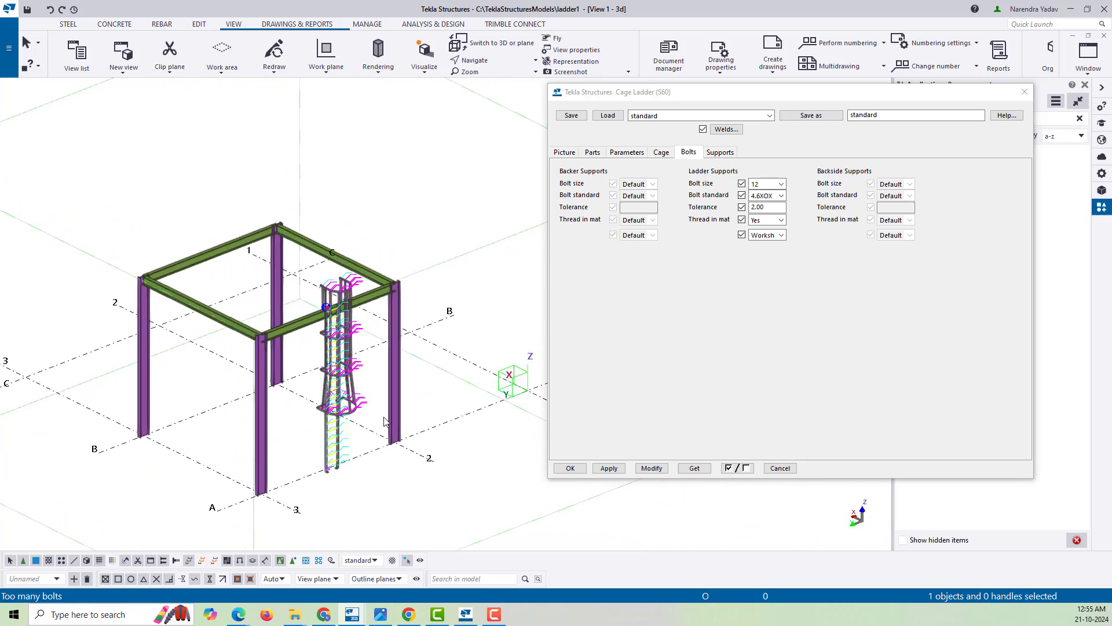
scroll(280, 365, "up", 3)
scroll(328, 365, "up", 5)
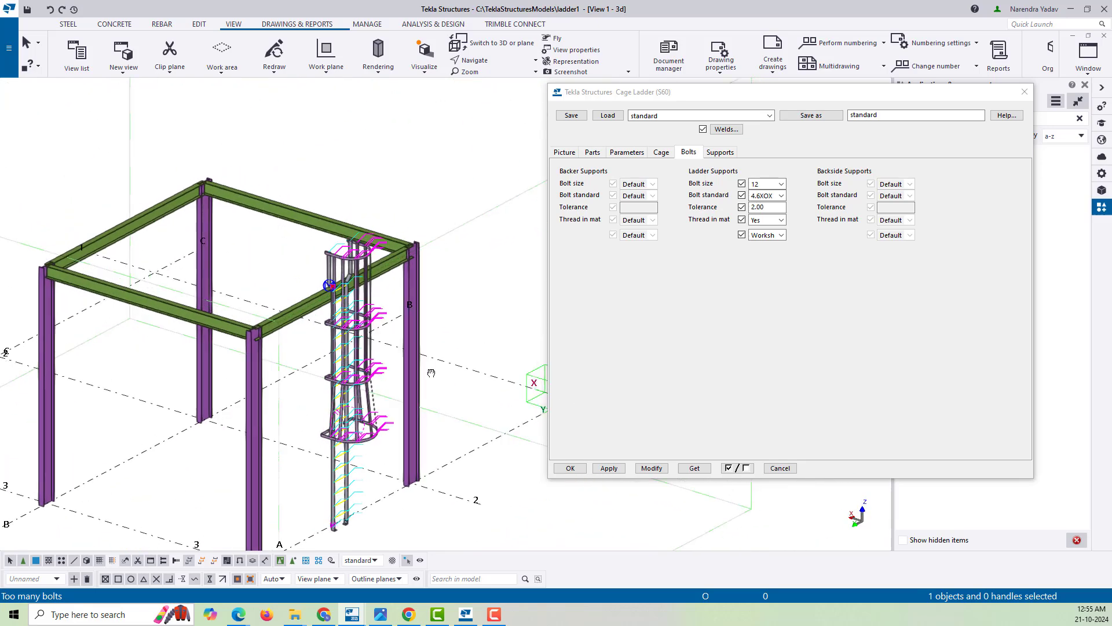